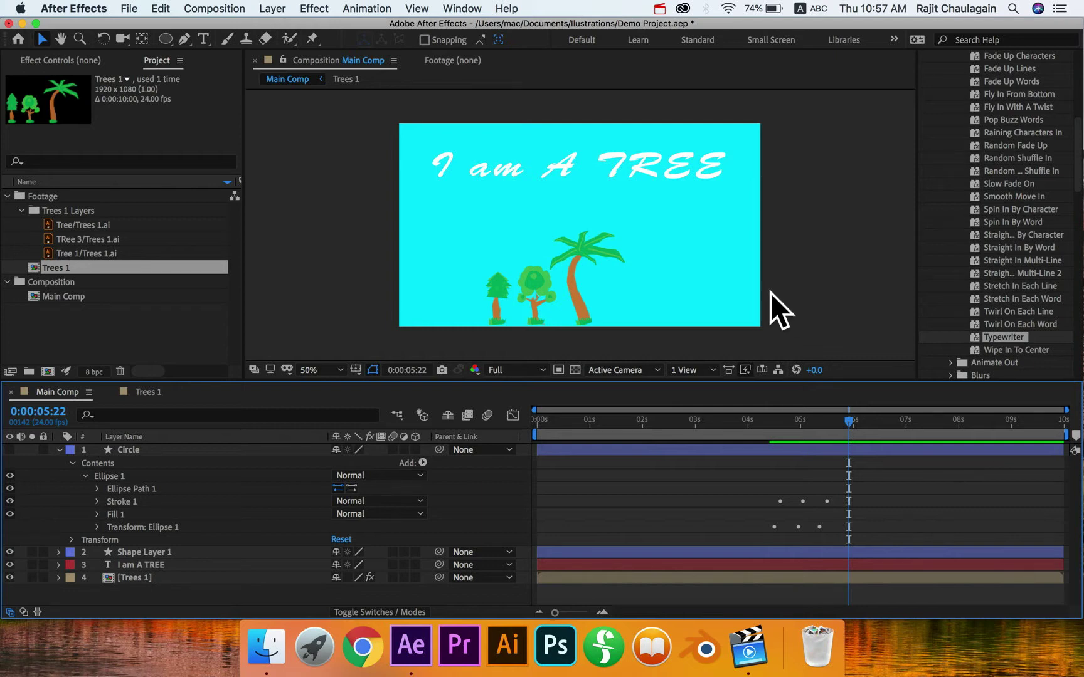
- Start a new project, saving the changes to Demo Project.aep
left_click(131, 2)
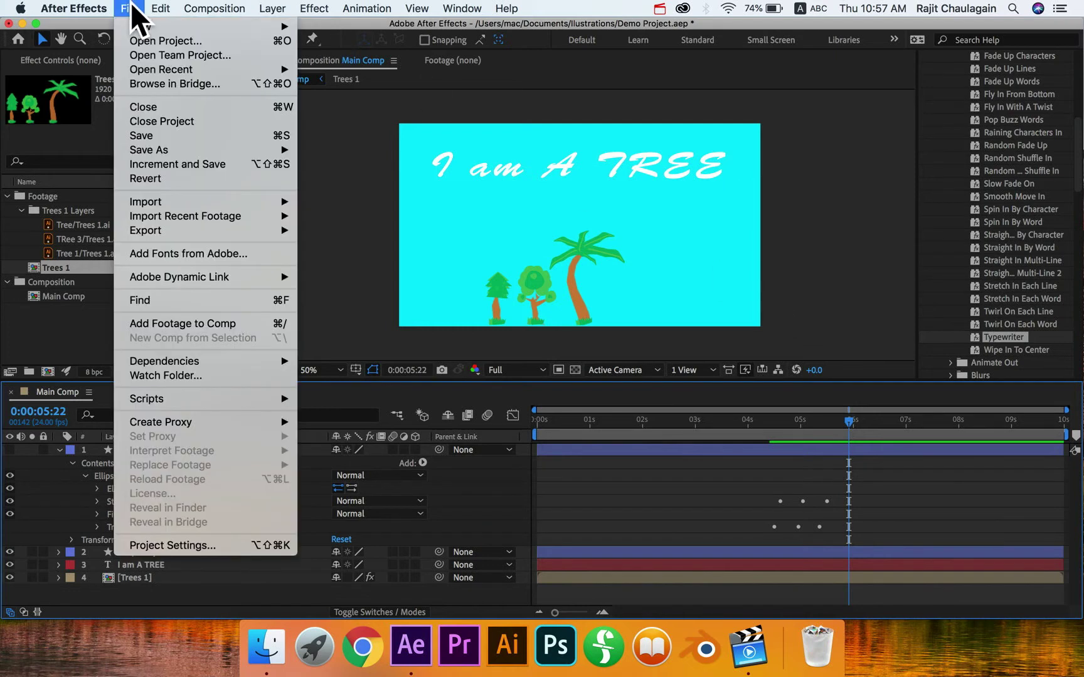
mouse_move(177, 29)
left_click(330, 31)
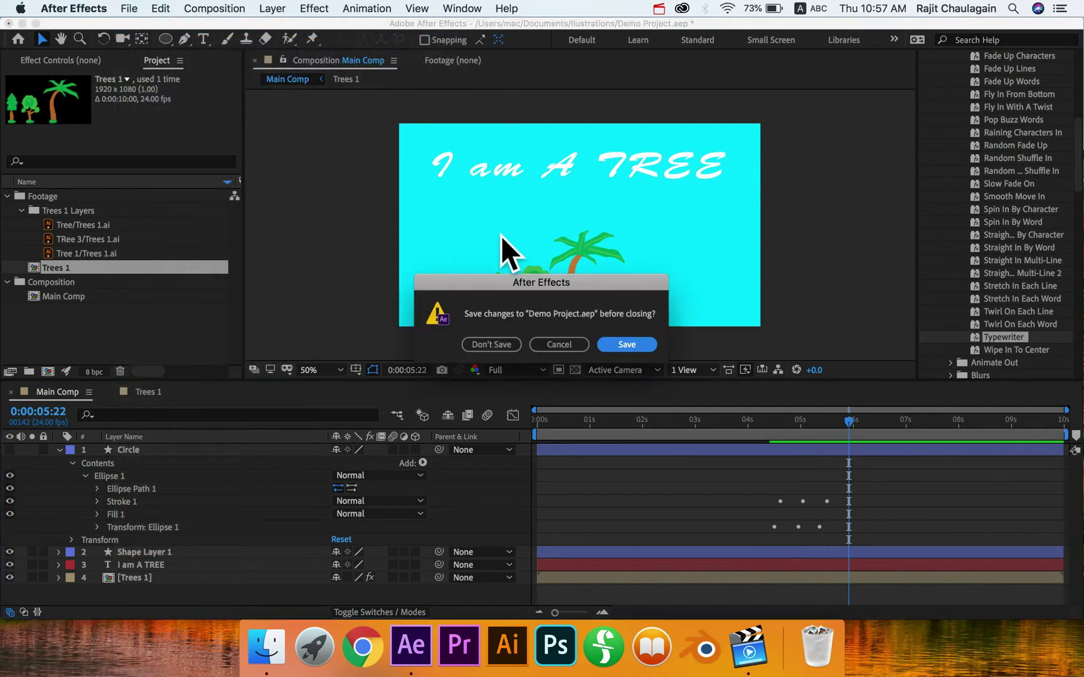
left_click(630, 346)
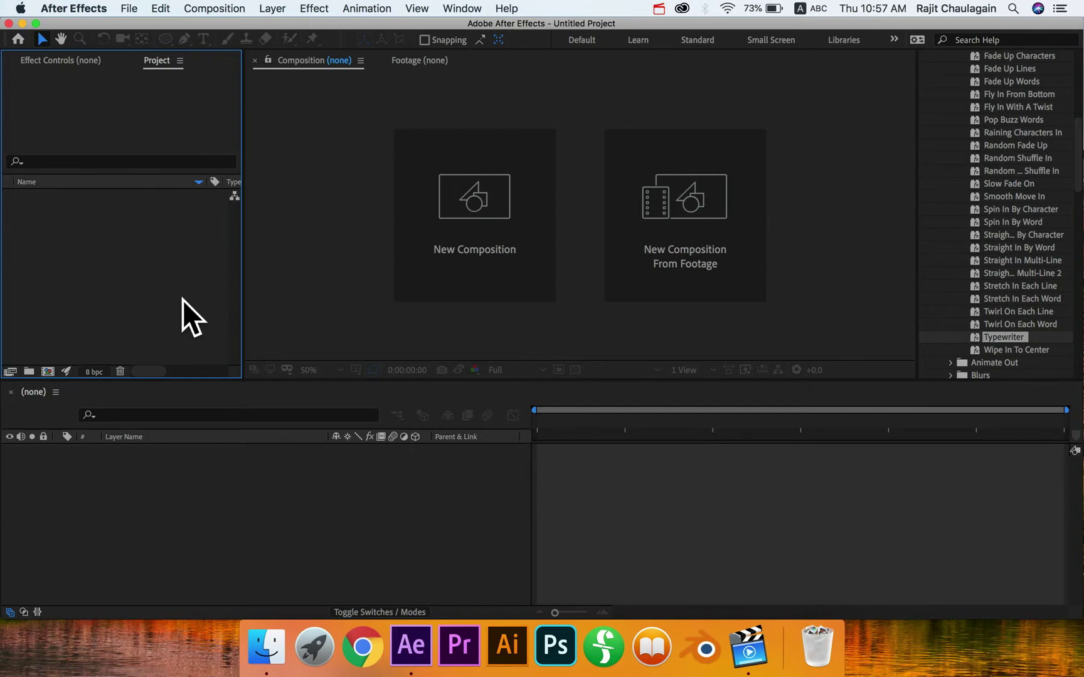
- Create two project folders named Footage and Composition
left_click(29, 371)
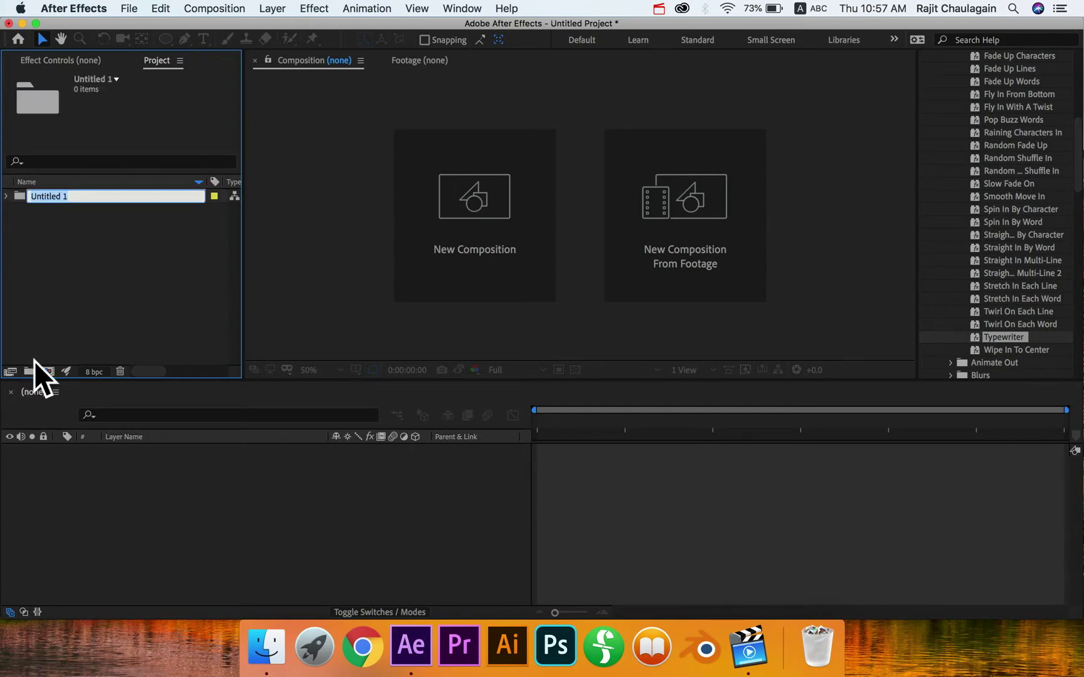
type("Footage")
key("Return")
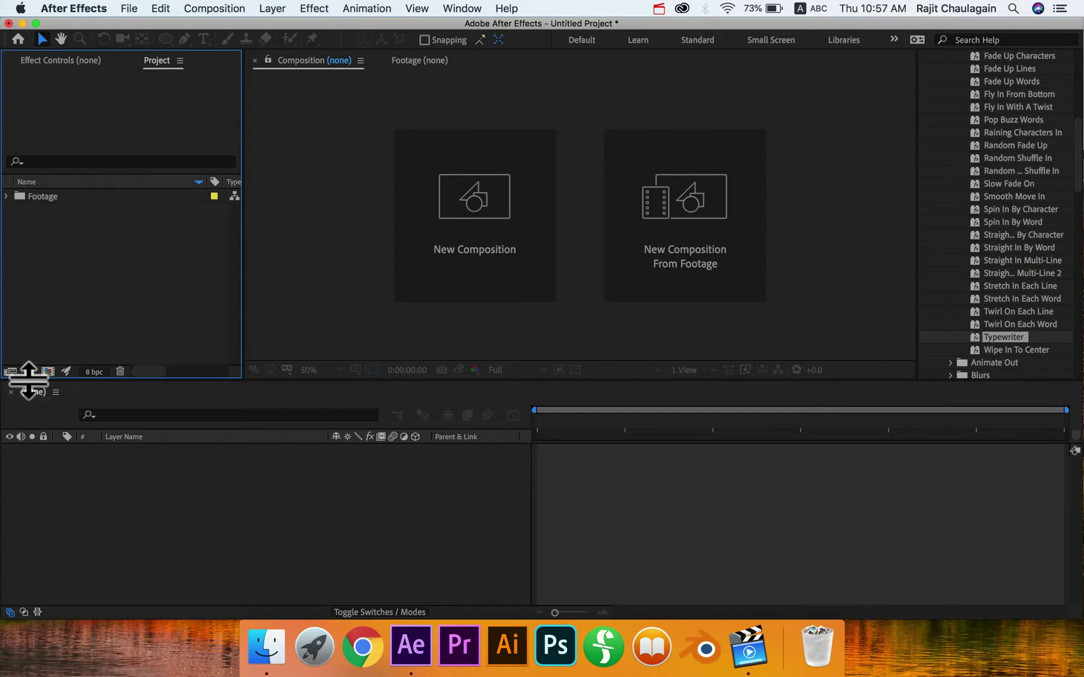
left_click(29, 370)
type("Compos")
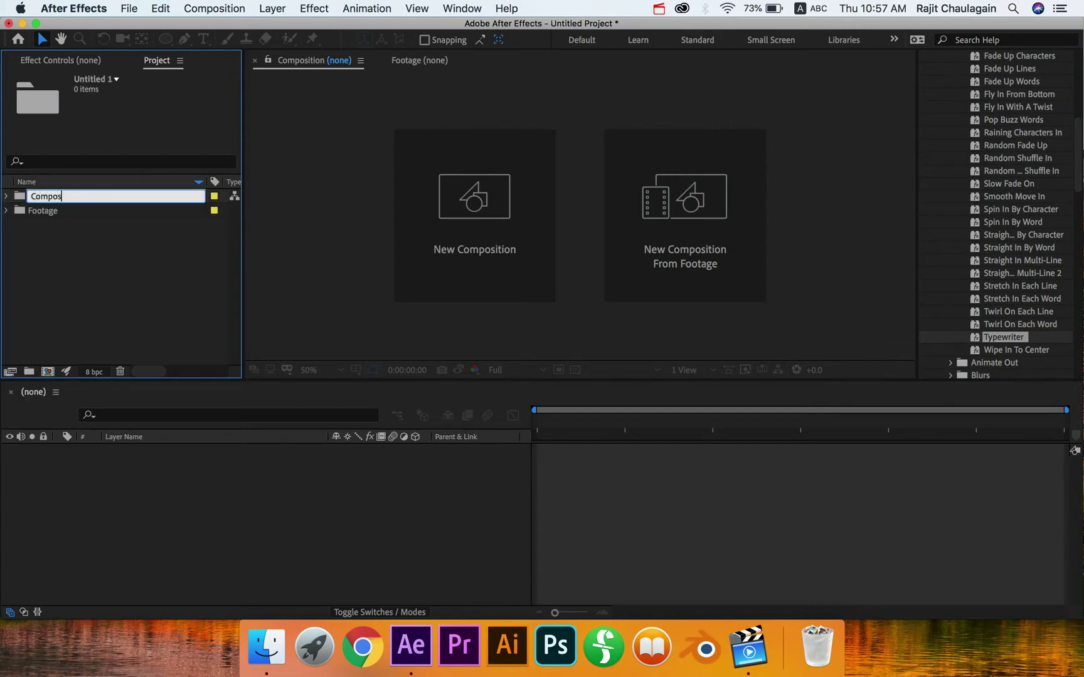
type("ition")
key("Return")
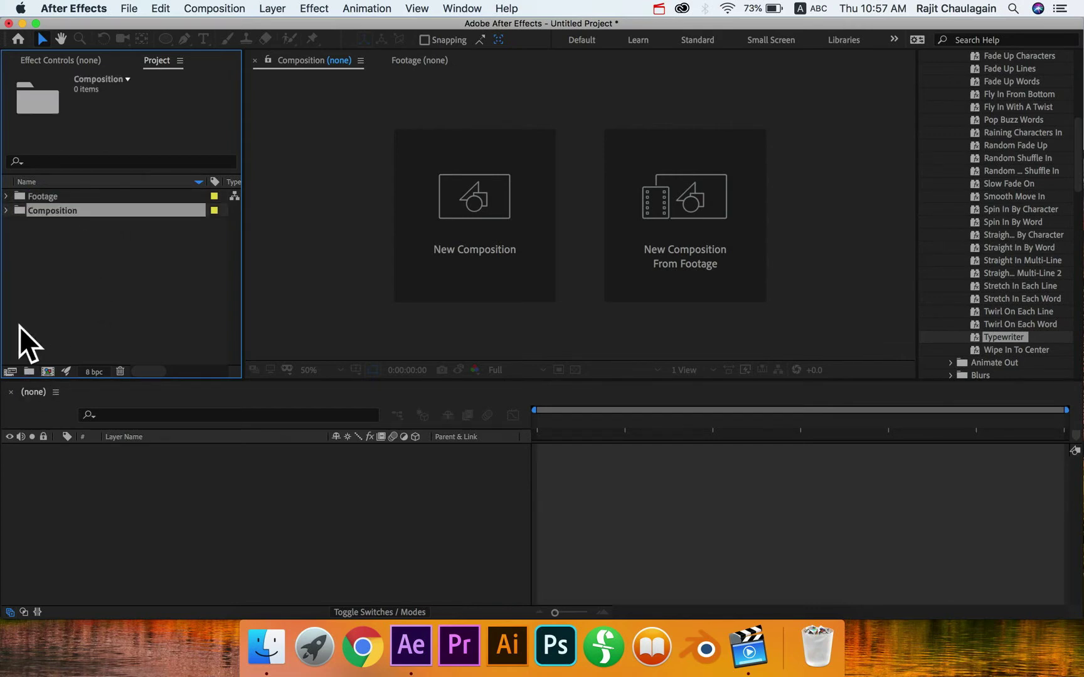
left_click(33, 308)
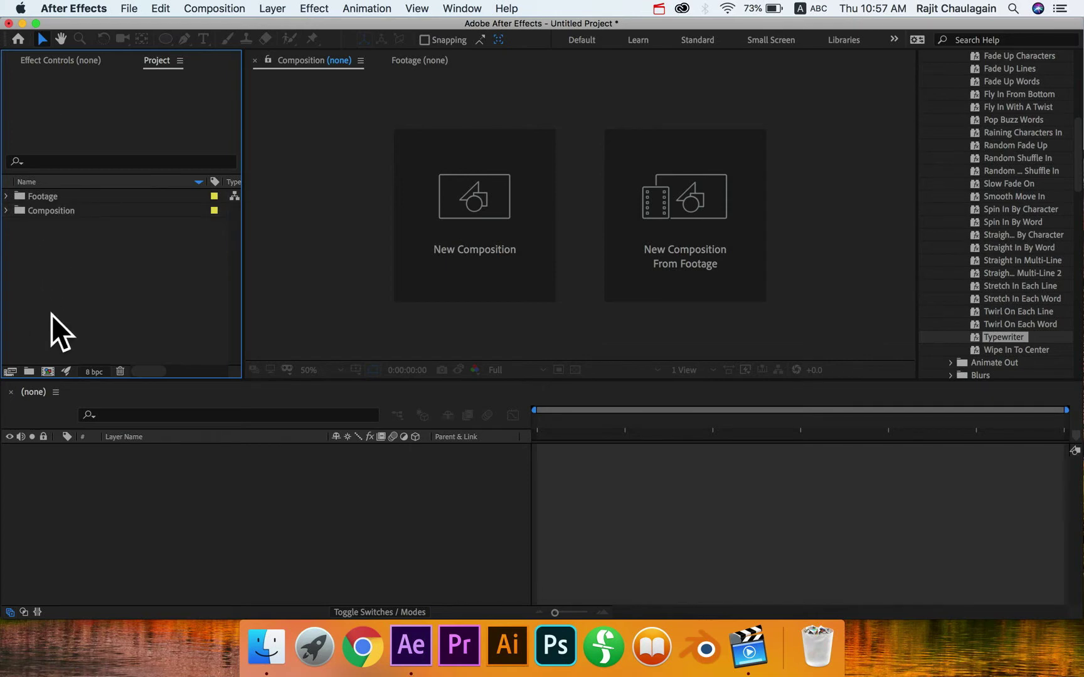
- Open Trees 1.ai from the Ilustrations folder for import as Footage into the Footage folder
left_click(29, 196)
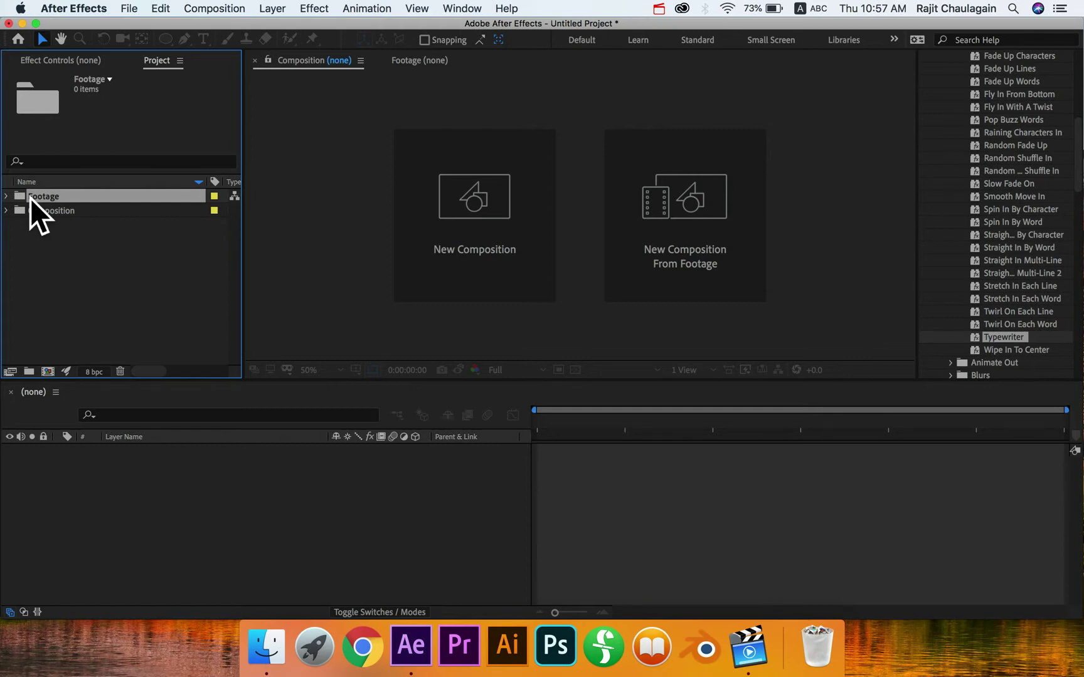
key("super+i")
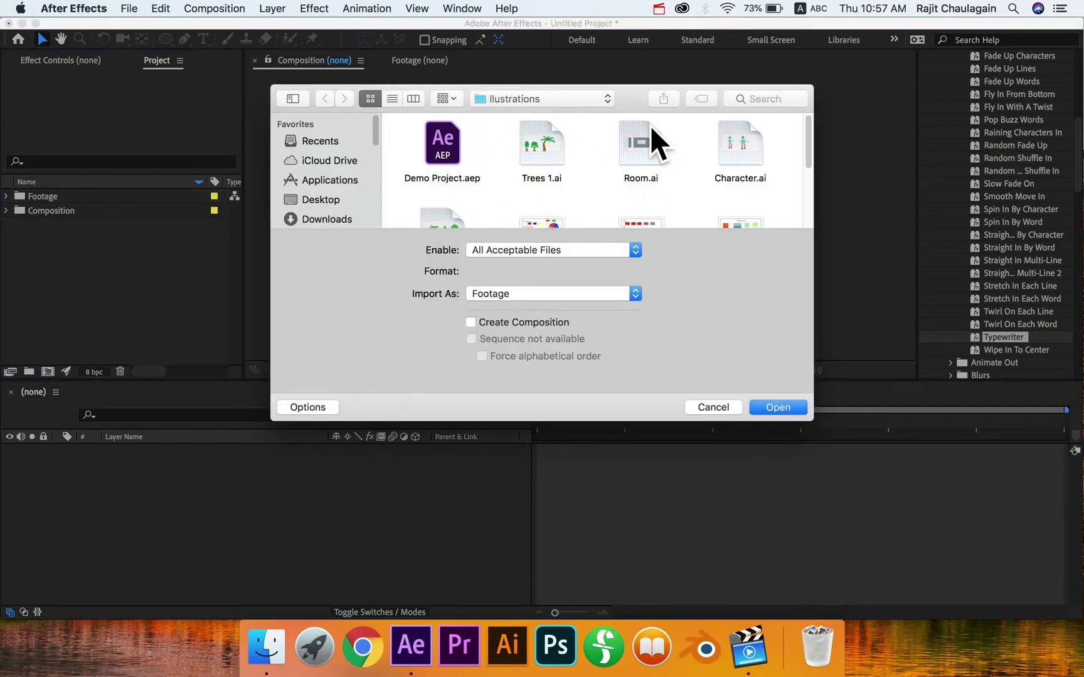
left_click(552, 165)
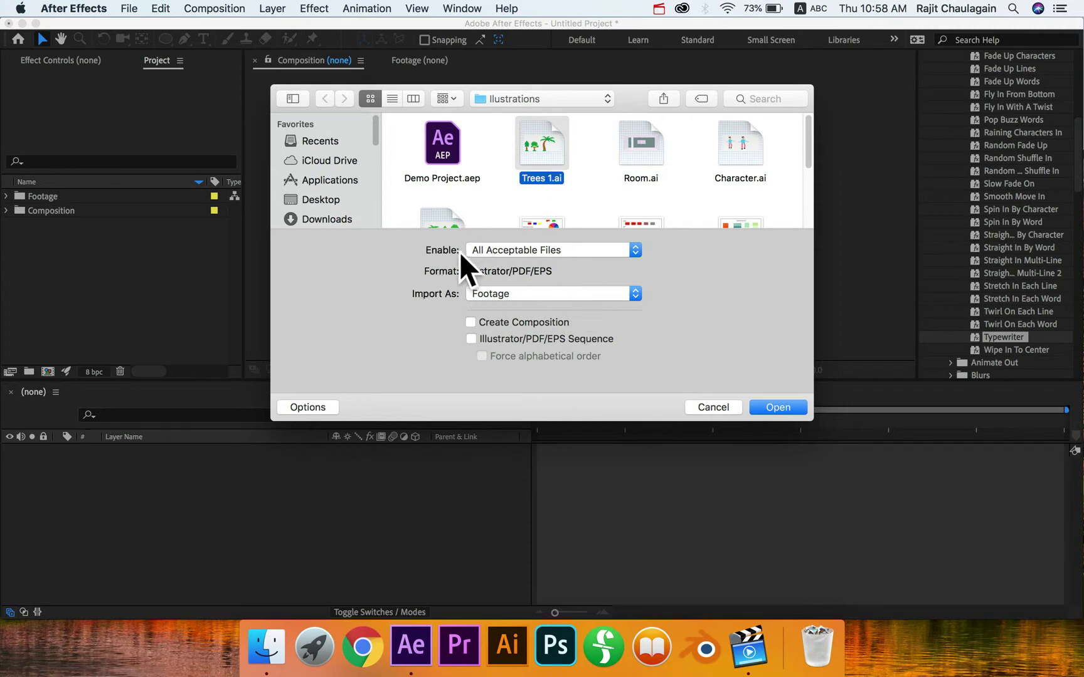
left_click(569, 295)
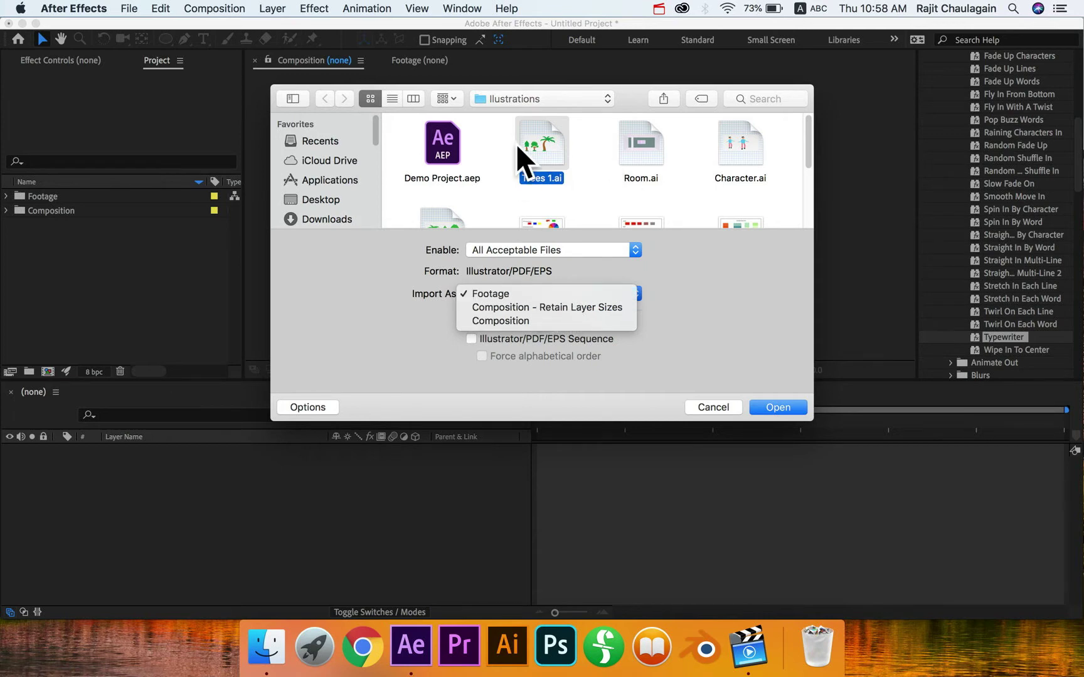
left_click(508, 295)
left_click(784, 407)
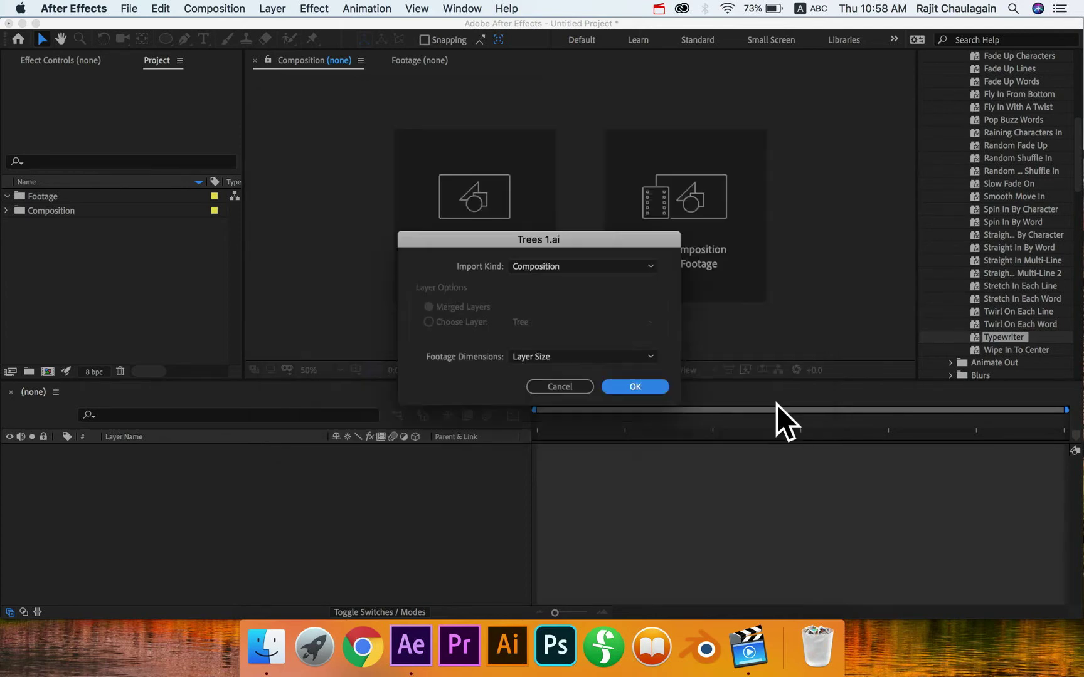
- Set the import kind of Trees 1.ai to Footage with Merged Layers and complete the import
left_click(591, 271)
left_click(568, 283)
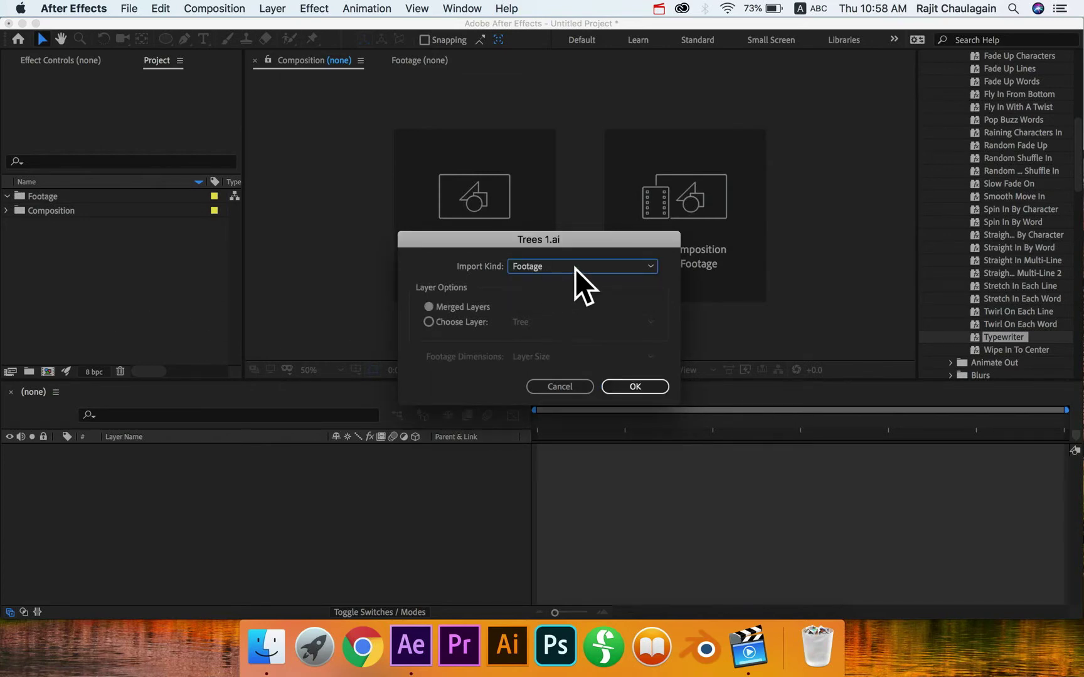
left_click(467, 324)
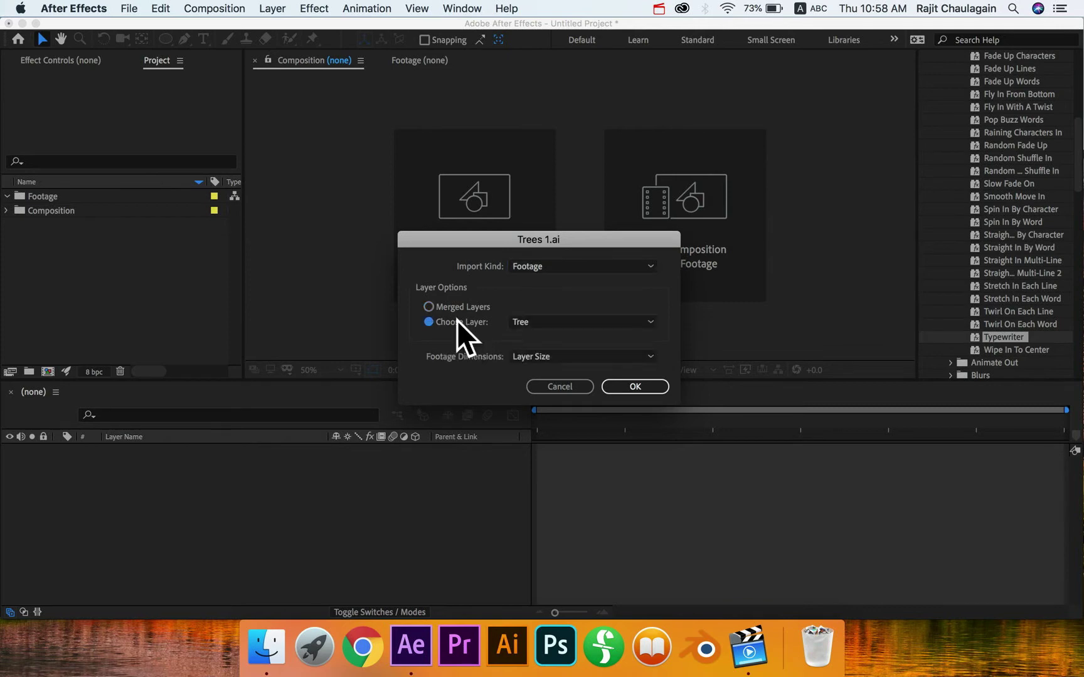
left_click(566, 323)
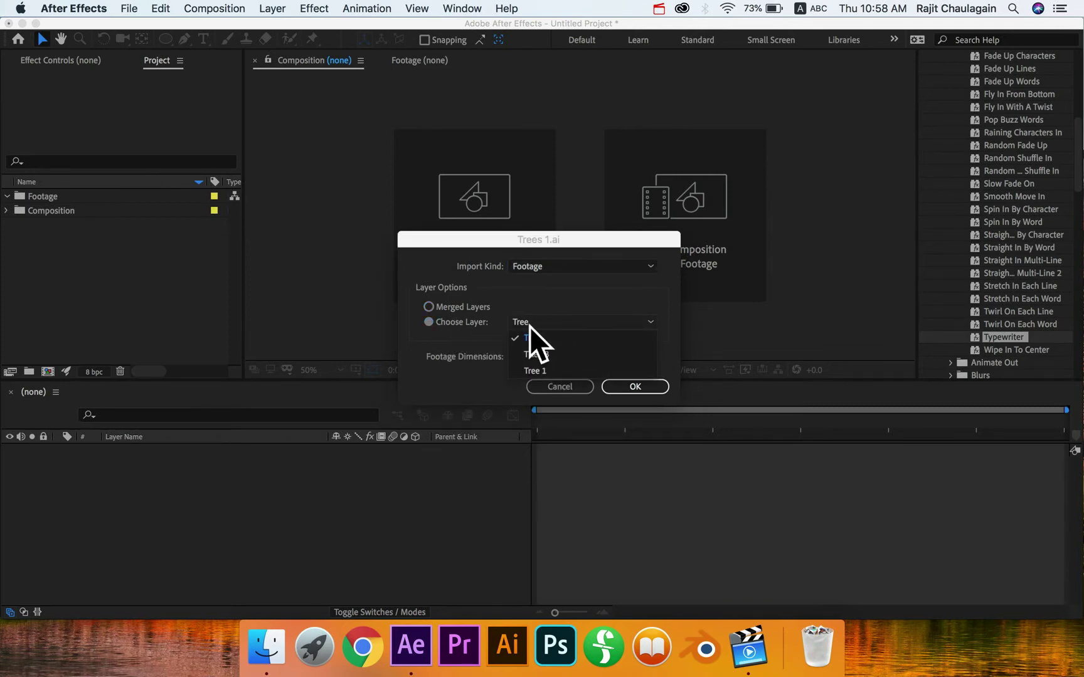
left_click(460, 307)
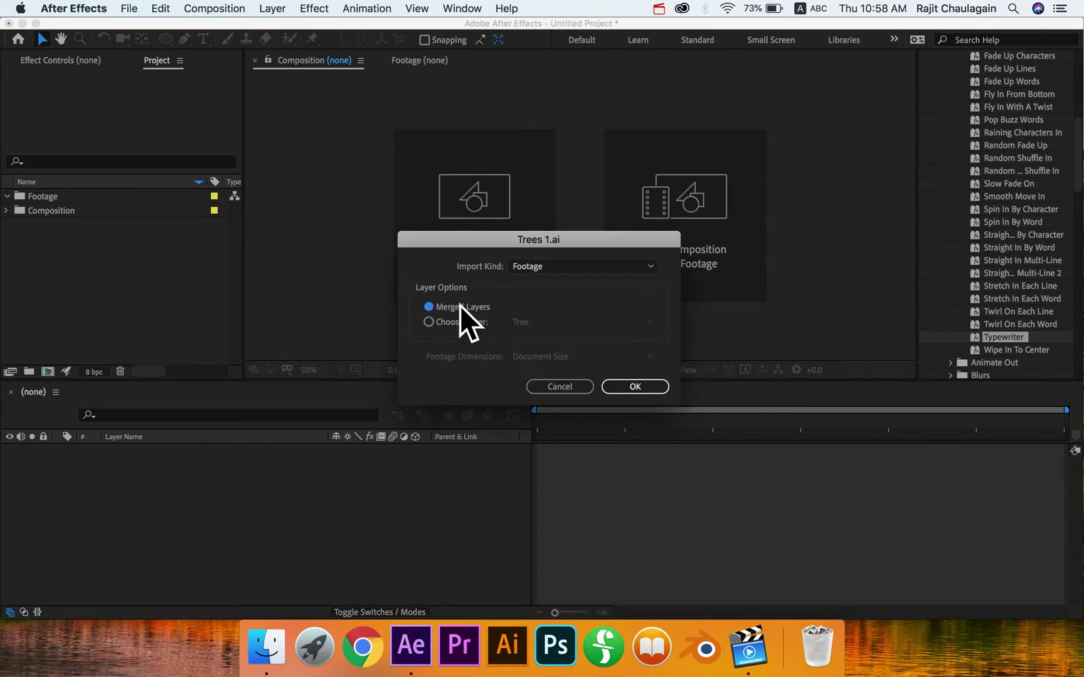
left_click(632, 386)
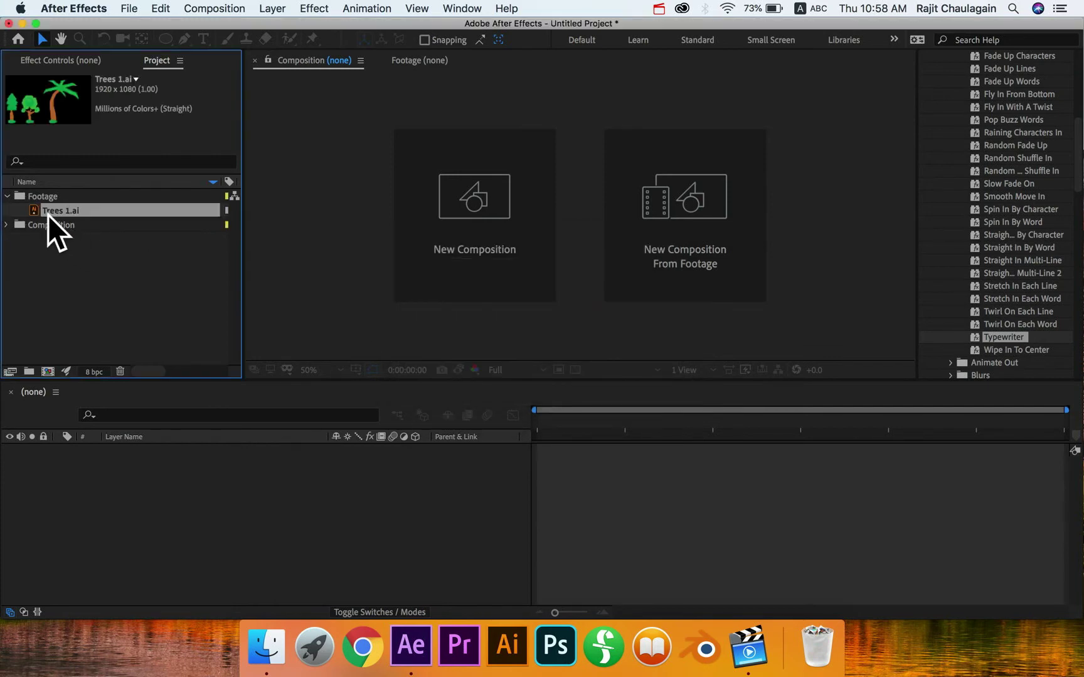
- Start a new composition and name it Main Demo
left_click_drag(39, 210, 117, 487)
left_click(93, 326)
right_click(82, 283)
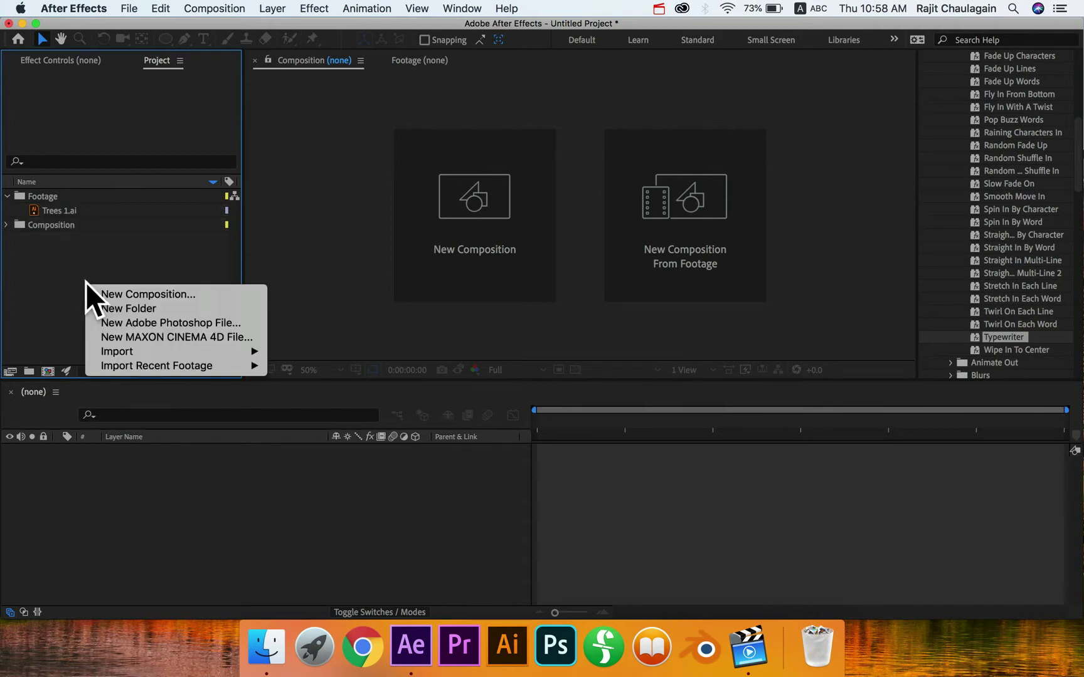
left_click(121, 297)
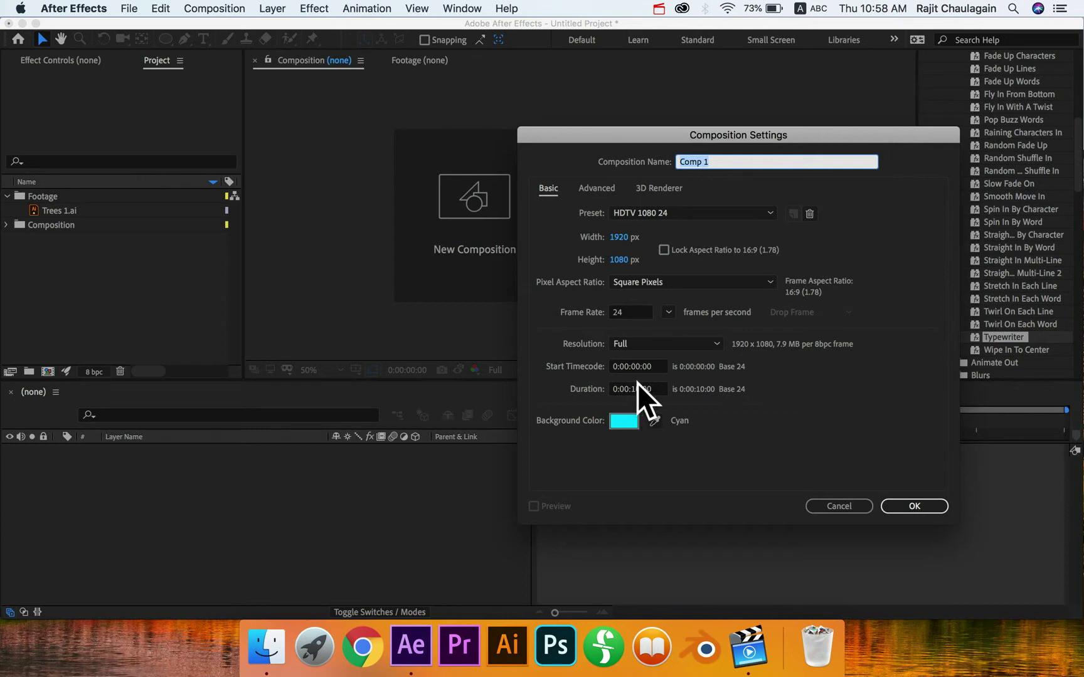
left_click(743, 162)
triple_click(742, 162)
type("Main Demo")
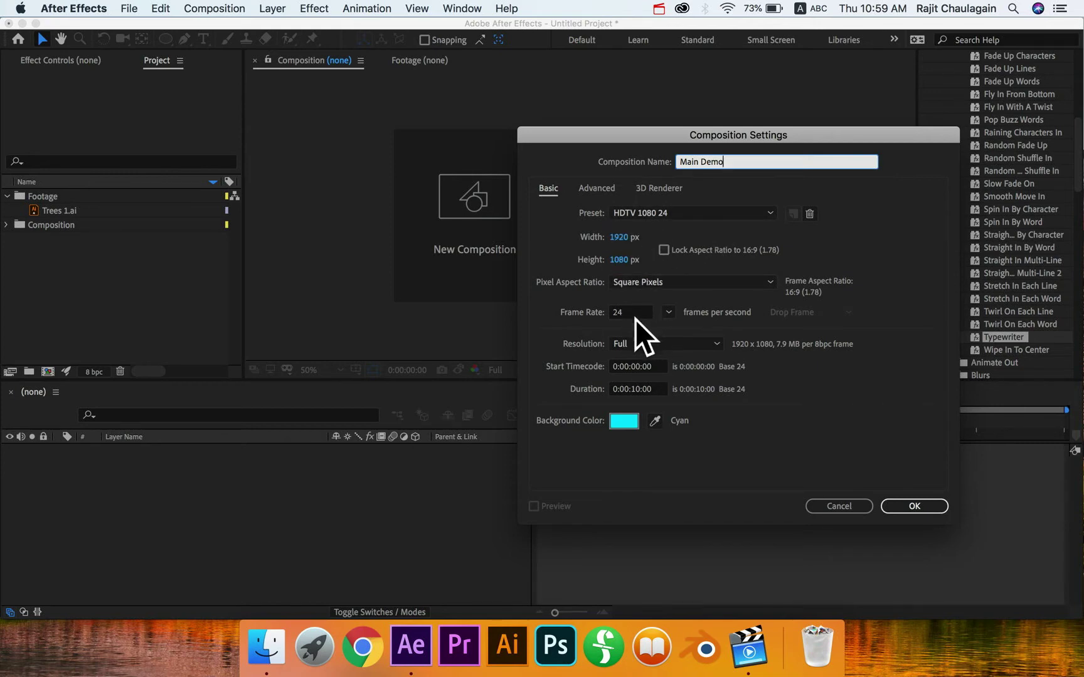
- Choose Full resolution and set the composition's duration to 0:00:10:00
left_click(684, 346)
left_click(684, 346)
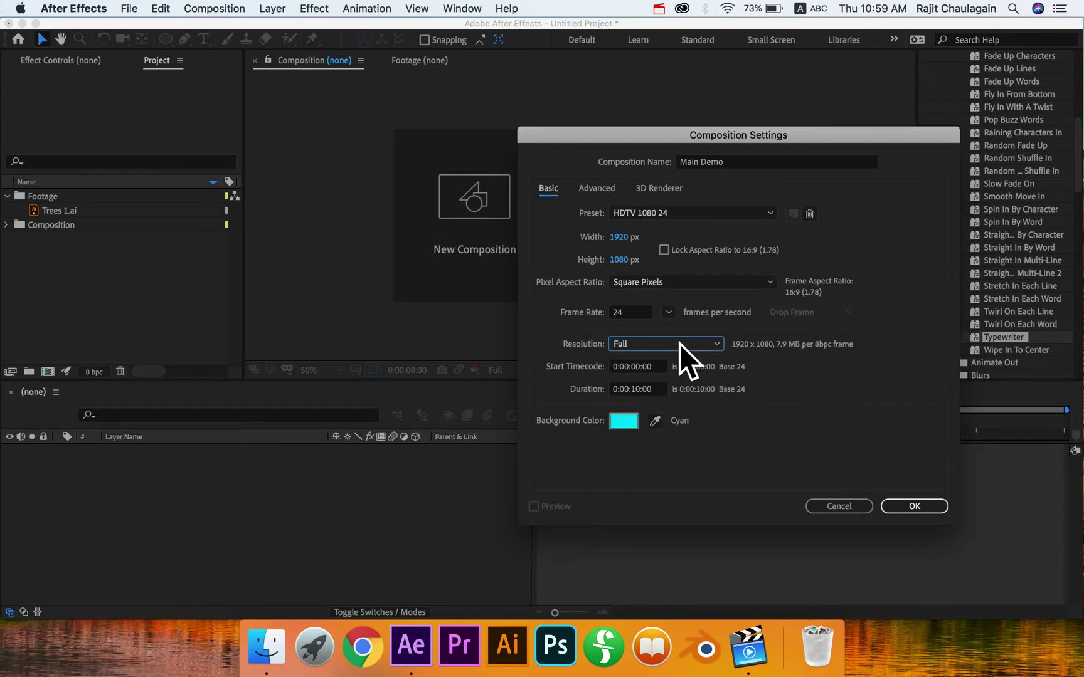
left_click(679, 344)
left_click(669, 352)
left_click(638, 388)
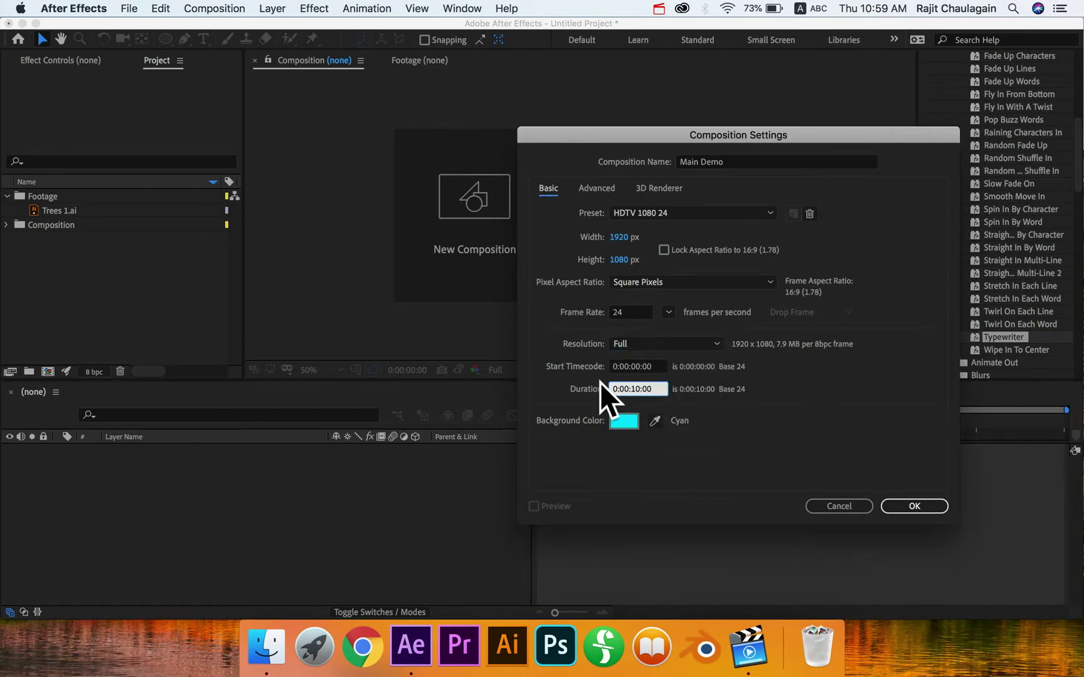
left_click(641, 389)
key("BackSpace")
key("BackSpace")
type("00")
left_click(630, 388)
key("BackSpace")
type("1")
key("Right")
key("Right")
key("Right")
key("Right")
left_click(629, 386)
key("BackSpace")
type("0:1")
- Accept cyan 00E1FF as the background color and create the composition
left_click(625, 423)
mouse_move(702, 441)
left_mouse_down()
mouse_move(682, 447)
mouse_move(653, 421)
mouse_move(752, 404)
mouse_move(789, 332)
left_mouse_up()
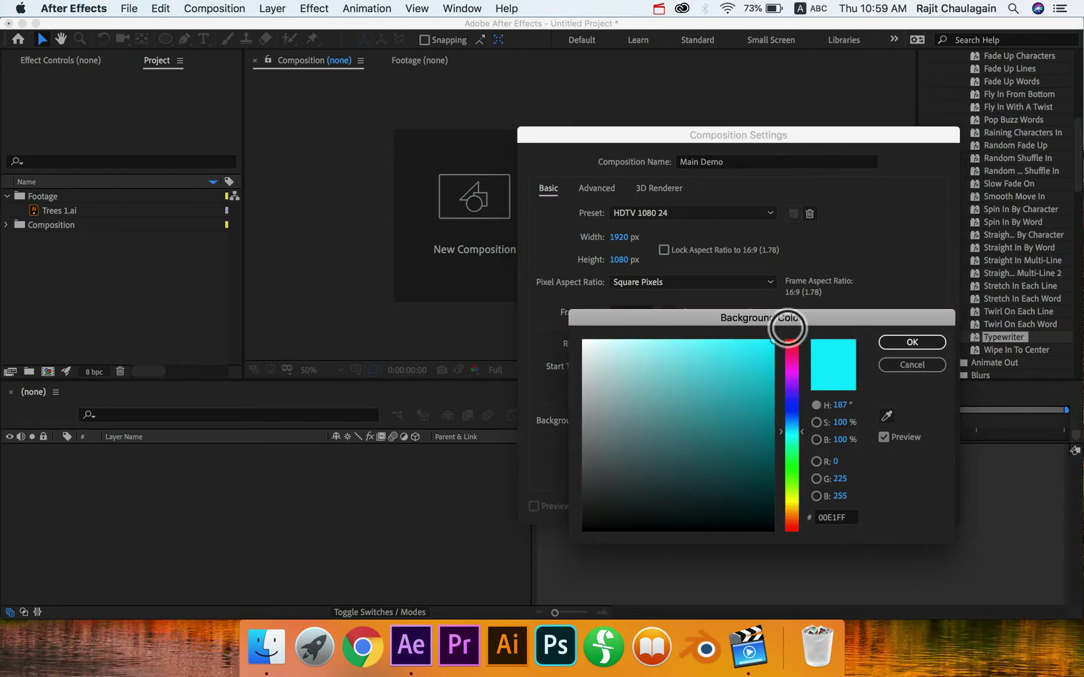
left_click(913, 344)
left_click(917, 509)
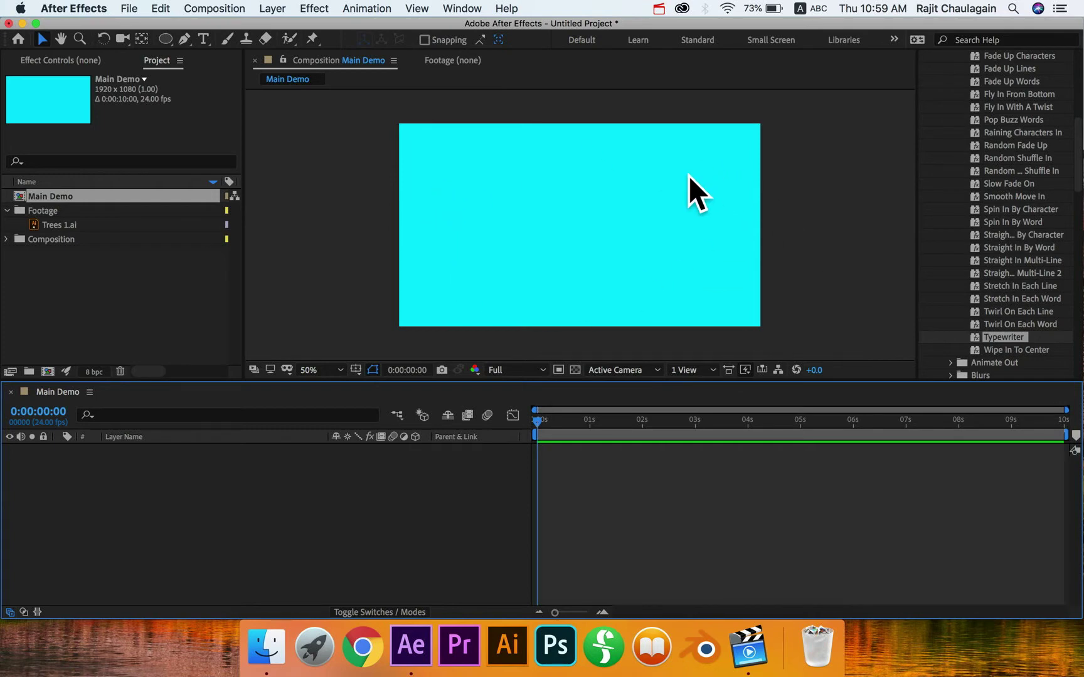
- Add Trees 1.ai as a layer in Main Demo and move it horizontally to about 1104, 540
left_click_drag(571, 420, 525, 430)
left_click(48, 225)
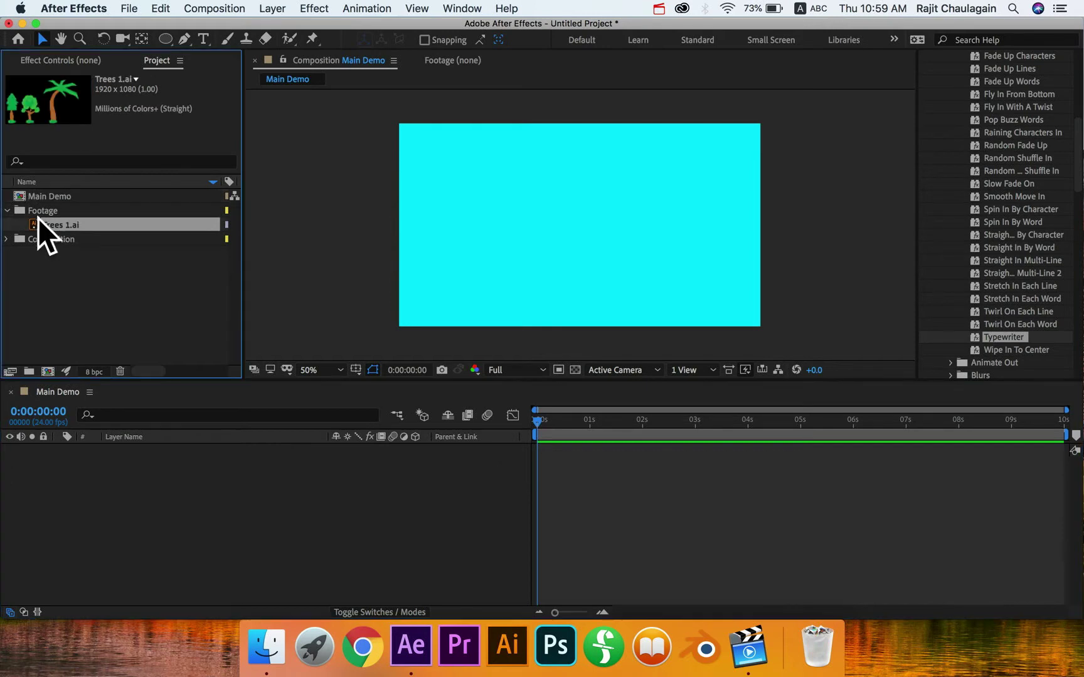
left_click_drag(51, 226, 122, 454)
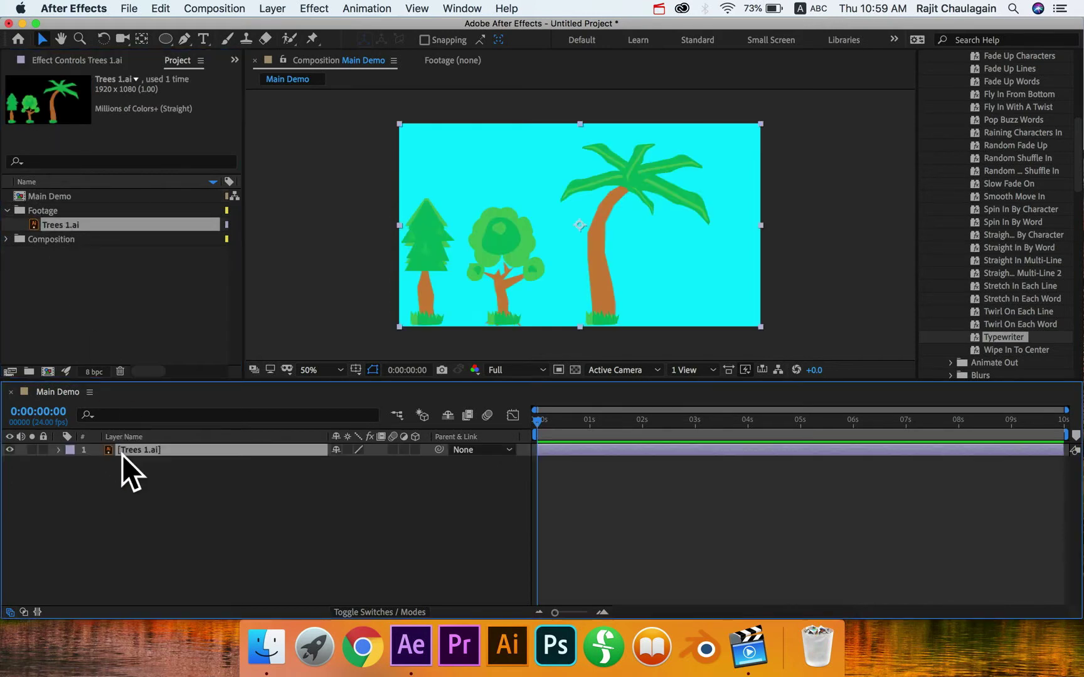
left_click_drag(509, 262, 533, 256)
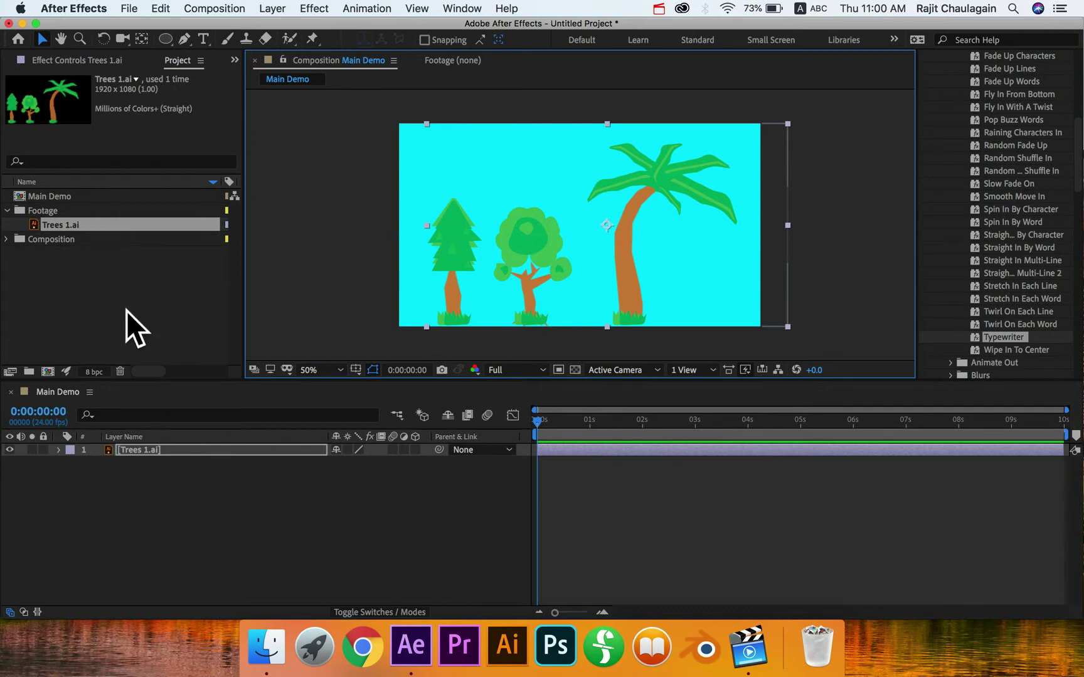
- Reveal the Trees 1.ai layer's Position property and adjust it to about 1053, 571
left_click(133, 452)
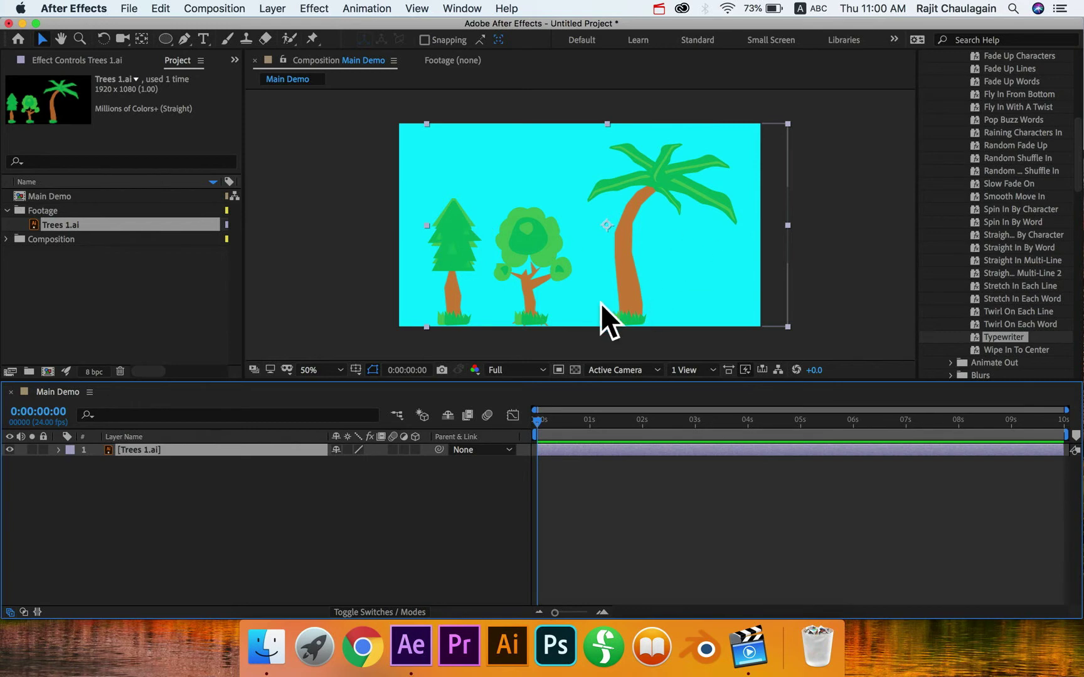
key("p")
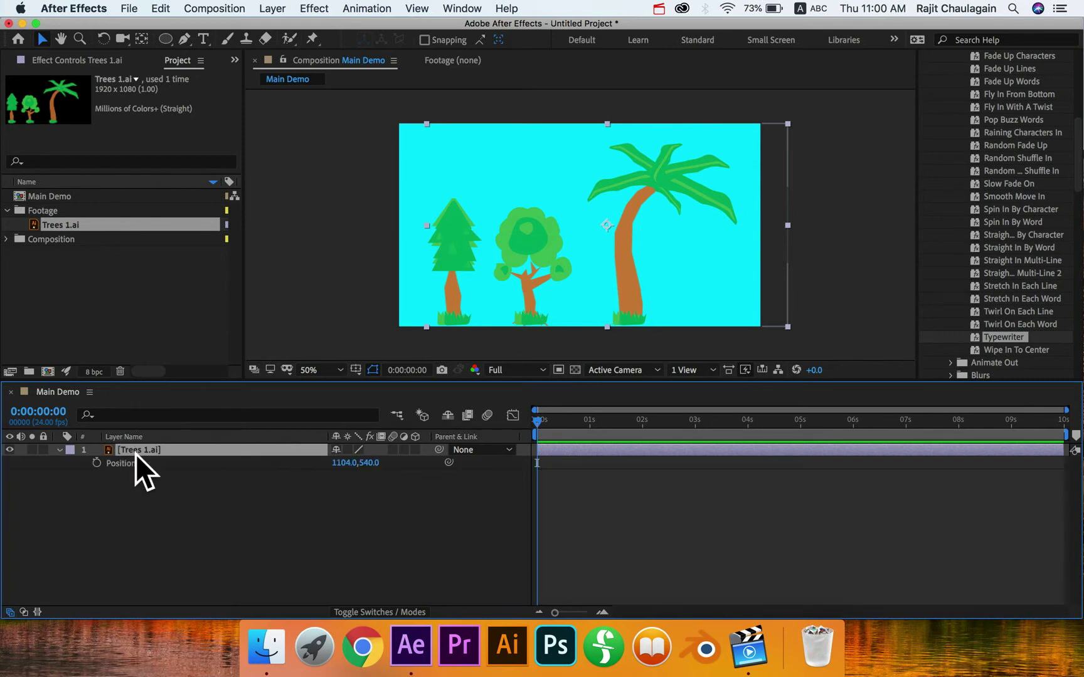
left_click_drag(370, 463, 423, 471)
left_click_drag(391, 472, 307, 465)
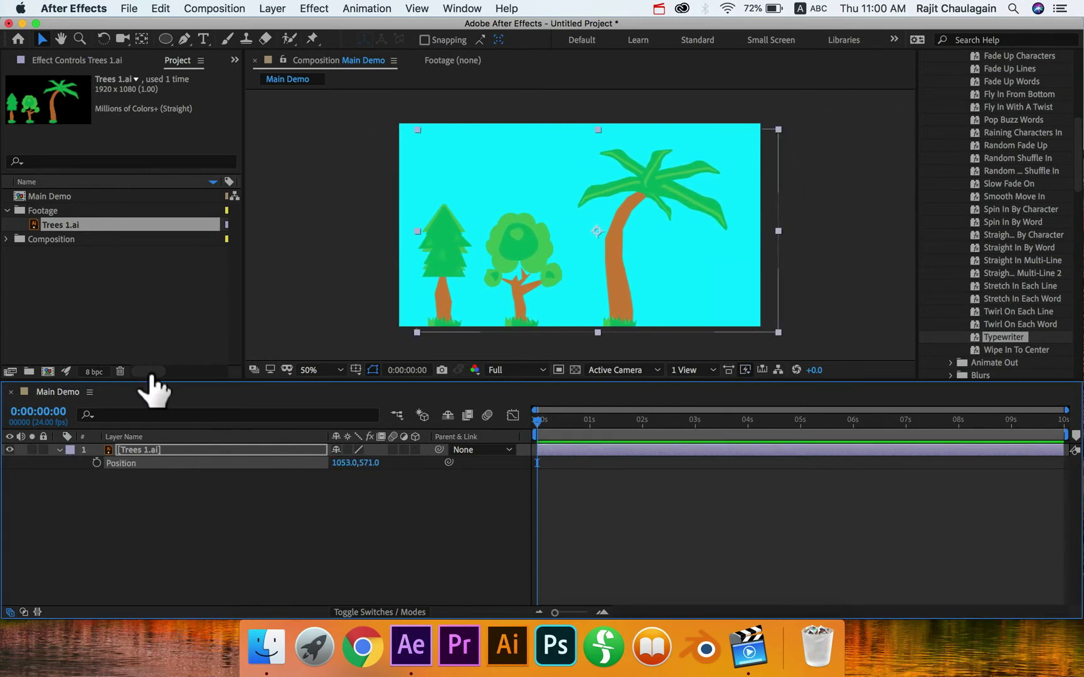
- Delete the Trees 1.ai layer from the Main Demo composition
left_click(126, 319)
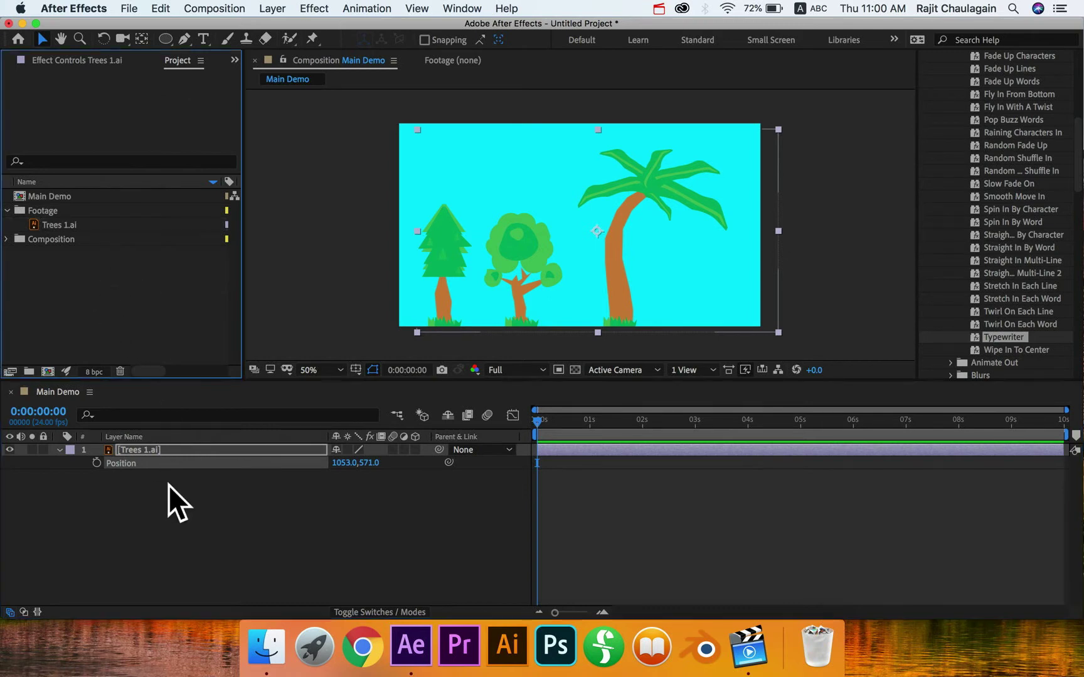
left_click(147, 450)
key("Delete")
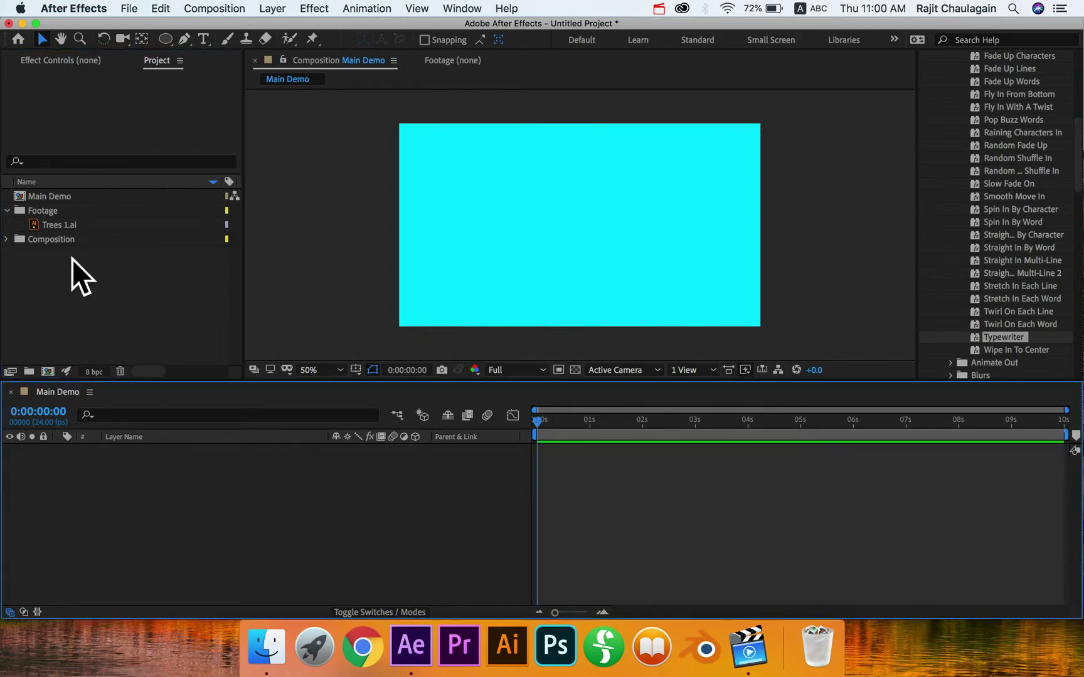
- Import Trees 1.ai into the Footage folder again, this time as a Composition
left_click(46, 209)
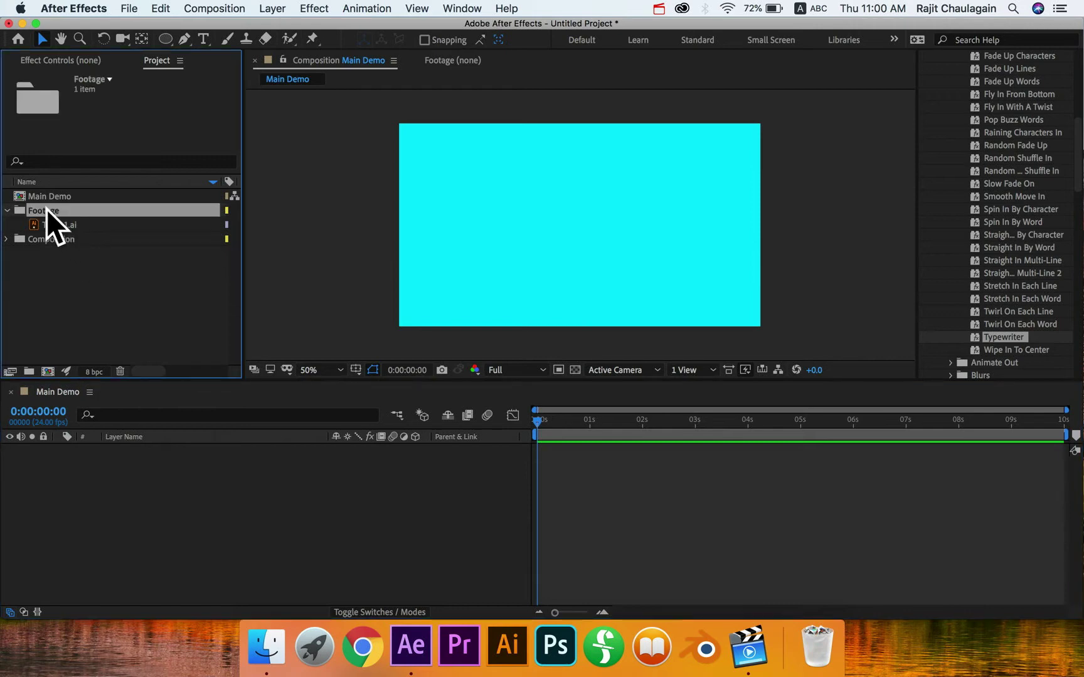
key("super+i")
left_click(543, 151)
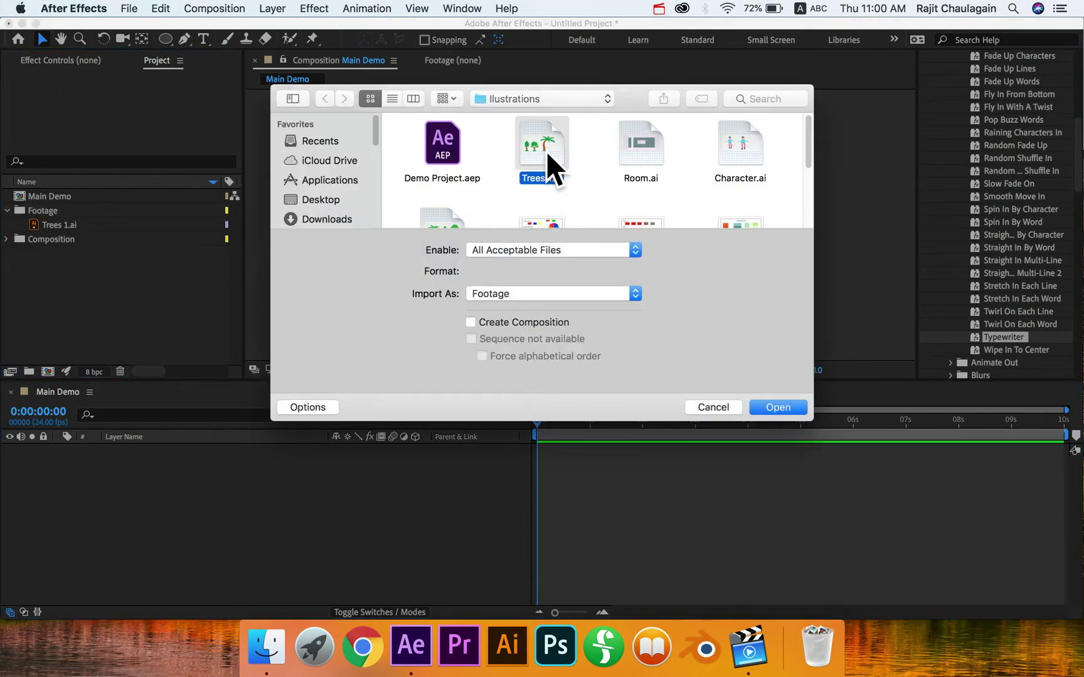
left_click(612, 294)
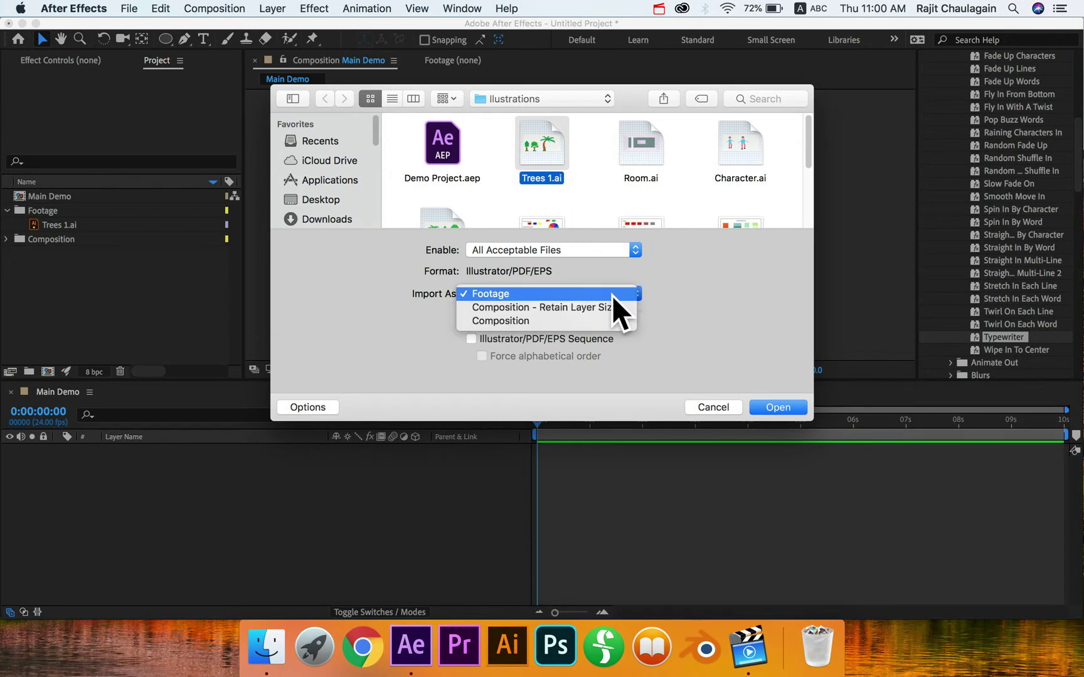
left_click(556, 320)
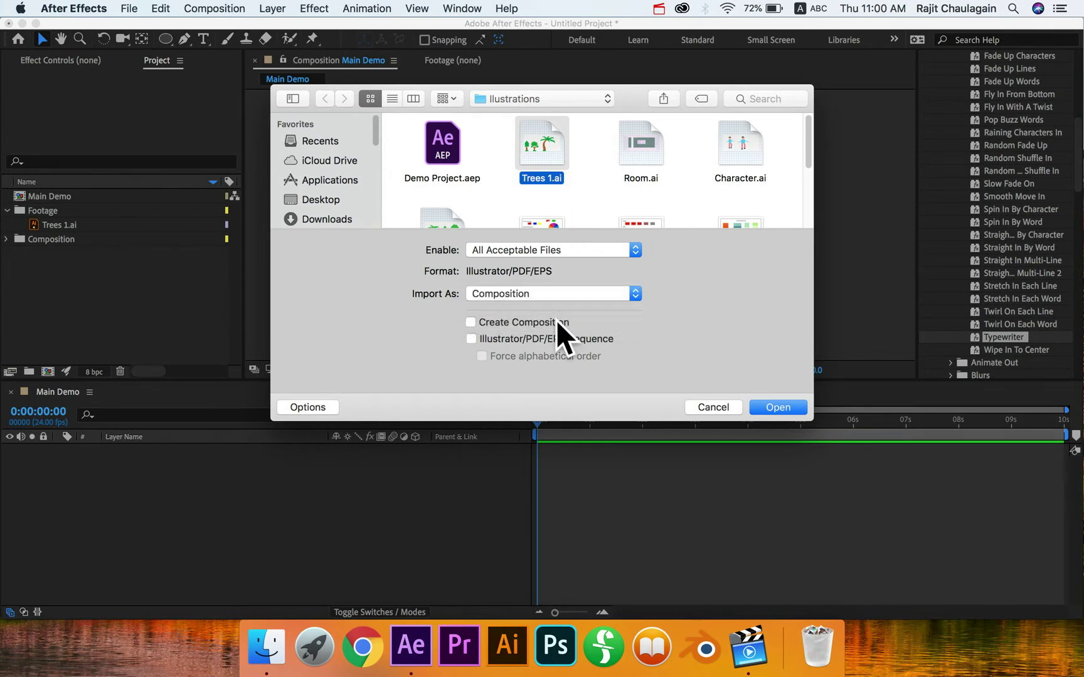
left_click(781, 407)
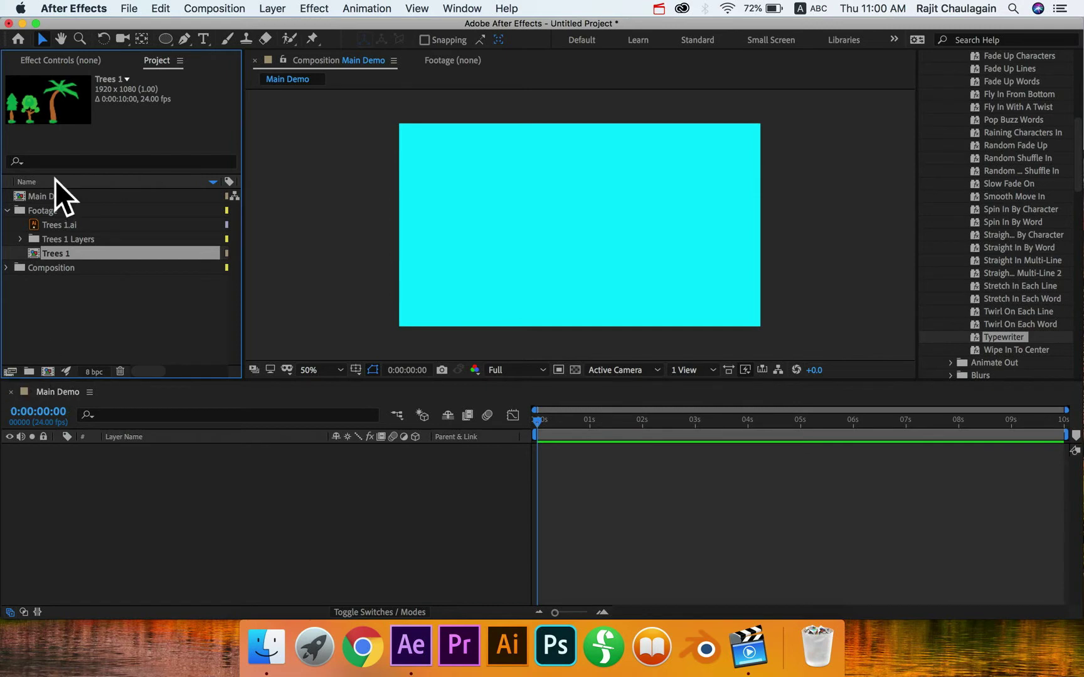
- Move the Main Demo composition into the Composition folder
left_click(50, 198)
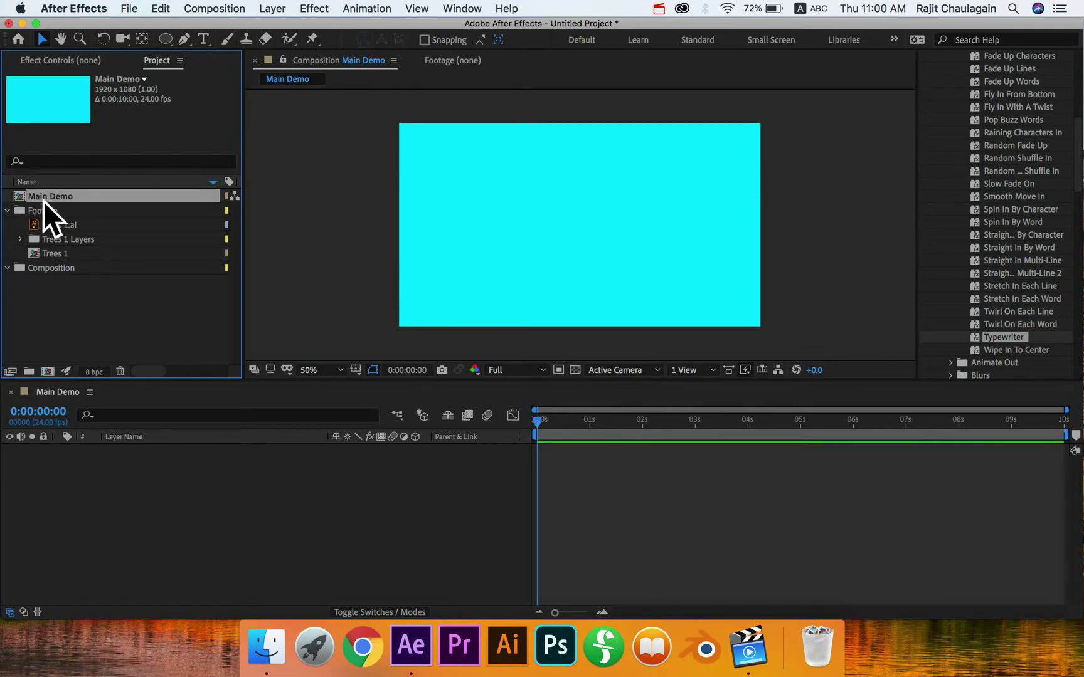
left_click_drag(43, 201, 50, 267)
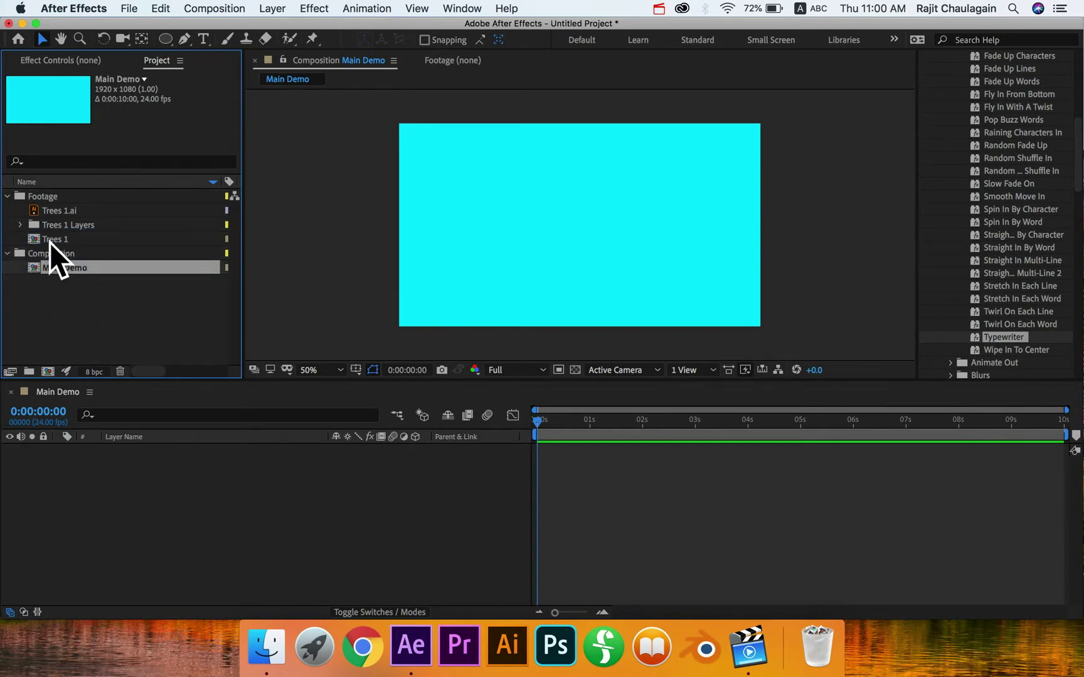
- Expand the Trees 1 Layers folder and add the Trees 1 composition as a layer in Main Demo
left_click(21, 225)
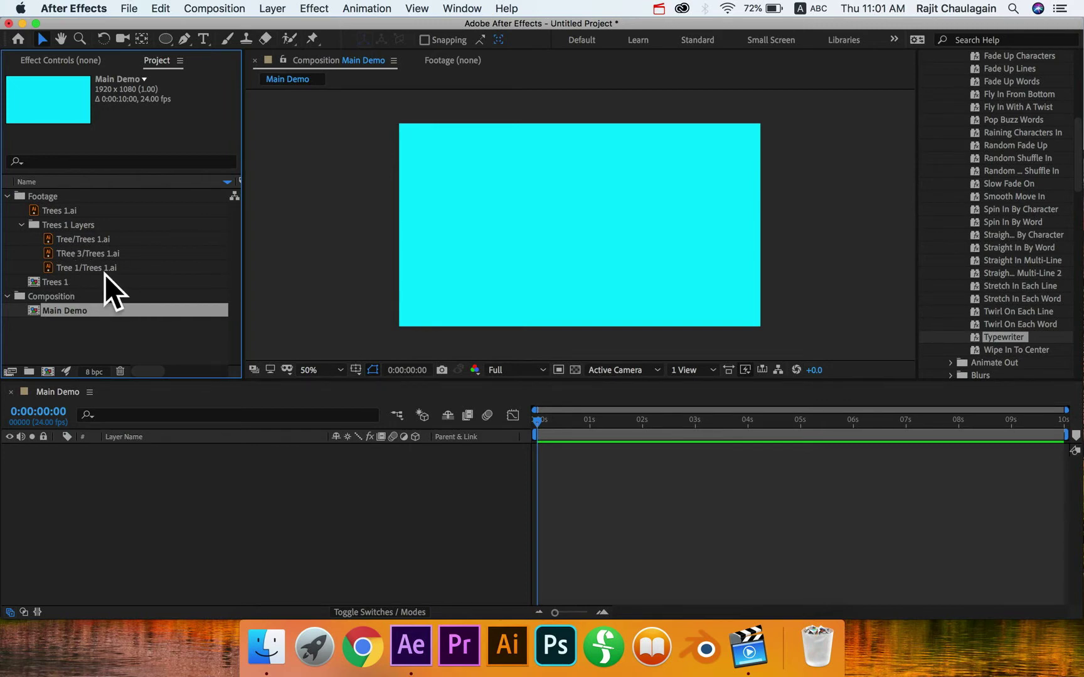
left_click(46, 281)
left_click_drag(34, 283, 88, 474)
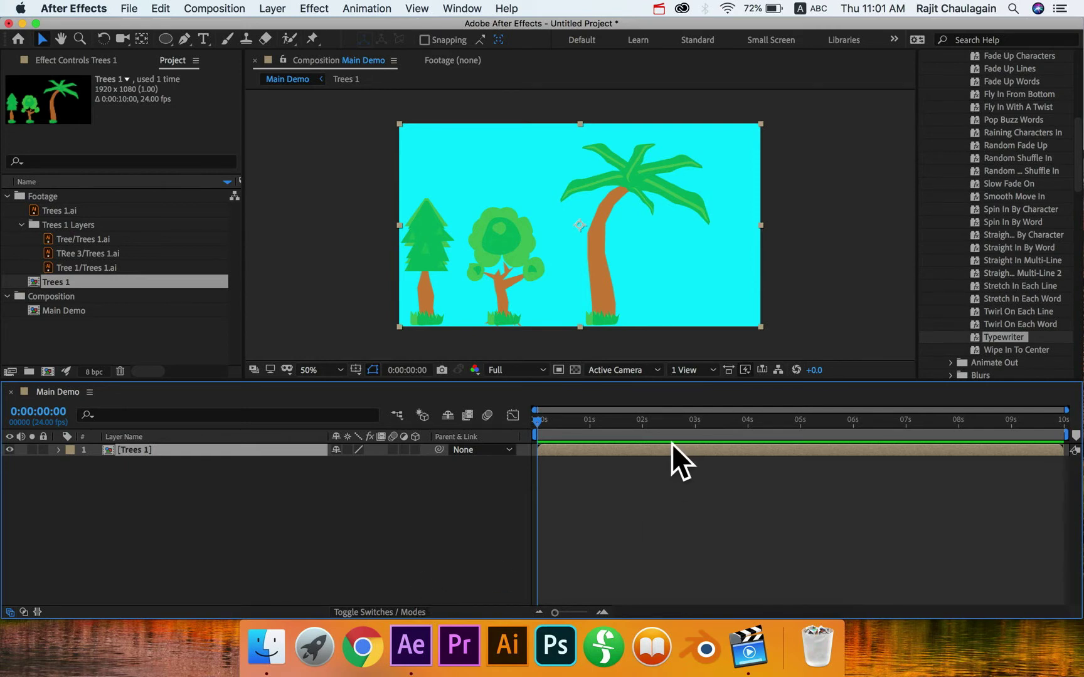
left_click(207, 8)
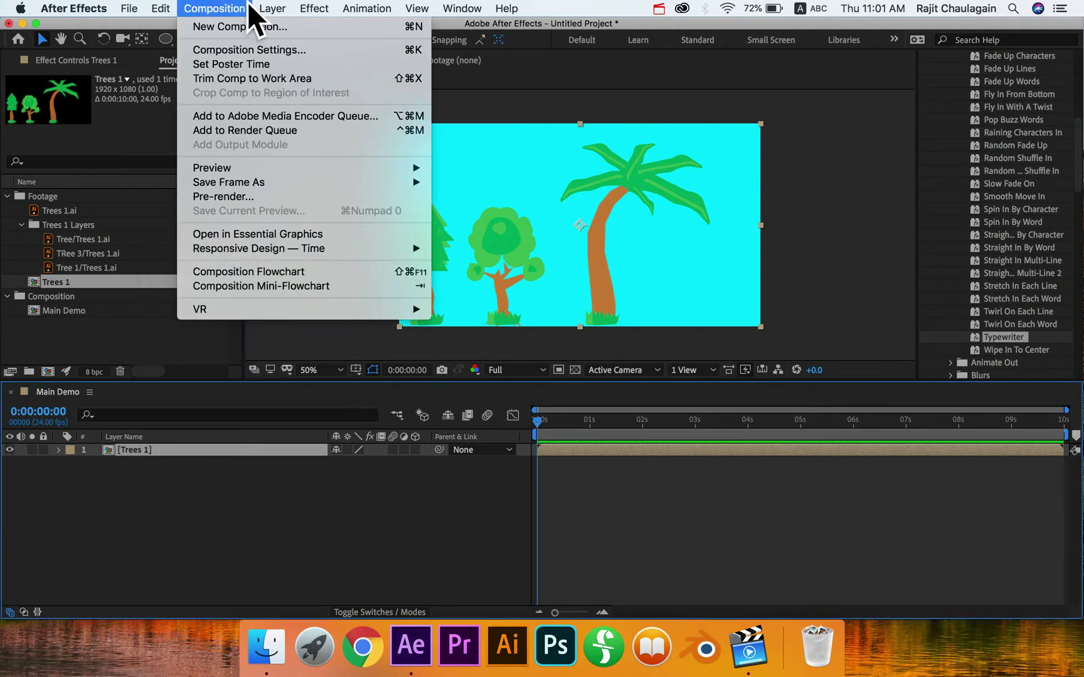
mouse_move(274, 5)
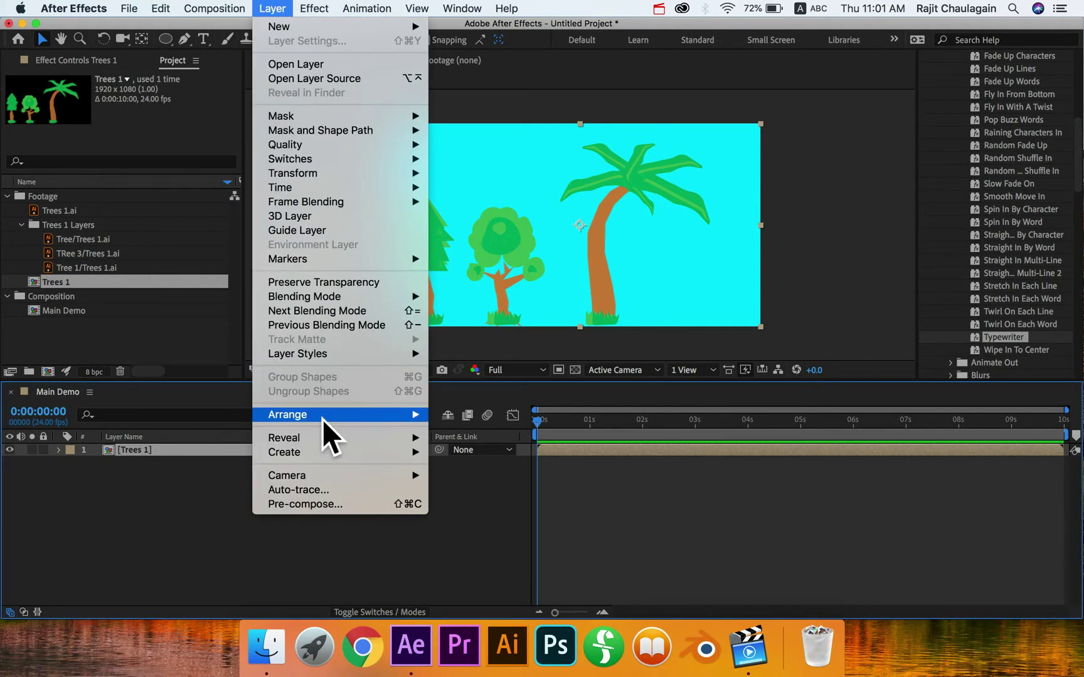
left_click(158, 499)
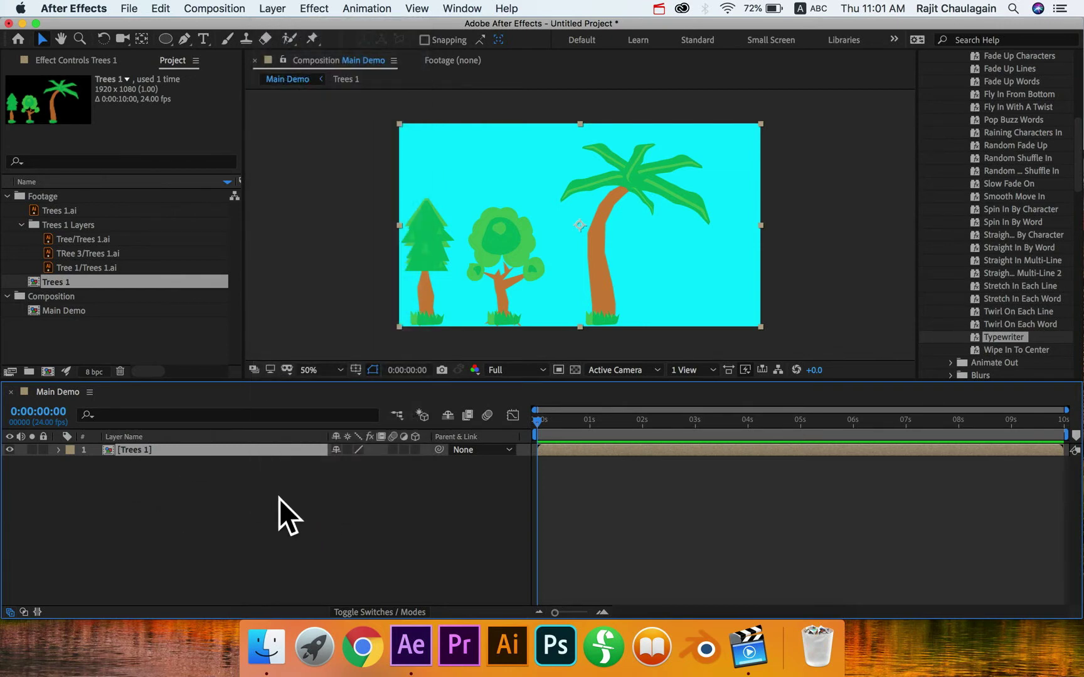
left_click(339, 484)
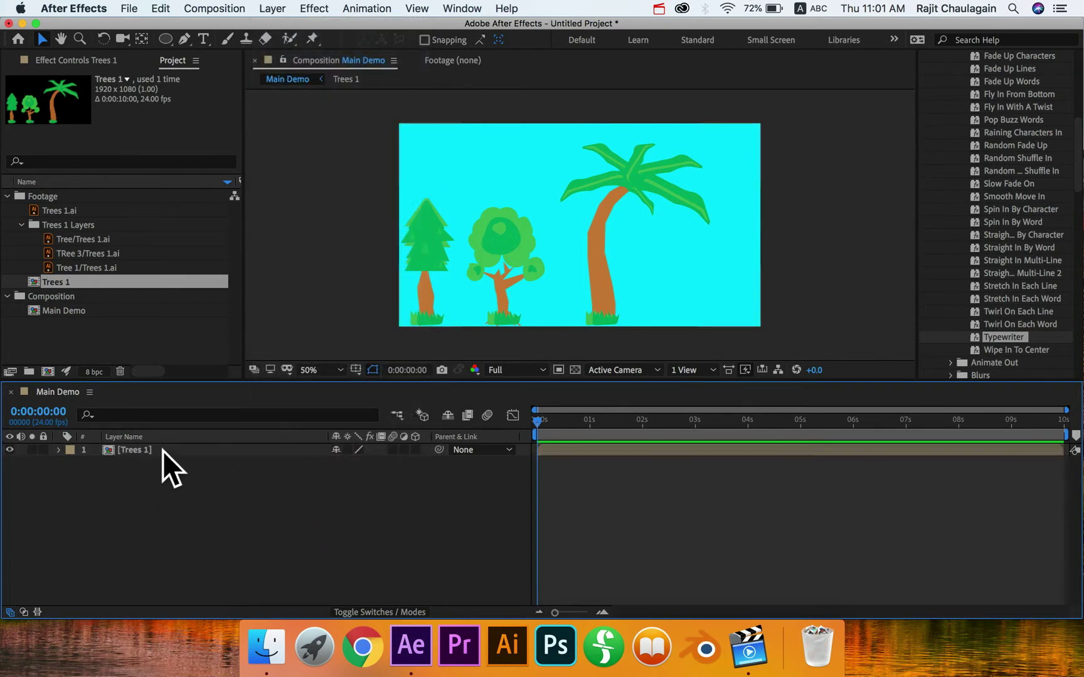
- Reveal the Trees 1 layer's Position in Main Demo, adjust it to about 1016, 540, and collapse the layer
mouse_move(567, 420)
left_mouse_down()
mouse_move(532, 421)
mouse_move(585, 420)
left_mouse_up()
left_click(138, 450)
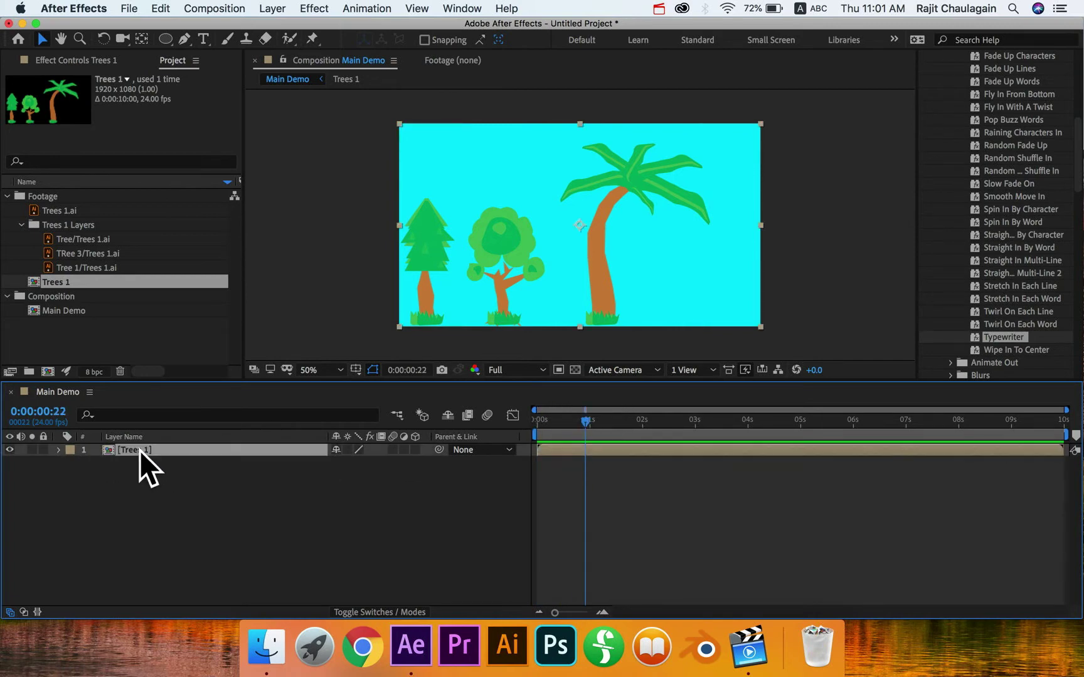
key("p")
left_click_drag(343, 464, 390, 473)
left_click_drag(581, 415, 565, 416)
left_click(150, 511)
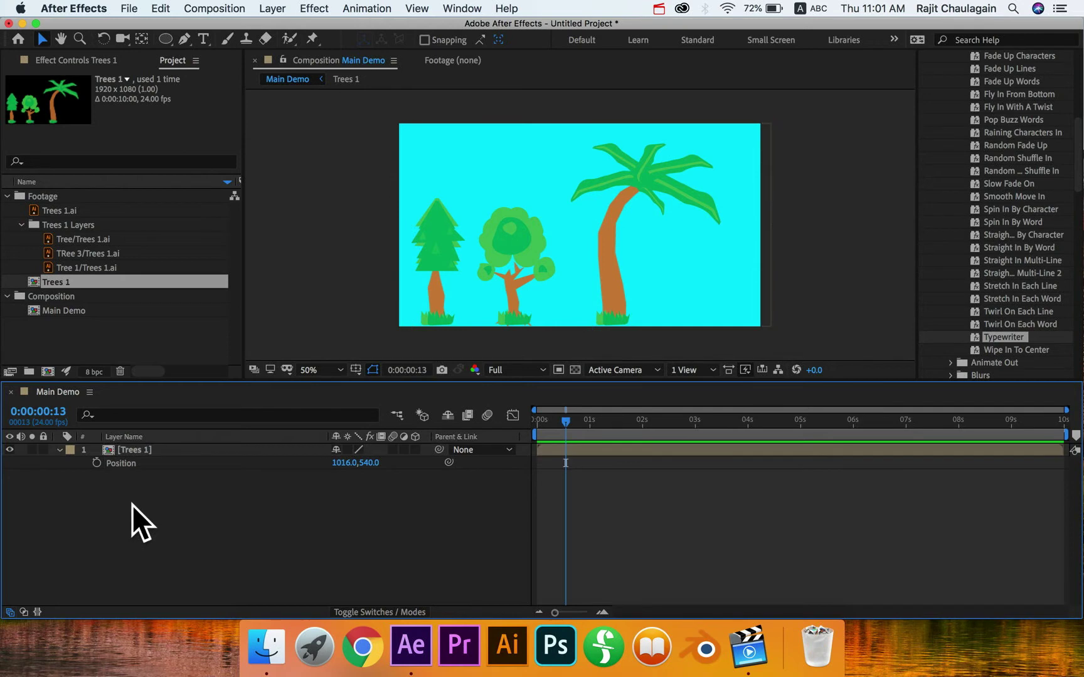
left_click(61, 451)
- Open the nested Trees 1 composition from its layer in Main Demo and set the current time to about 0:00:00:08
left_click(121, 451)
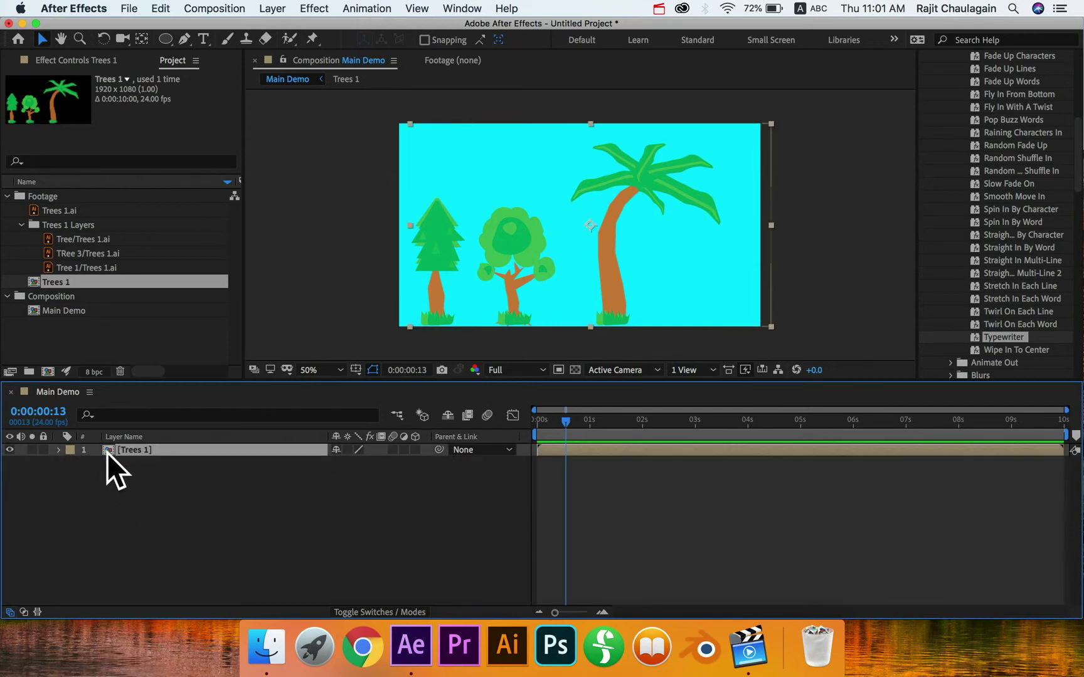
double_click(111, 452)
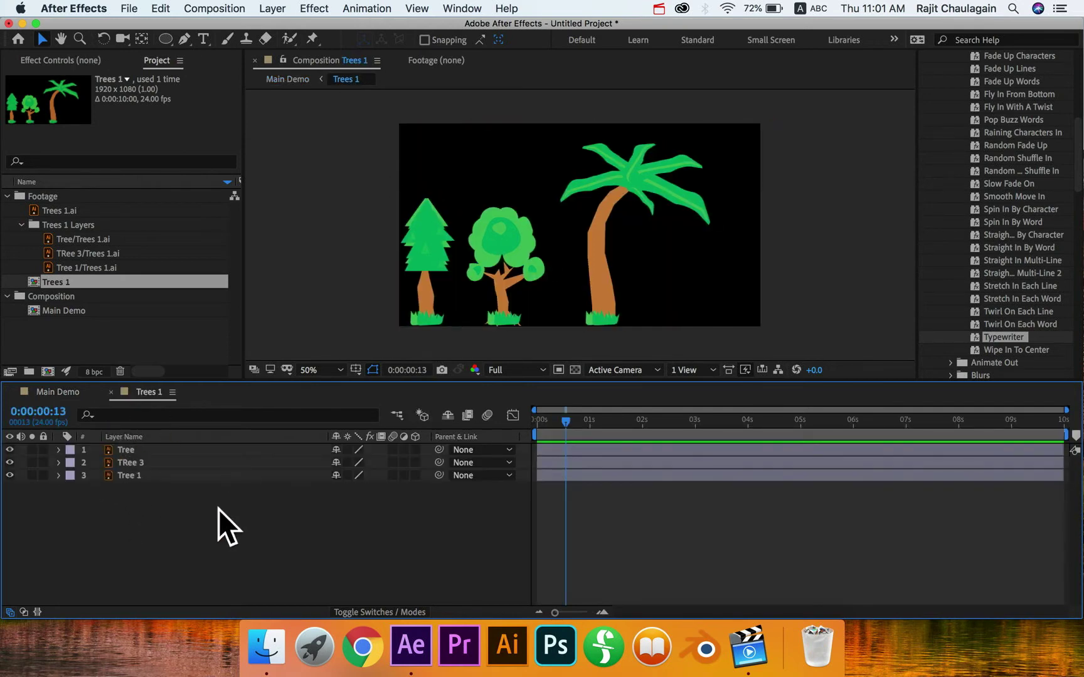
left_click(73, 397)
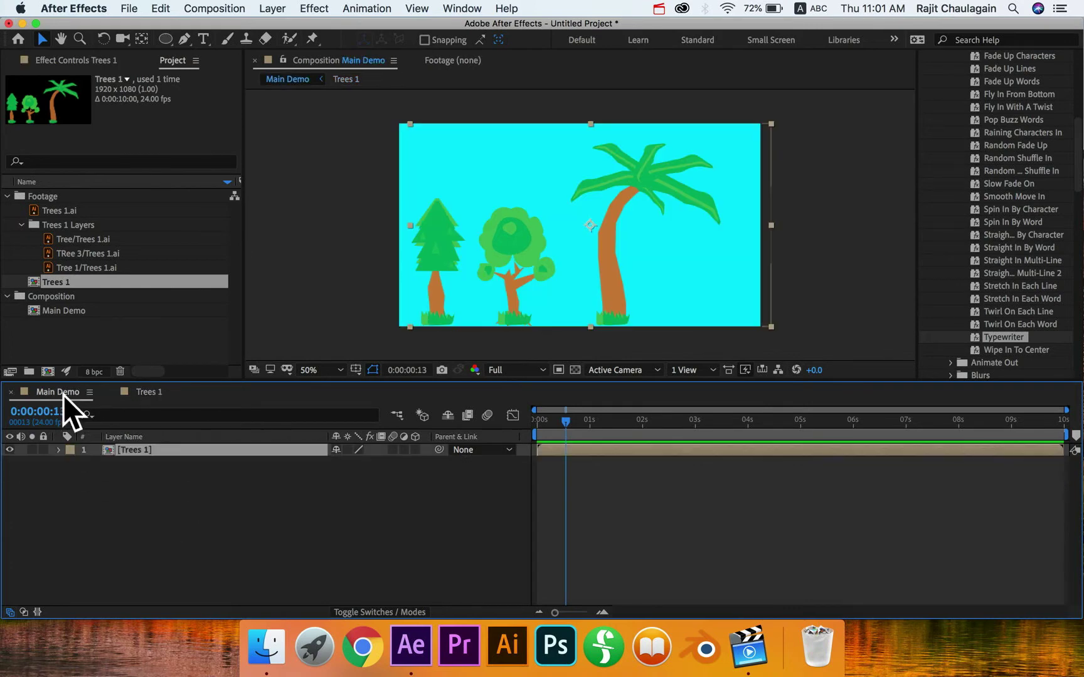
left_click(155, 392)
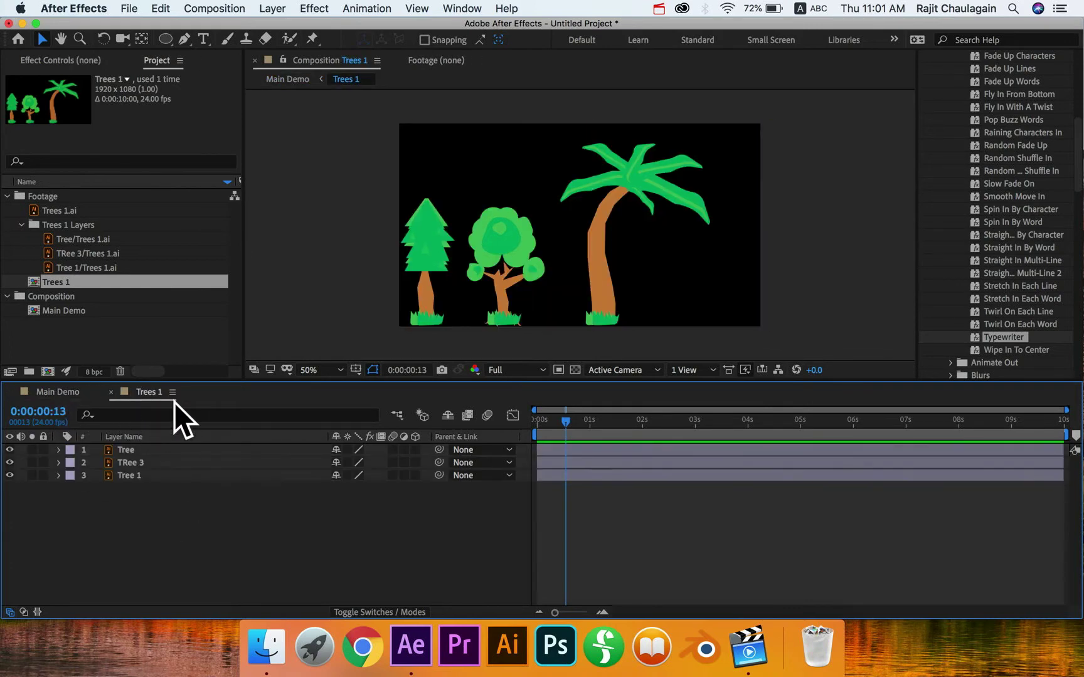
left_click(547, 419)
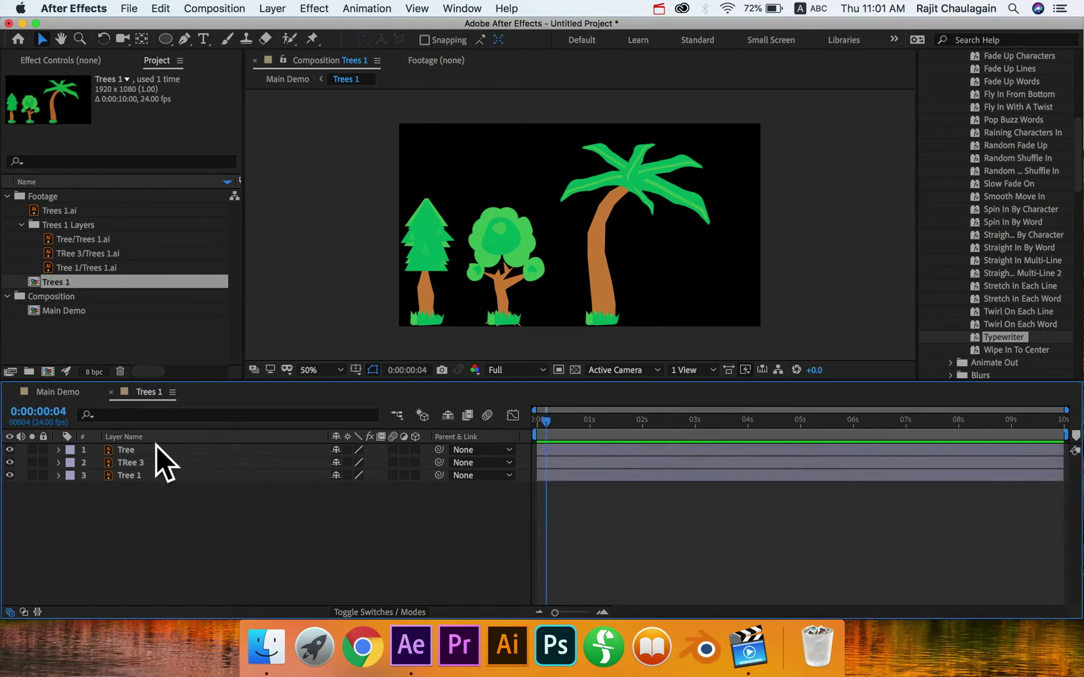
mouse_move(569, 421)
left_mouse_down()
mouse_move(627, 423)
mouse_move(554, 421)
left_mouse_up()
- Hide and show the Tree, TRee 3 and Tree 1 layers one by one to see which tree each contains
left_click(10, 450)
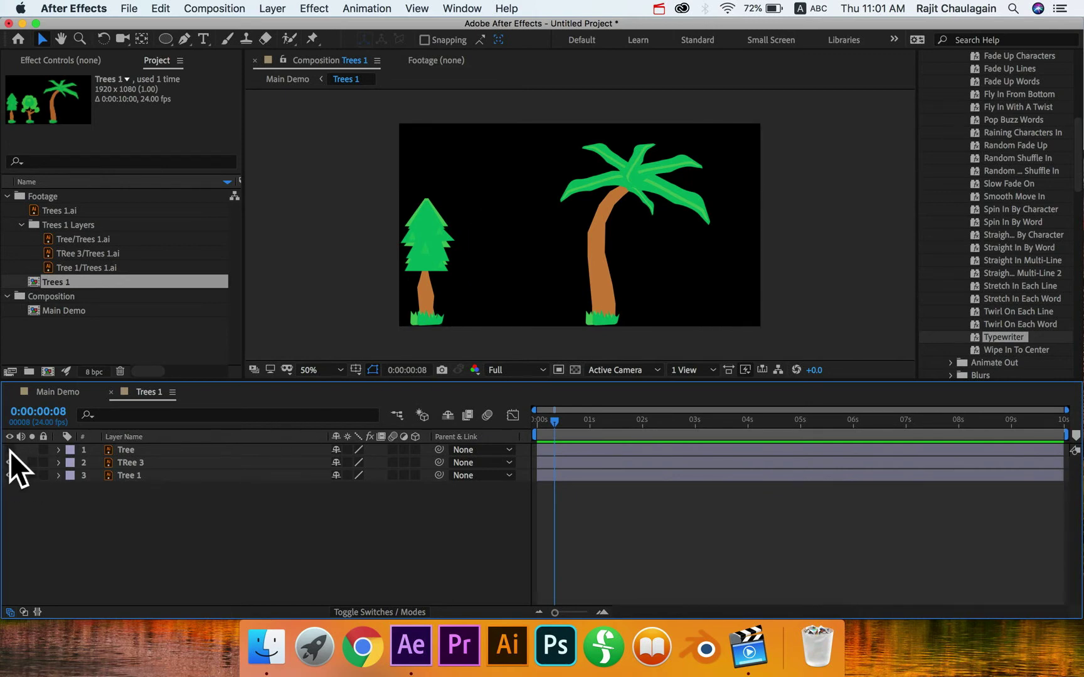
left_click(10, 450)
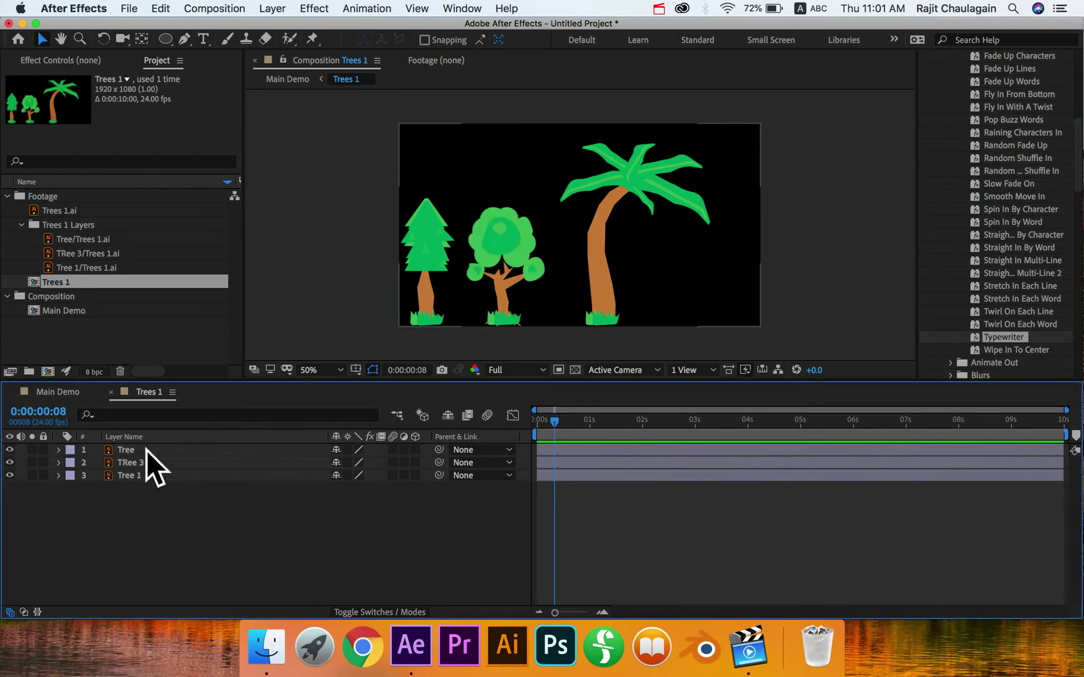
left_click(10, 462)
left_click(9, 462)
left_click(10, 475)
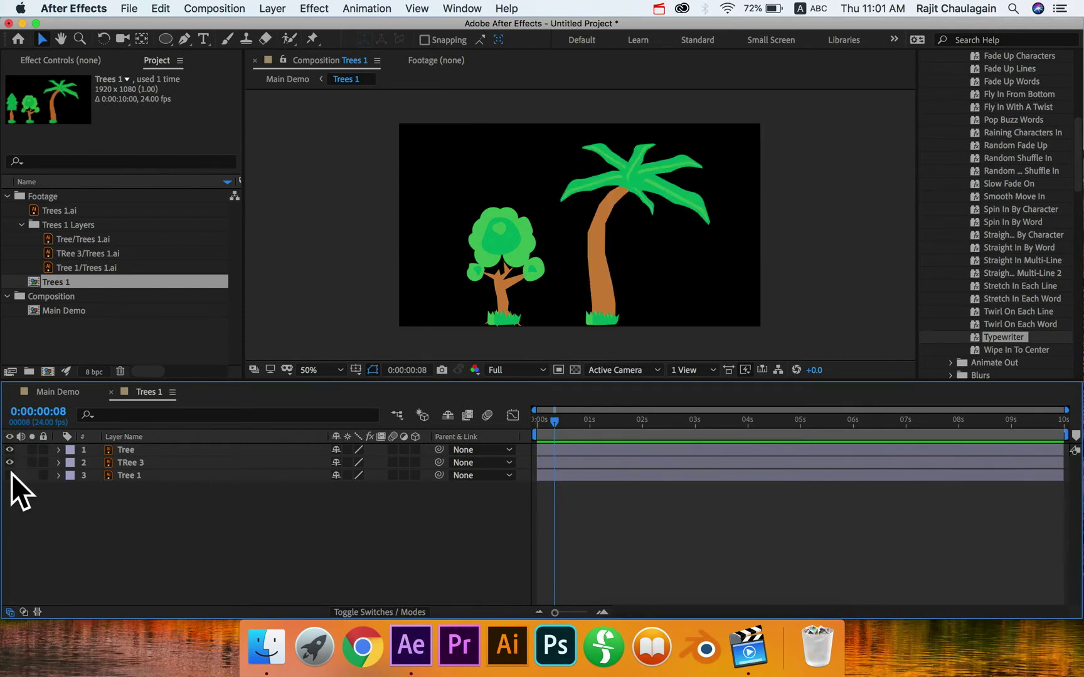
left_click(9, 475)
- Try moving the round tree within the Trees 1 composition and undo the move
left_click_drag(503, 259, 524, 254)
key("super+z")
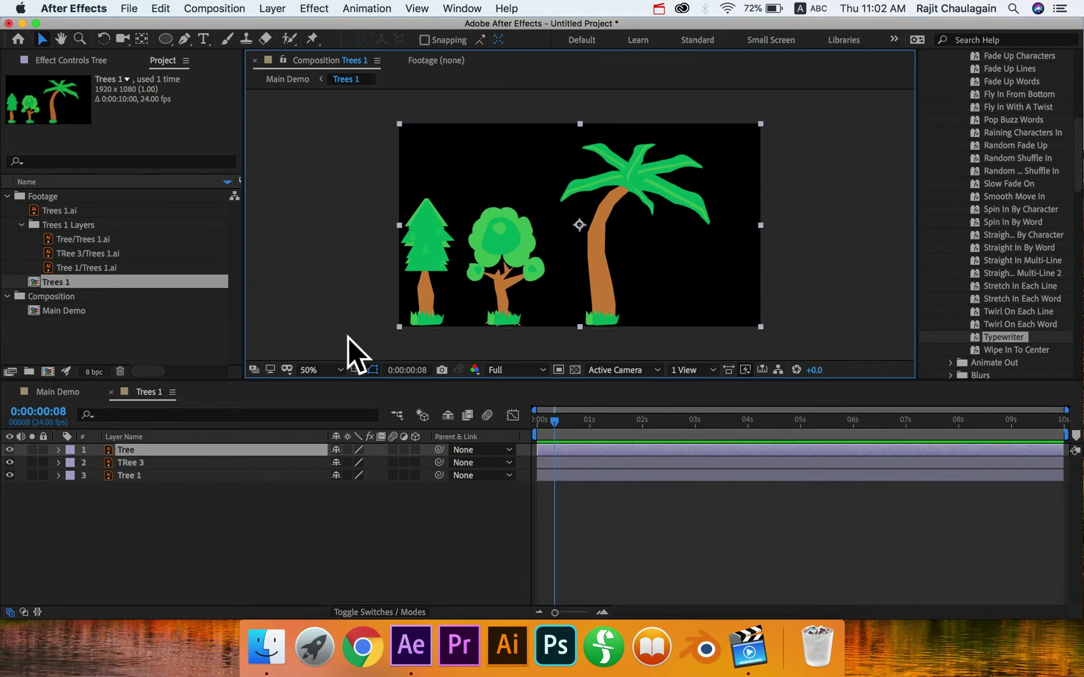
- Return to Main Demo and move the entire Trees 1 layer slightly to the right
left_click(70, 392)
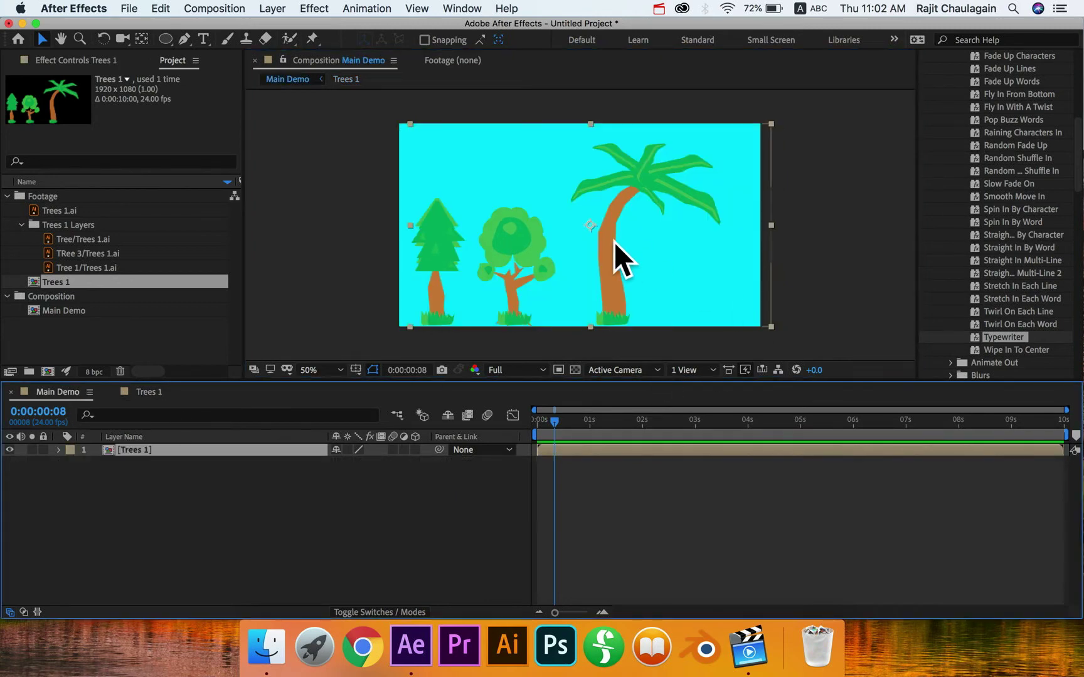
left_click_drag(614, 241, 633, 242)
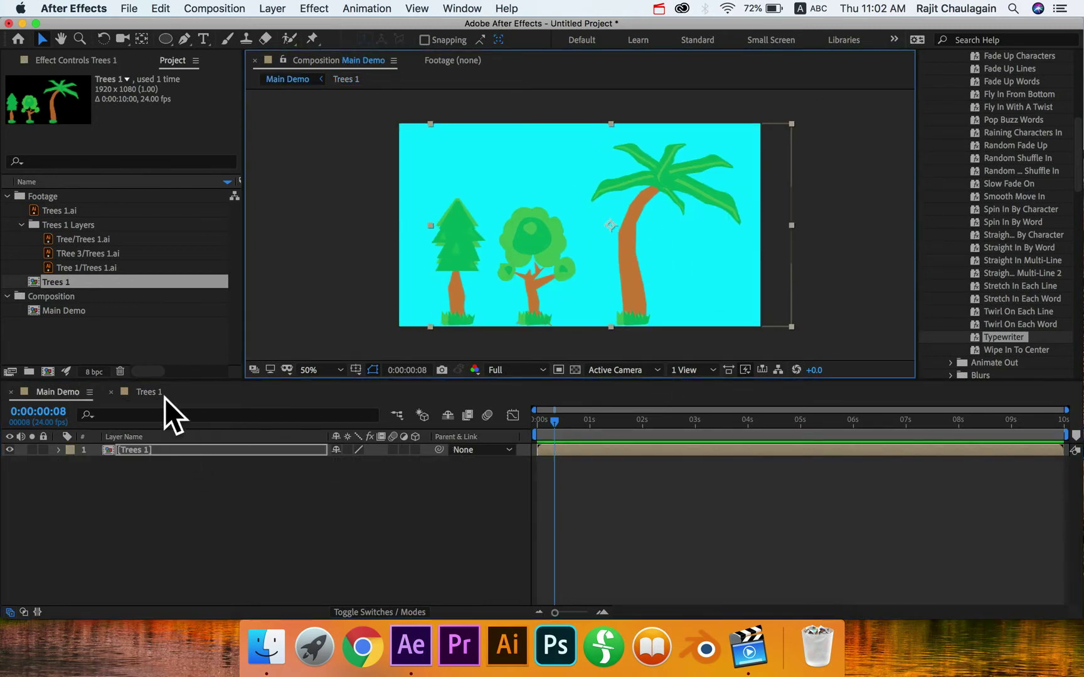
- Compare the separate tree layers in Trees 1 with the single nested layer in Main Demo, ending in Trees 1
left_click(162, 394)
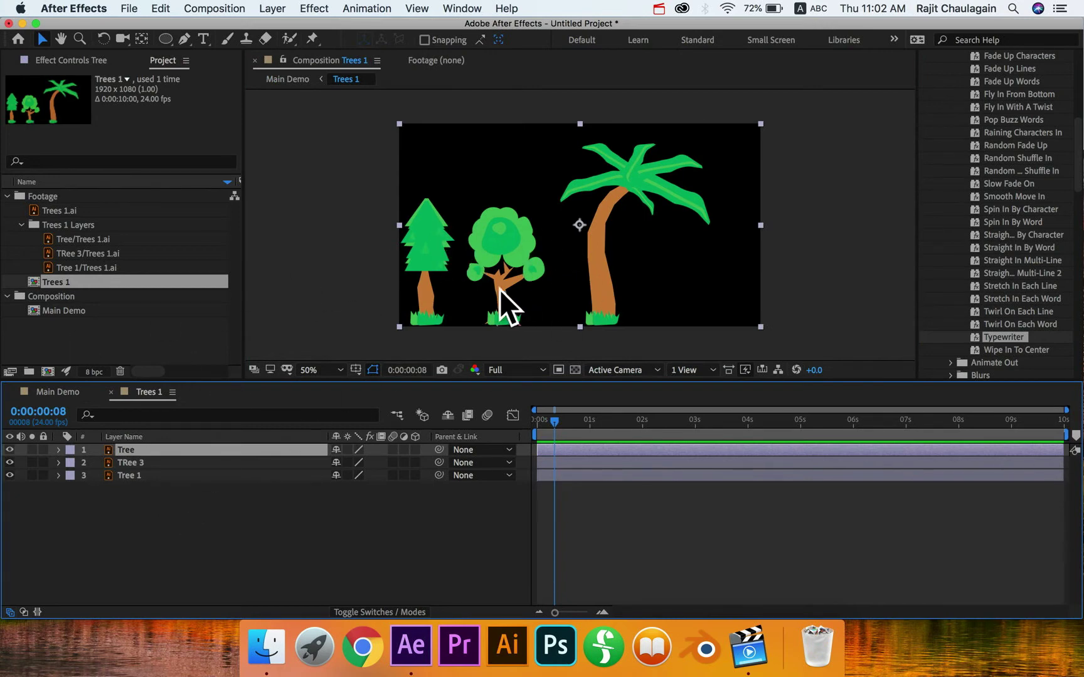
left_click(47, 393)
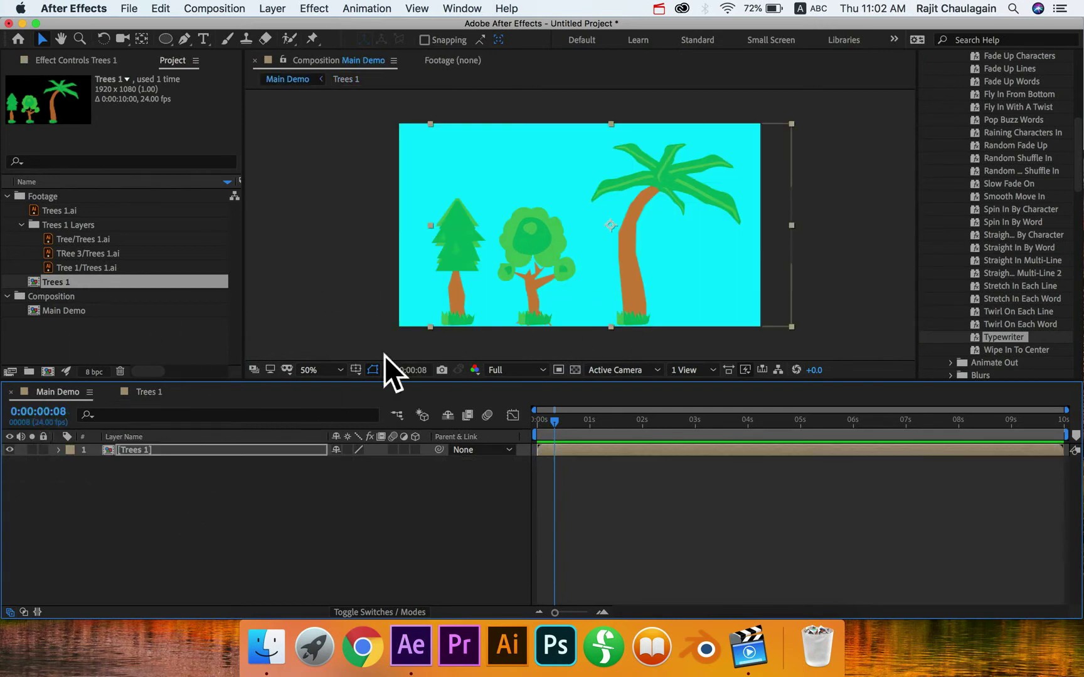
left_click(141, 392)
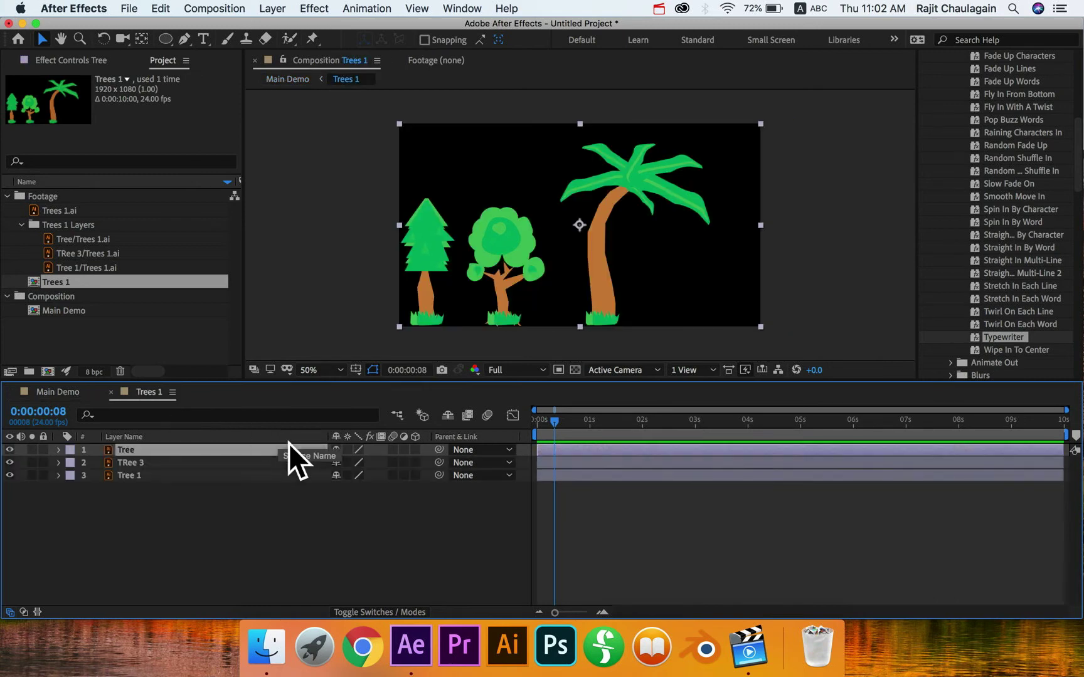
- Return to the start of the Trees 1 timeline and reveal the TRee 3 layer's Transform properties
left_click_drag(551, 429, 532, 423)
left_click(119, 466)
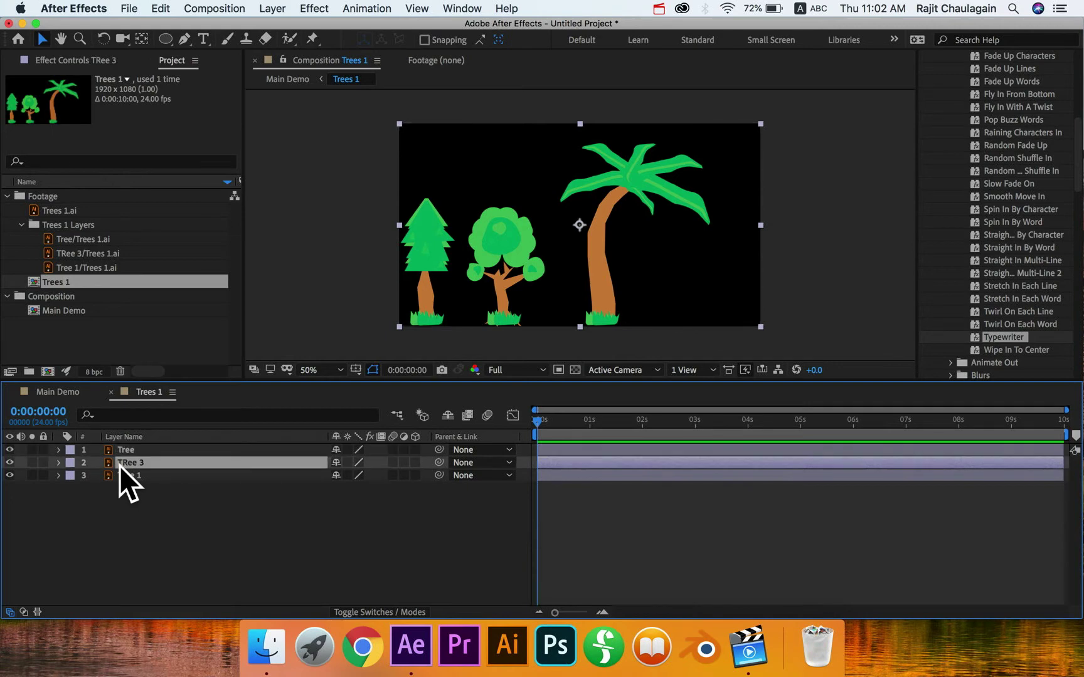
left_click(58, 464)
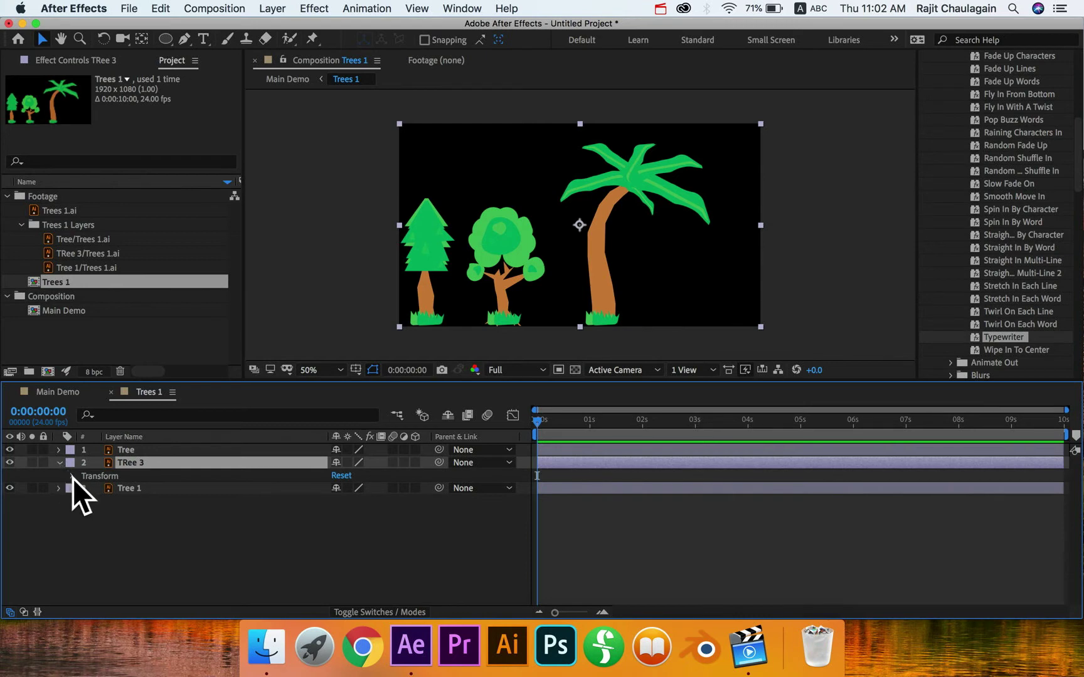
left_click(73, 476)
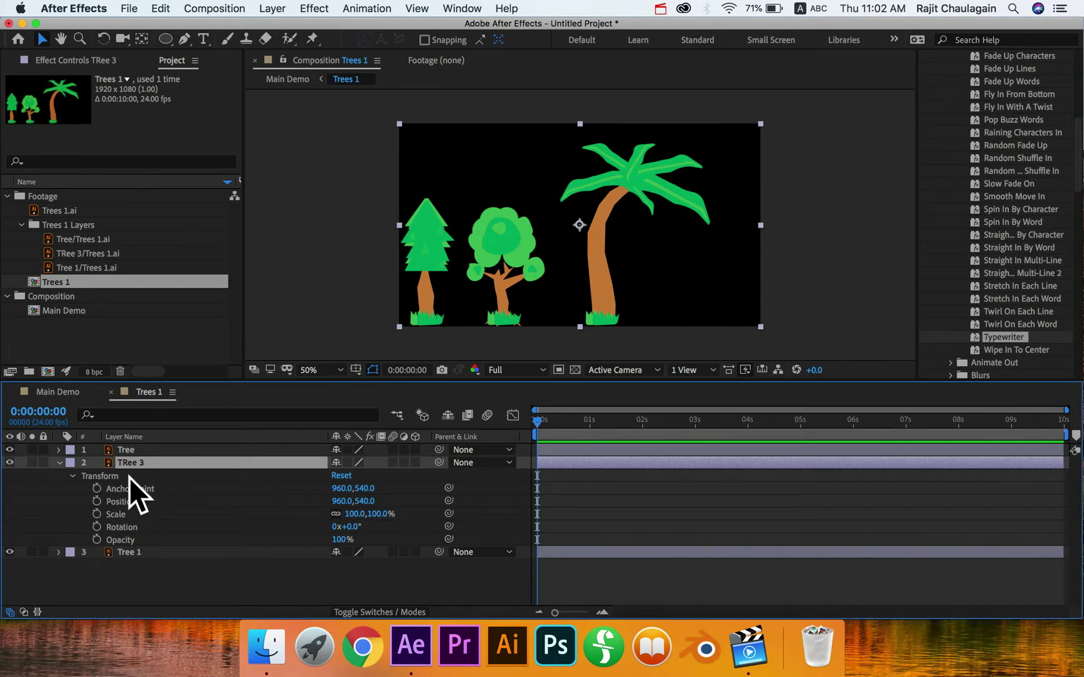
left_click(59, 463)
left_click(168, 506)
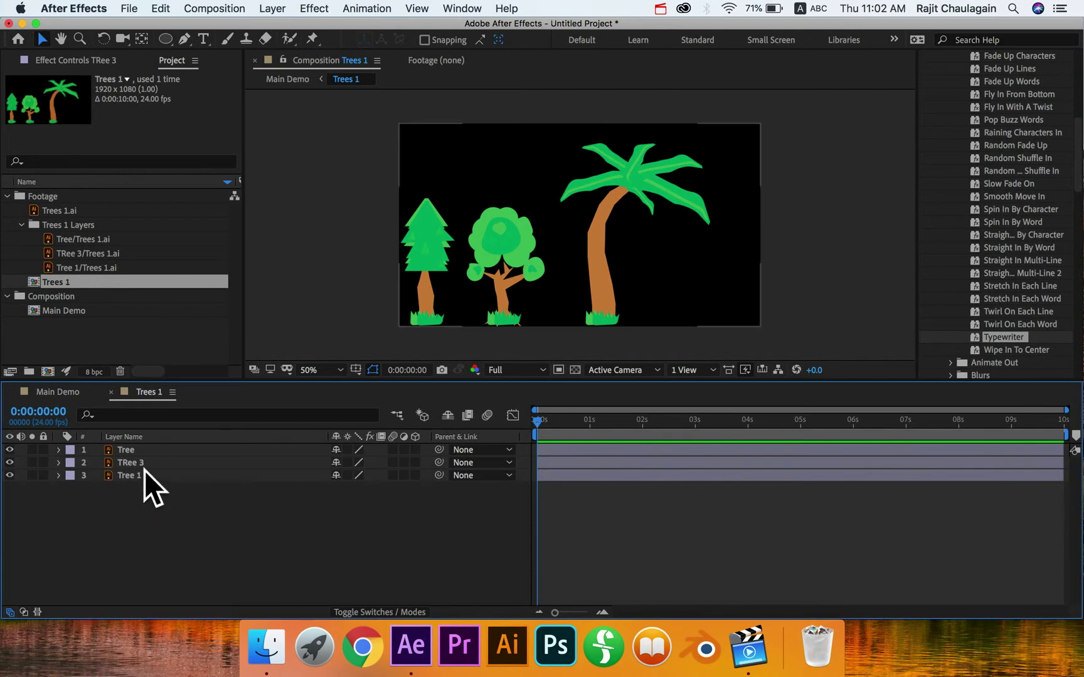
left_click(148, 464)
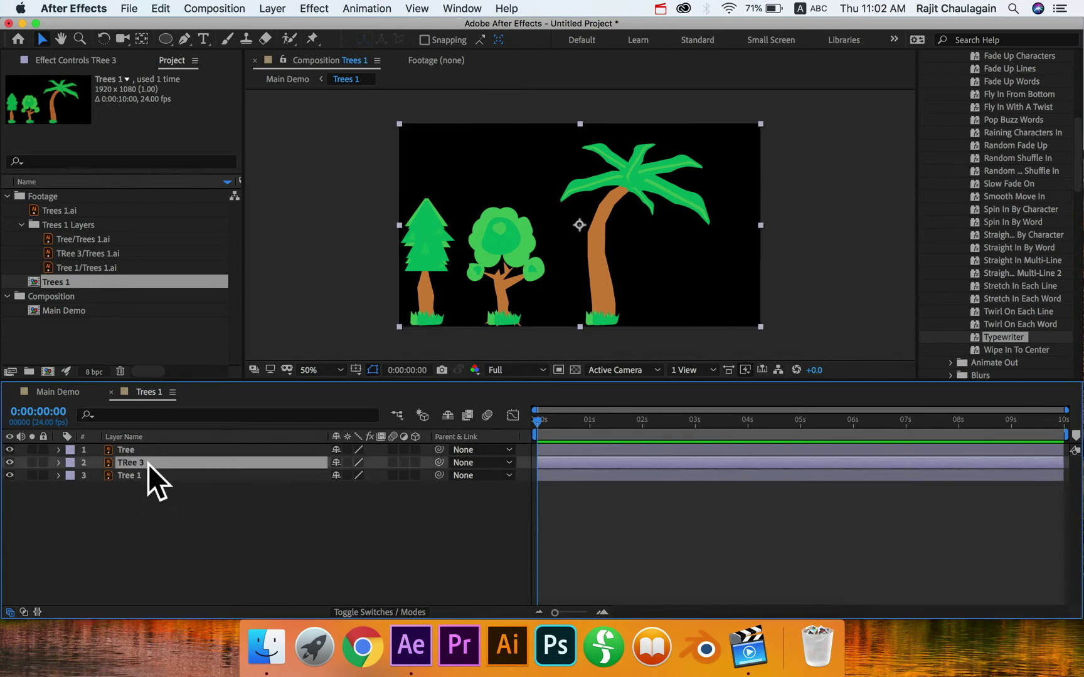
left_click(59, 463)
left_click(70, 476)
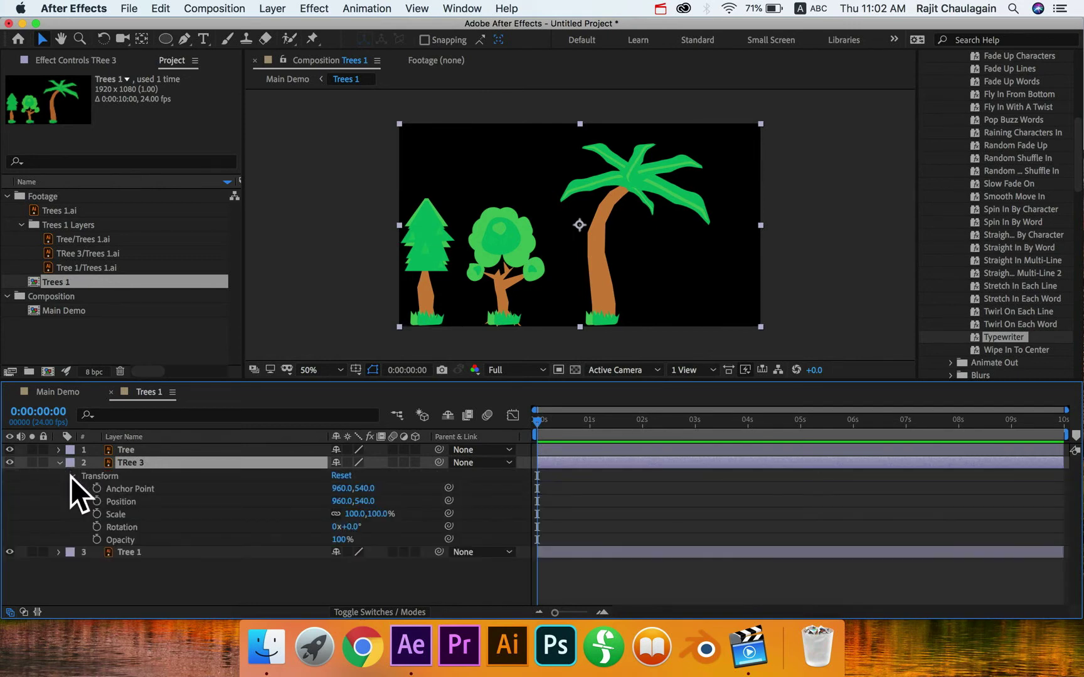
- Keyframe the TRee 3 layer's Position at the timeline start and at 1 second, with X at 1241 on the second keyframe
left_click(119, 505)
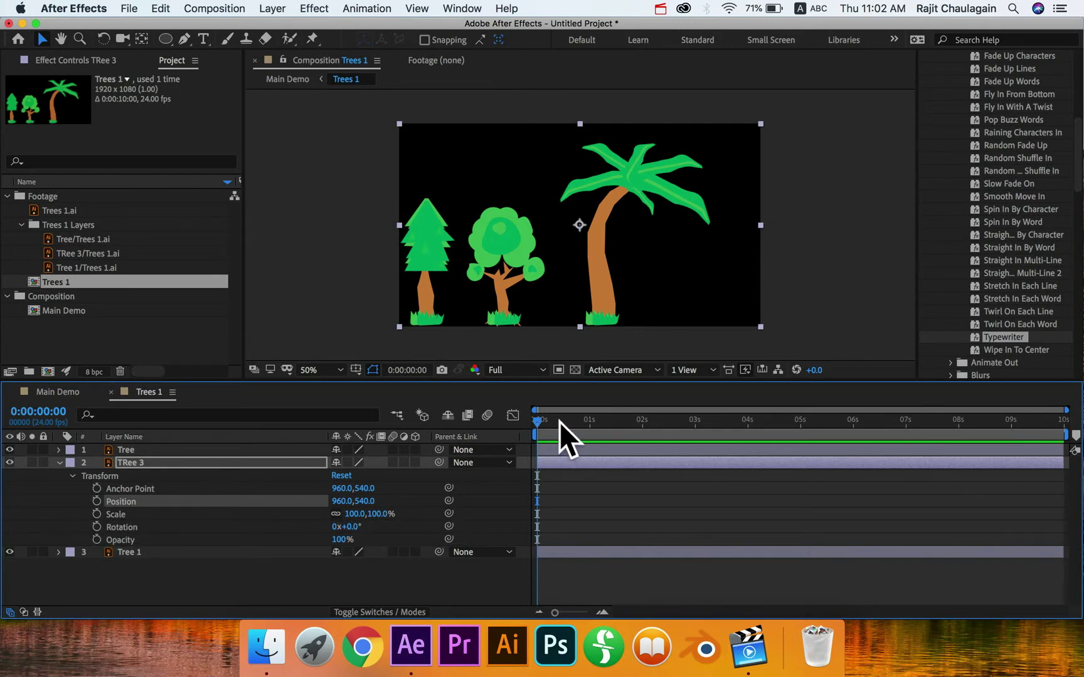
left_click_drag(559, 422, 537, 424)
left_click(563, 423)
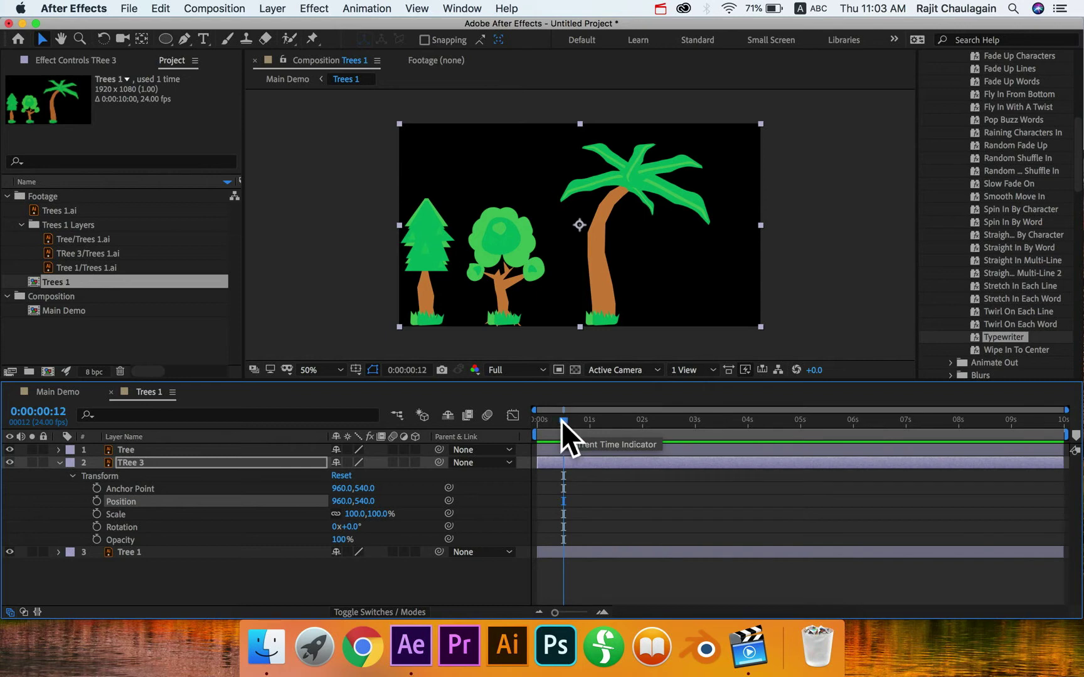
left_click_drag(561, 421, 535, 419)
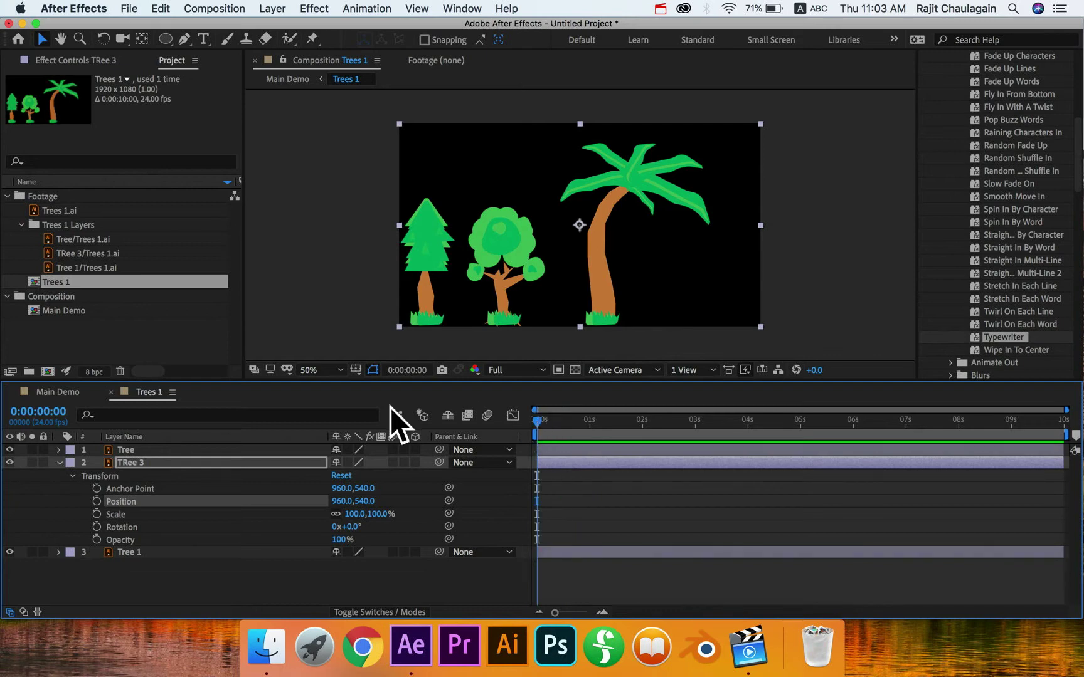
left_click(97, 501)
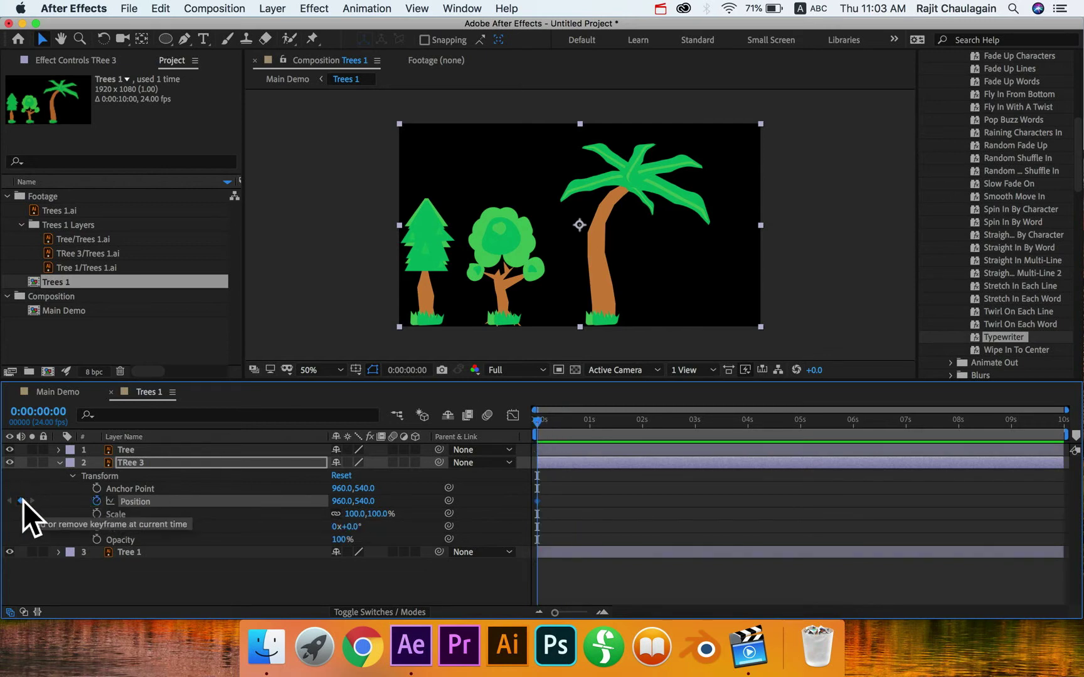
left_click_drag(588, 421, 591, 420)
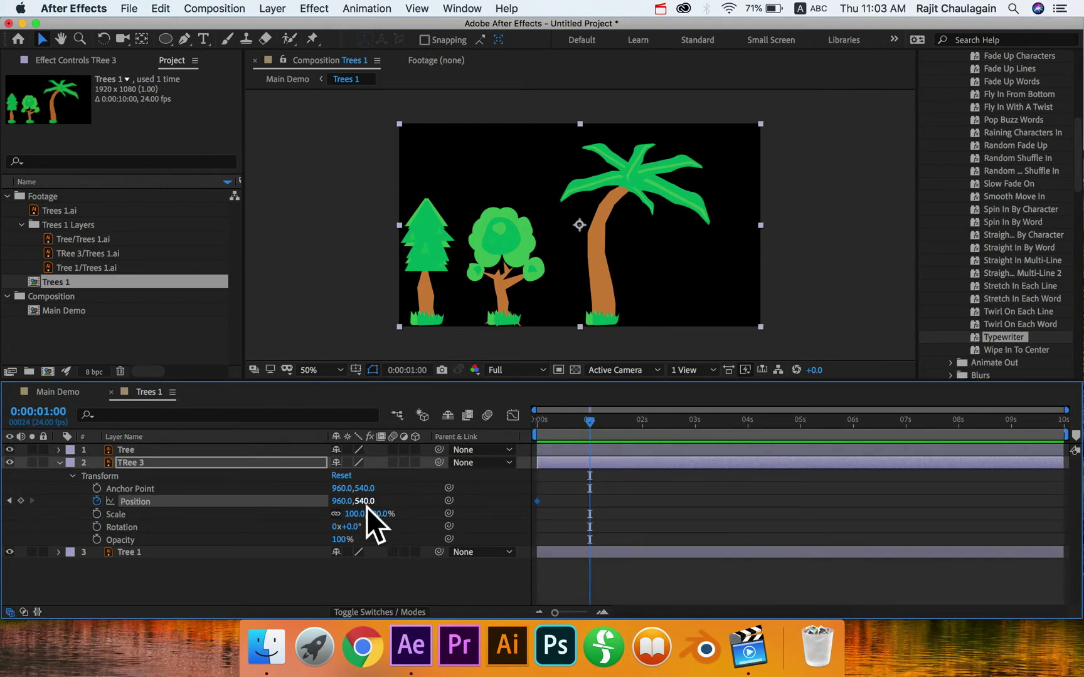
left_click_drag(341, 512, 551, 507)
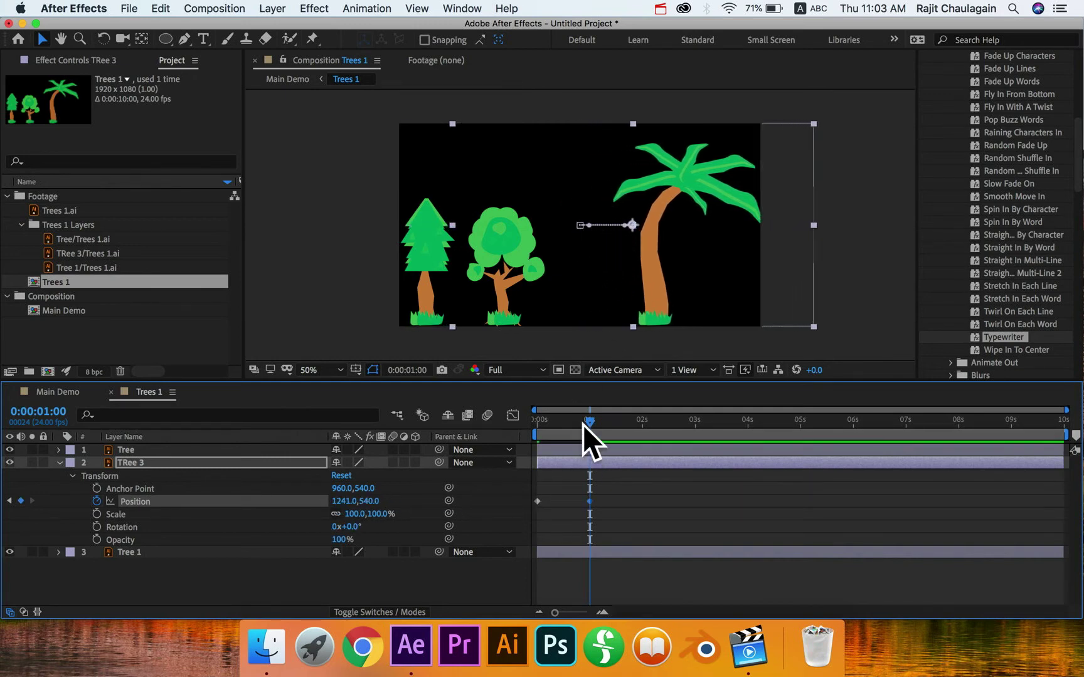
- Play back the palm tree's sideways movement several times from the start of the timeline
left_click_drag(582, 424, 525, 423)
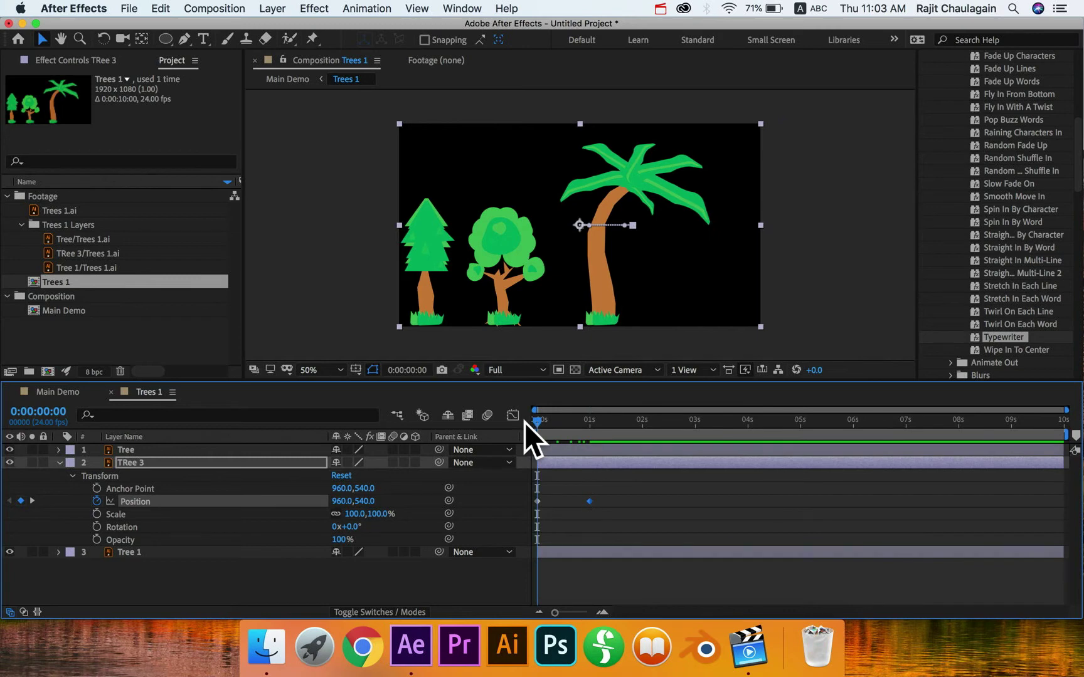
key("space")
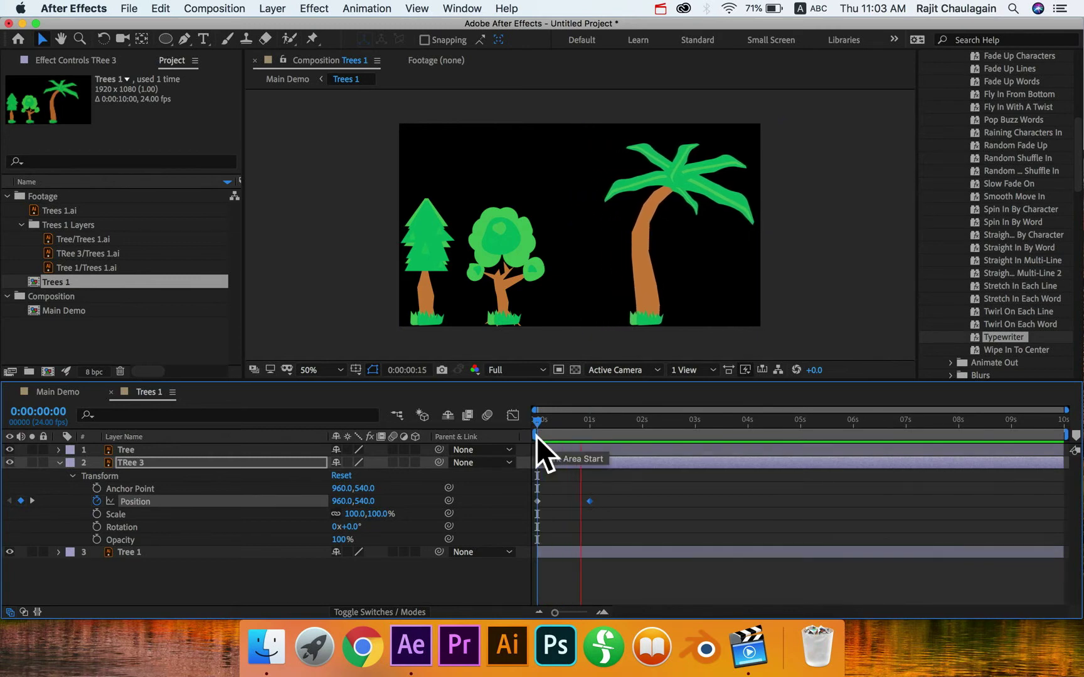
key("space")
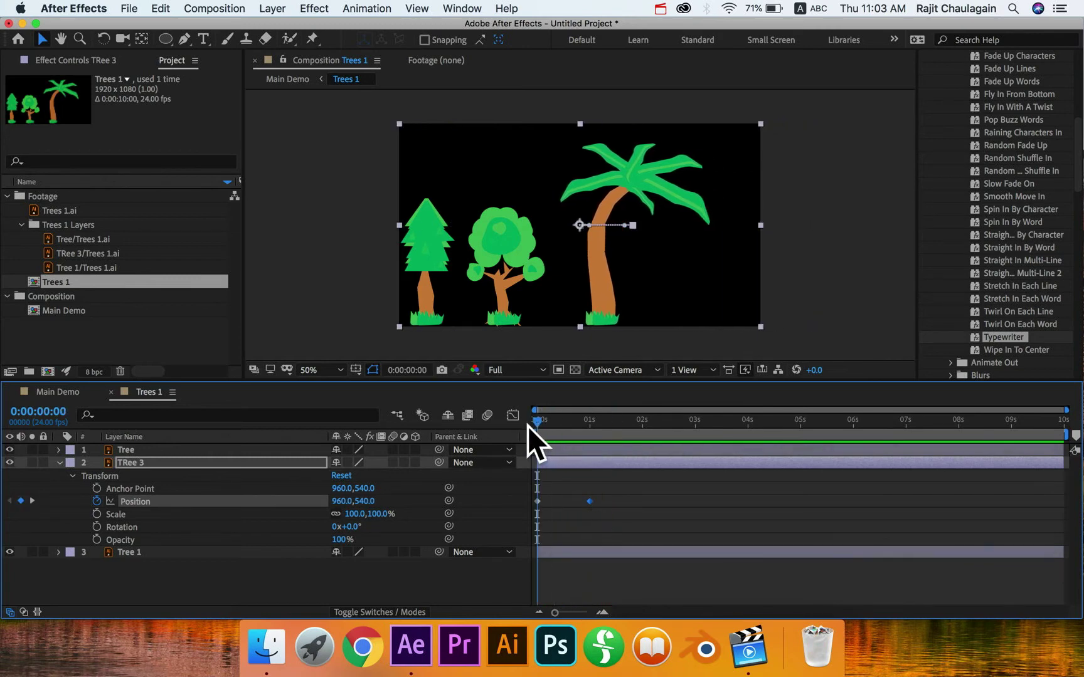
key("space")
key("space")
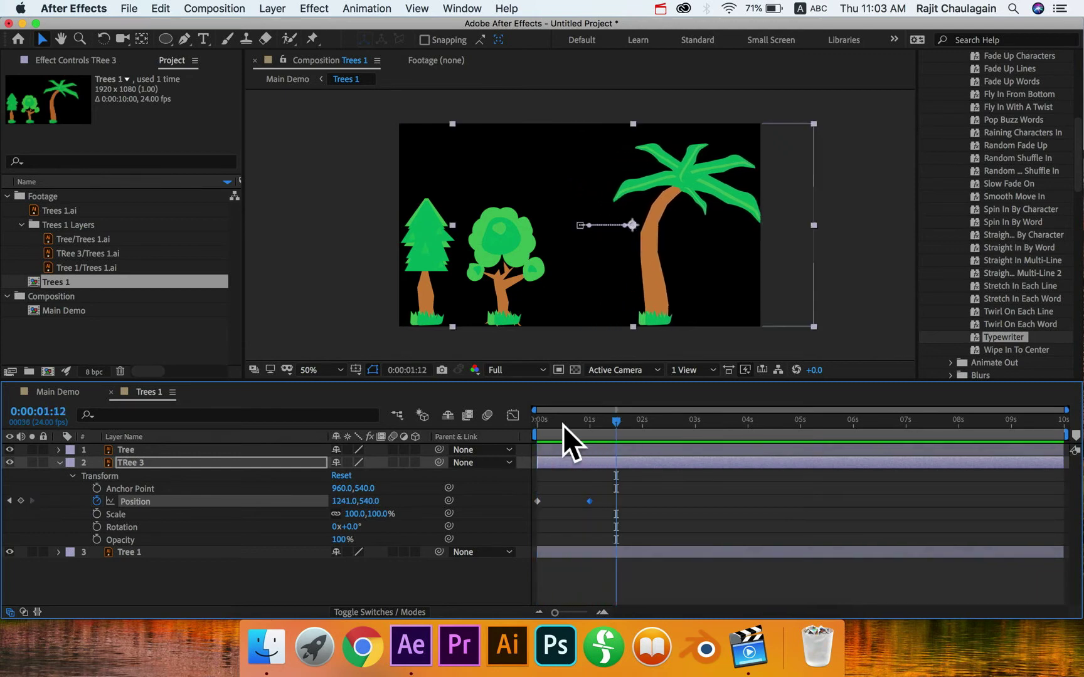
key("space")
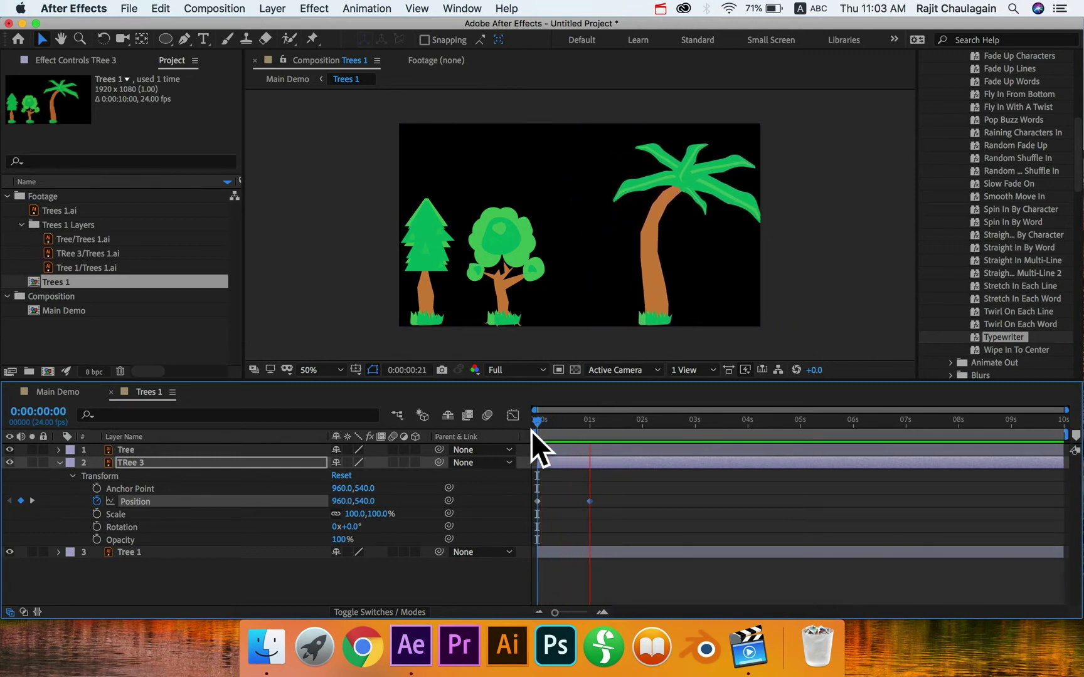
key("space")
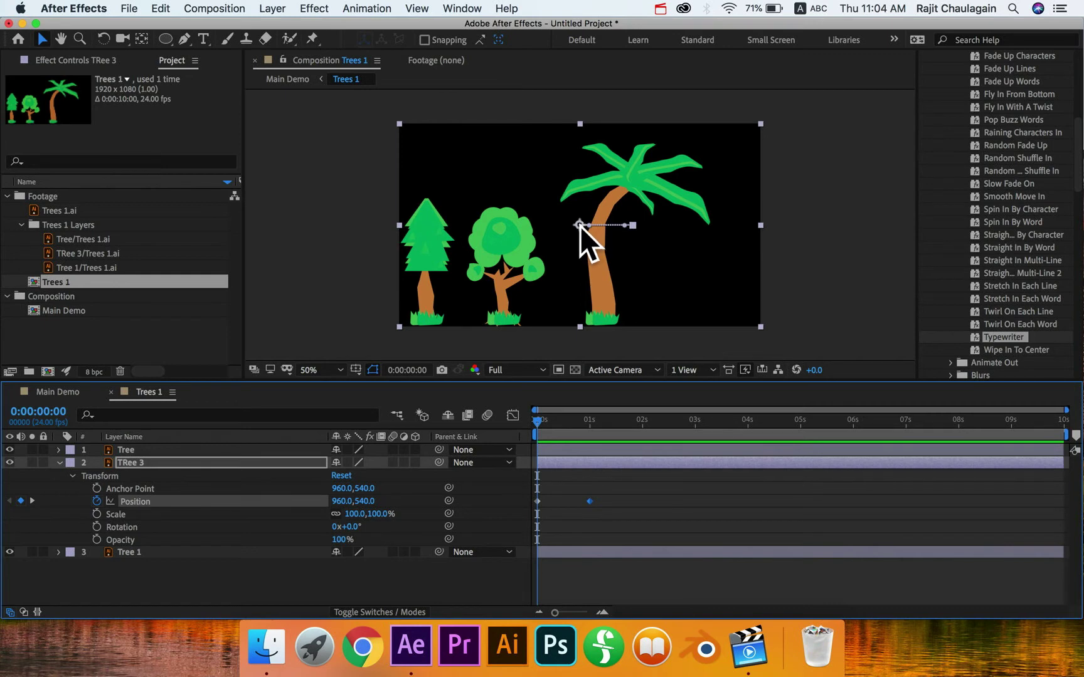
- Delete both Position keyframes from the TRee 3 layer
left_click_drag(633, 518, 526, 489)
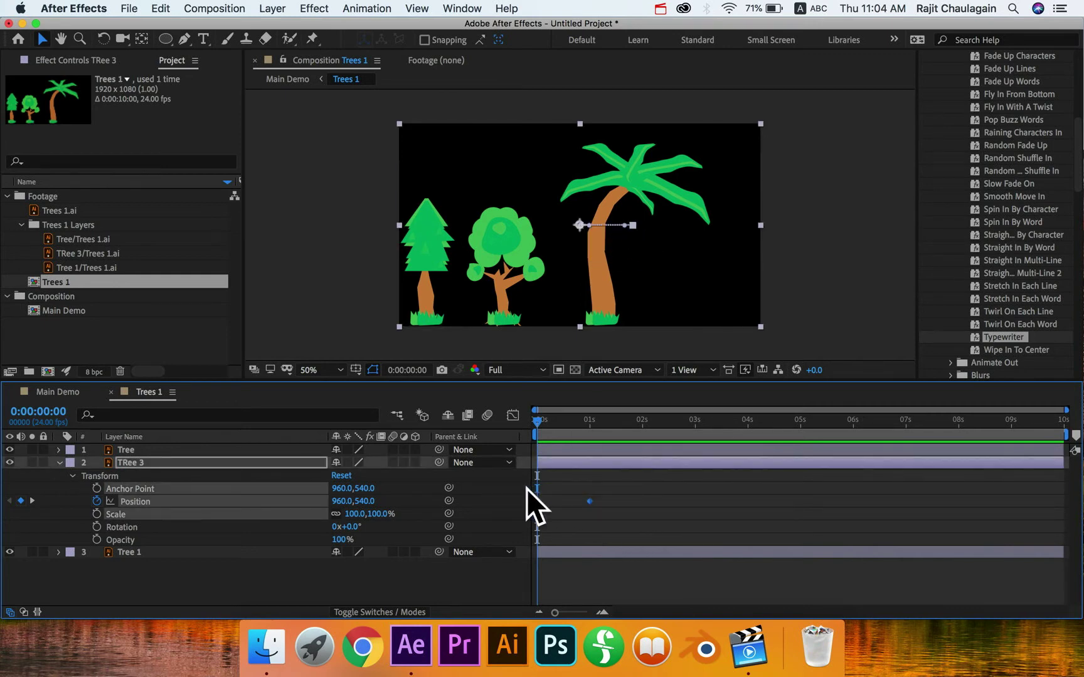
key("Delete")
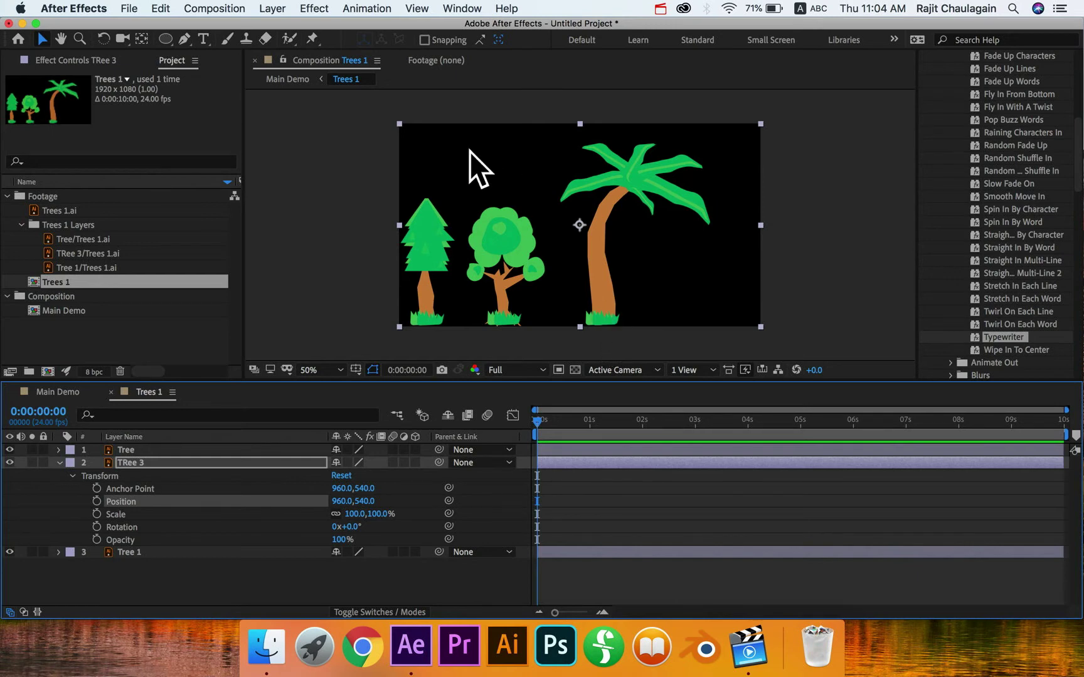
- Move the TRee 3 layer's anchor point to the base of the palm trunk, at about 1084, 1080
left_click(579, 224)
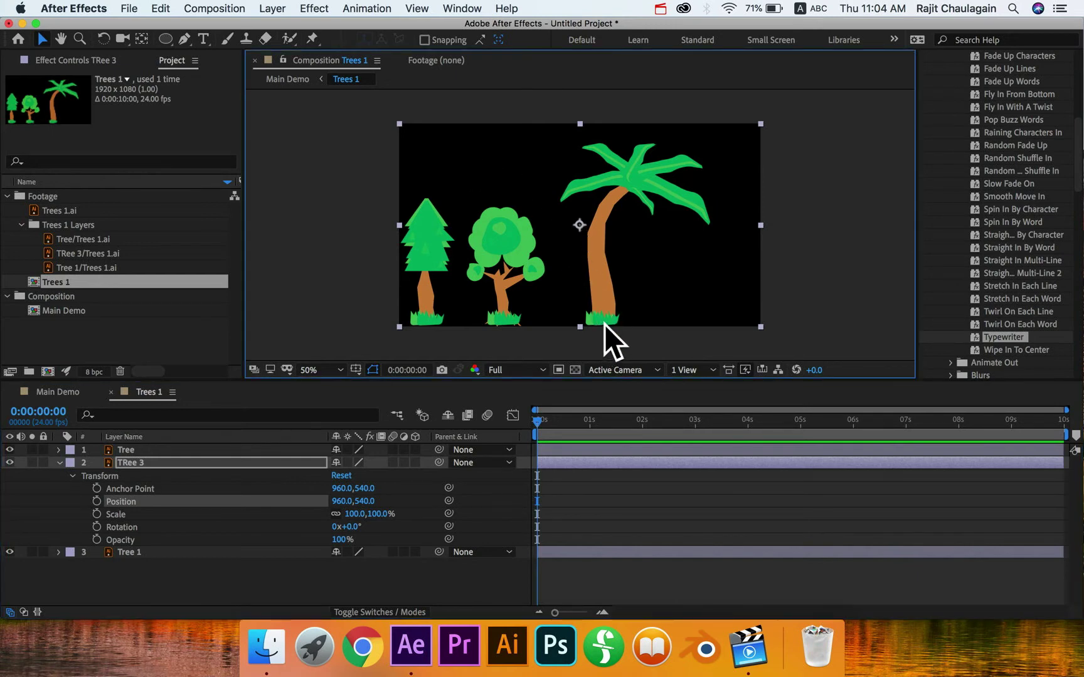
key("y")
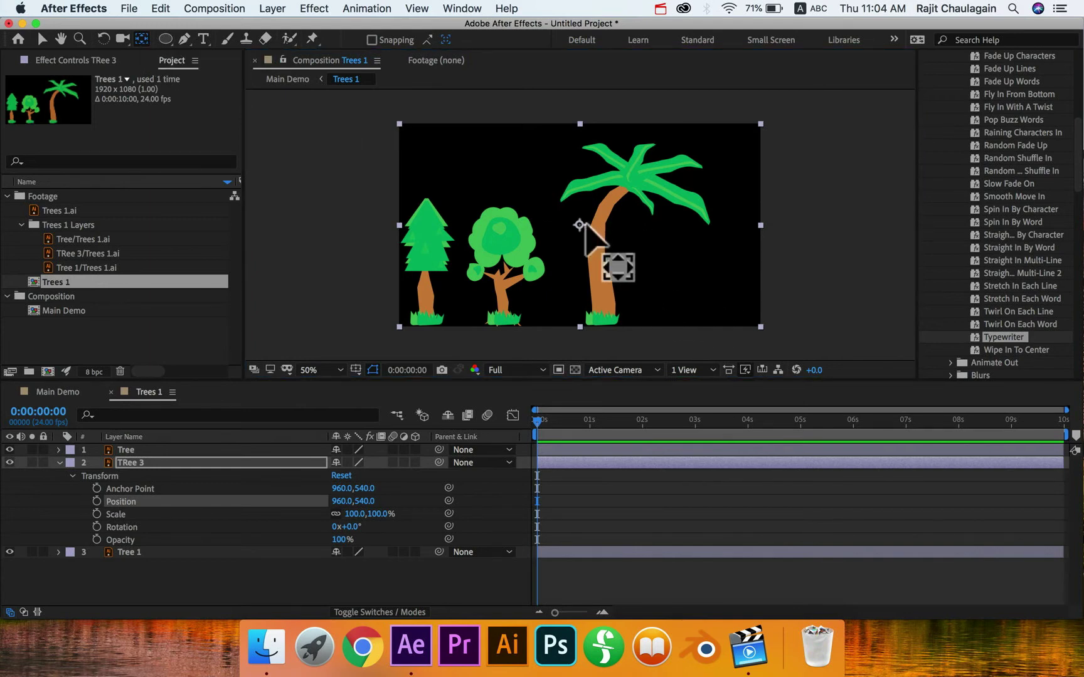
left_click_drag(586, 224, 601, 326)
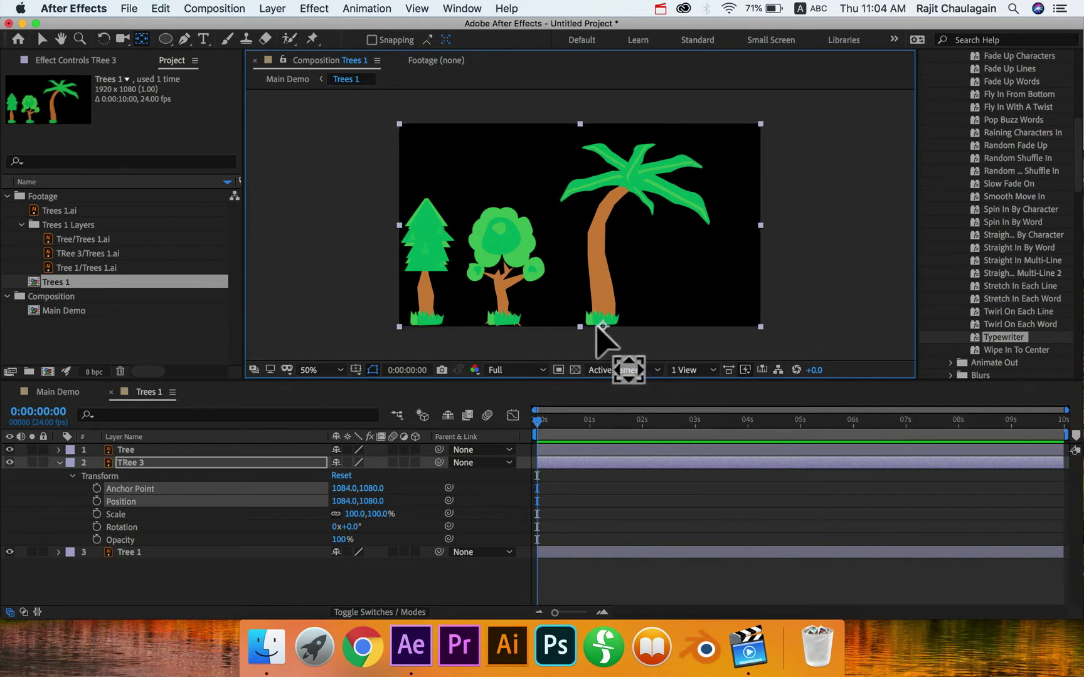
- Animate TRee 3's Position with a keyframe at the timeline start and another at frame 23 with X at 1185
left_click(129, 514)
left_click(128, 503)
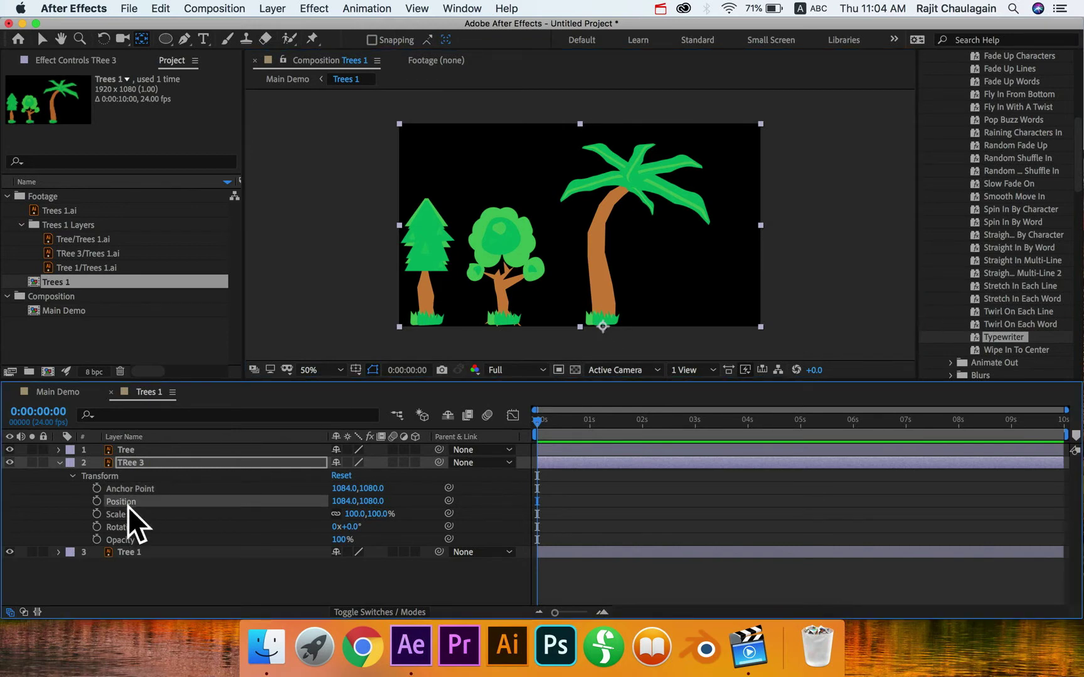
left_click(96, 501)
left_click_drag(563, 424, 587, 420)
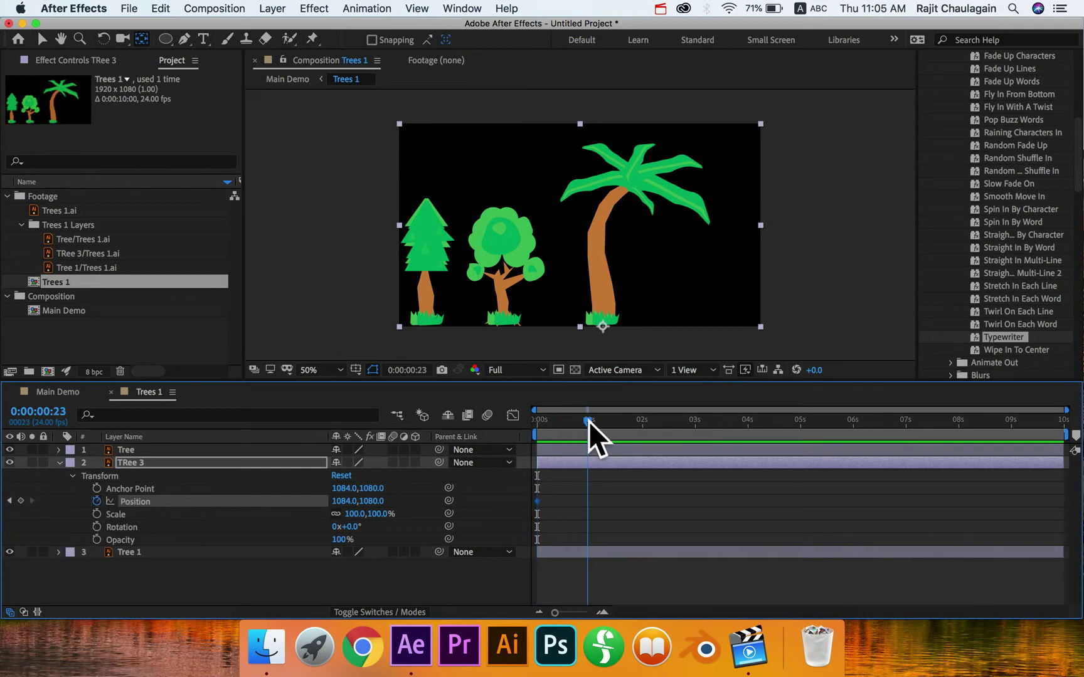
left_click_drag(344, 504, 420, 507)
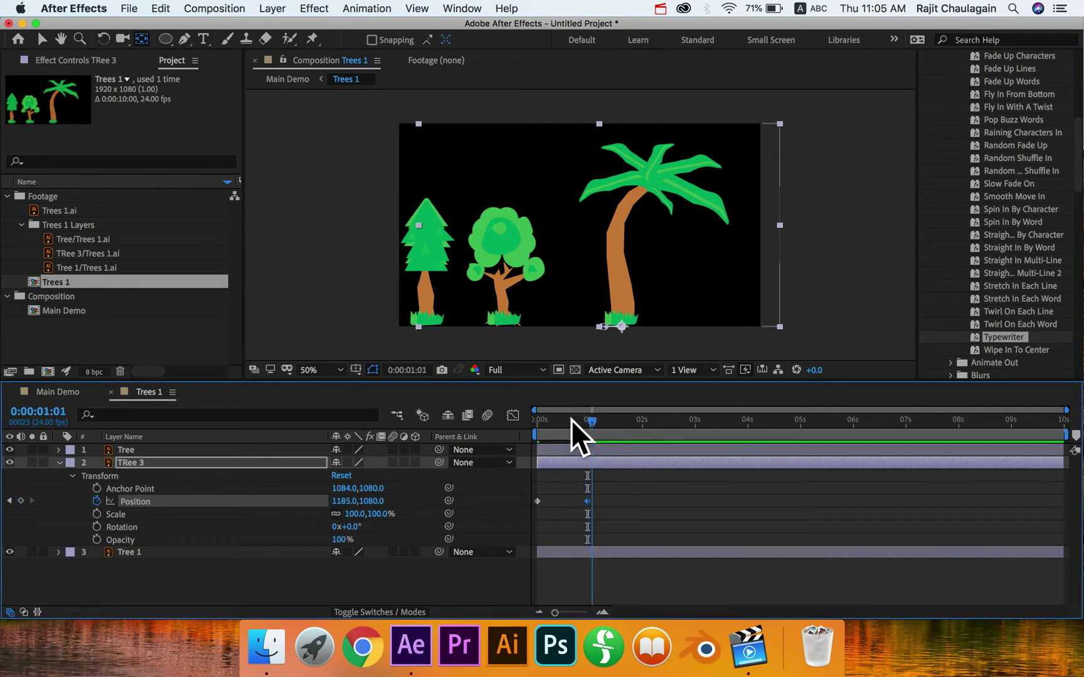
- Preview the palm tree's new movement, deselect the layer and return to the start of the timeline
left_click_drag(571, 420, 521, 418)
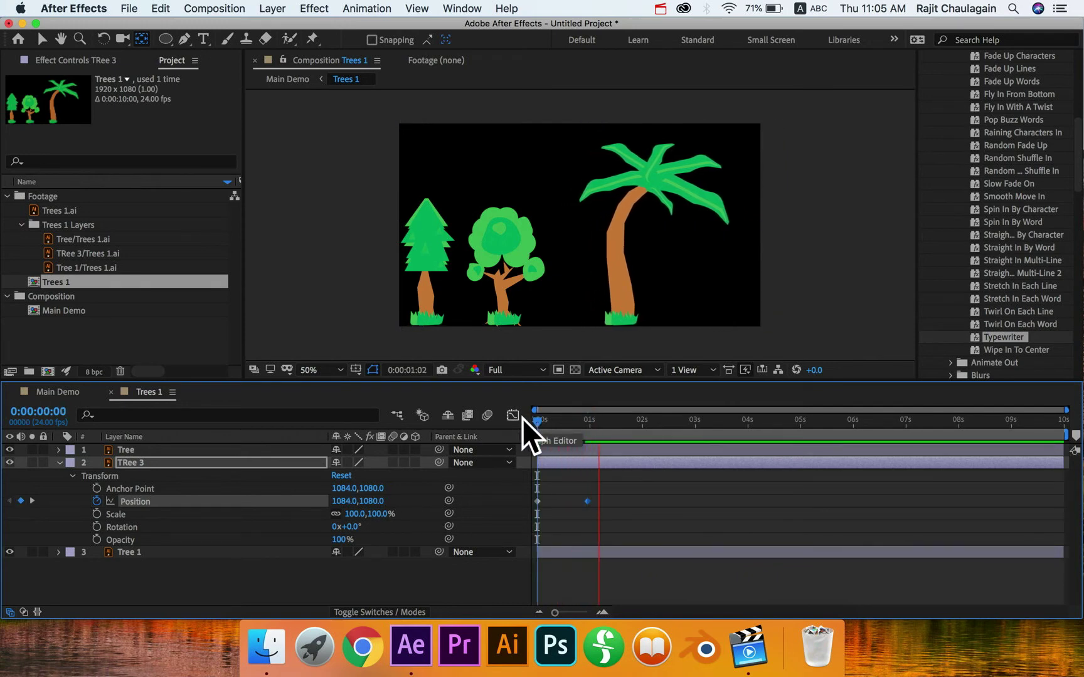
mouse_move(554, 421)
left_mouse_down()
mouse_move(541, 421)
mouse_move(573, 421)
mouse_move(541, 428)
mouse_move(589, 428)
mouse_move(533, 427)
left_mouse_up()
left_click(575, 518)
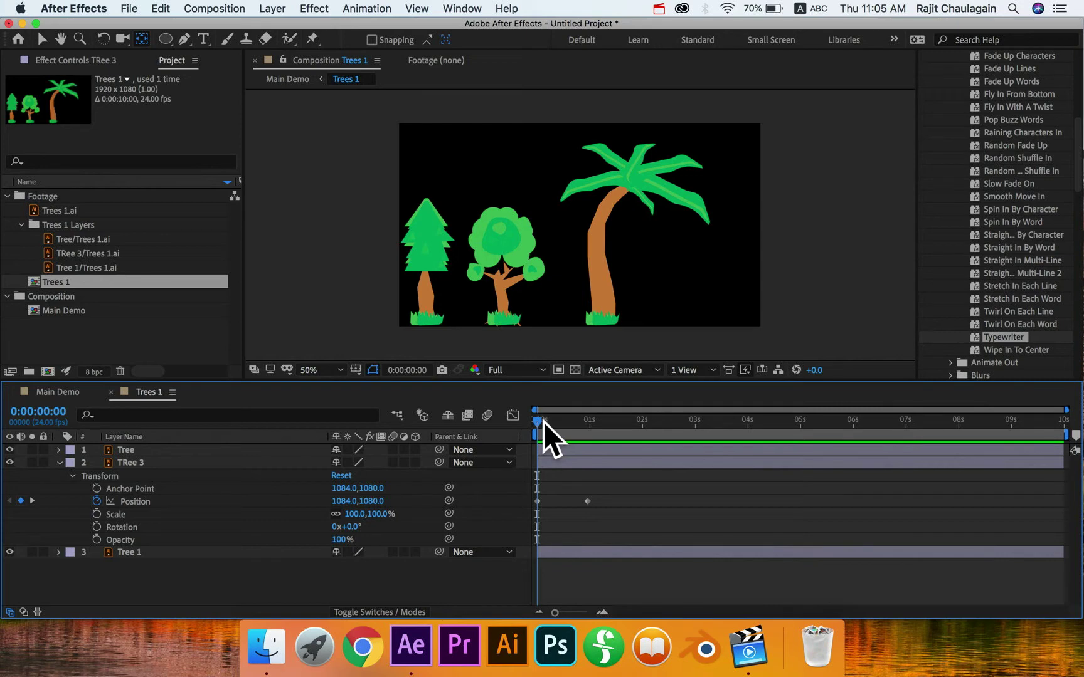
mouse_move(538, 421)
left_mouse_down()
mouse_move(587, 424)
mouse_move(532, 429)
left_mouse_up()
- Display TRee 3's Position speed in the Graph Editor and lower the first keyframe's speed with a longer outgoing handle
left_click(513, 416)
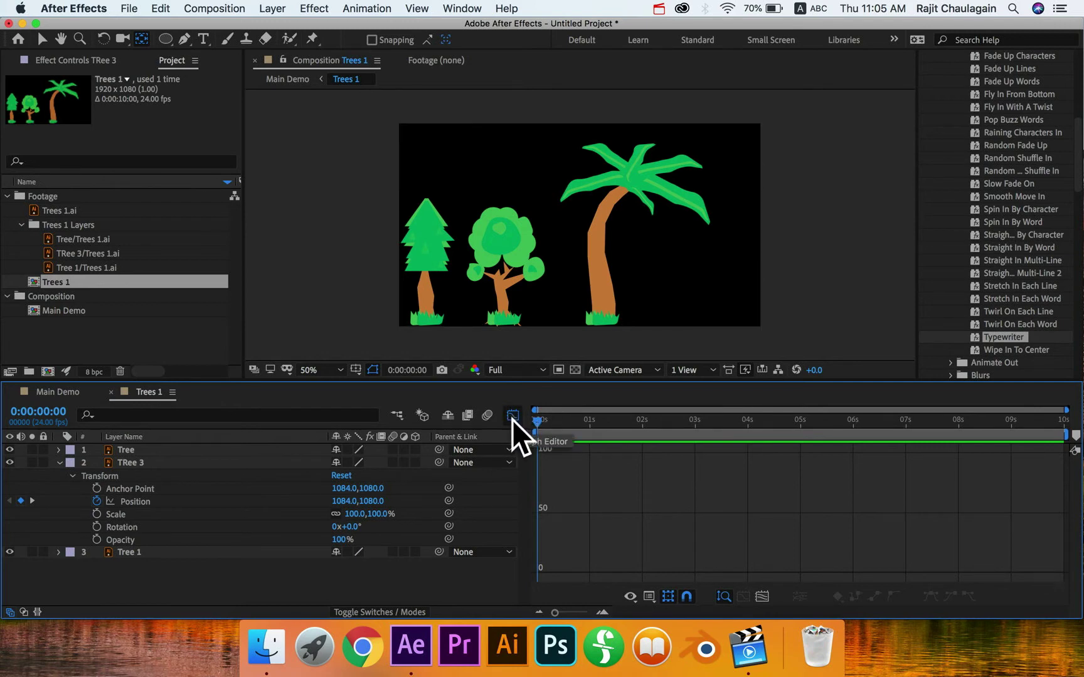
left_click(145, 499)
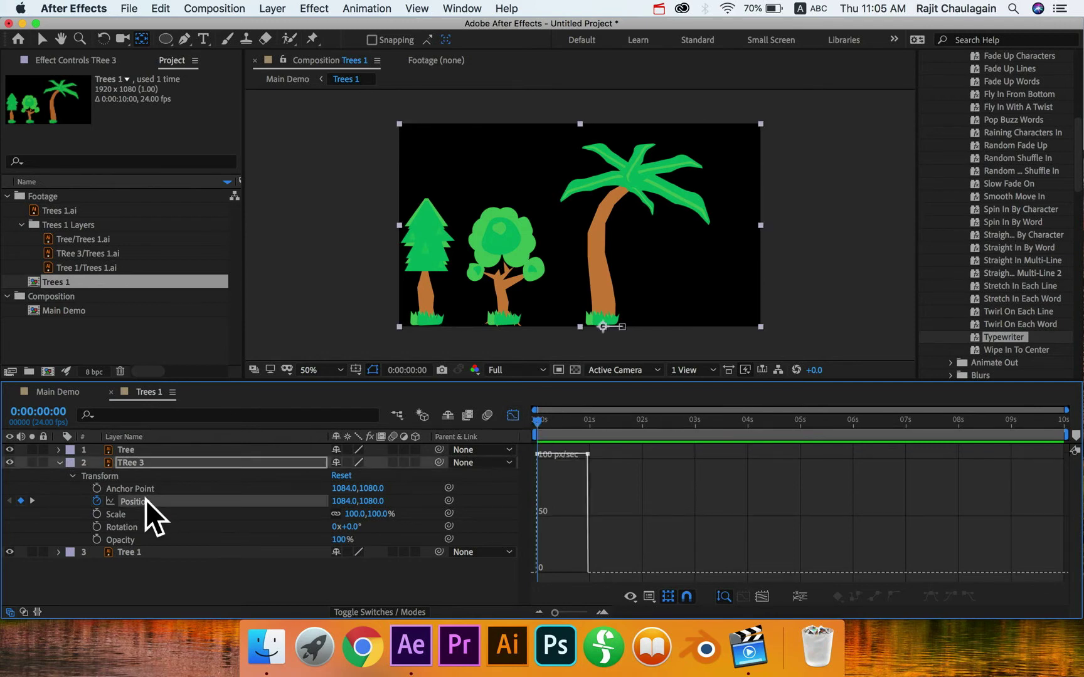
mouse_move(543, 421)
left_mouse_down()
mouse_move(580, 422)
mouse_move(543, 423)
left_mouse_up()
left_click(544, 454)
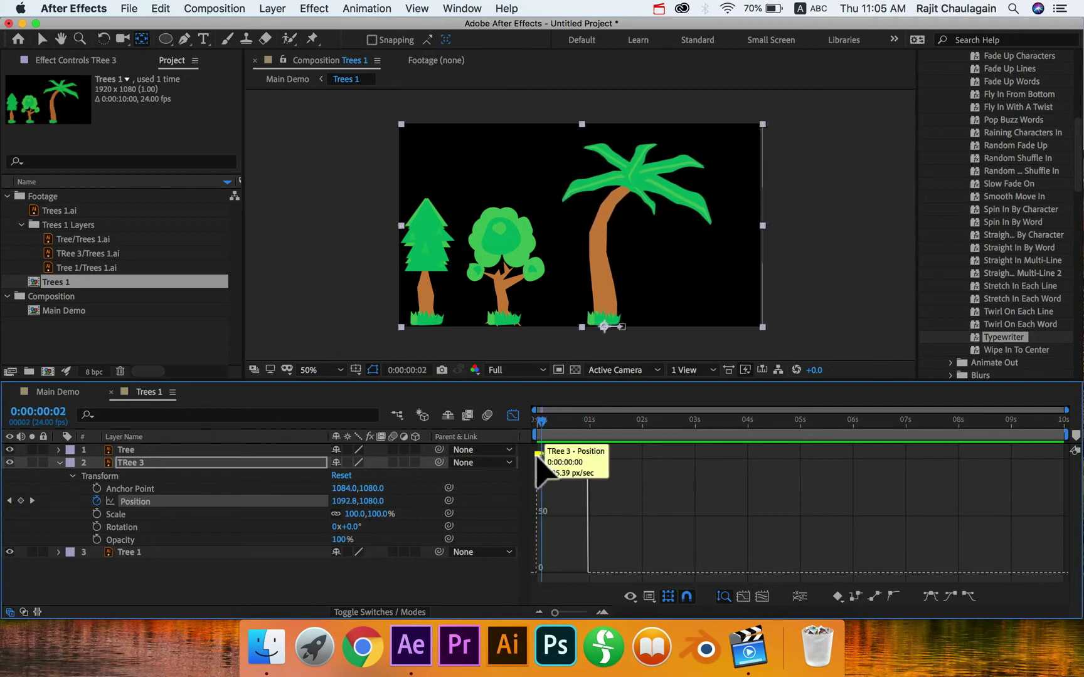
left_click_drag(543, 454, 557, 511)
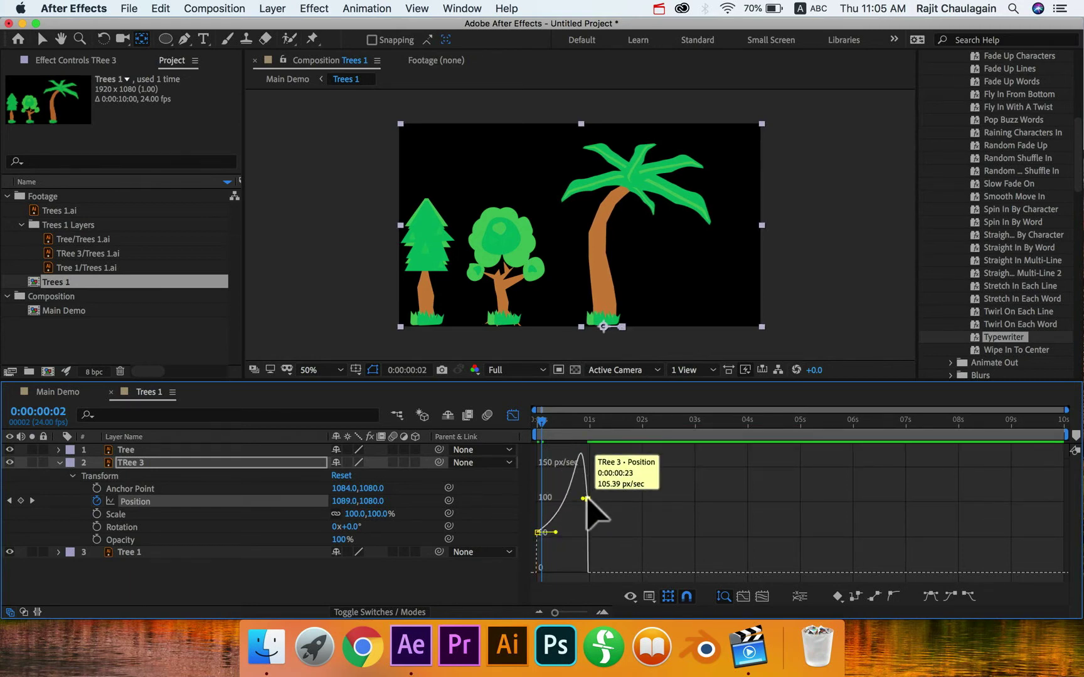
- Lower the second Position keyframe's speed and extend its incoming handle so the speed curve peaks in the middle
double_click(588, 499)
left_click(659, 394)
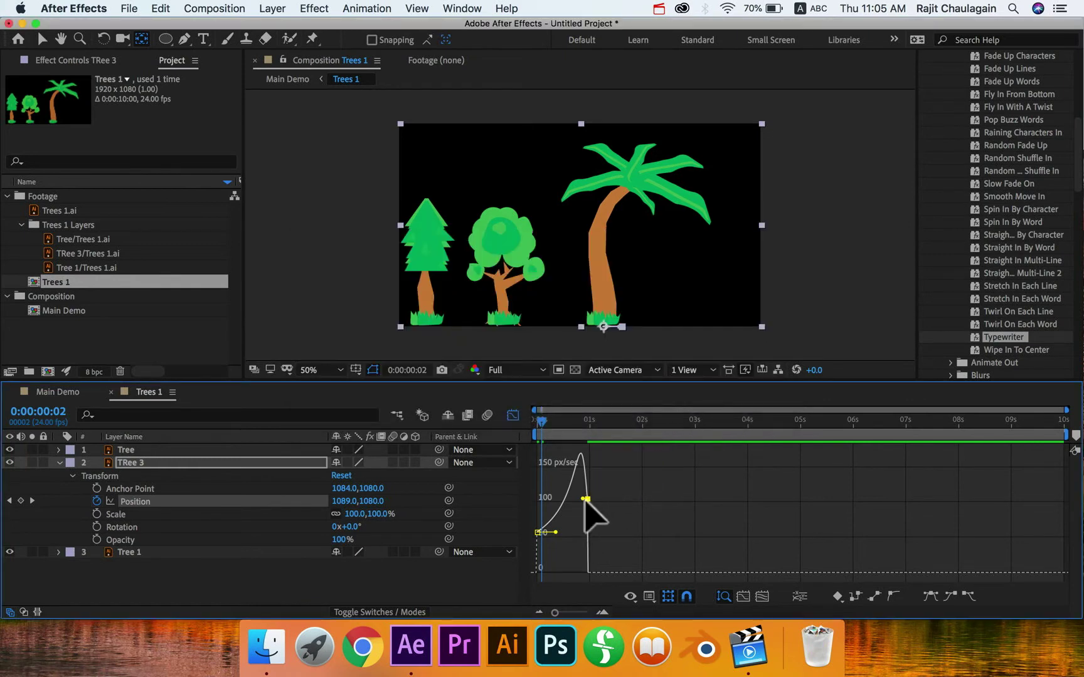
mouse_move(588, 500)
left_mouse_down()
mouse_move(584, 533)
mouse_move(574, 518)
left_mouse_up()
- Scrub through the eased palm movement against its speed curve, and close the Graph Editor to inspect the keyframes
left_click(543, 422)
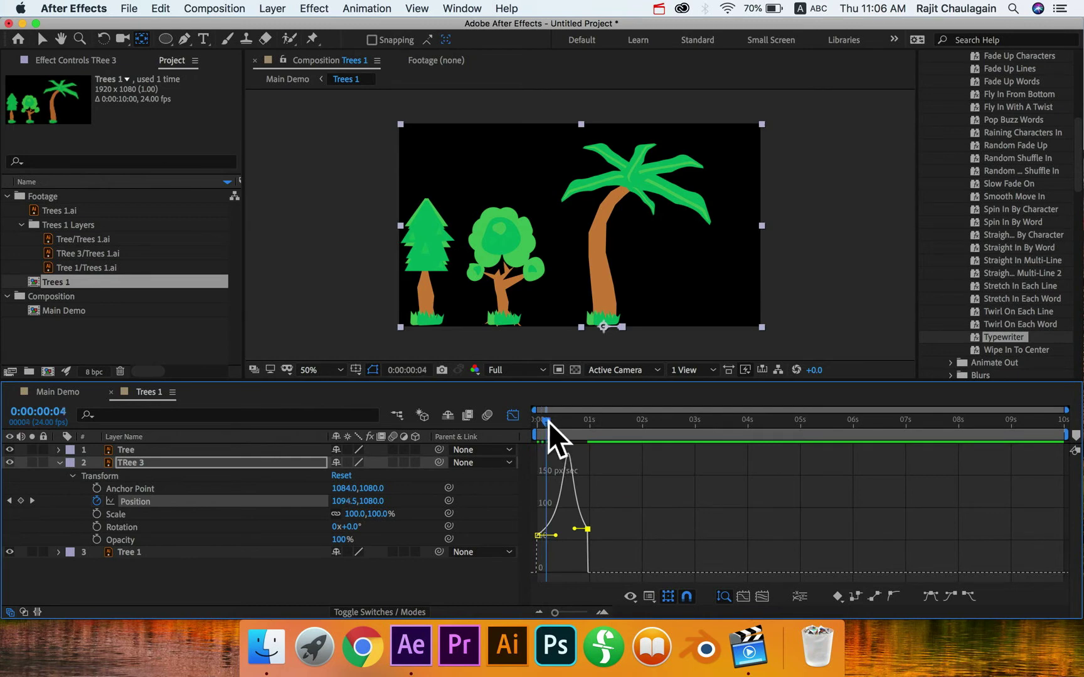
left_click_drag(544, 422, 559, 424)
mouse_move(543, 538)
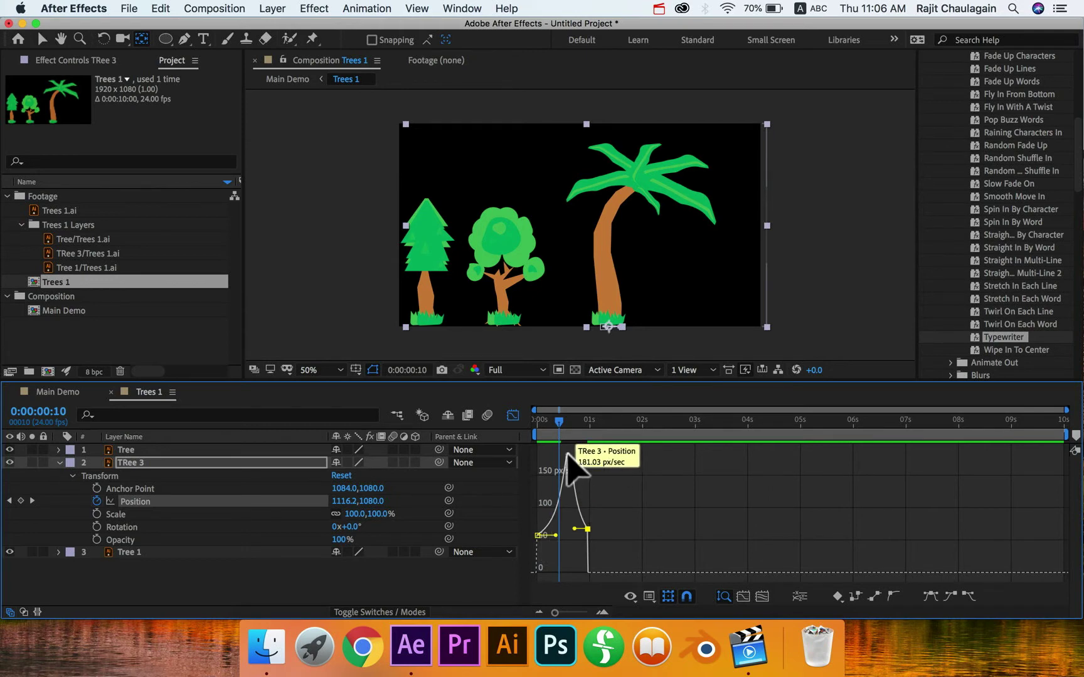
mouse_move(558, 421)
left_mouse_down()
mouse_move(543, 424)
mouse_move(591, 424)
mouse_move(560, 427)
left_mouse_up()
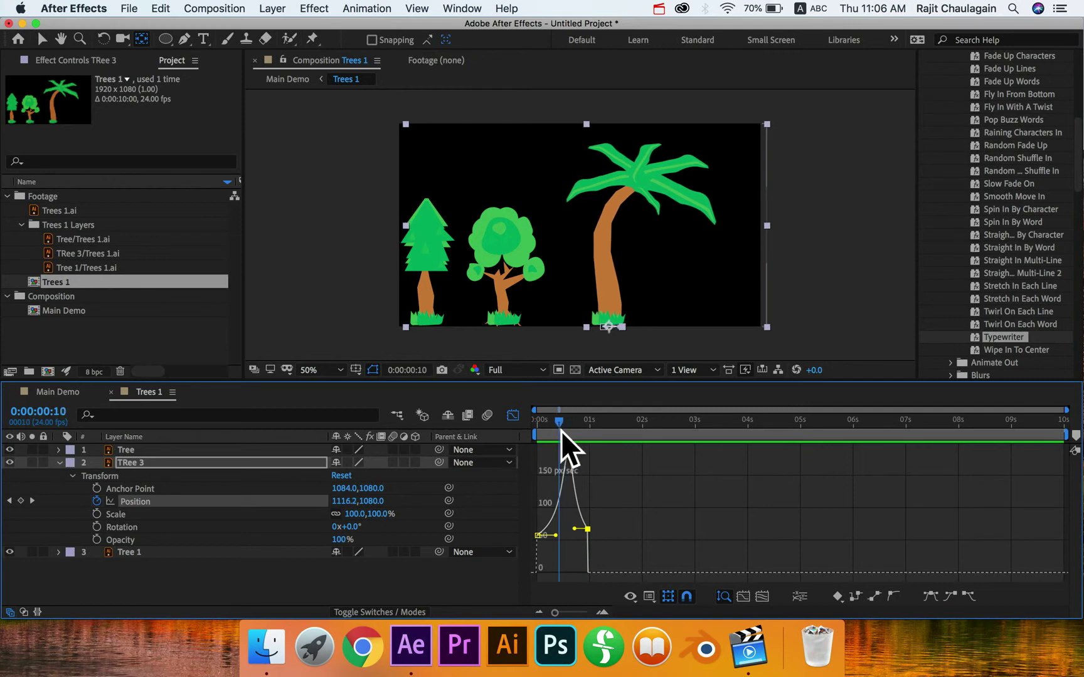
left_click(523, 417)
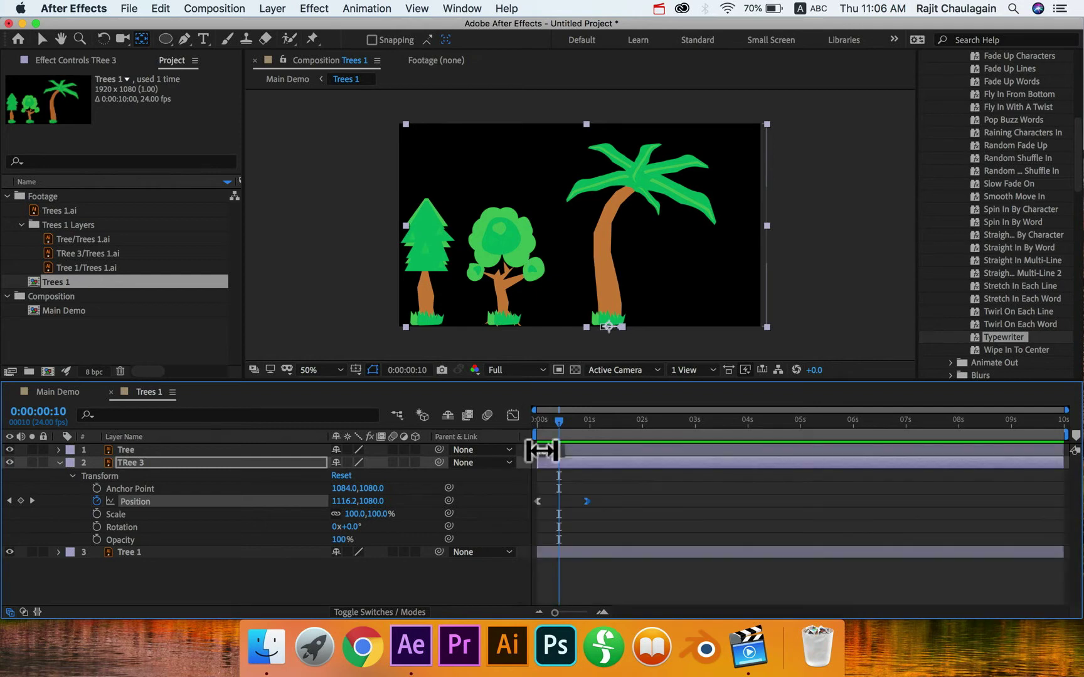
left_click(611, 520)
mouse_move(559, 422)
left_mouse_down()
mouse_move(537, 422)
mouse_move(557, 421)
left_mouse_up()
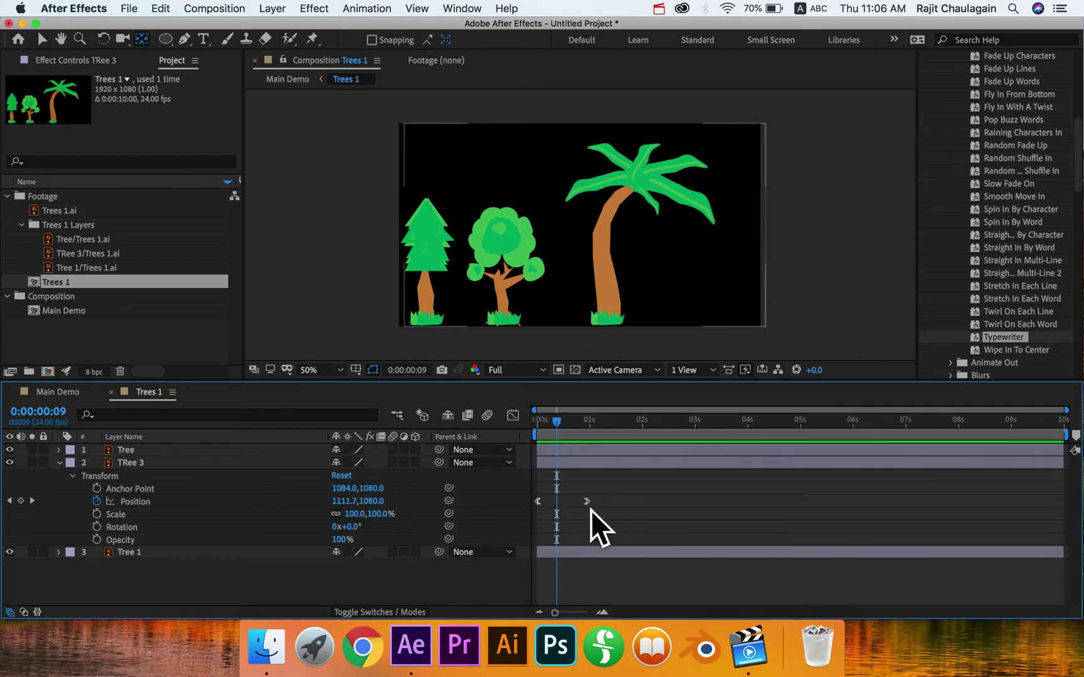
- Undo both speed curve changes on the Position keyframes and scrub through the palm tree's movement
key("super+z")
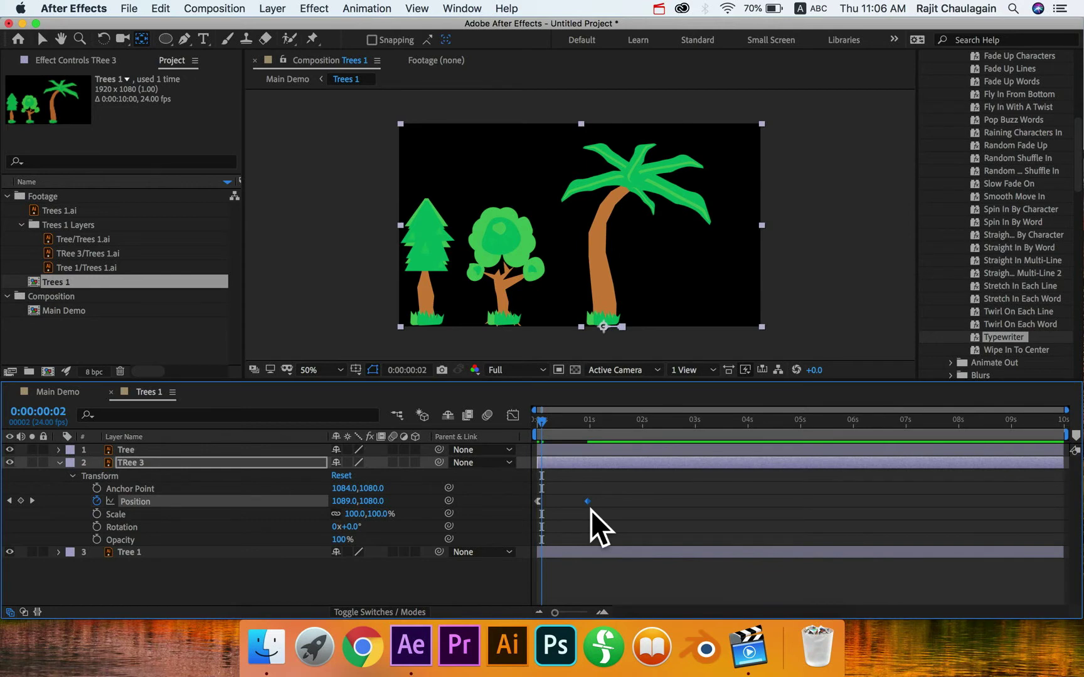
key("super+z")
left_click(587, 513)
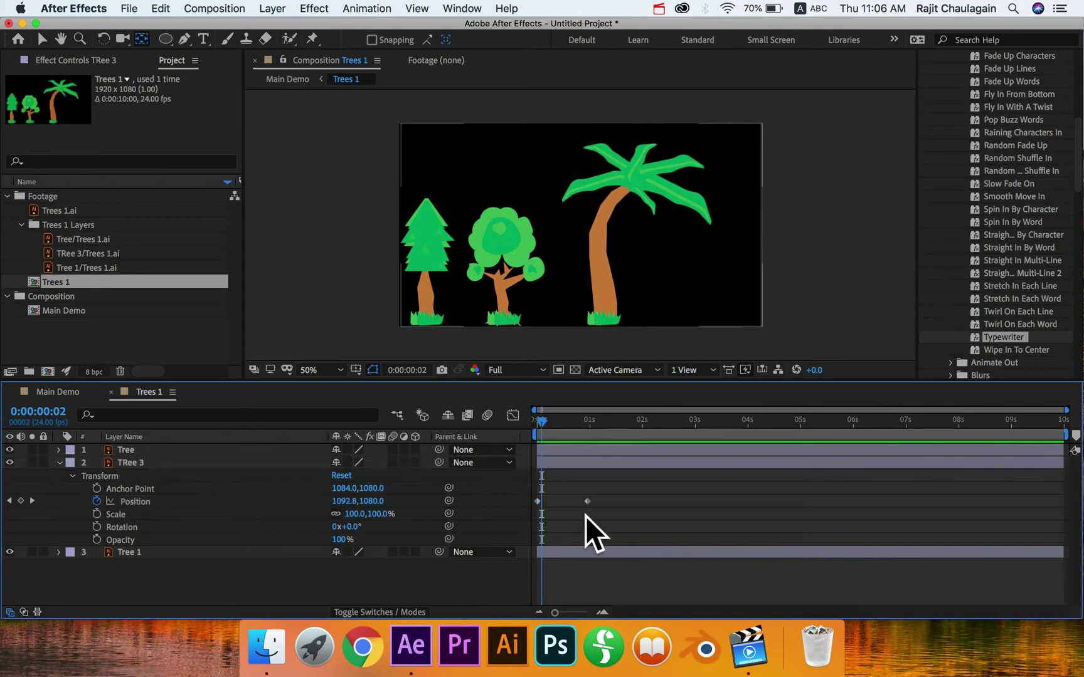
left_click(557, 419)
left_click_drag(542, 418, 562, 419)
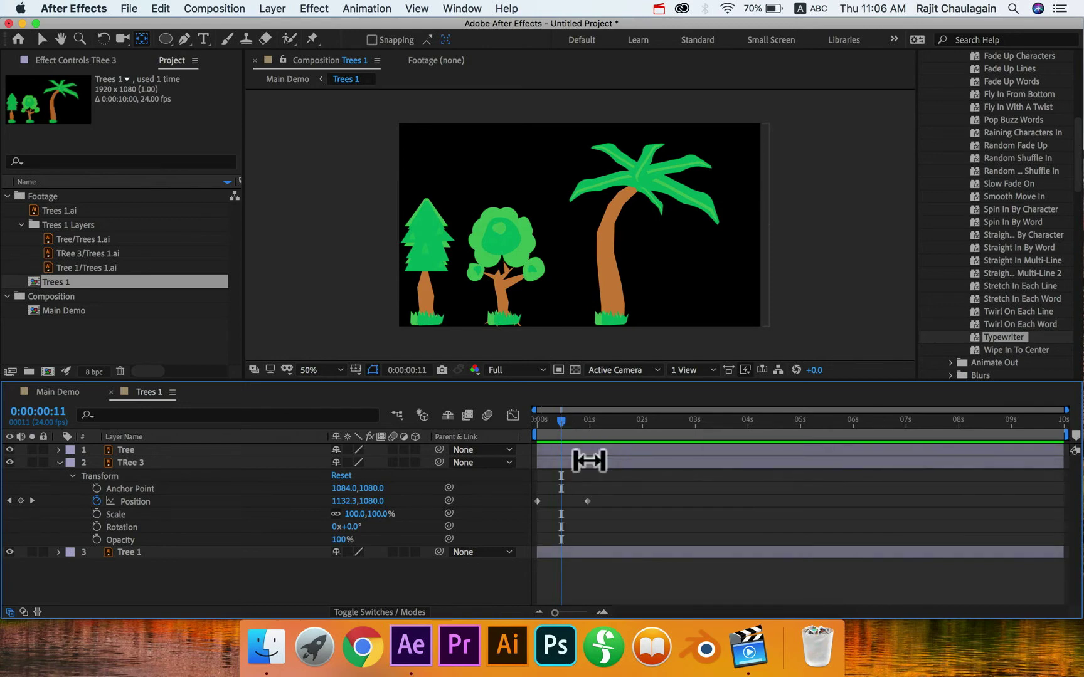
- Apply Easy Ease to both Position keyframes of TRee 3 and preview the palm tree's movement
left_click_drag(624, 515, 513, 480)
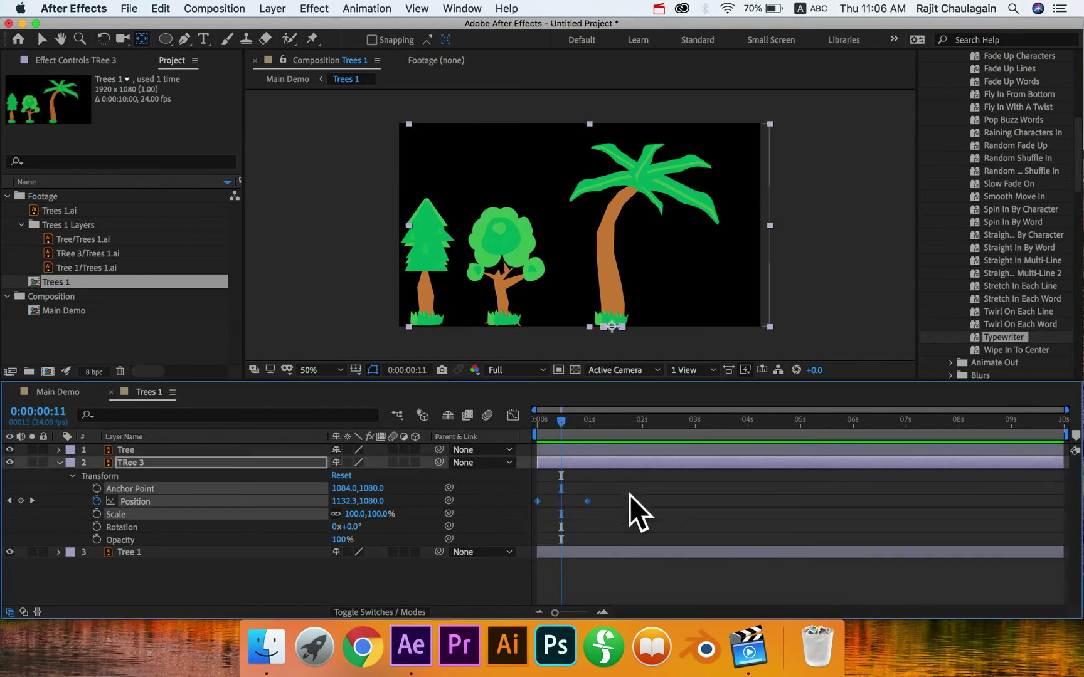
key("F9")
left_click(622, 526)
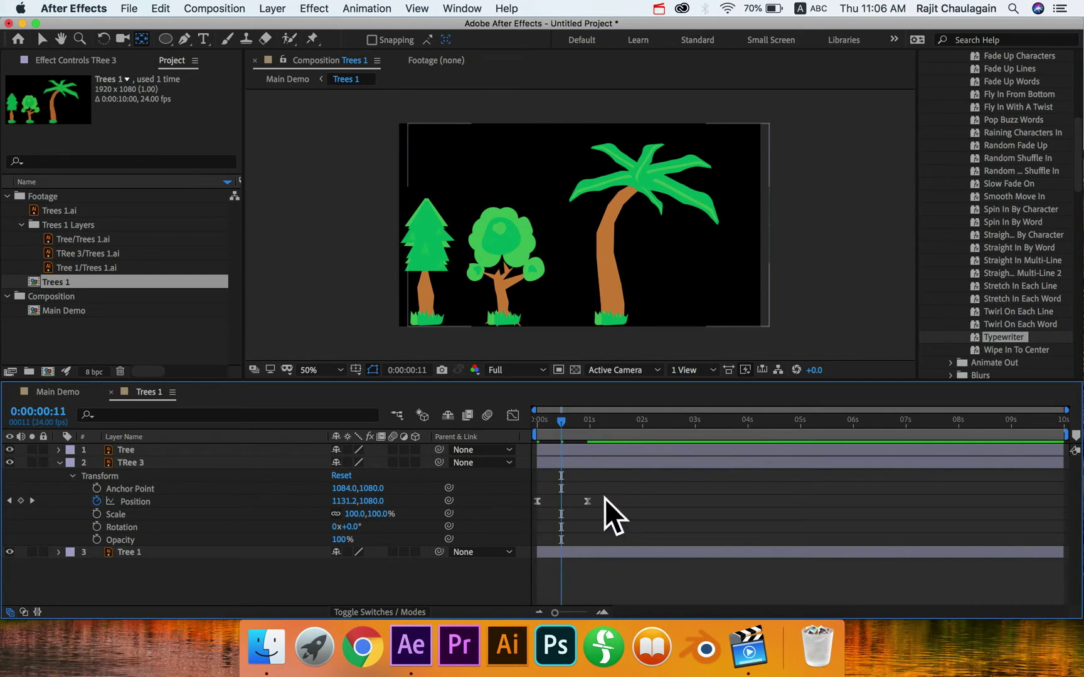
left_click_drag(557, 419, 527, 420)
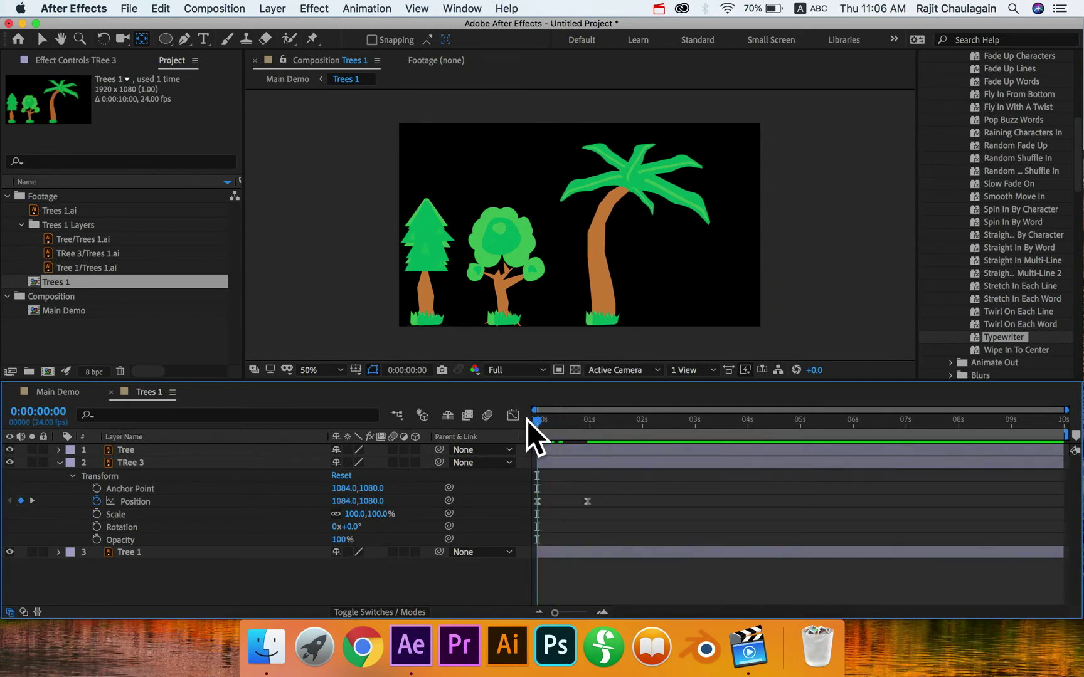
key("space")
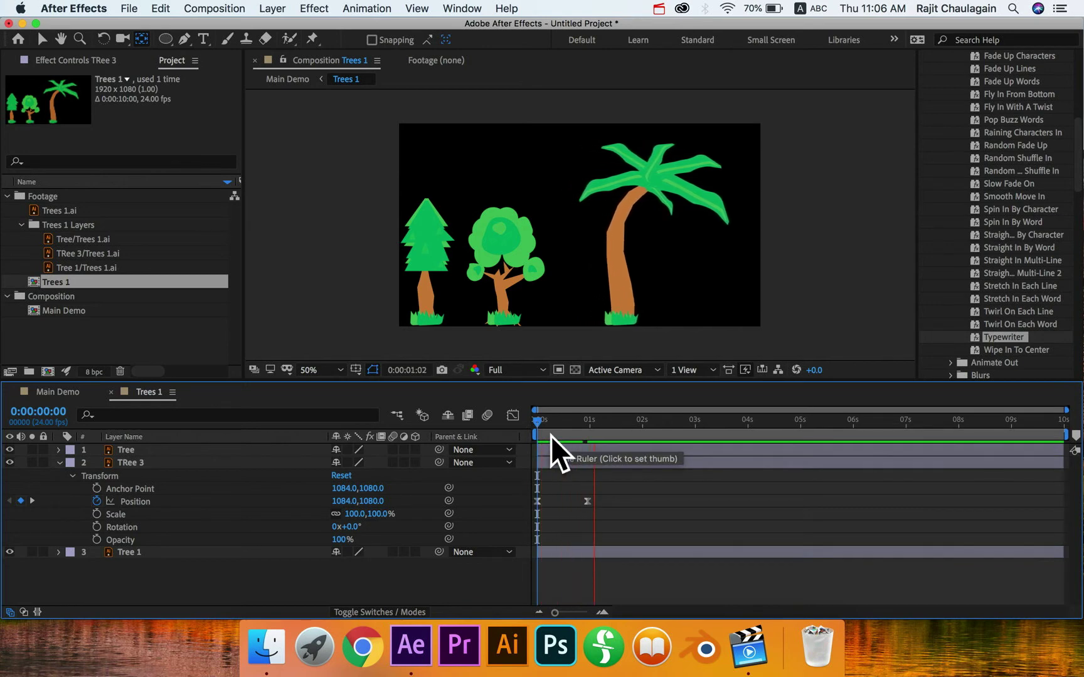
left_click(544, 422)
mouse_move(558, 423)
left_mouse_down()
mouse_move(541, 424)
mouse_move(576, 427)
left_mouse_up()
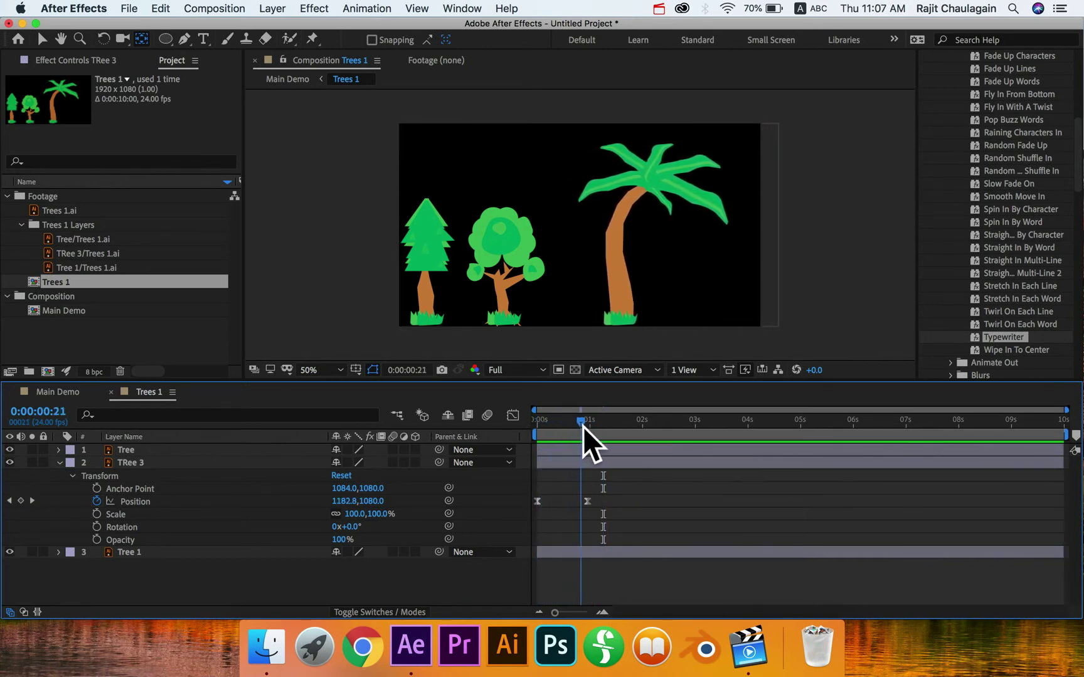
- Move the second Position keyframe out to about 3.6 seconds and preview the slower palm movement
left_click_drag(588, 502, 729, 503)
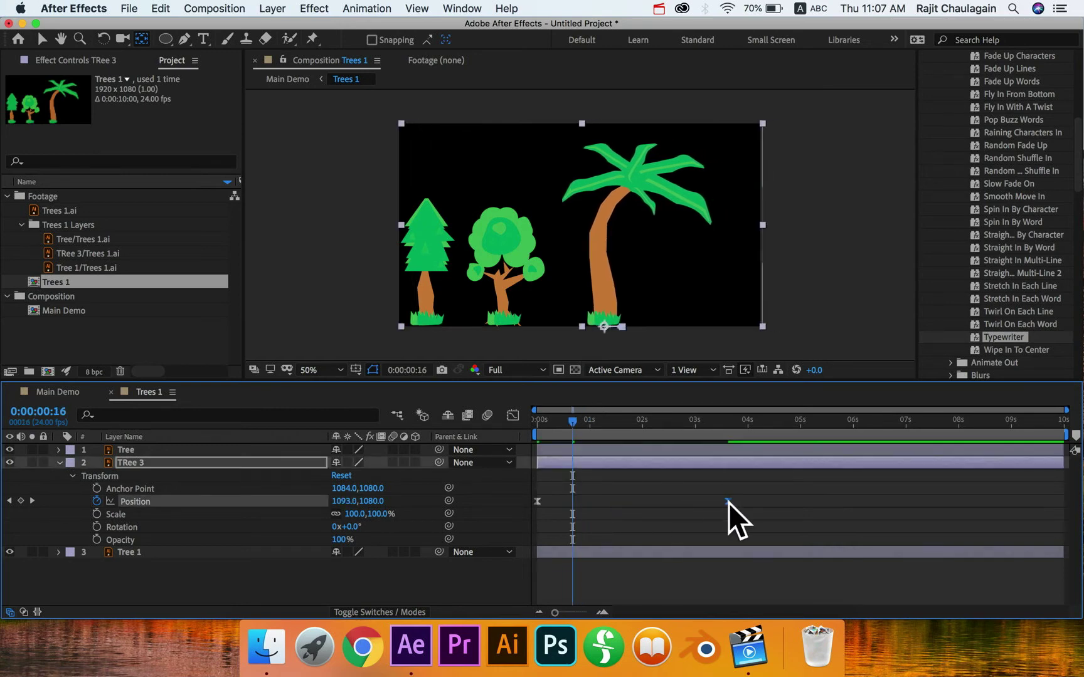
left_click_drag(559, 426, 522, 418)
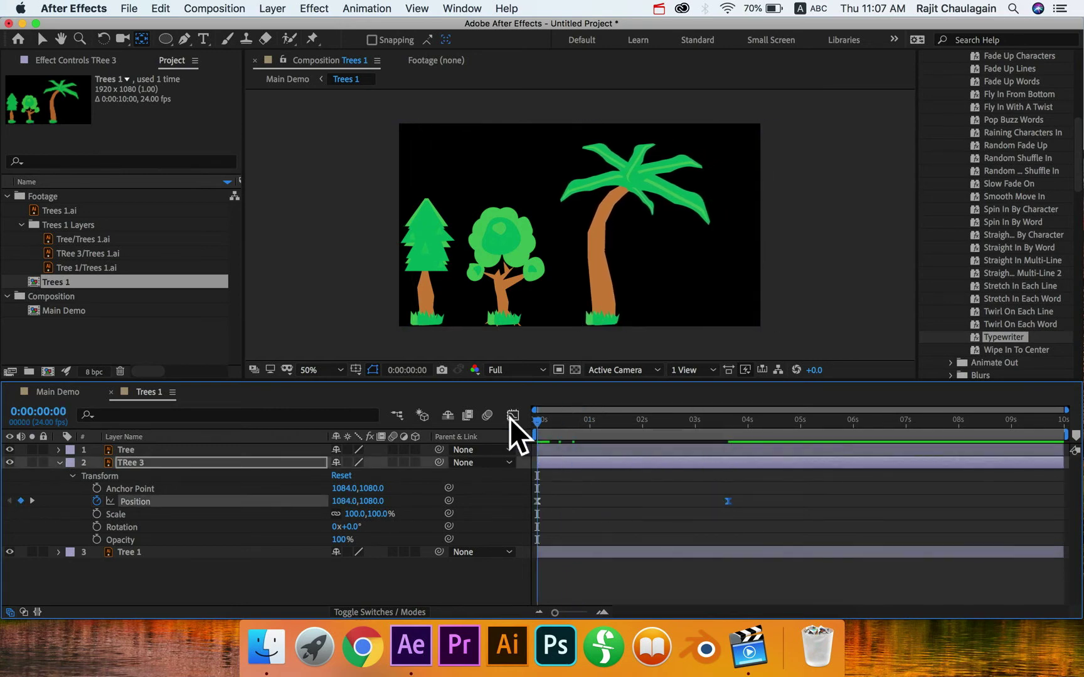
key("space")
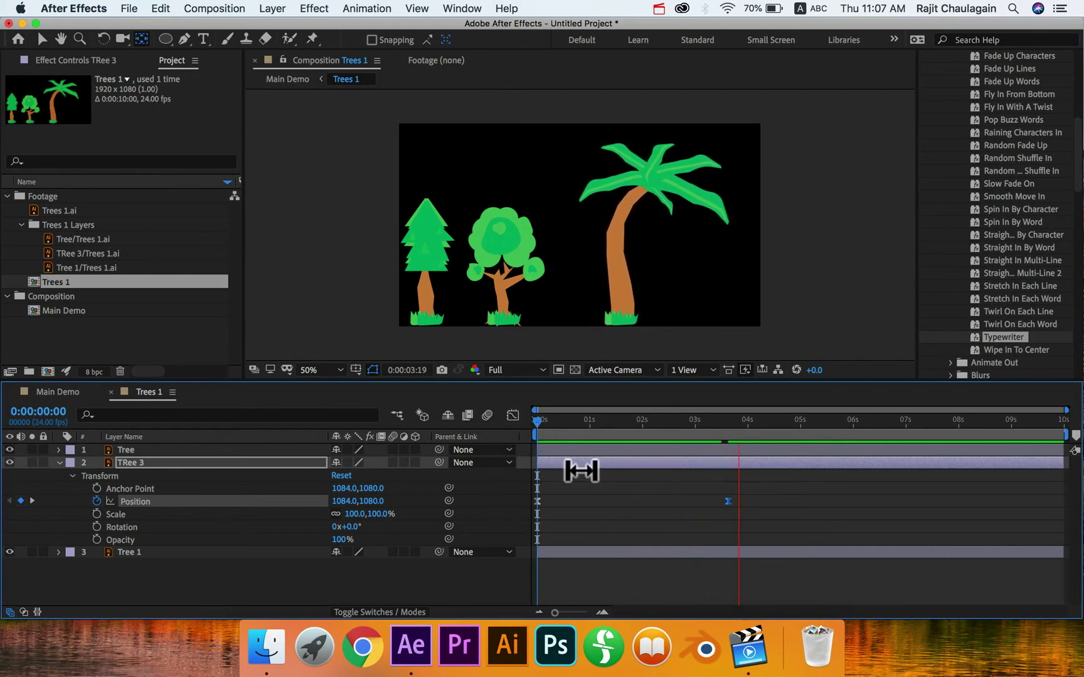
key("space")
- Move the second Position keyframe back to about 1 second and scrub through the movement
left_click_drag(728, 502, 587, 503)
left_click(620, 508)
left_click(638, 519)
mouse_move(579, 429)
left_mouse_down()
mouse_move(540, 423)
mouse_move(581, 423)
left_mouse_up()
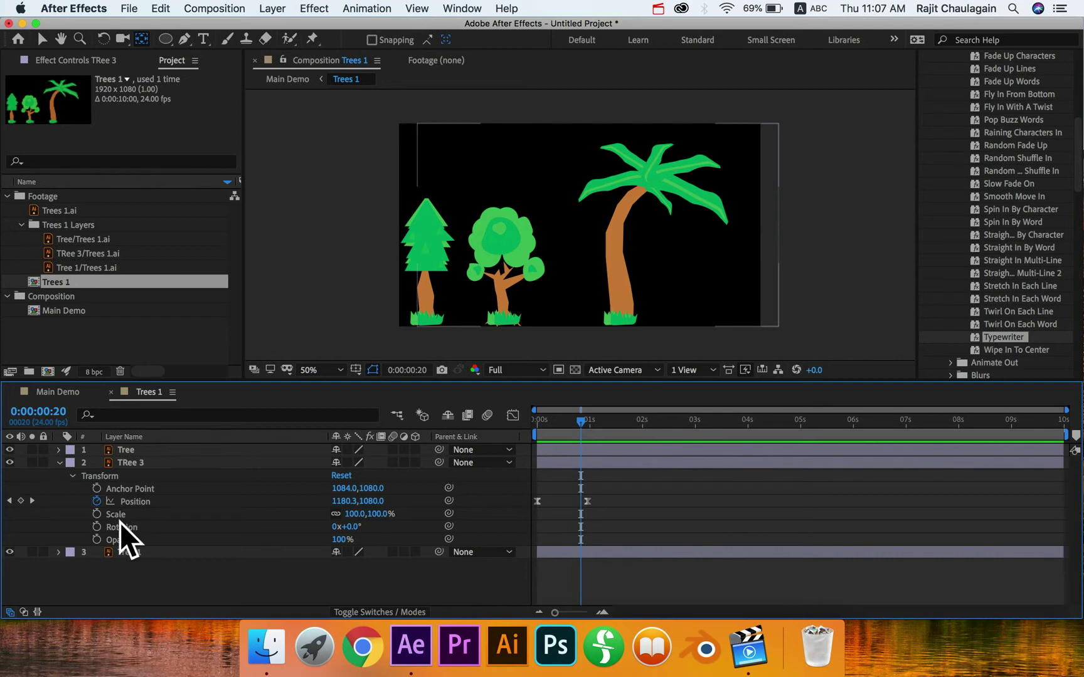
- Shift both Position keyframes of TRee 3 together so the movement runs from 0:00:00:14 to 0:00:01:12
left_click(120, 539)
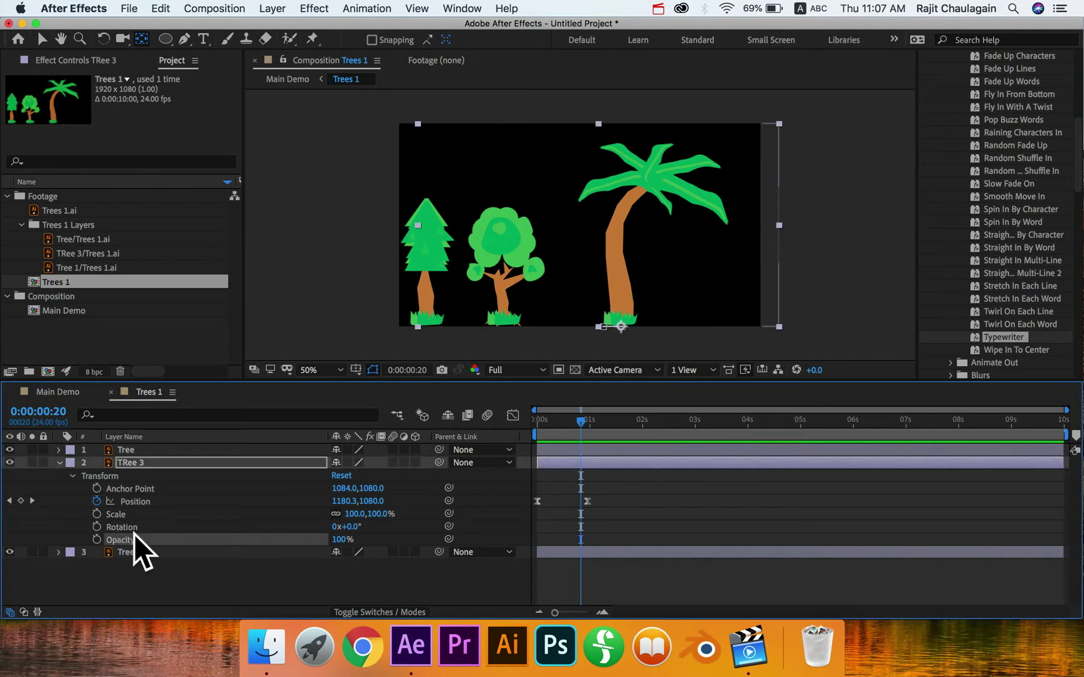
left_click_drag(579, 421, 522, 422)
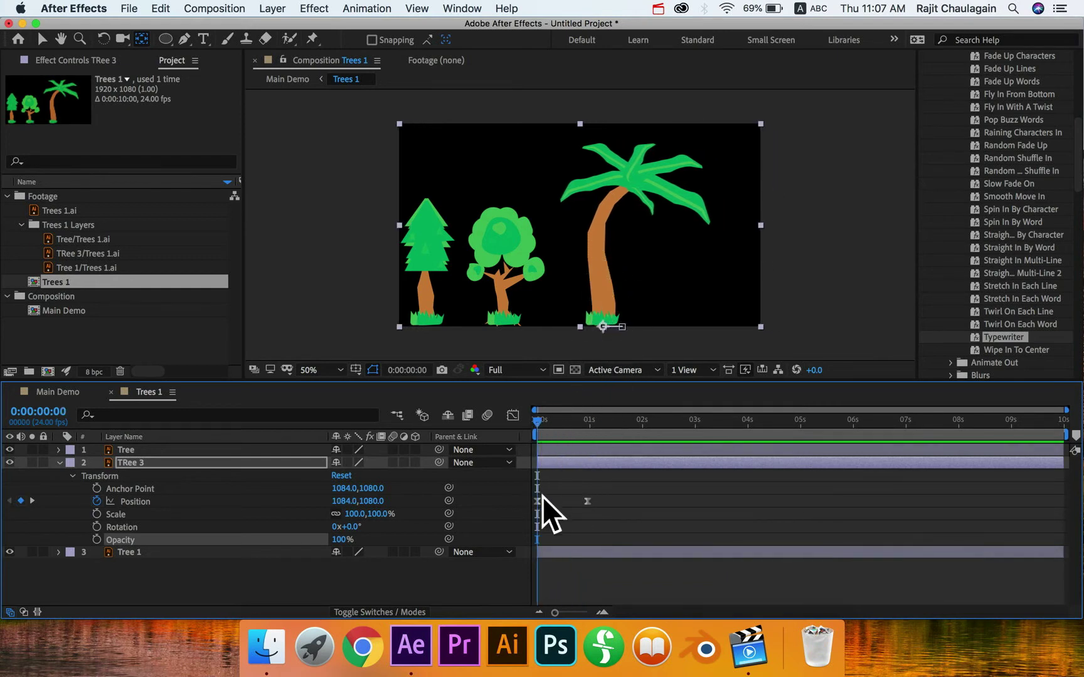
left_click_drag(539, 503, 615, 503)
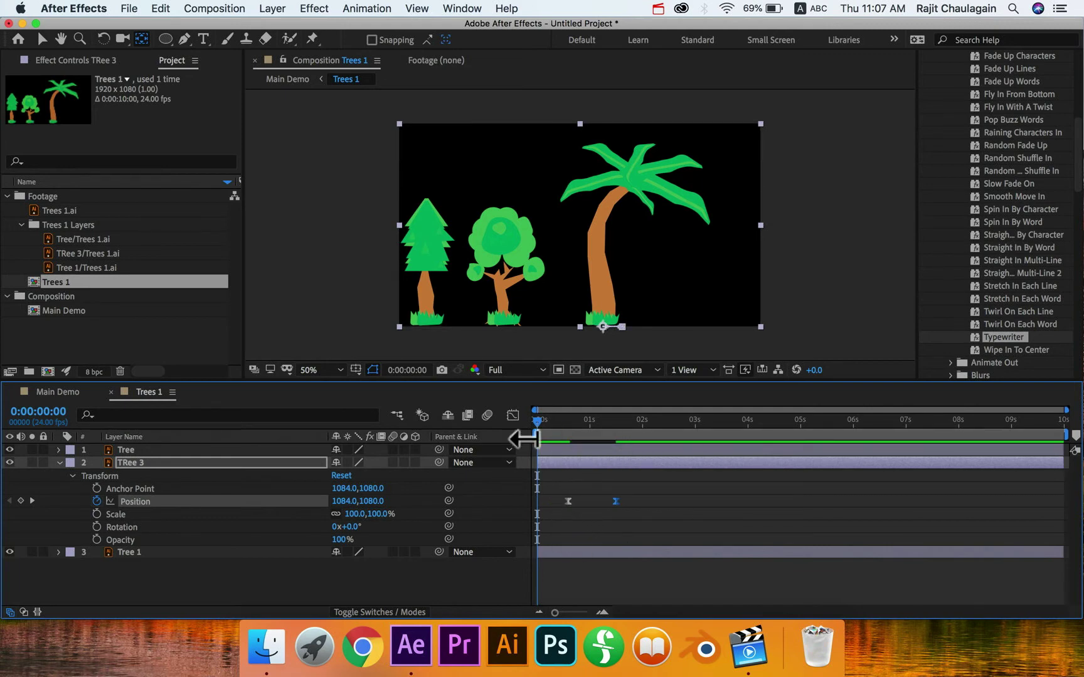
- Add 100% Opacity keyframes to TRee 3 at 0:00:00:00 and 0:00:00:14
mouse_move(545, 421)
left_mouse_down()
mouse_move(570, 424)
mouse_move(537, 421)
left_mouse_up()
left_click(97, 540)
left_click(554, 419)
left_click_drag(560, 420, 569, 419)
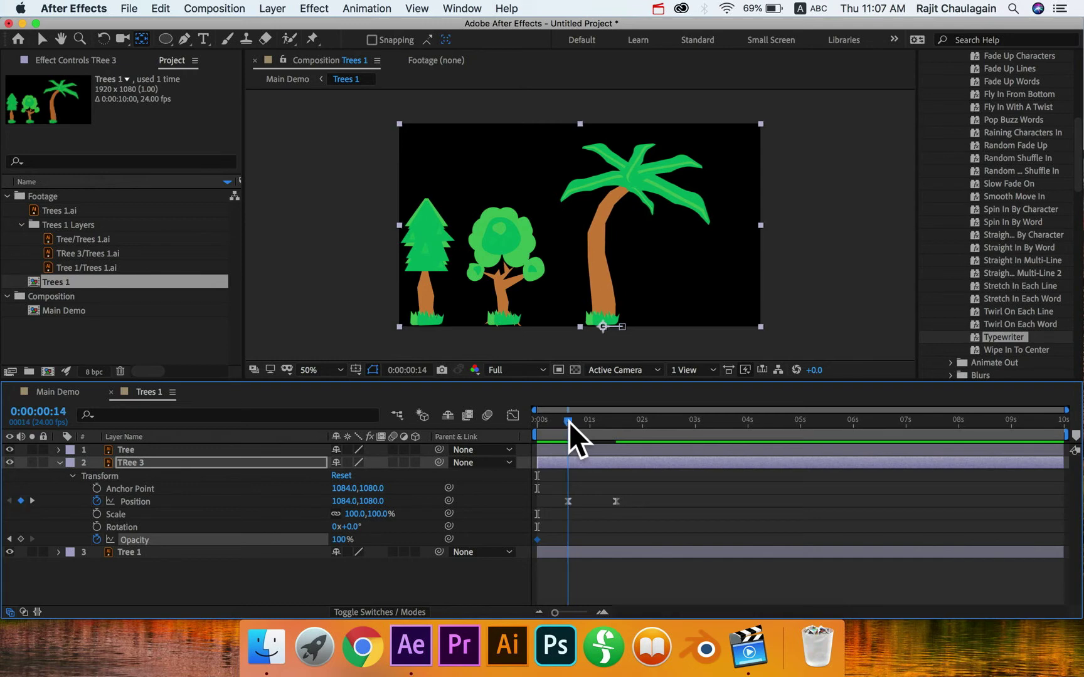
left_click(20, 540)
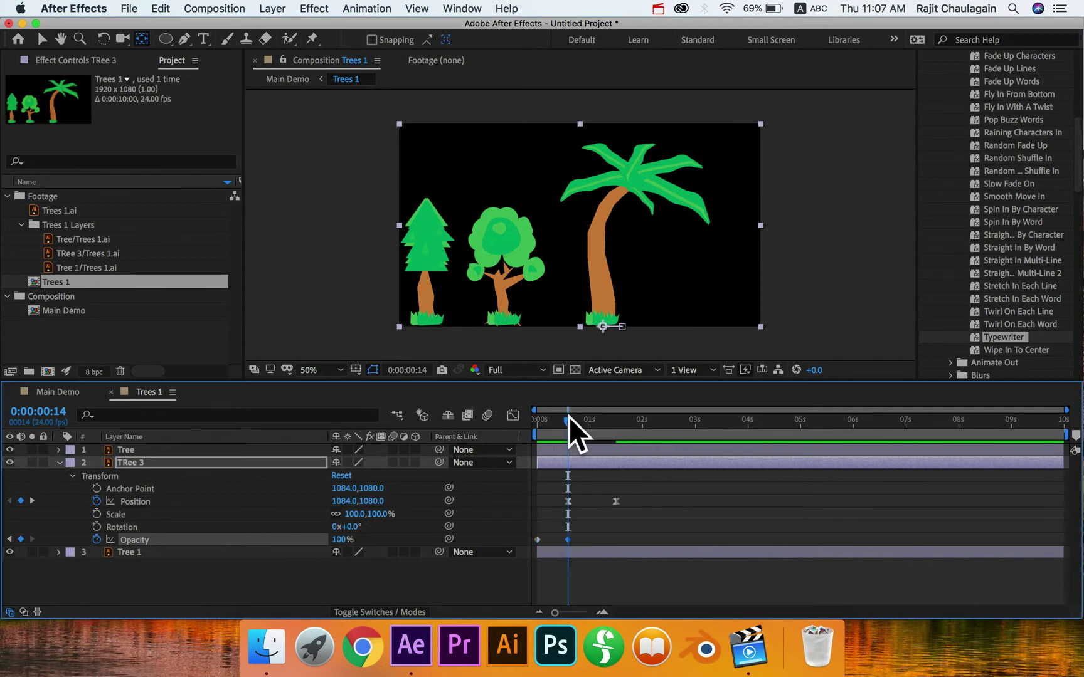
- Set TRee 3's Opacity to 0% at the first keyframe and preview the fade-in
left_click_drag(569, 416, 532, 418)
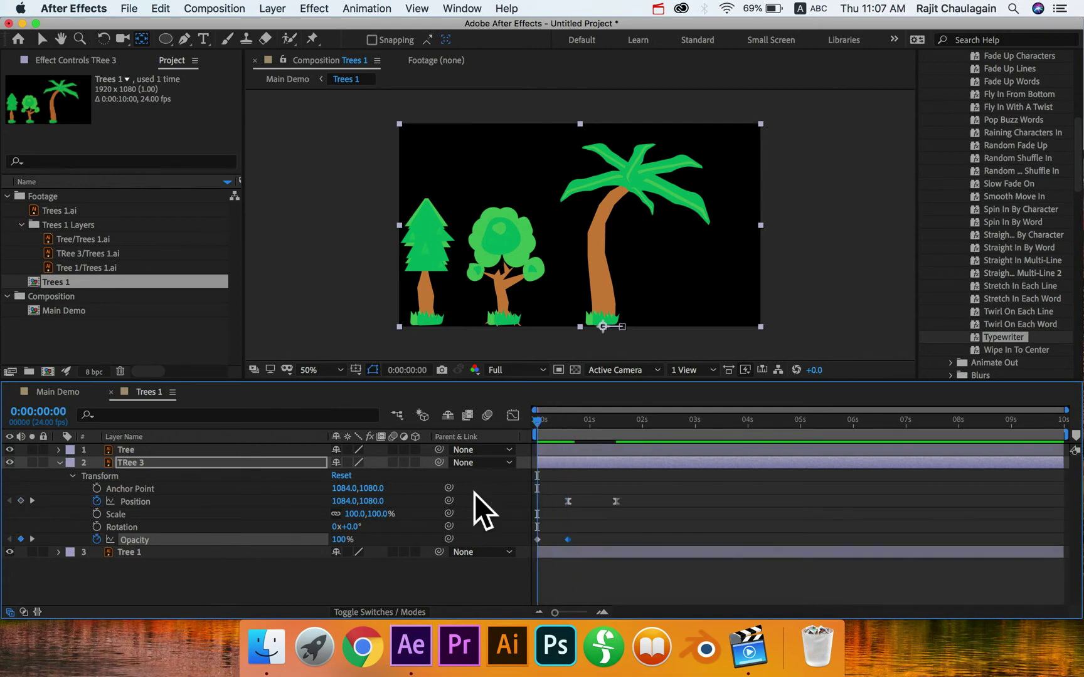
left_click(342, 539)
type("0")
key("Return")
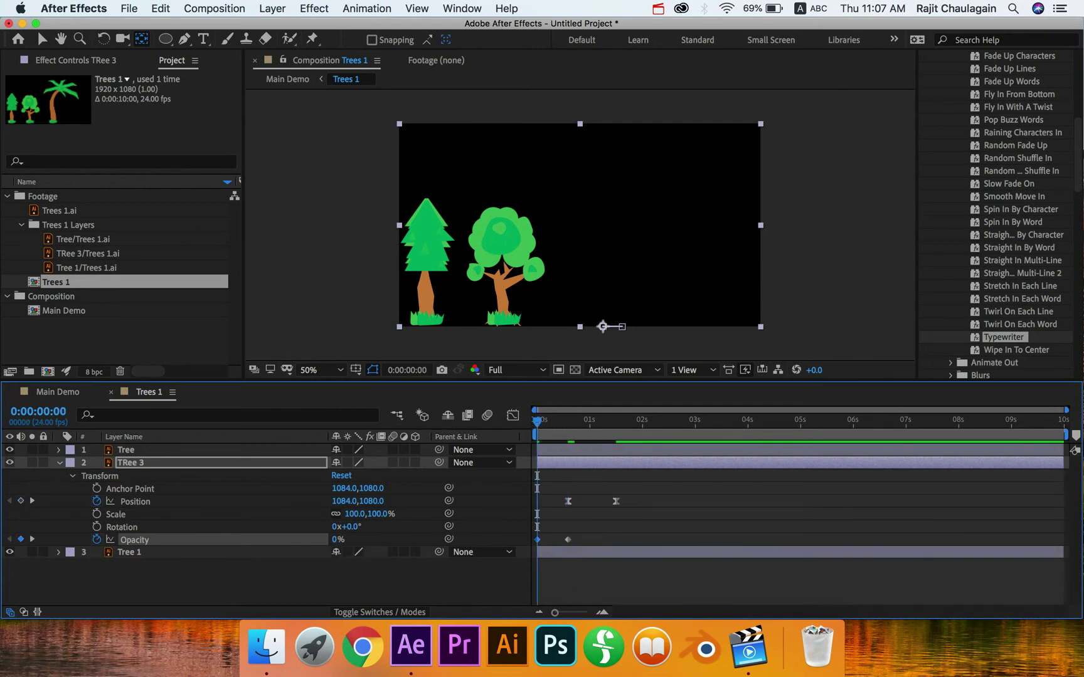
left_click(549, 424)
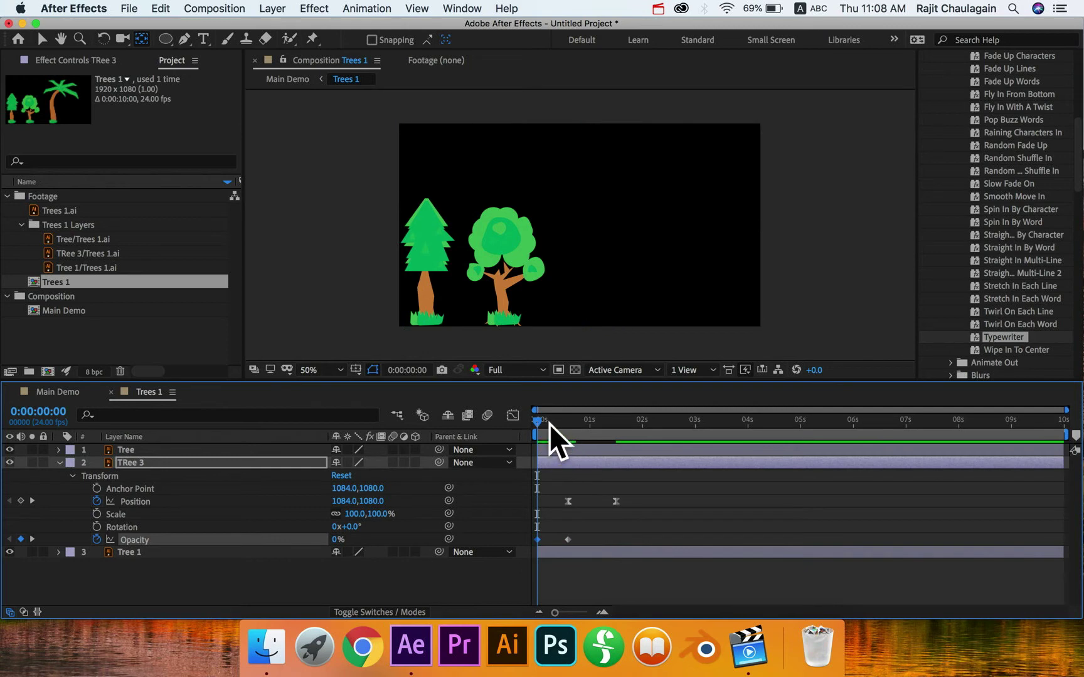
left_click(534, 420)
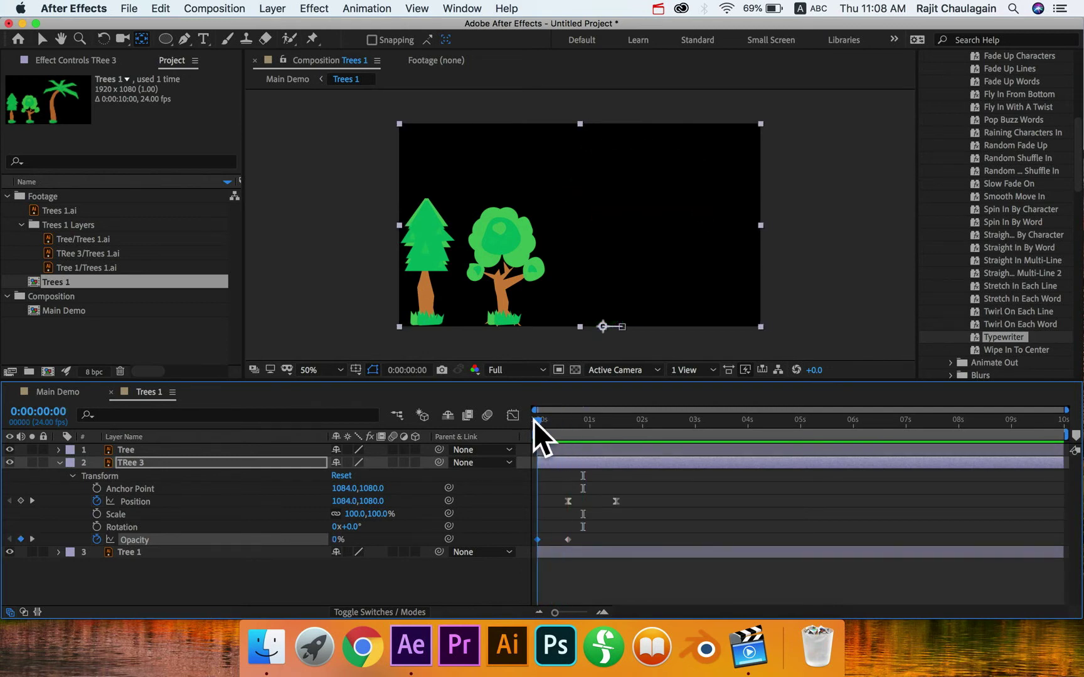
key("space")
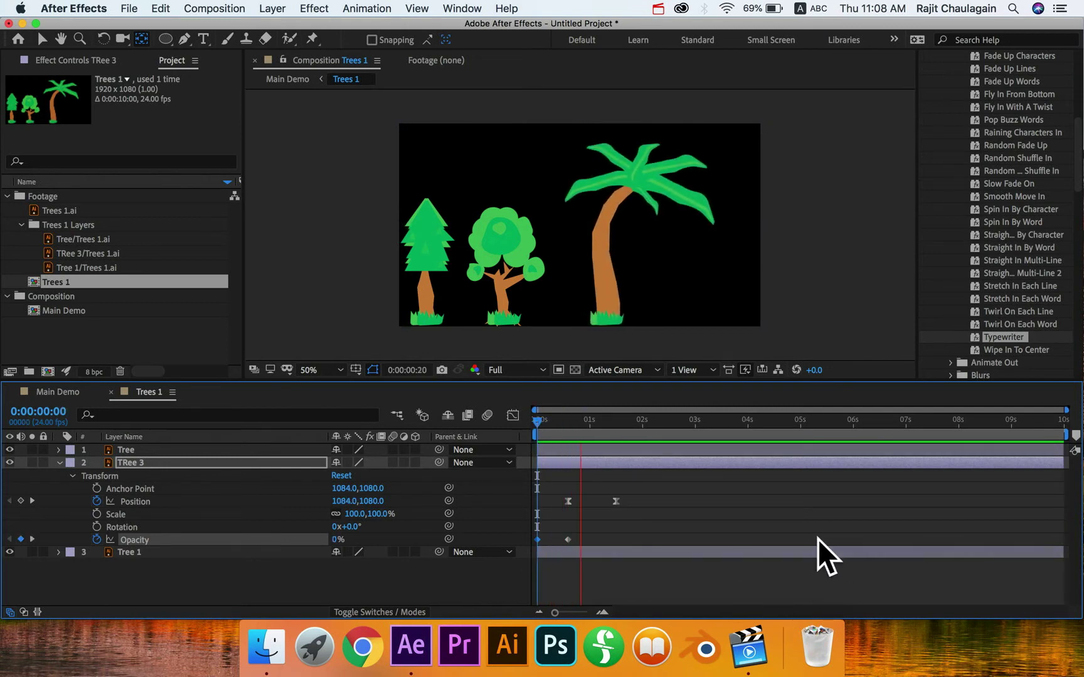
key("space")
mouse_move(575, 423)
left_mouse_down()
mouse_move(535, 424)
mouse_move(569, 427)
left_mouse_up()
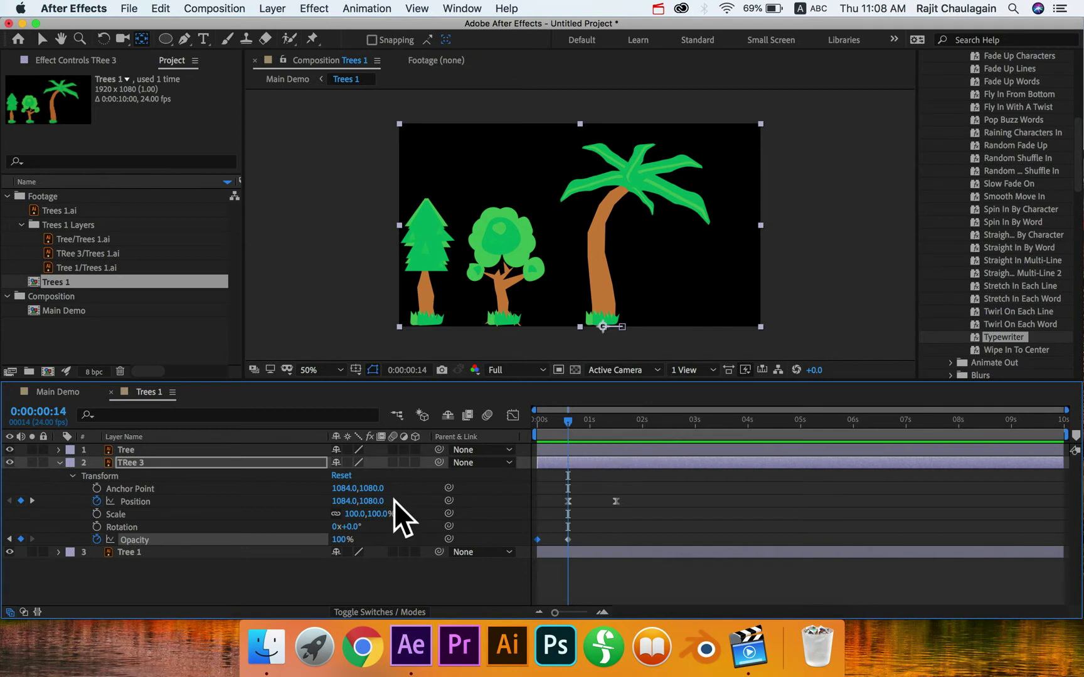
left_click(564, 416)
left_click_drag(564, 416, 568, 416)
left_click(98, 527)
left_click_drag(575, 420, 617, 421)
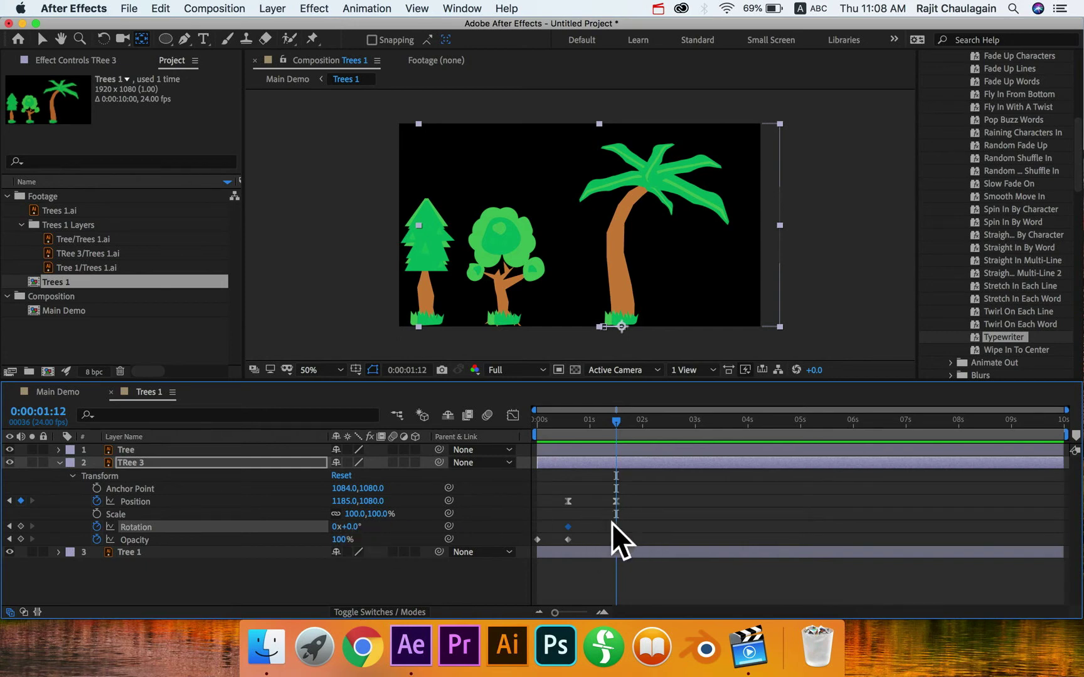
left_click(96, 527)
- Try a Rotation of 16° on TRee 3 without keyframes, scrub through the timeline, and reset it to 0°
left_click(593, 421)
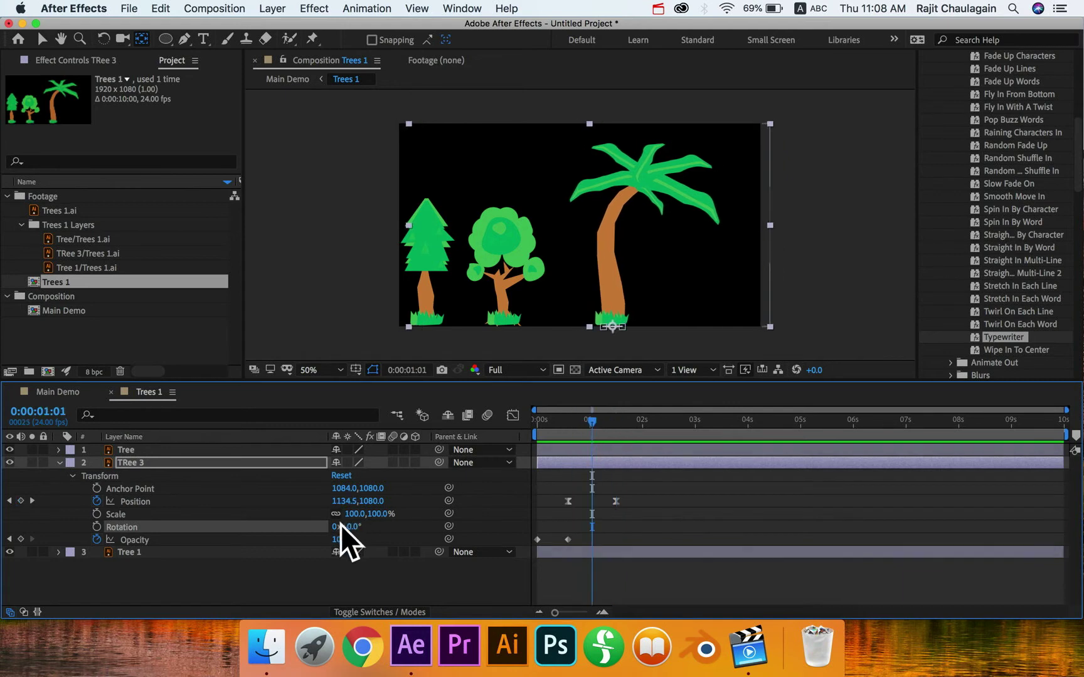
mouse_move(366, 527)
left_mouse_down()
mouse_move(379, 525)
mouse_move(363, 537)
left_mouse_up()
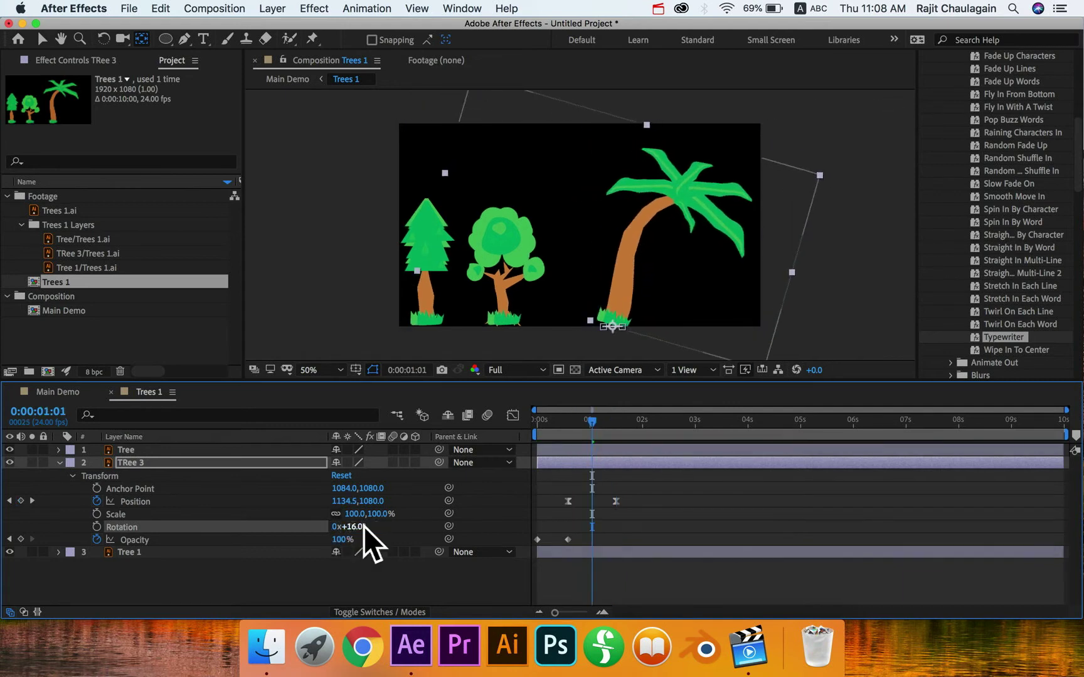
left_click_drag(596, 422, 795, 418)
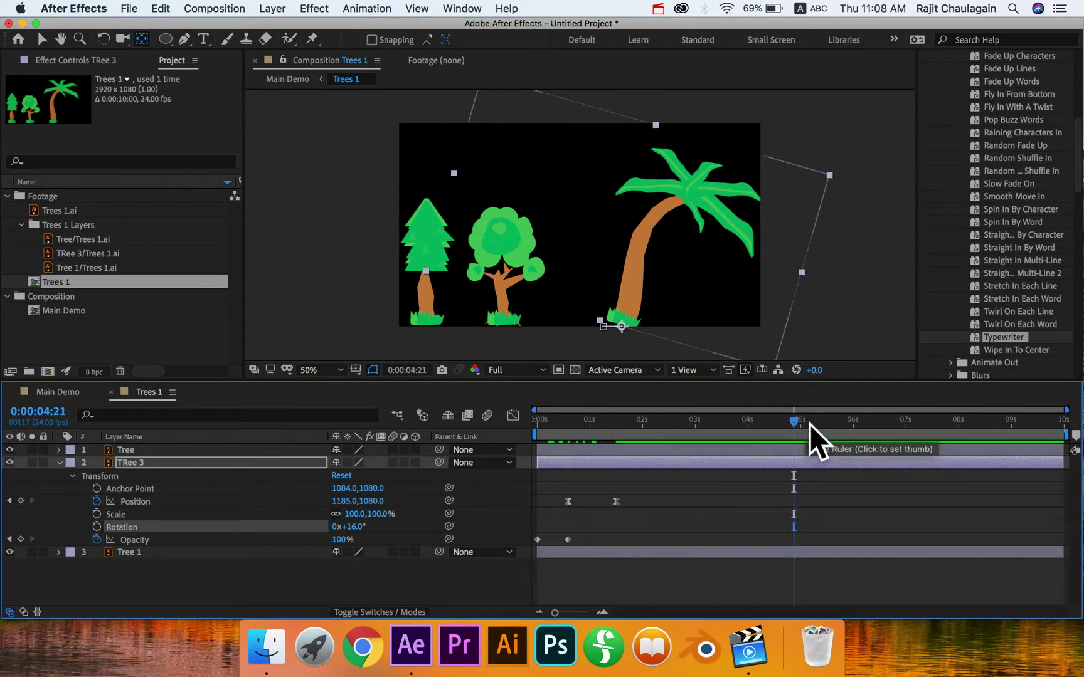
left_click_drag(809, 424, 572, 433)
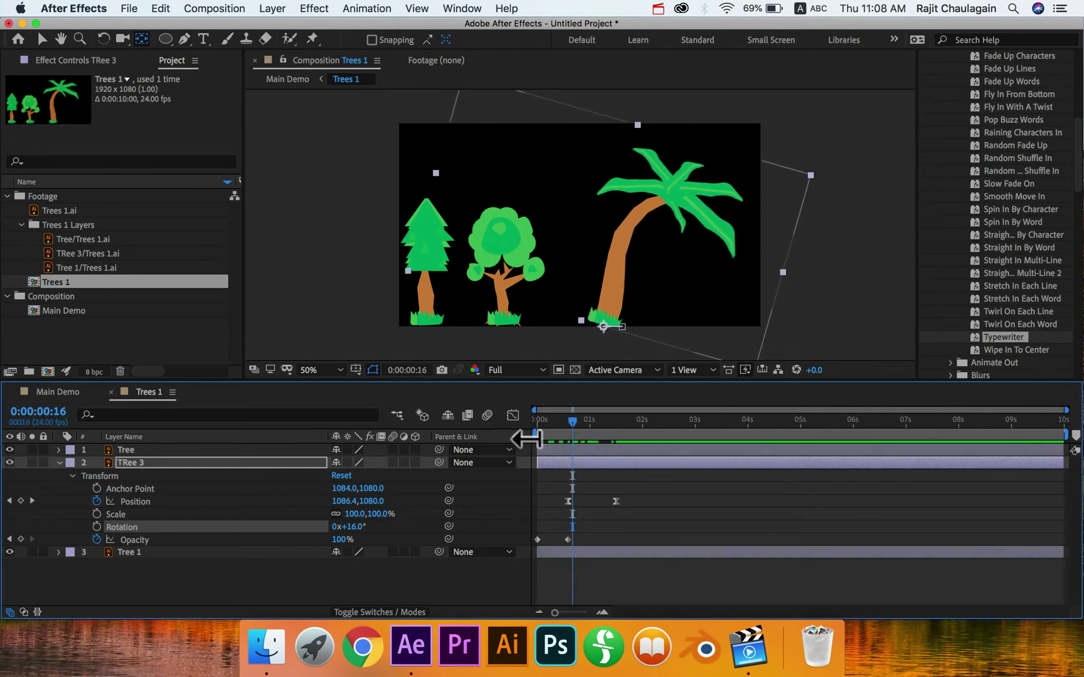
left_click(354, 526)
type("0")
key("Return")
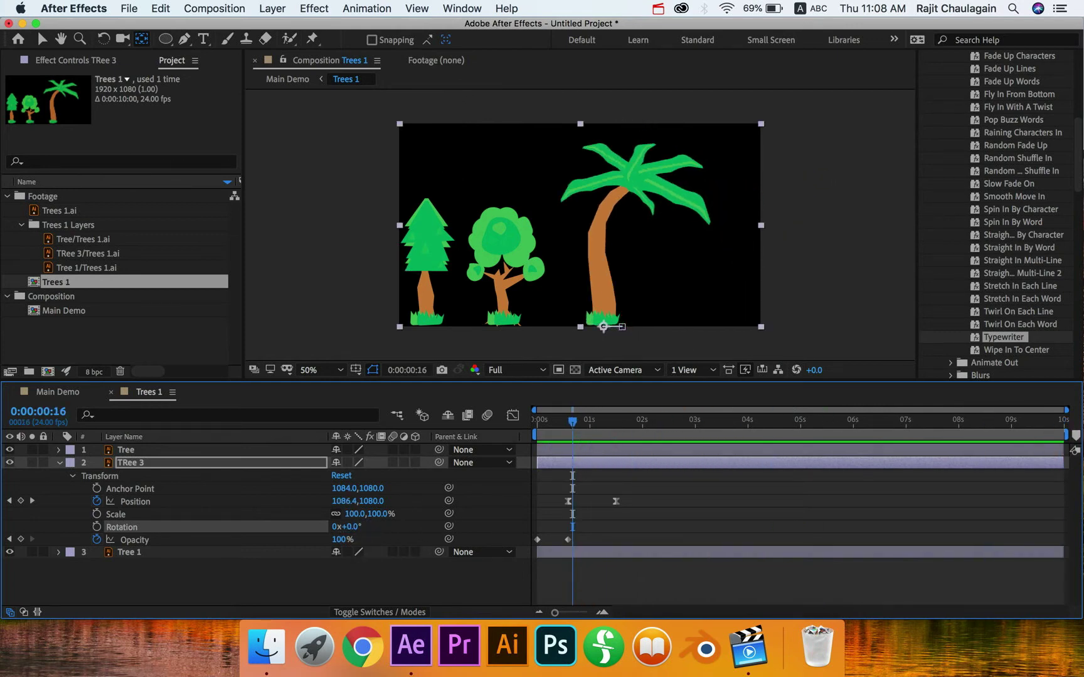
- Keyframe TRee 3's Rotation from 0° at 0:00:00:14 to 13° at 0:00:01:12 and preview the tilt
left_click(569, 422)
left_click_drag(568, 421, 565, 421)
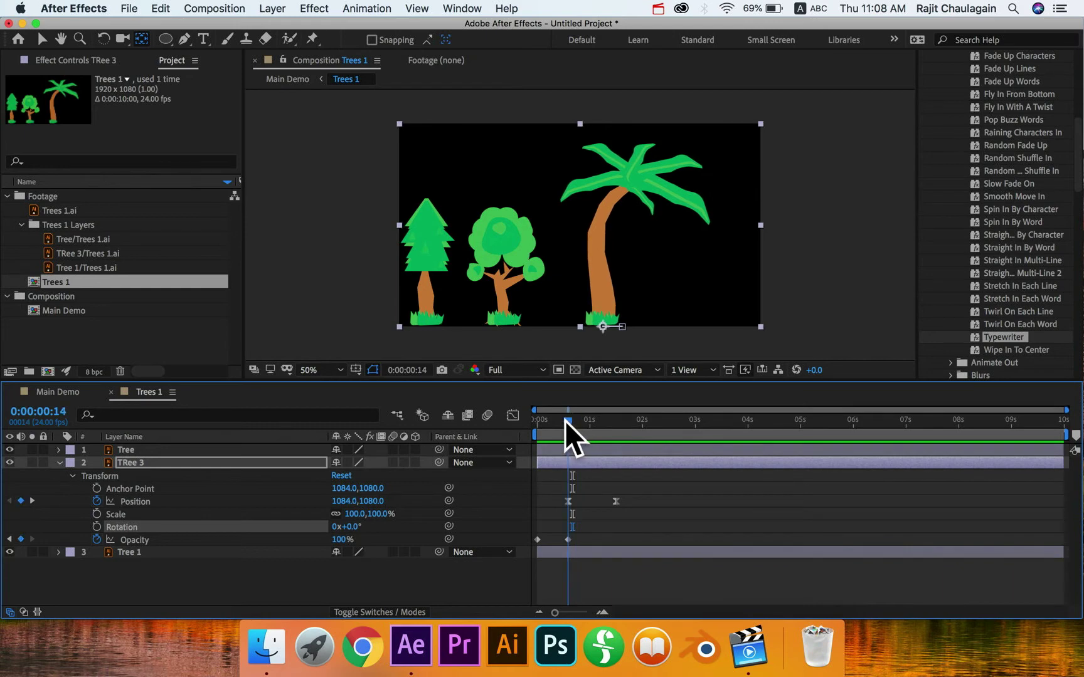
left_click(98, 527)
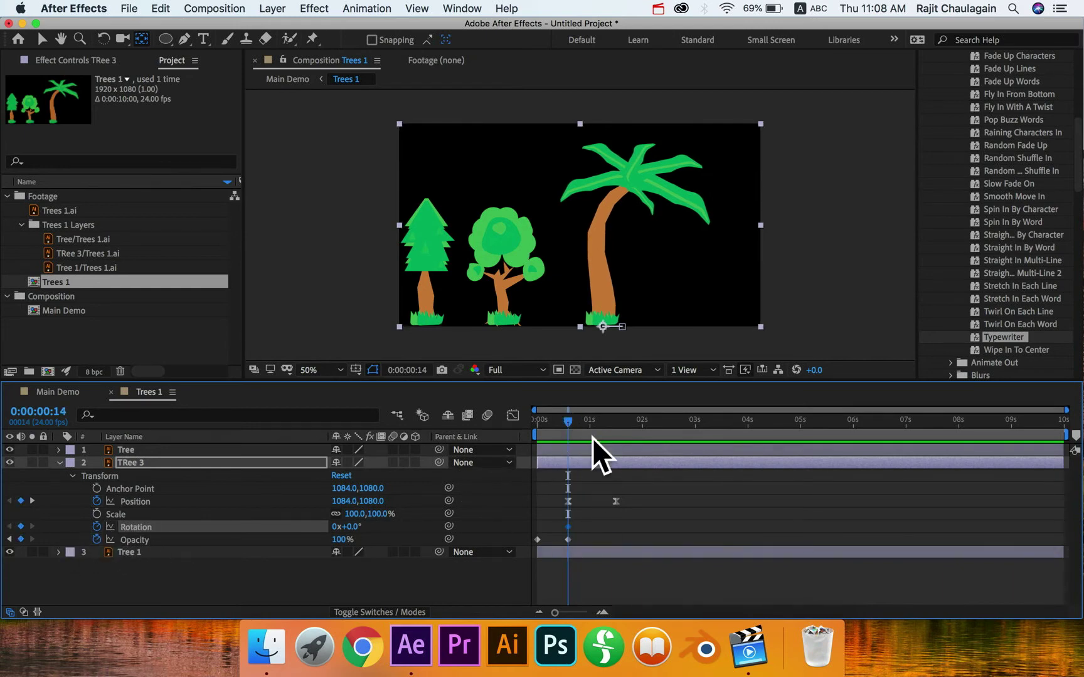
left_click(599, 421)
left_click_drag(604, 422, 615, 423)
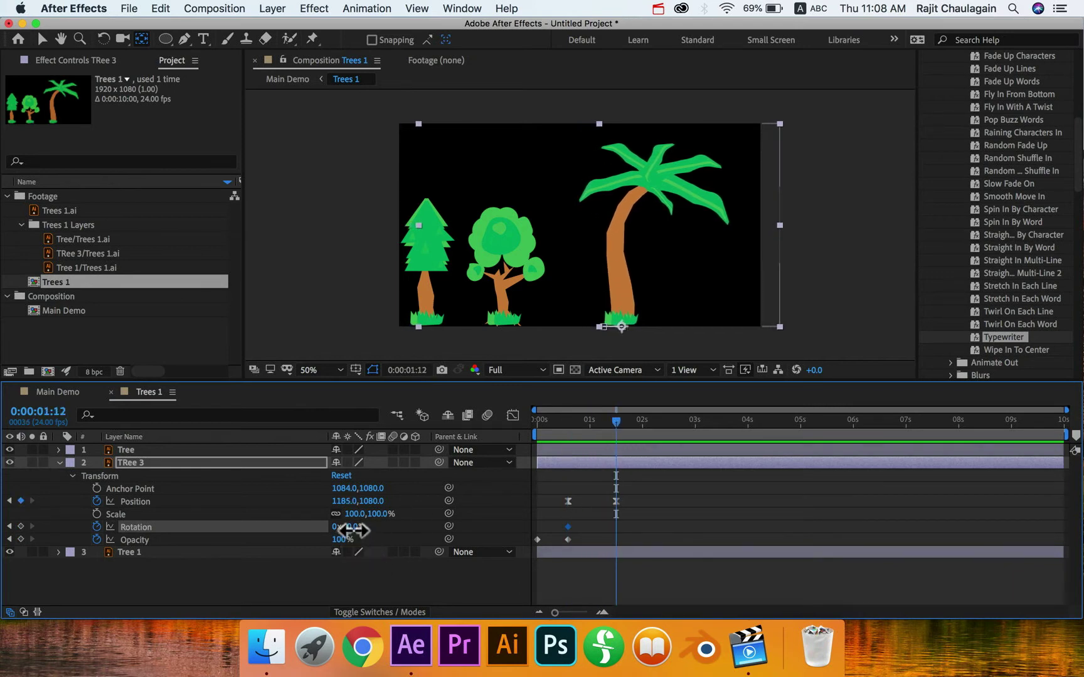
left_click_drag(353, 526, 376, 530)
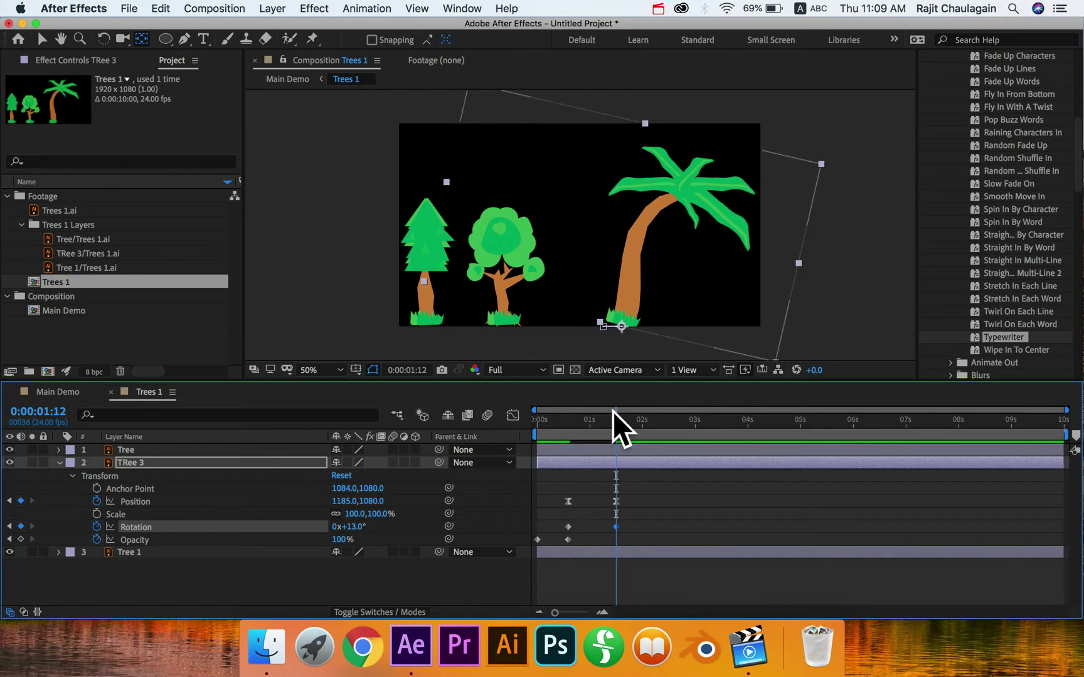
left_click_drag(595, 416, 568, 426)
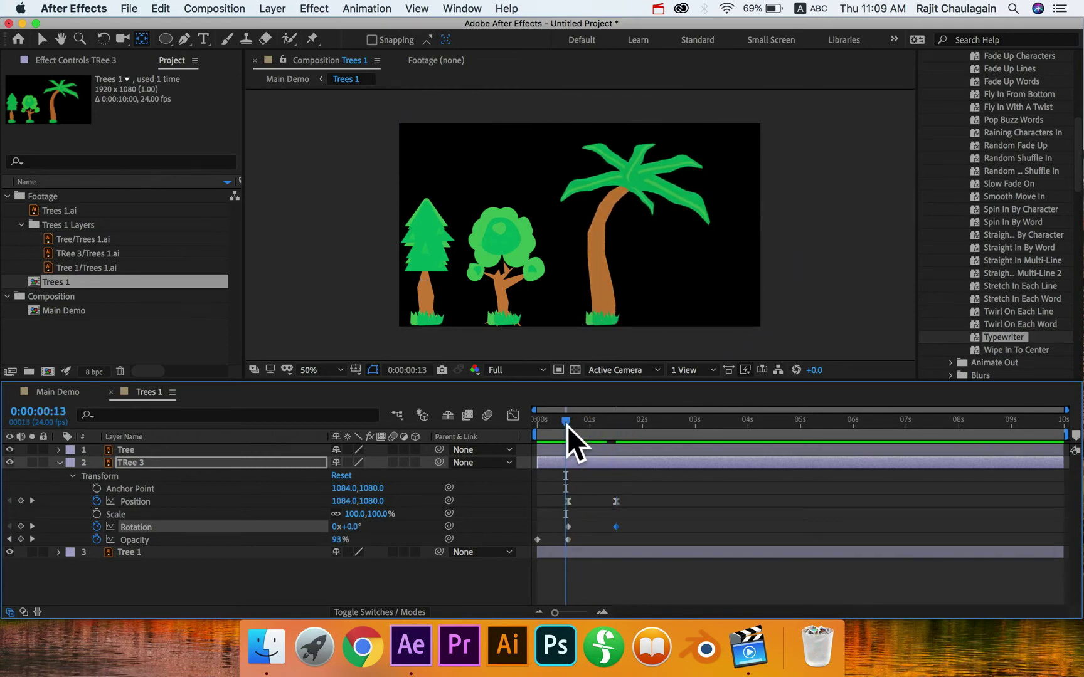
key("space")
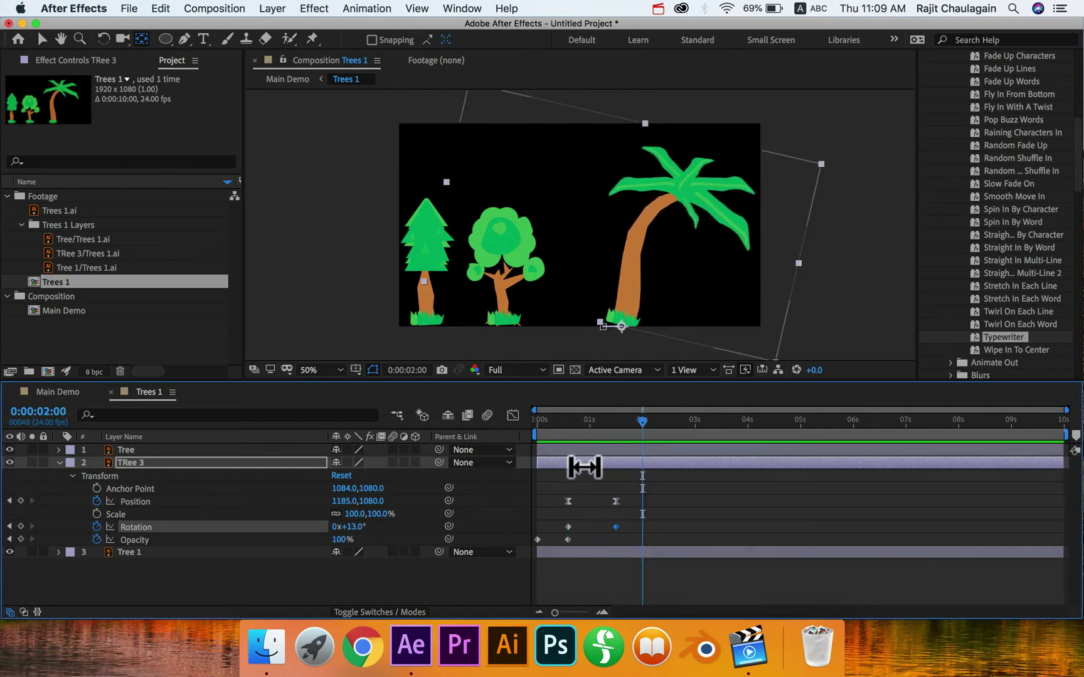
- Delete both Position keyframes of TRee 3 and scrub through the rotation on its own
left_click_drag(559, 484, 633, 504)
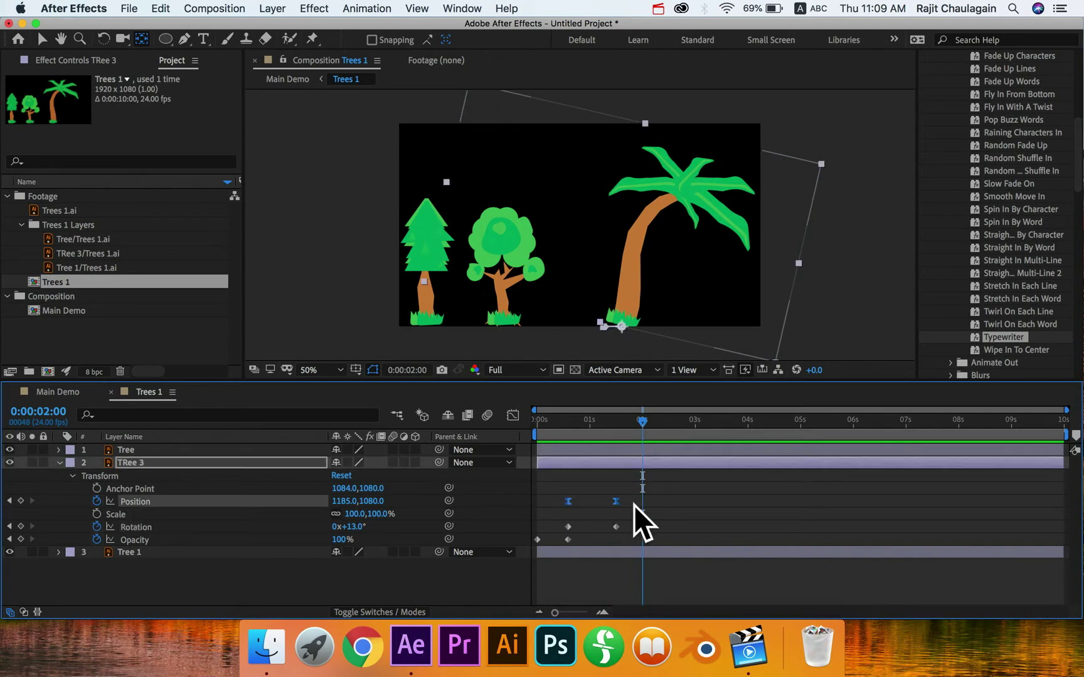
key("Delete")
left_click(592, 491)
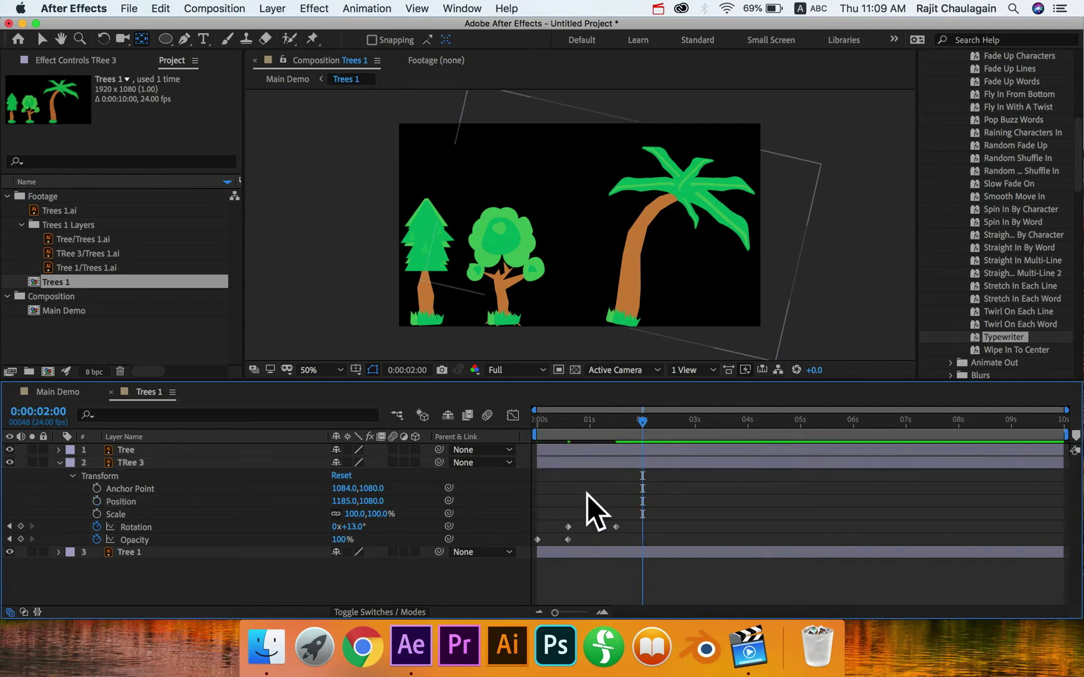
left_click_drag(585, 419, 575, 442)
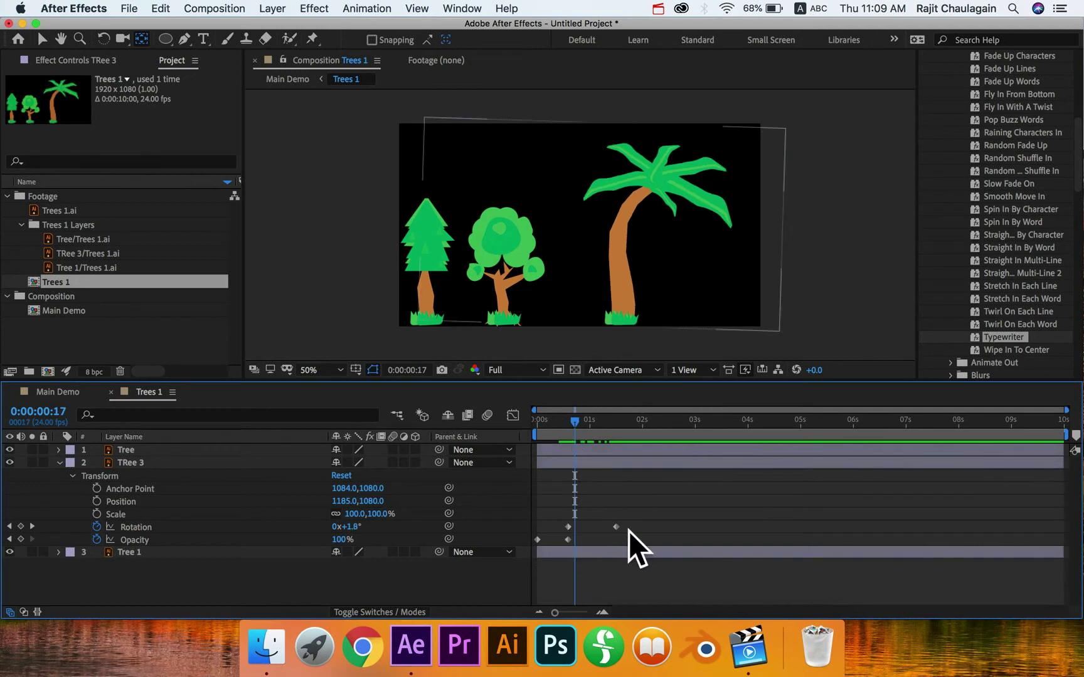
- Apply Easy Ease to both Rotation keyframes of TRee 3 and scrub through the eased tilt
left_click_drag(560, 516, 631, 528)
key("F9")
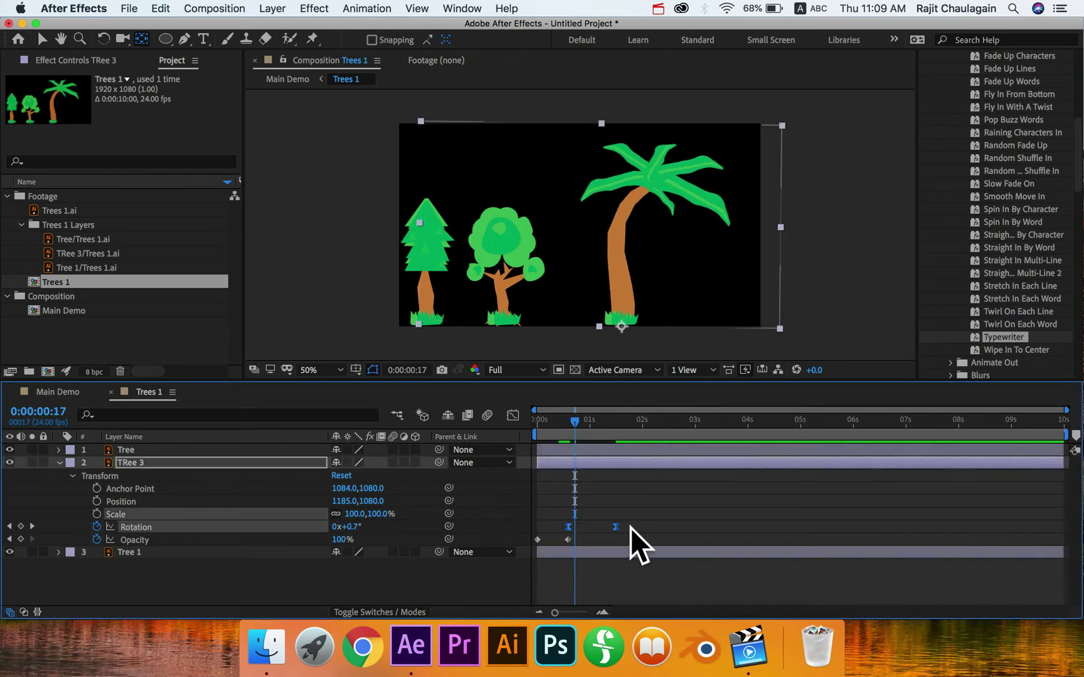
left_click(658, 535)
left_click_drag(578, 419, 634, 418)
- Retime TRee 3's second Rotation keyframe, trying a later spot before placing it at about 0:00:01:06
left_click(615, 526)
left_click_drag(613, 528, 667, 531)
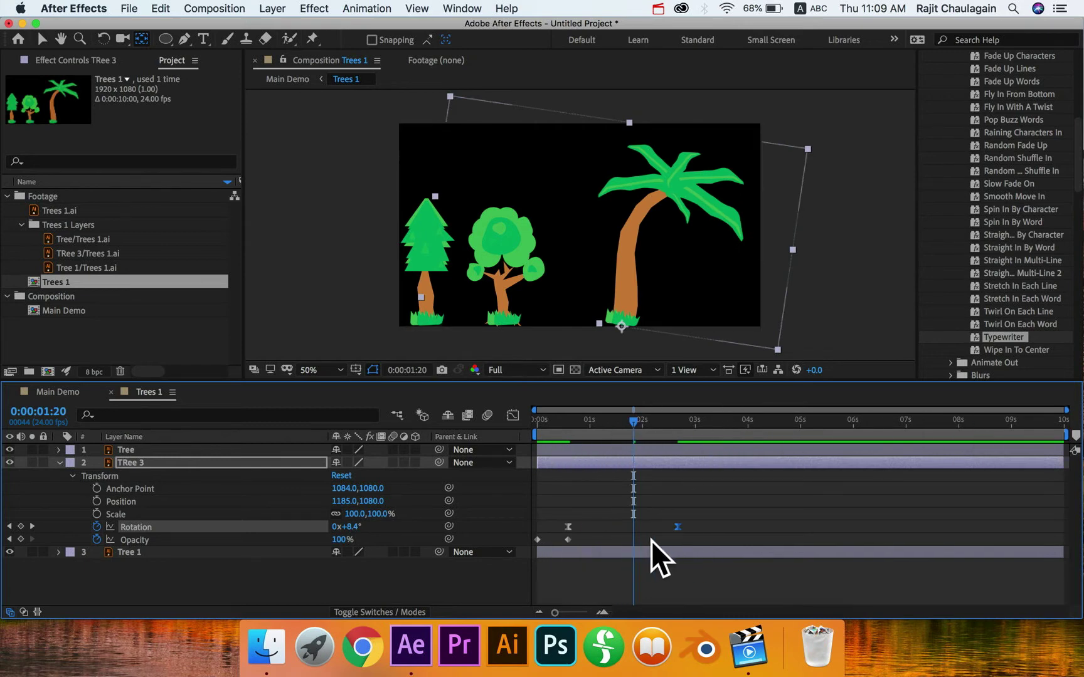
left_click_drag(677, 528, 602, 528)
- Add Rotation keyframes to TRee 3: -26° at 0:00:01:20 and a tilt back to the right at about 0:00:02:11
left_click(625, 421)
left_click(634, 420)
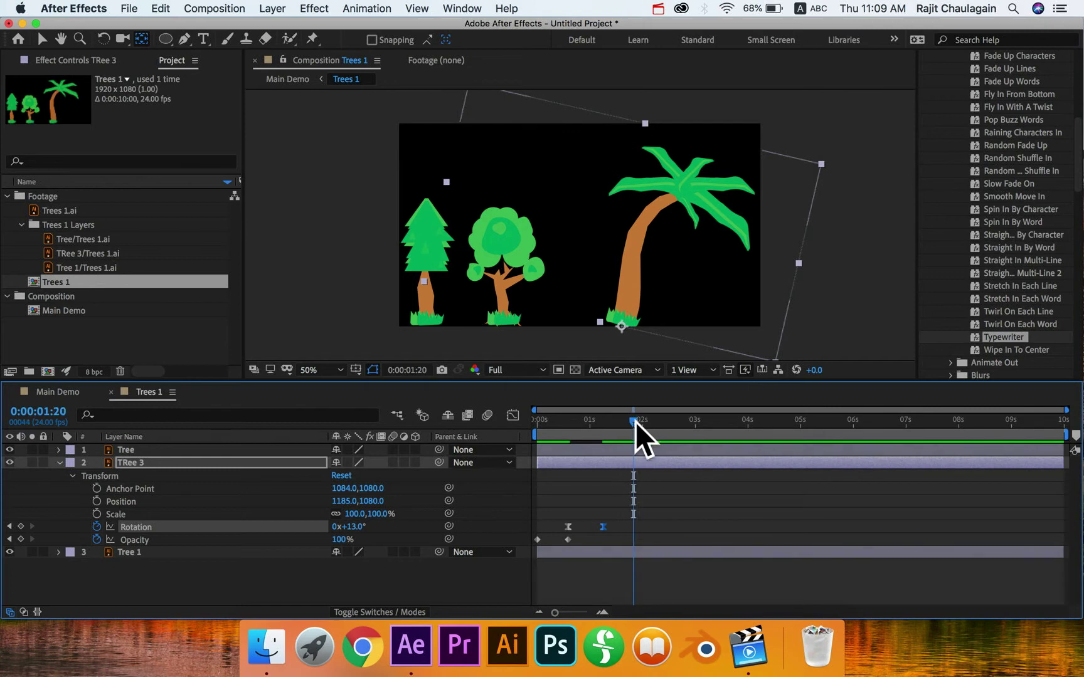
left_click_drag(346, 528, 328, 530)
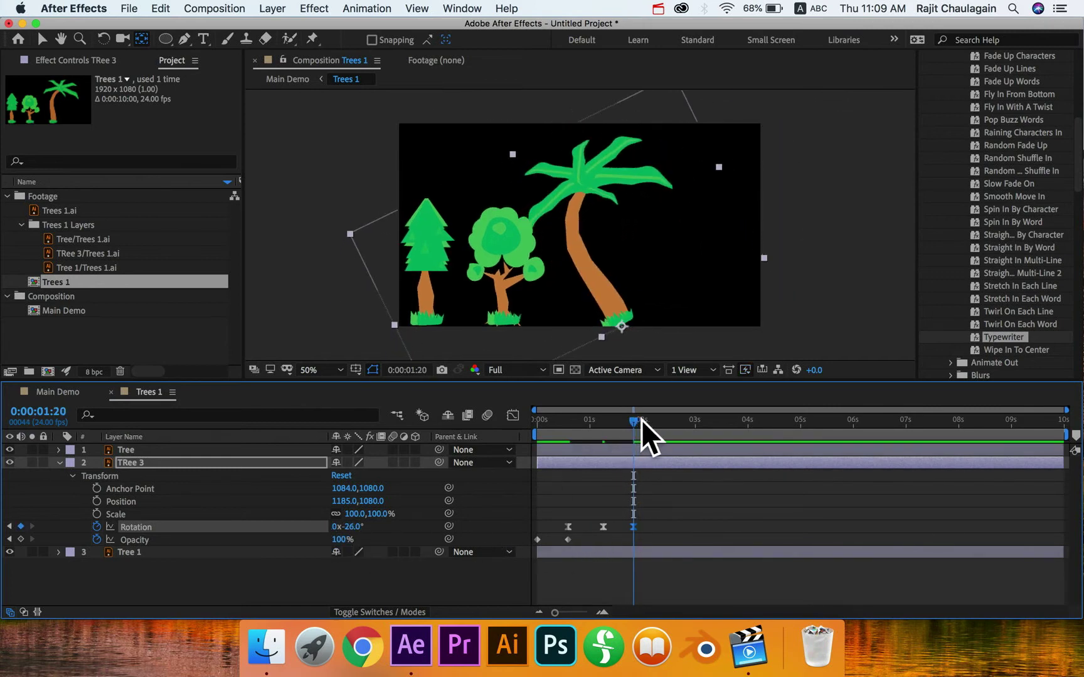
left_click_drag(639, 420, 671, 421)
left_click_drag(367, 527, 386, 527)
- Keyframe TRee 3's Rotation to -26° at 0:00:03:00 and 5° at 0:00:03:15, and preview the sway from the start
left_click_drag(666, 421, 695, 420)
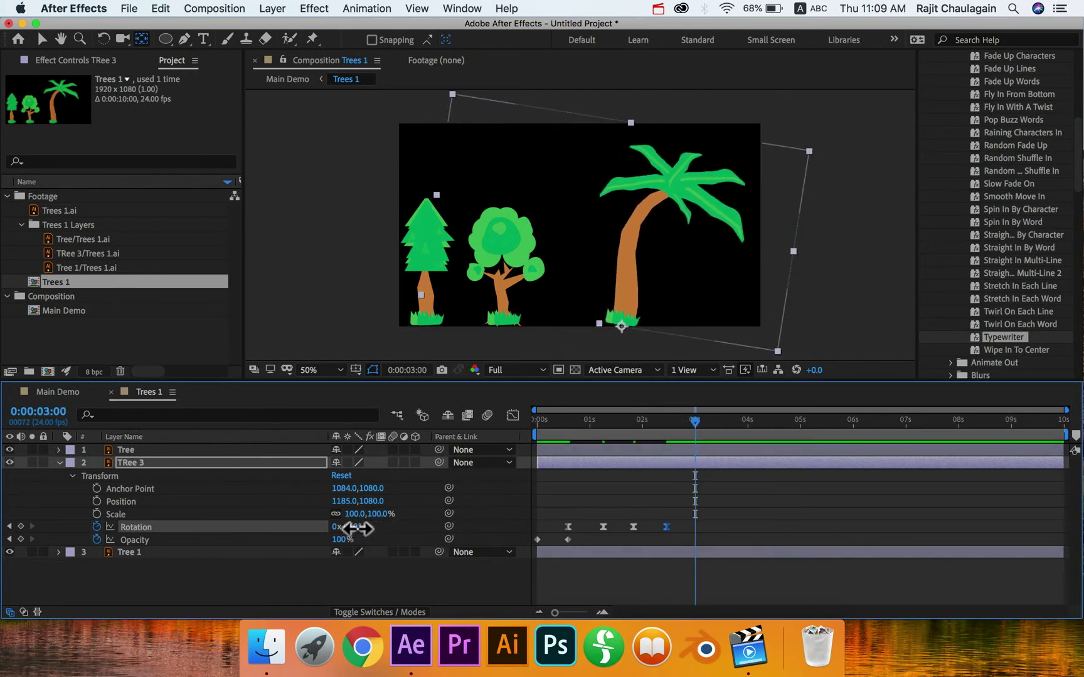
left_click_drag(339, 528, 333, 531)
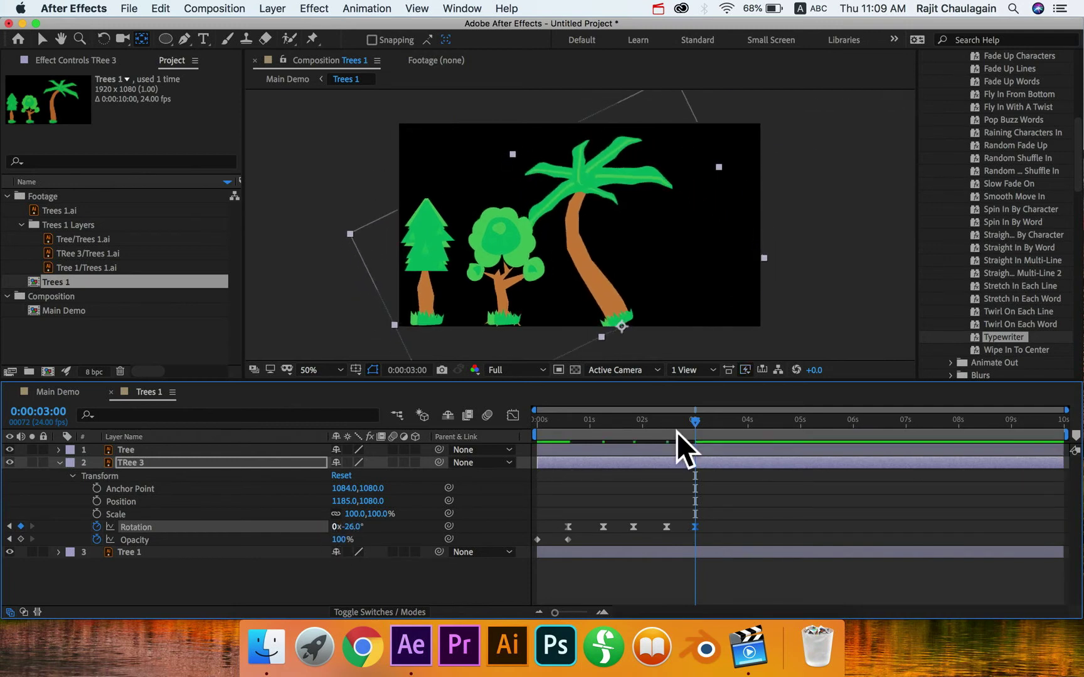
left_click_drag(704, 419, 729, 419)
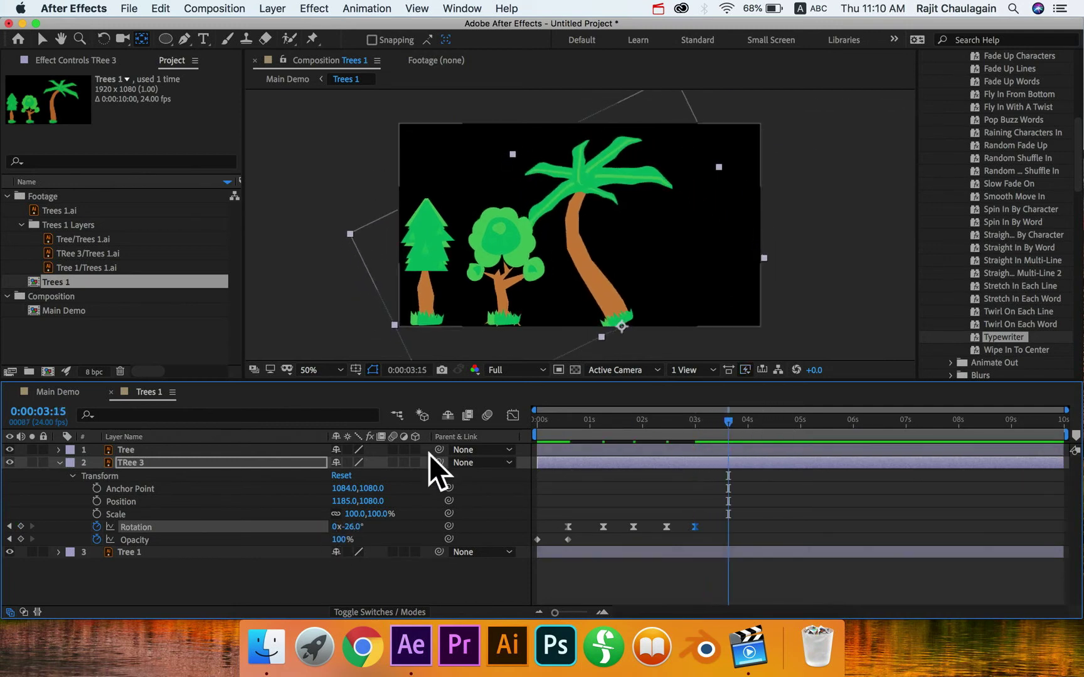
left_click_drag(375, 528, 387, 527)
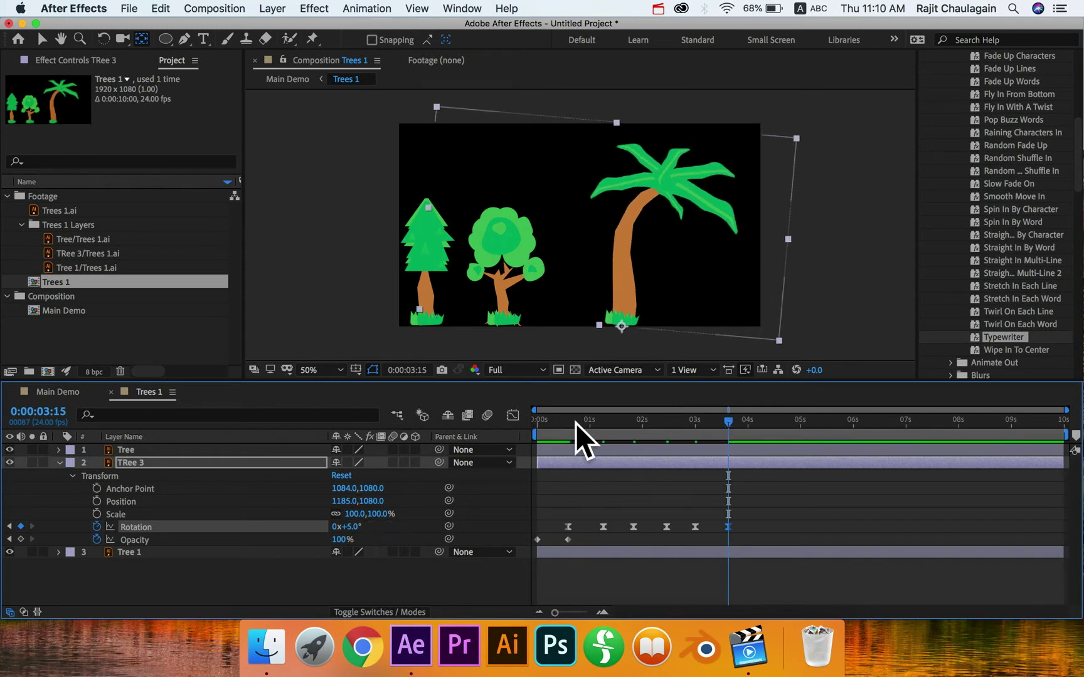
left_click(531, 421)
key("space")
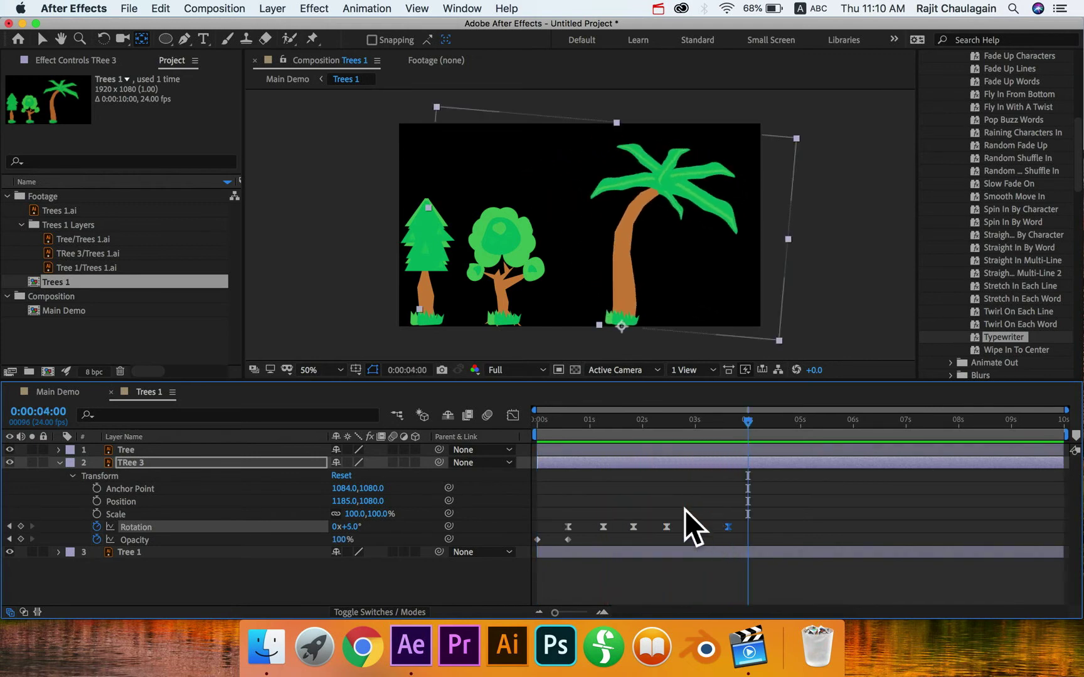
- Scrub the Trees 1 timeline, look briefly at the Main Demo composition, and collapse TRee 3's properties
mouse_move(666, 419)
left_mouse_down()
mouse_move(644, 423)
mouse_move(674, 423)
left_mouse_up()
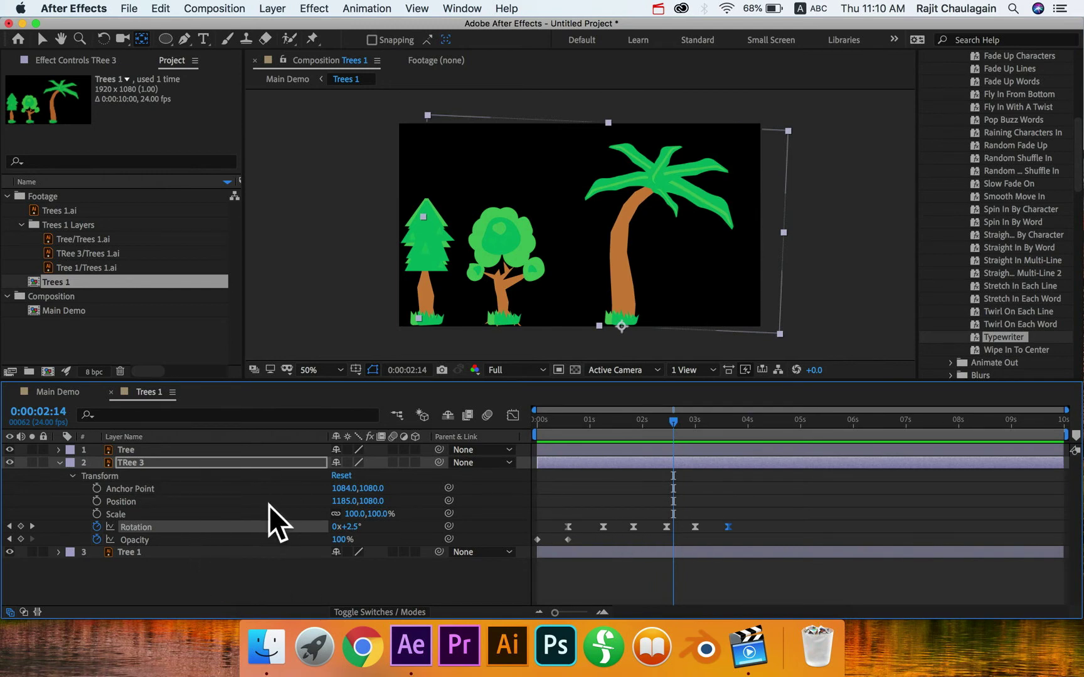
left_click(117, 513)
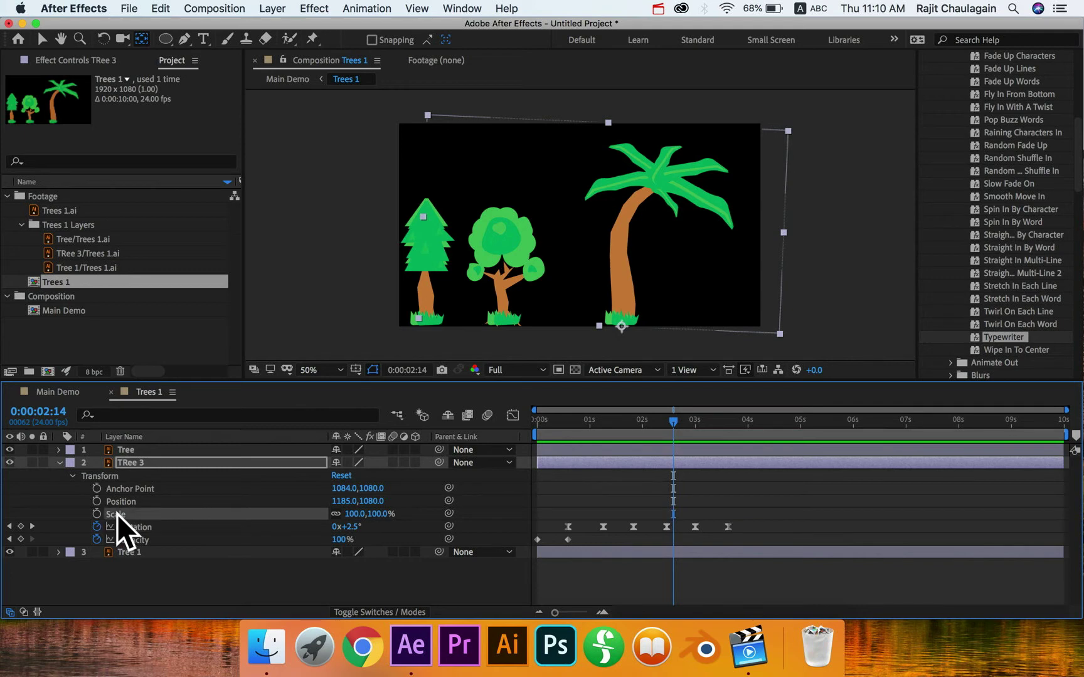
left_click(57, 393)
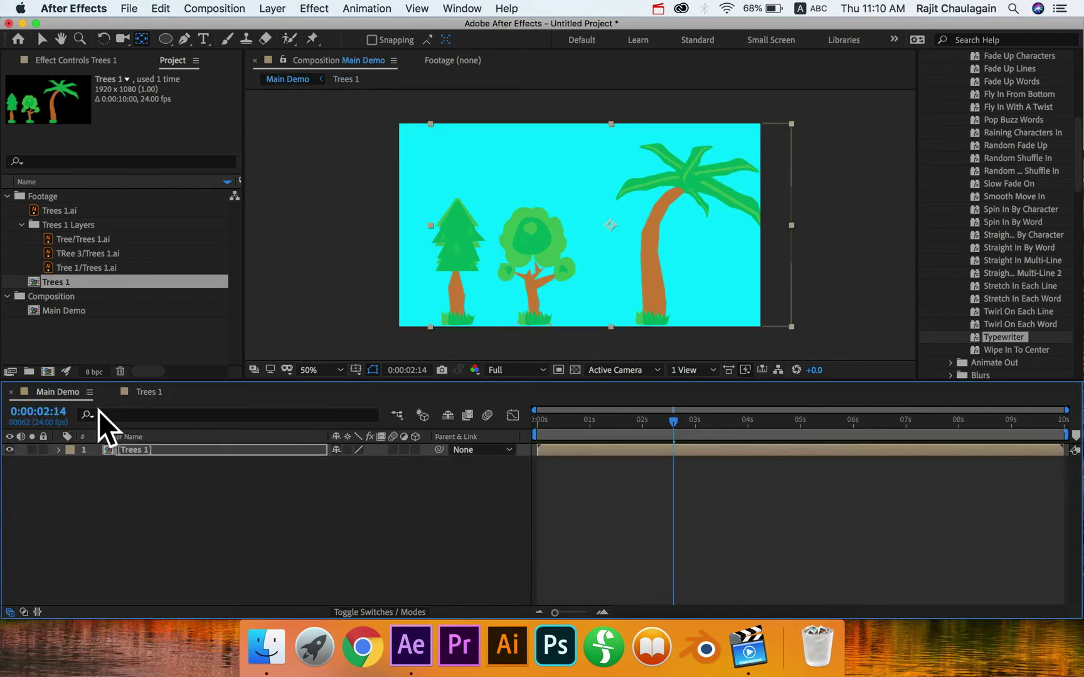
left_click(154, 395)
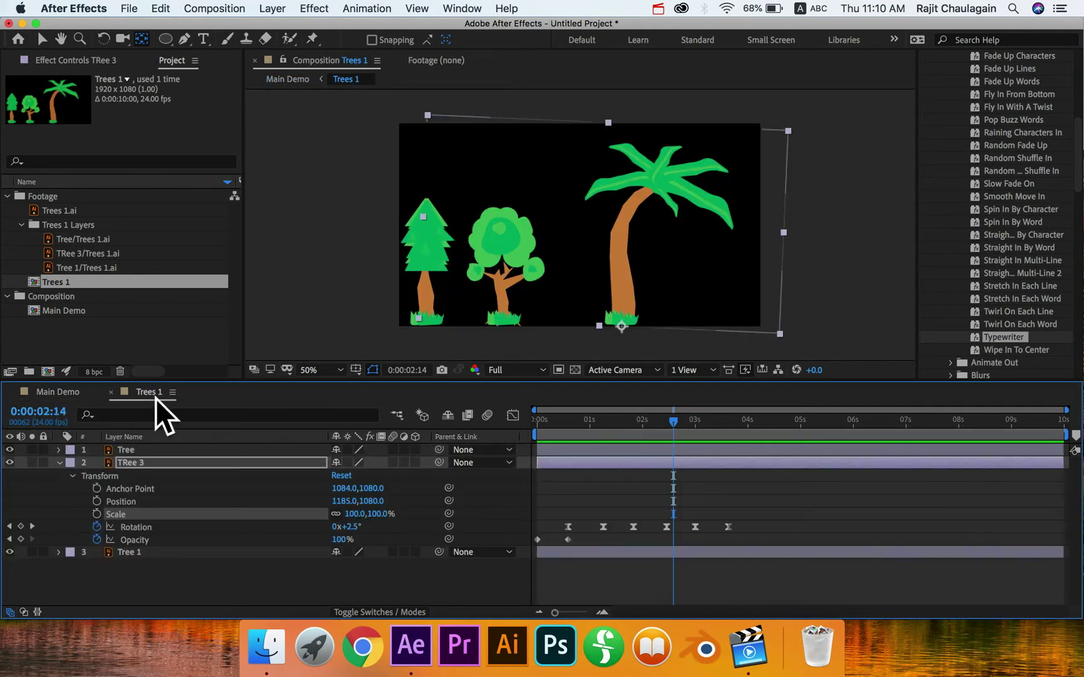
left_click(60, 463)
left_click(185, 534)
left_click_drag(623, 415, 728, 426)
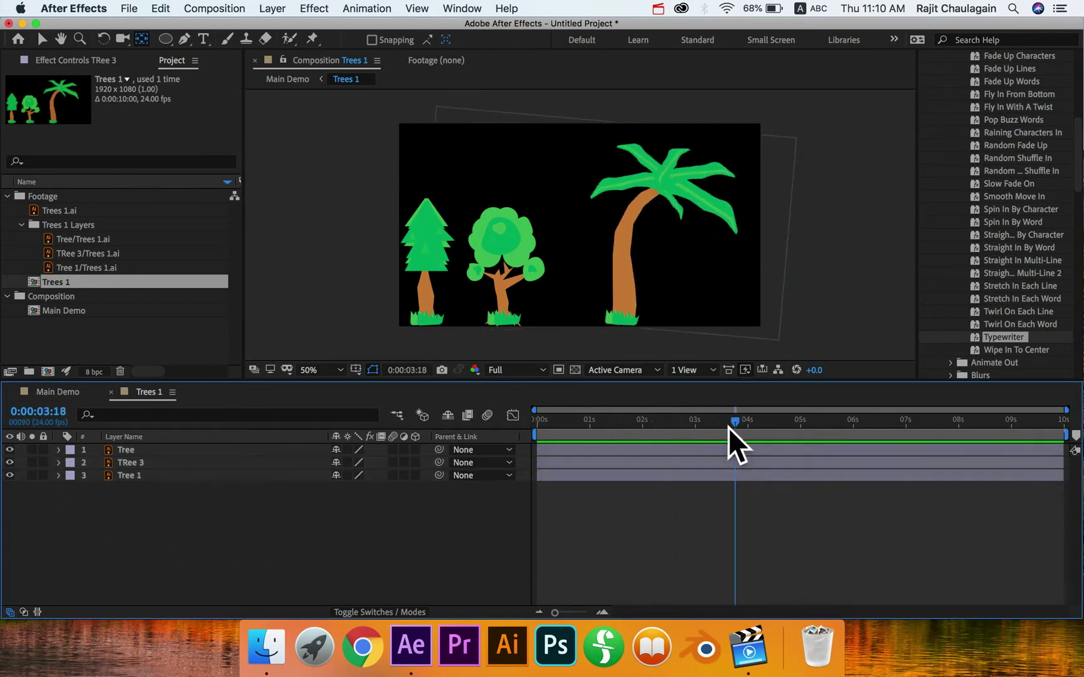
- Preview the tree animation in the Main Demo composition and return the playhead to 0:00:00:00
left_click(73, 393)
mouse_move(596, 416)
left_mouse_down()
mouse_move(556, 425)
mouse_move(595, 422)
left_mouse_up()
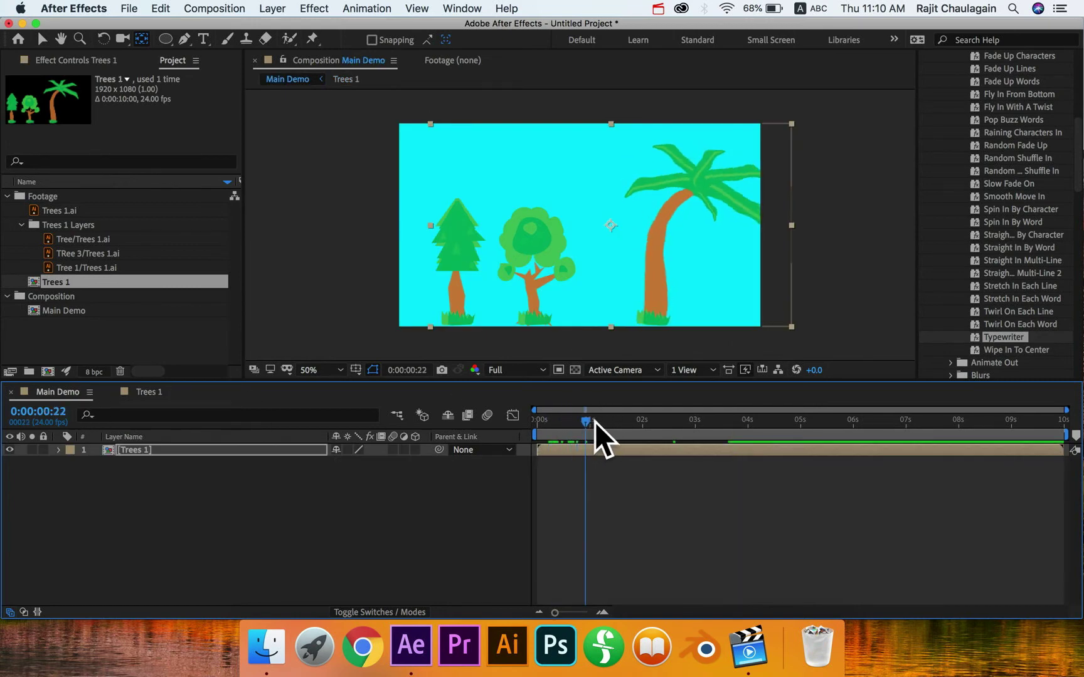
left_click(113, 452)
left_click(142, 483)
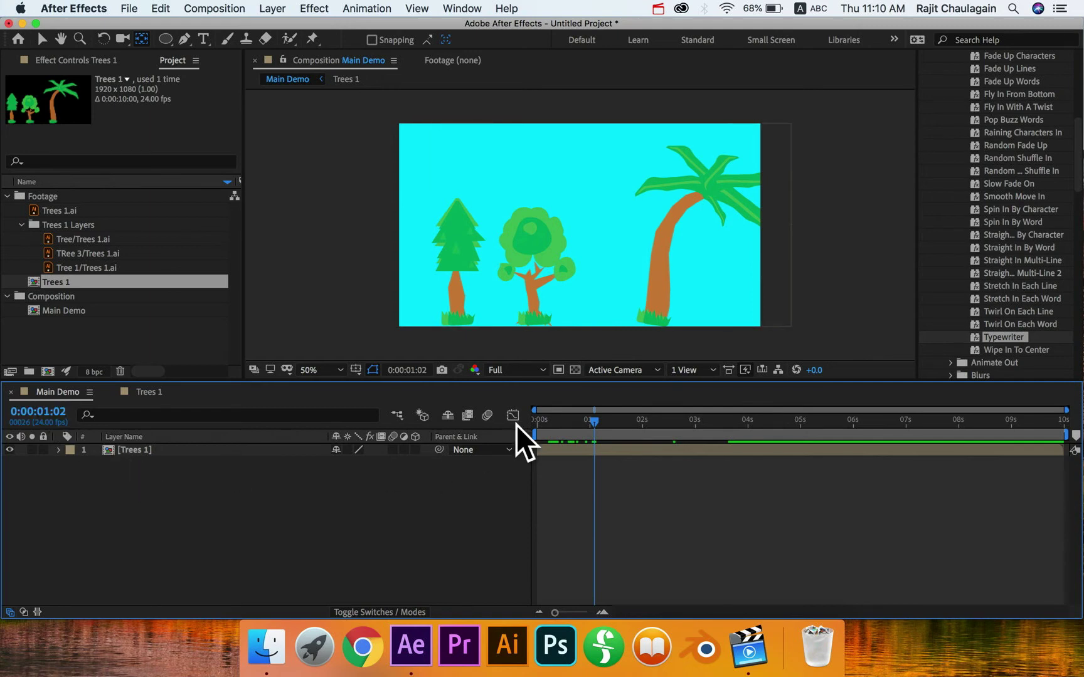
left_click_drag(564, 423, 538, 423)
left_click(113, 446)
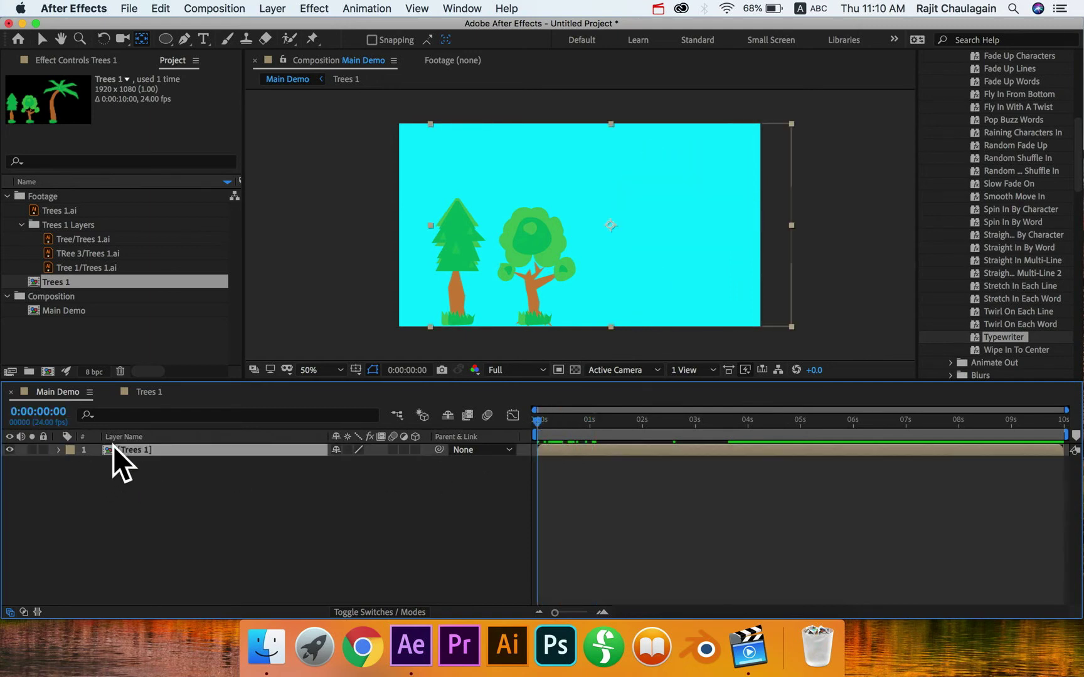
key("space")
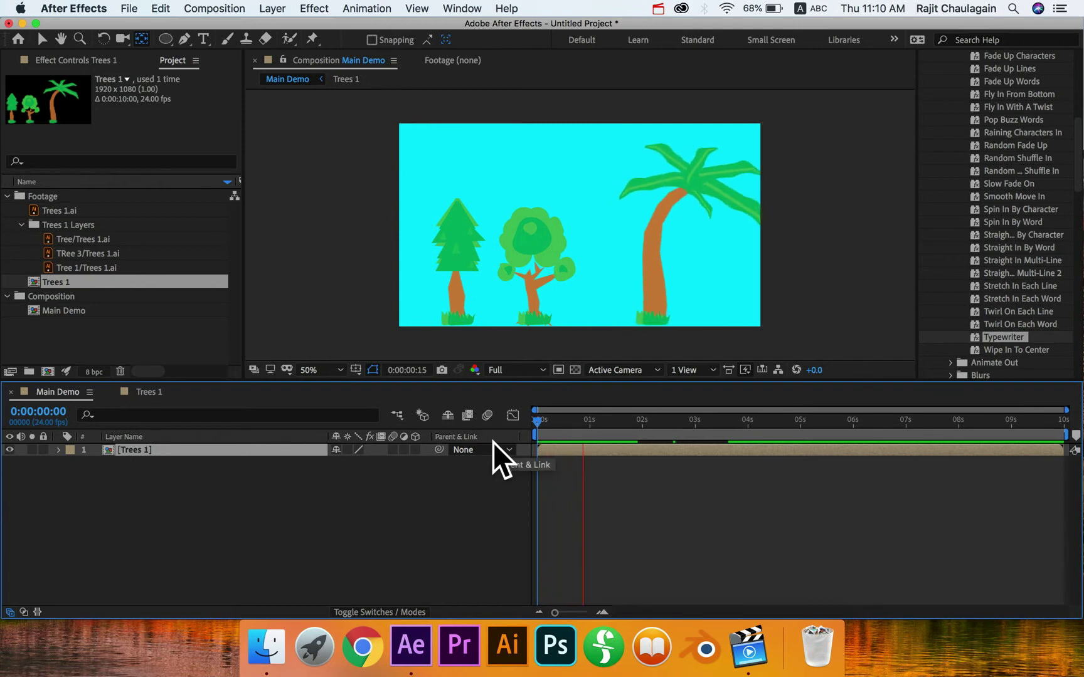
key("space")
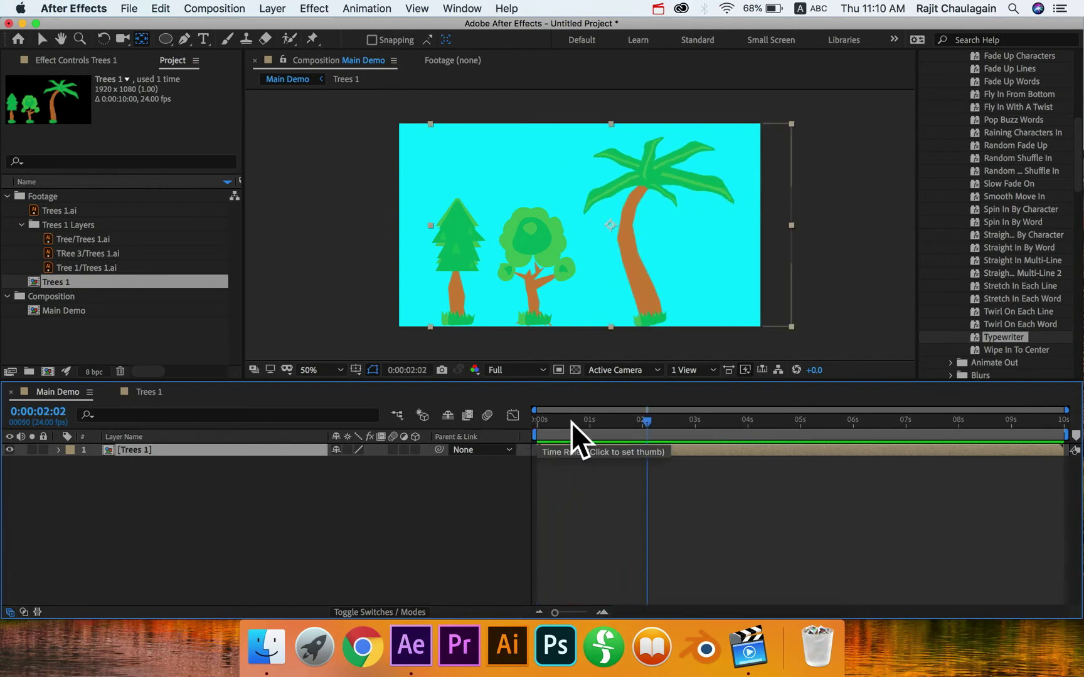
left_click_drag(558, 423, 537, 421)
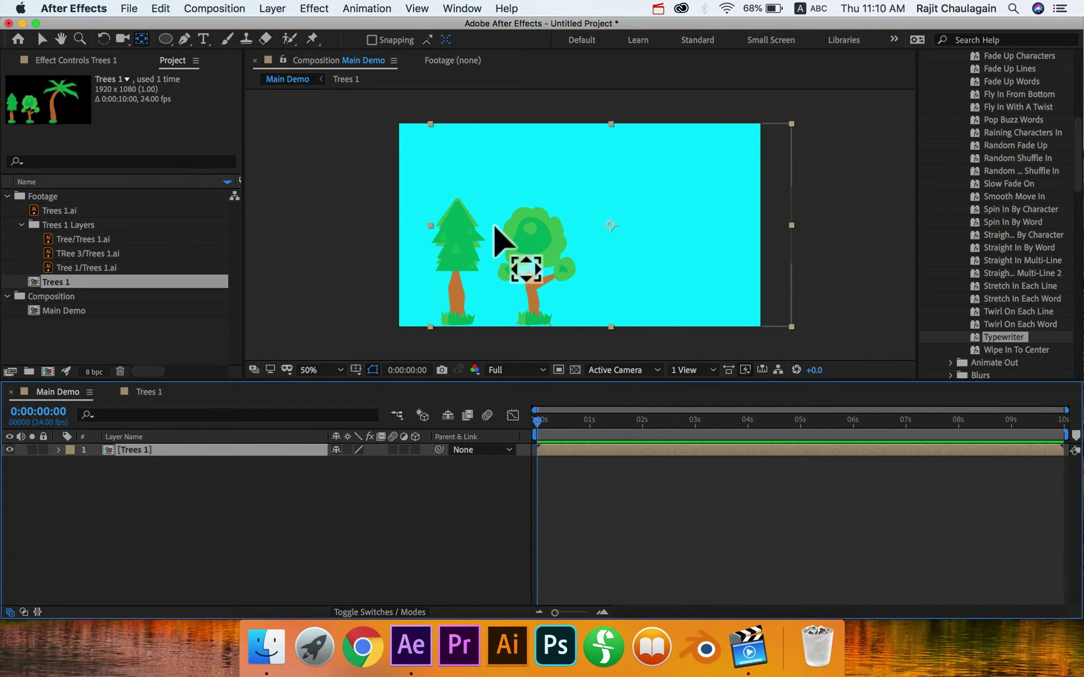
- Open the Trees 1 precomp from its layer in Main Demo and reveal only TRee 3's keyframed properties
left_click(152, 484)
left_click(114, 453)
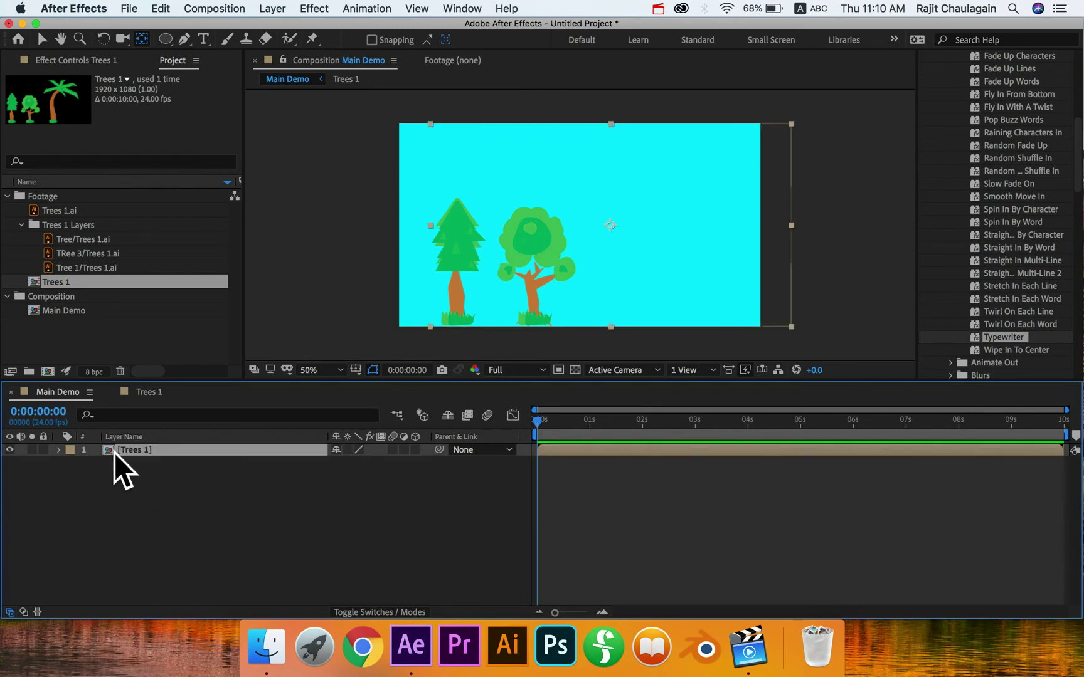
double_click(114, 452)
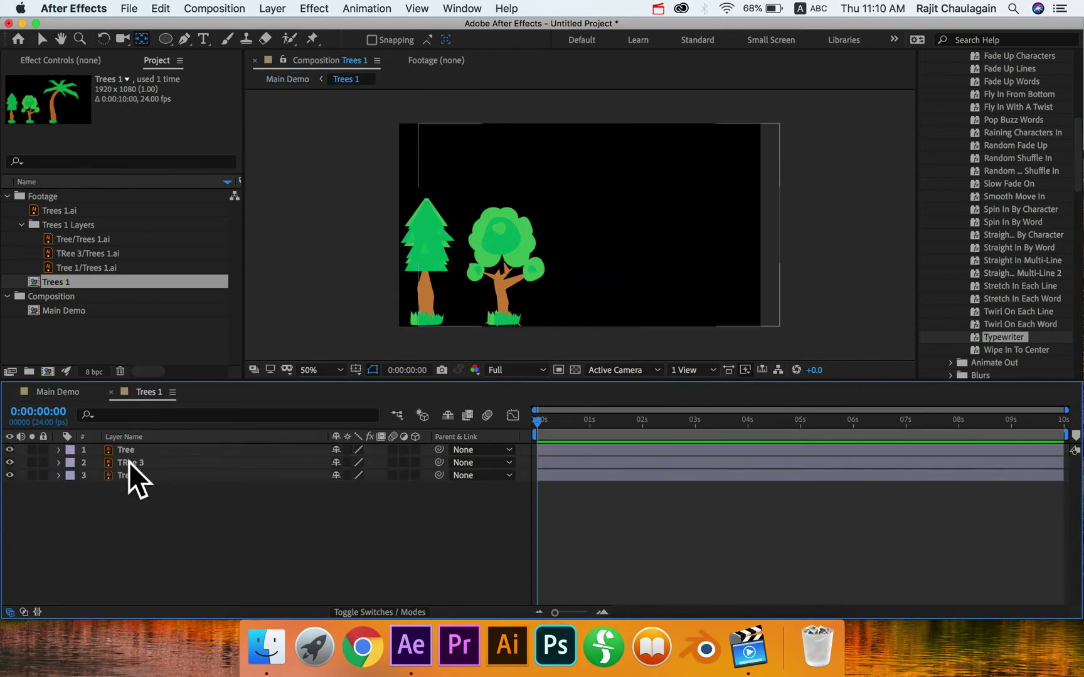
left_click(130, 463)
key("u")
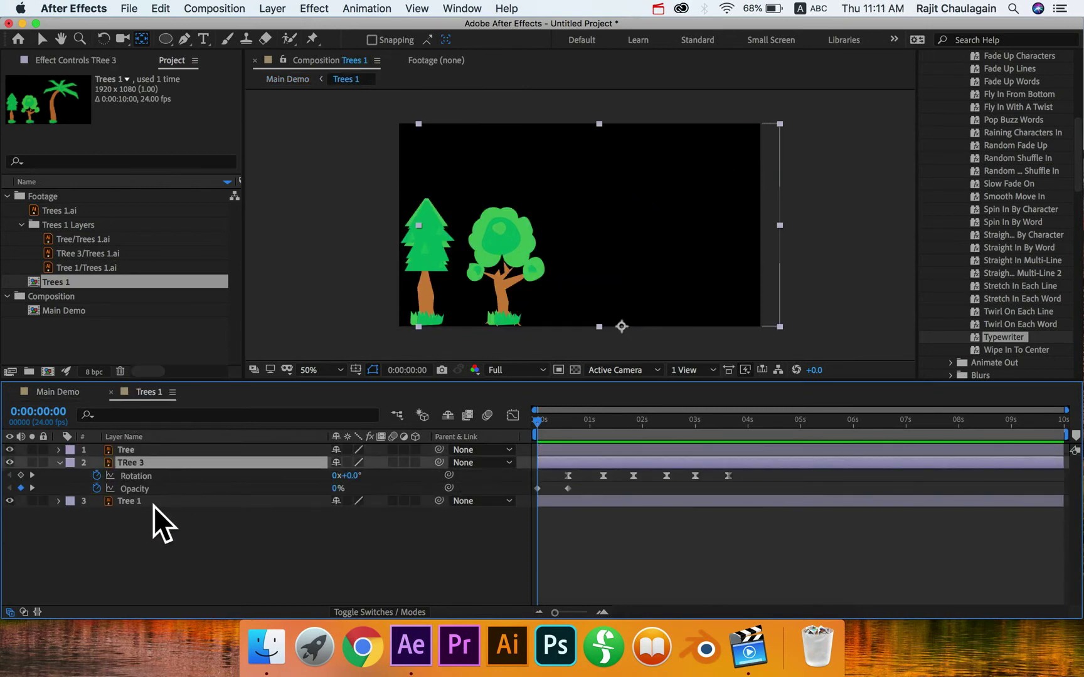
- Compare TRee 3's full Transform properties with the view showing only its keyframed properties
left_click(61, 464)
left_click(61, 464)
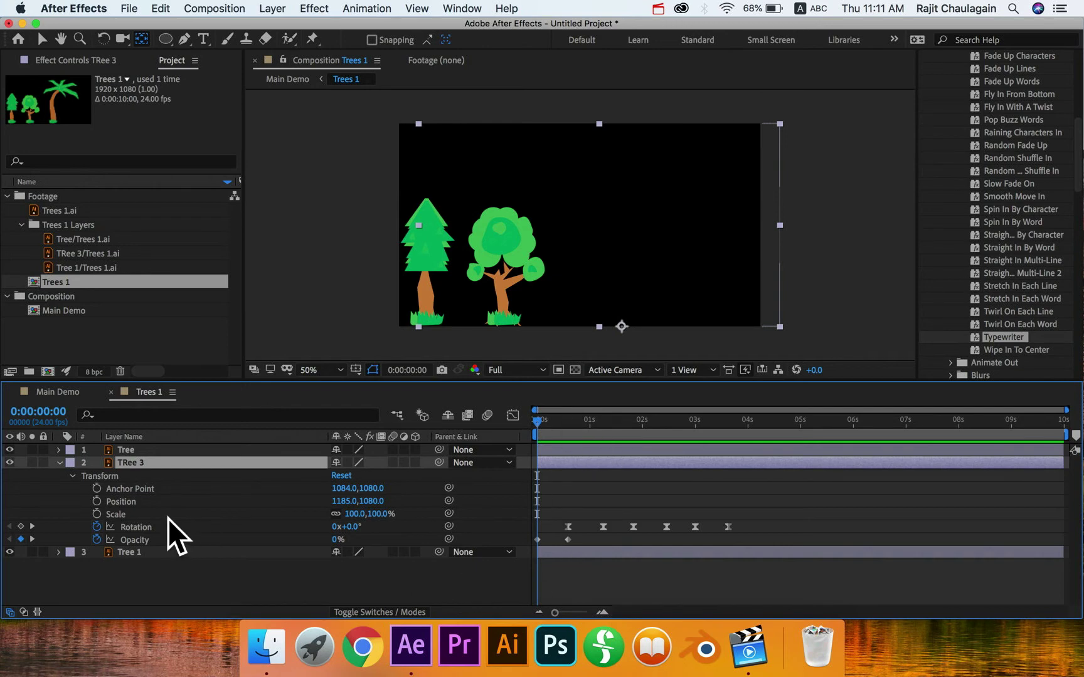
left_click(60, 463)
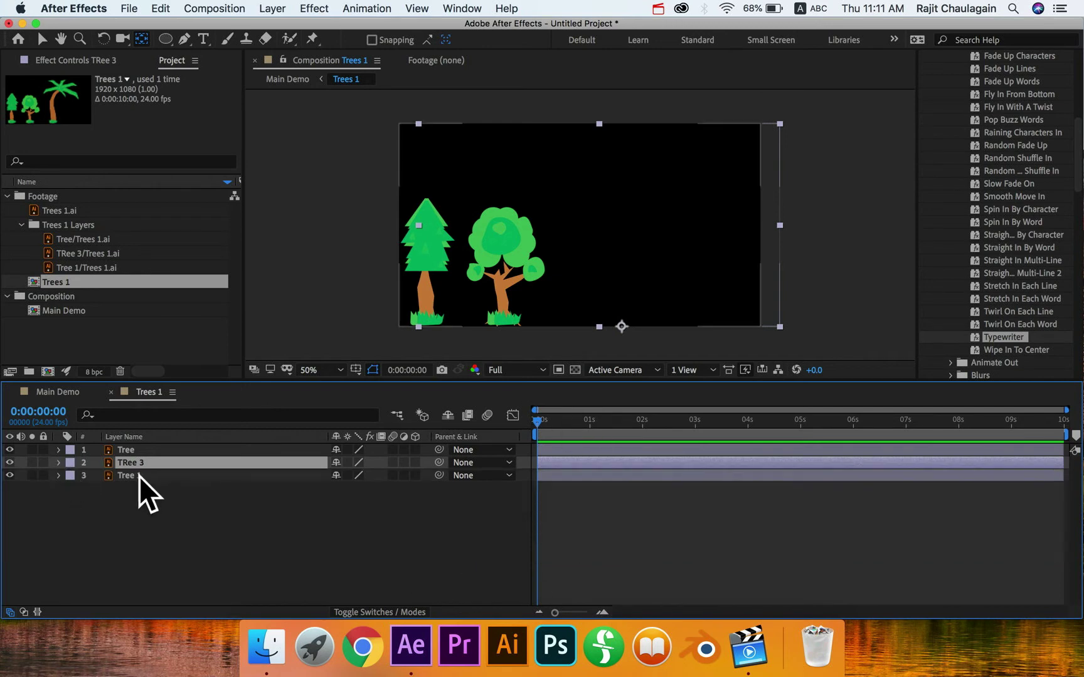
left_click(125, 528)
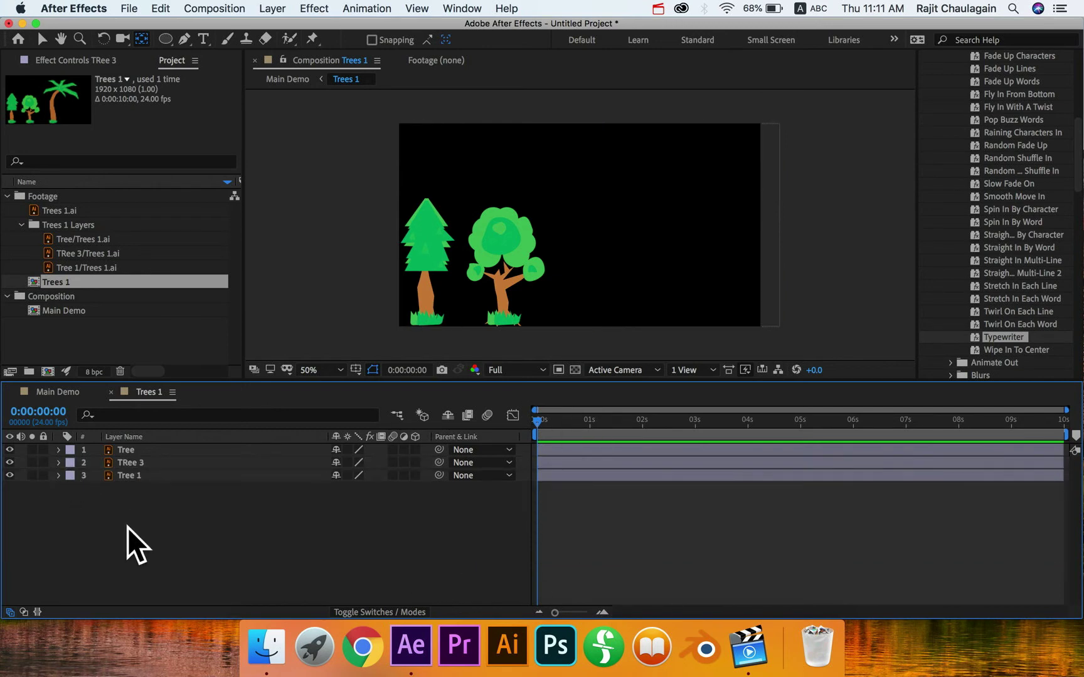
left_click(138, 465)
key("u")
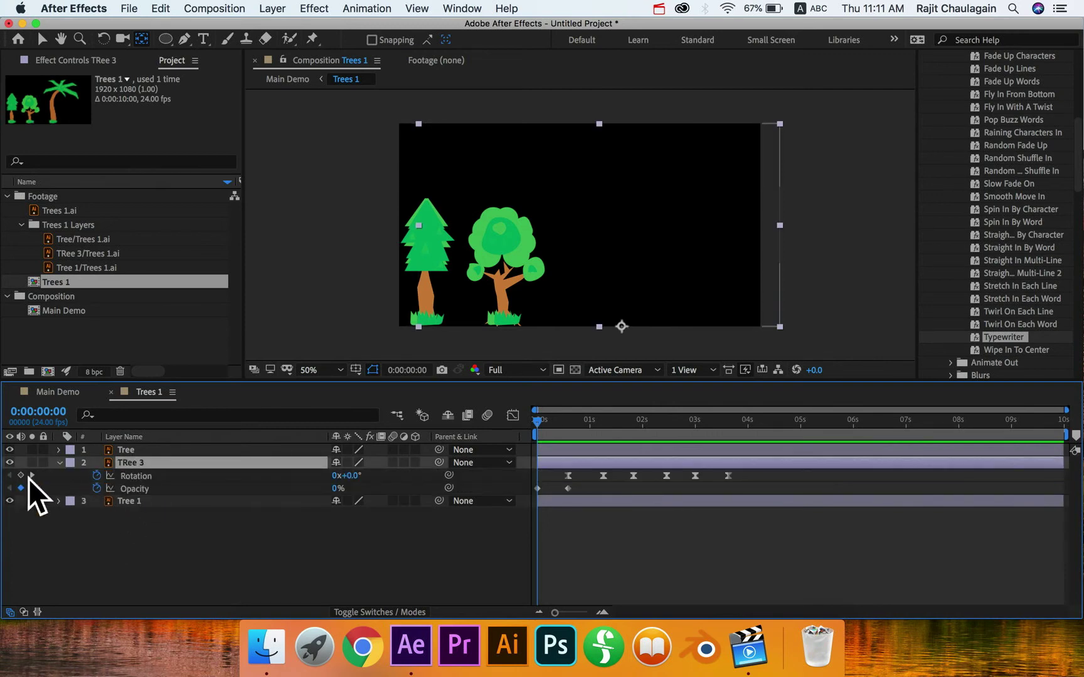
- Return to the Main Demo composition, expand and collapse the Trees 1 layer, and deselect it
left_click(66, 392)
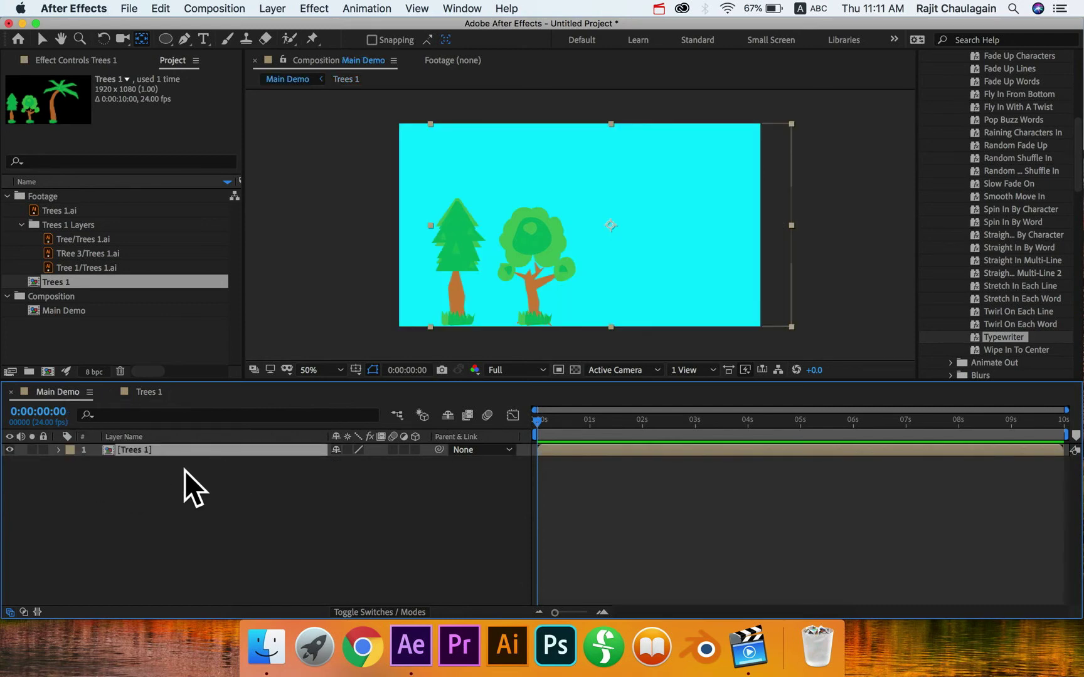
left_click(57, 450)
left_click(59, 451)
left_click(197, 532)
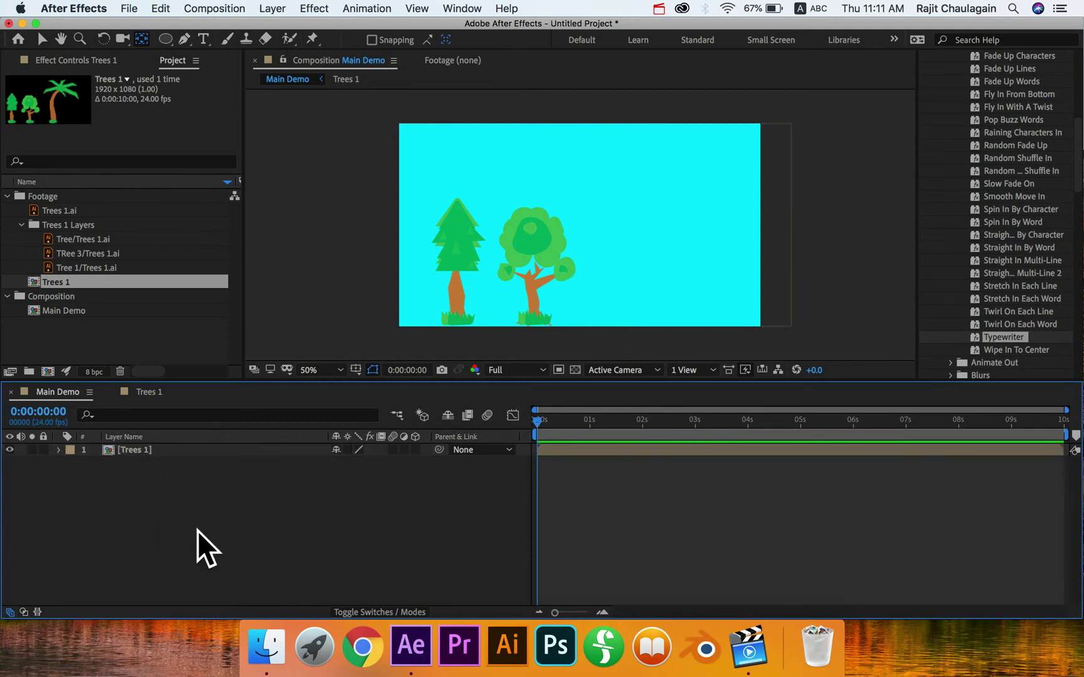
- Reveal and hide the Trees 1 layer's Position, Rotation, Opacity and Scale properties one at a time
left_click(142, 451)
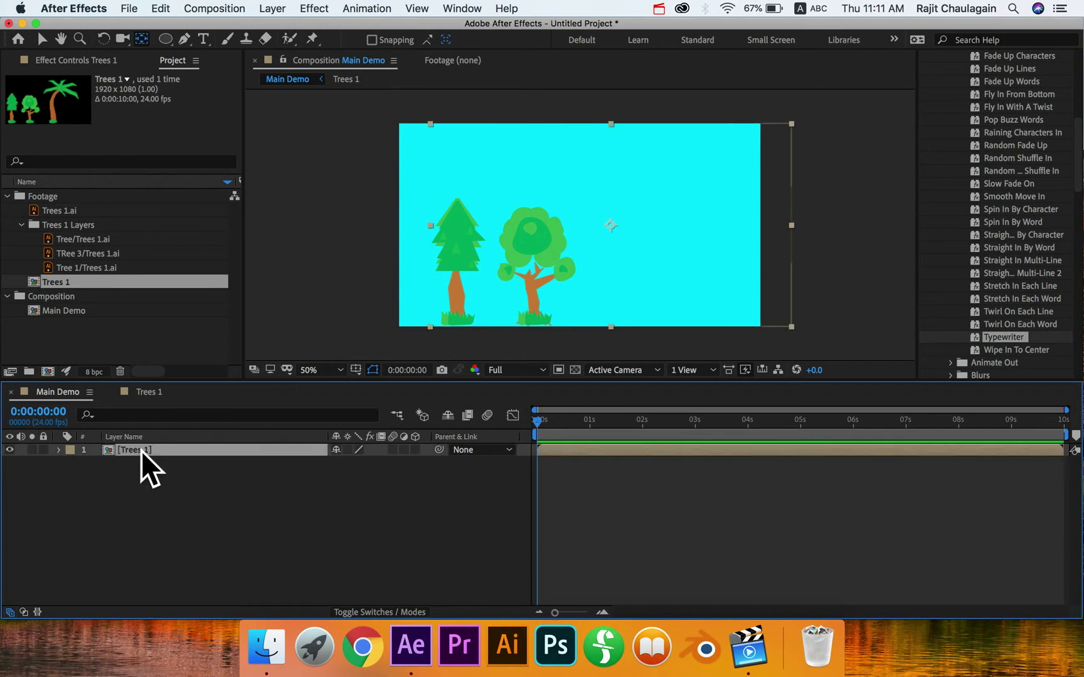
key("p")
left_click(158, 498)
left_click(128, 451)
key("p")
key("r")
key("r")
key("t")
key("t")
key("s")
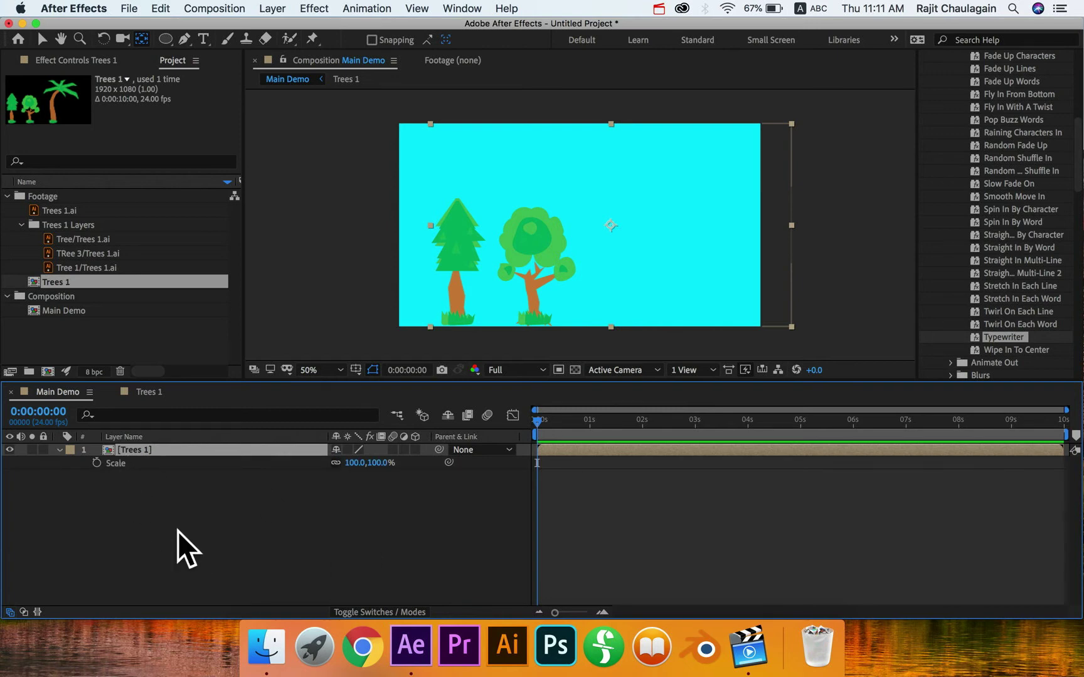
key("s")
left_click(141, 481)
- Add Position keyframes to the Trees 1 layer at 0:00:00:00 and 0:00:00:23, and return the playhead to the start
left_click(140, 452)
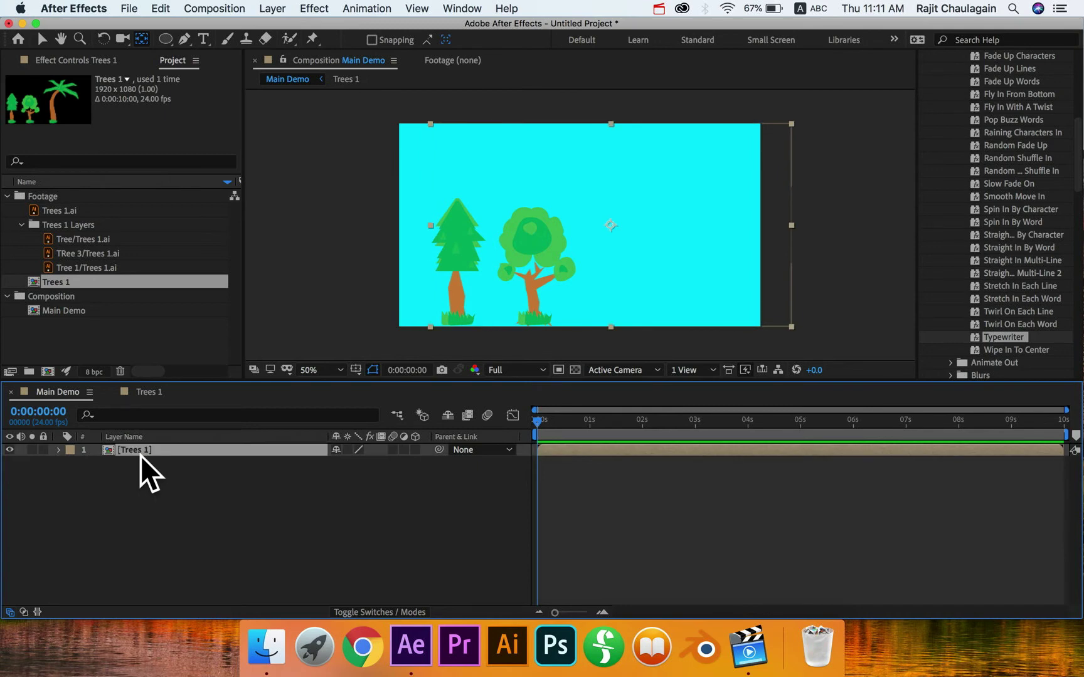
key("p")
left_click(98, 464)
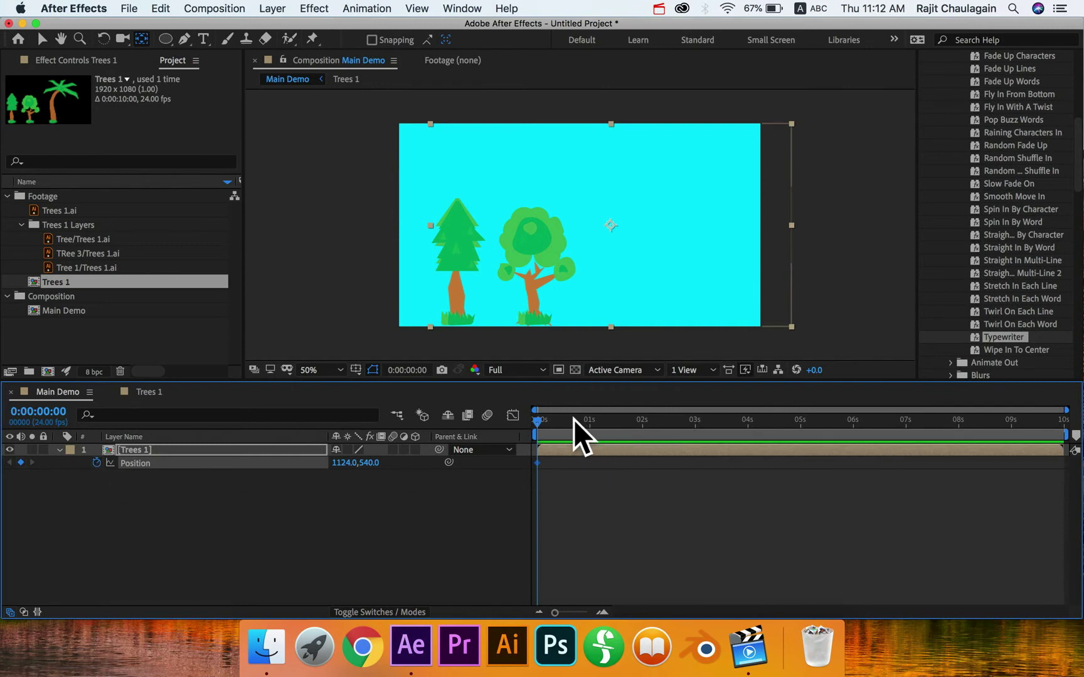
left_click_drag(573, 419, 587, 419)
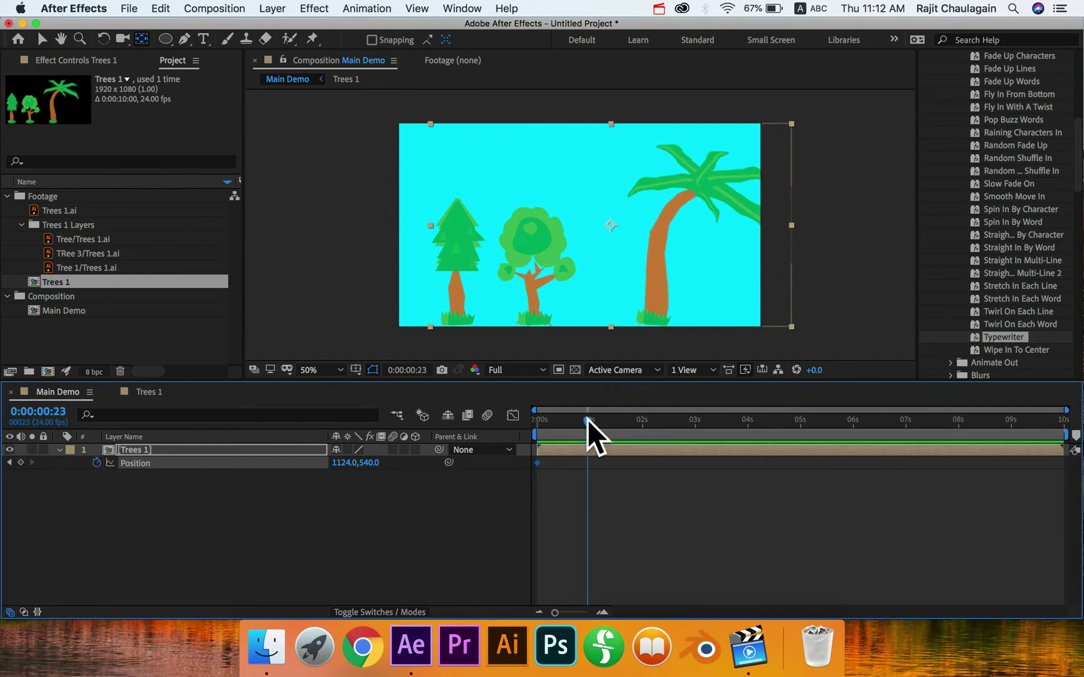
left_click(21, 463)
left_click_drag(587, 421, 515, 422)
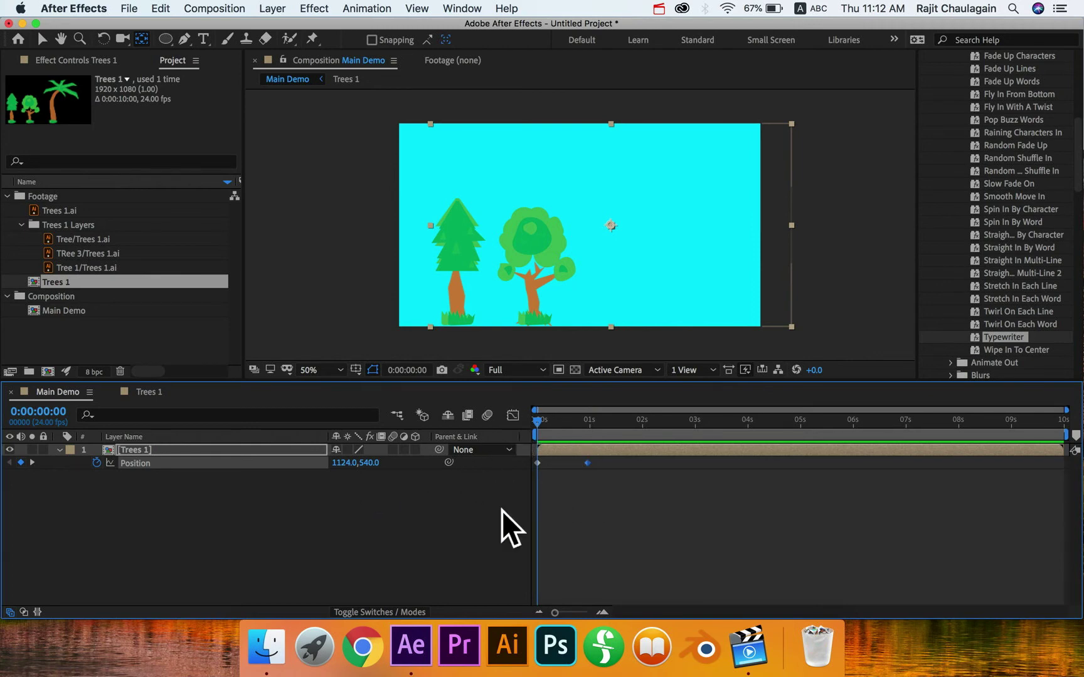
- Set the Trees 1 layer's Position at 0:00:00:00 to 1124, 1355 and preview the animation
left_click_drag(367, 463, 975, 469)
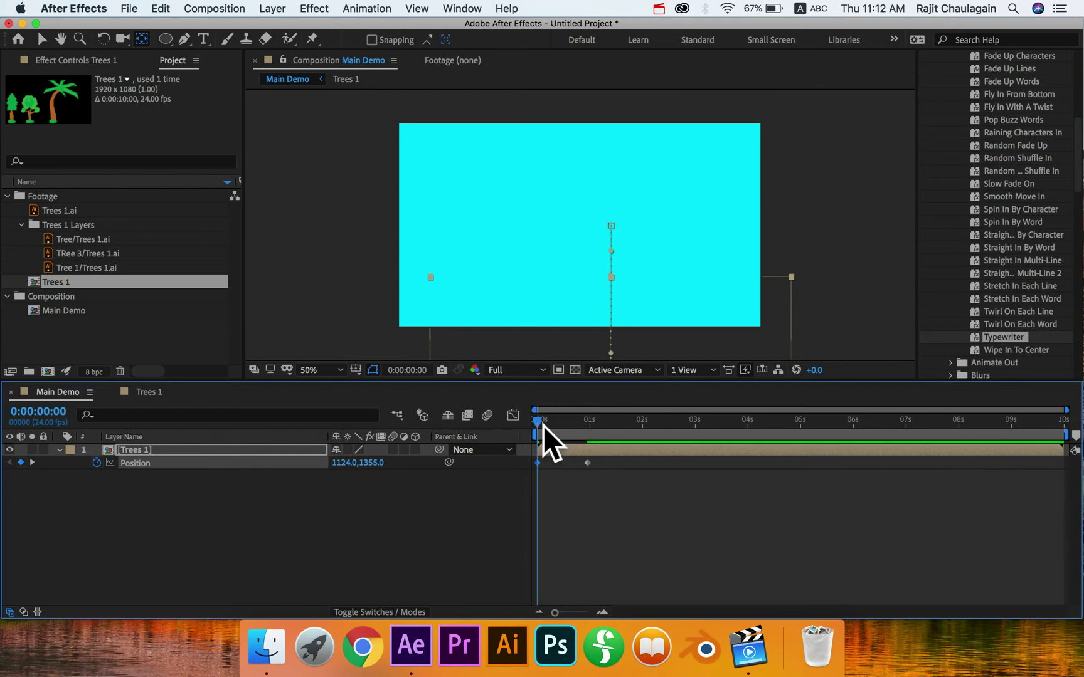
key("space")
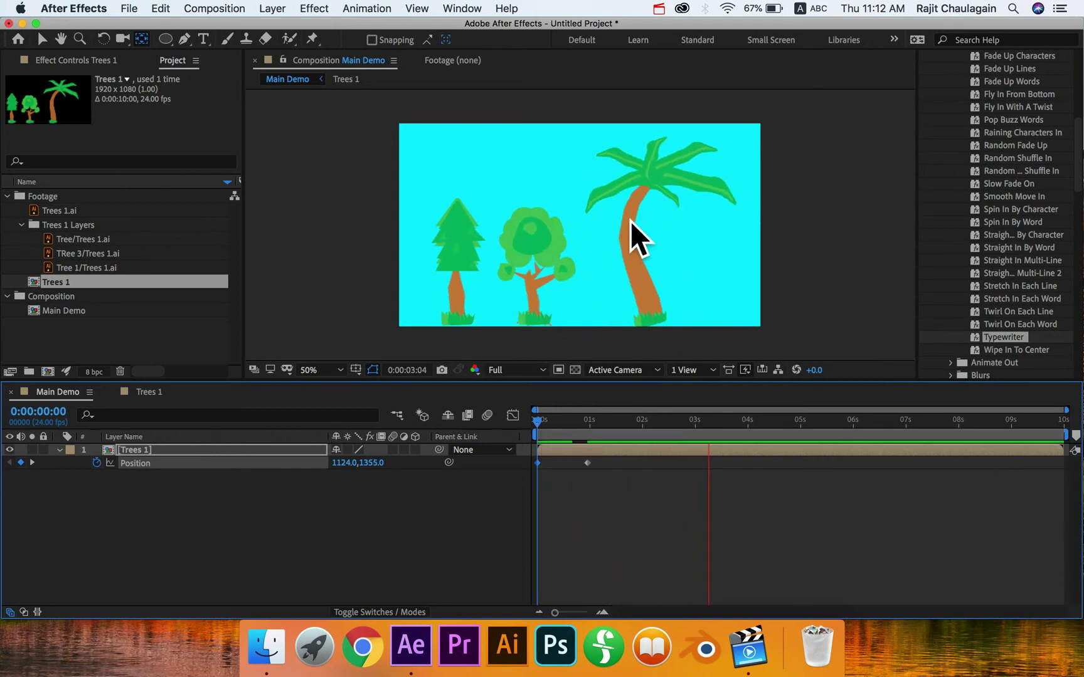
left_click_drag(587, 420, 535, 421)
- Apply Easy Ease to both Position keyframes of the Trees 1 layer and preview the eased motion from the start
left_click(636, 498)
left_click_drag(654, 504, 522, 448)
key("F9")
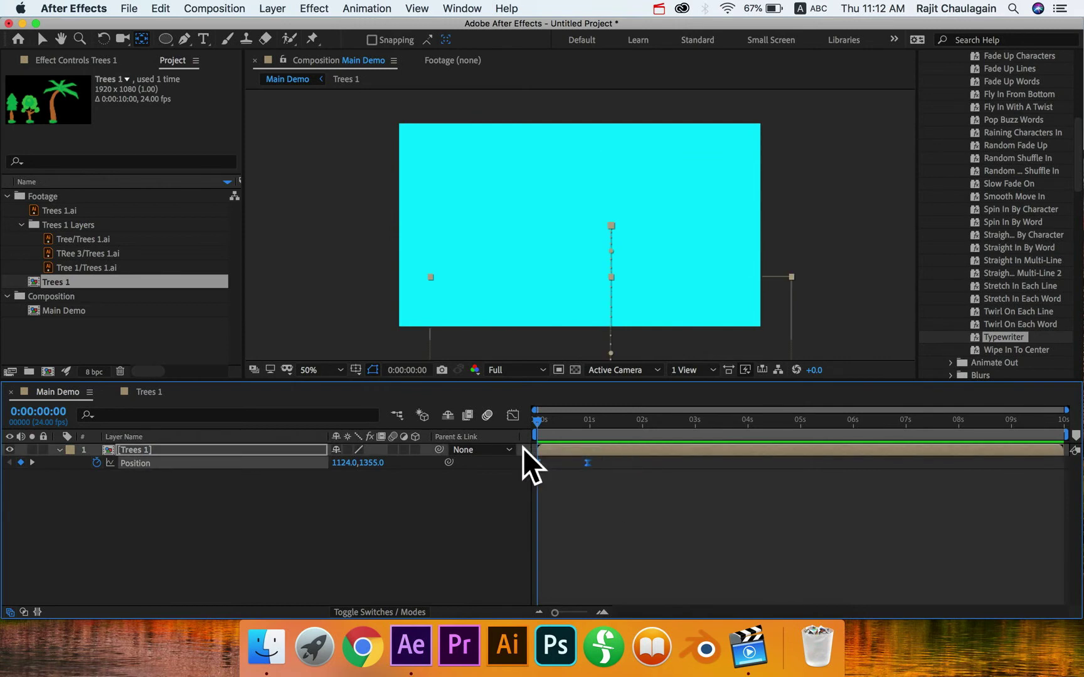
left_click(612, 527)
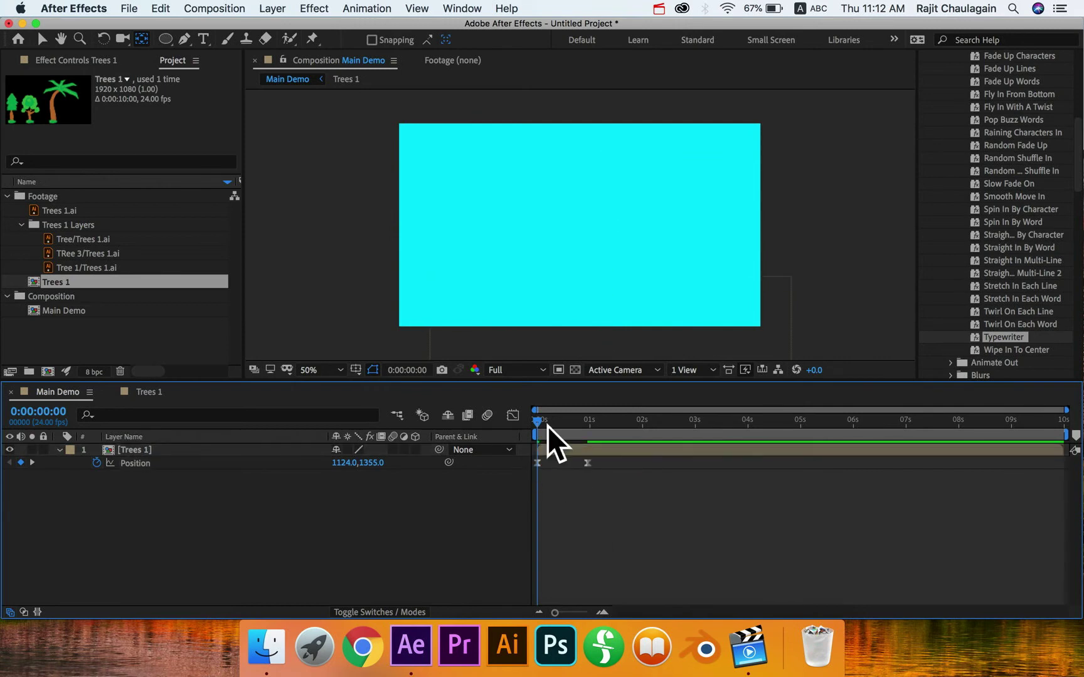
key("space")
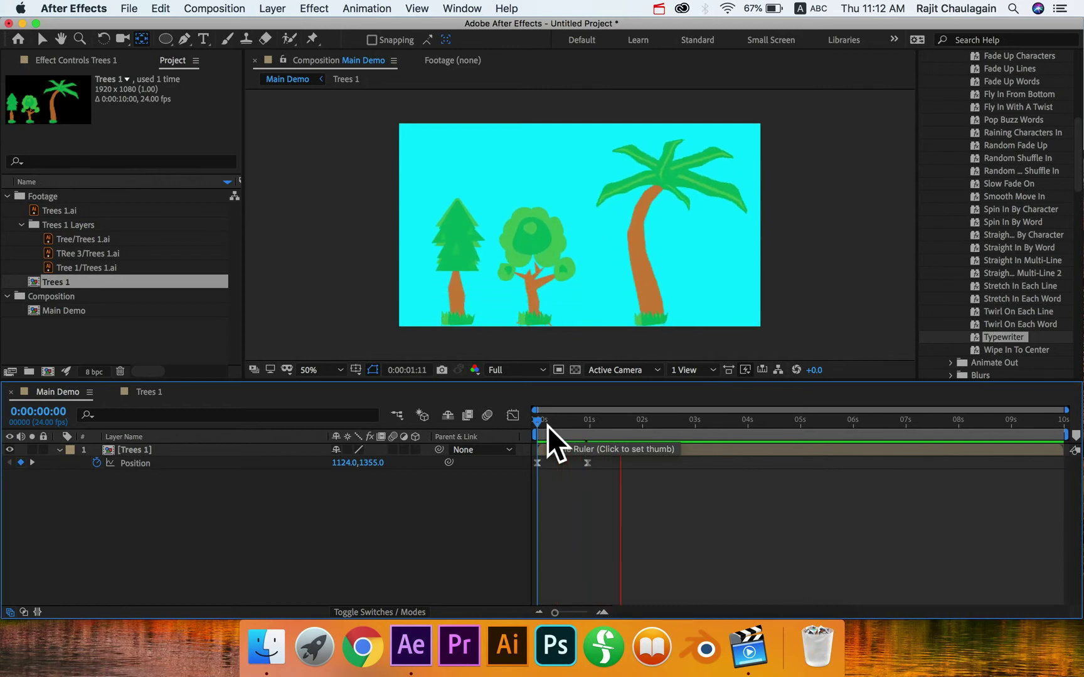
key("space")
left_click_drag(559, 421, 533, 421)
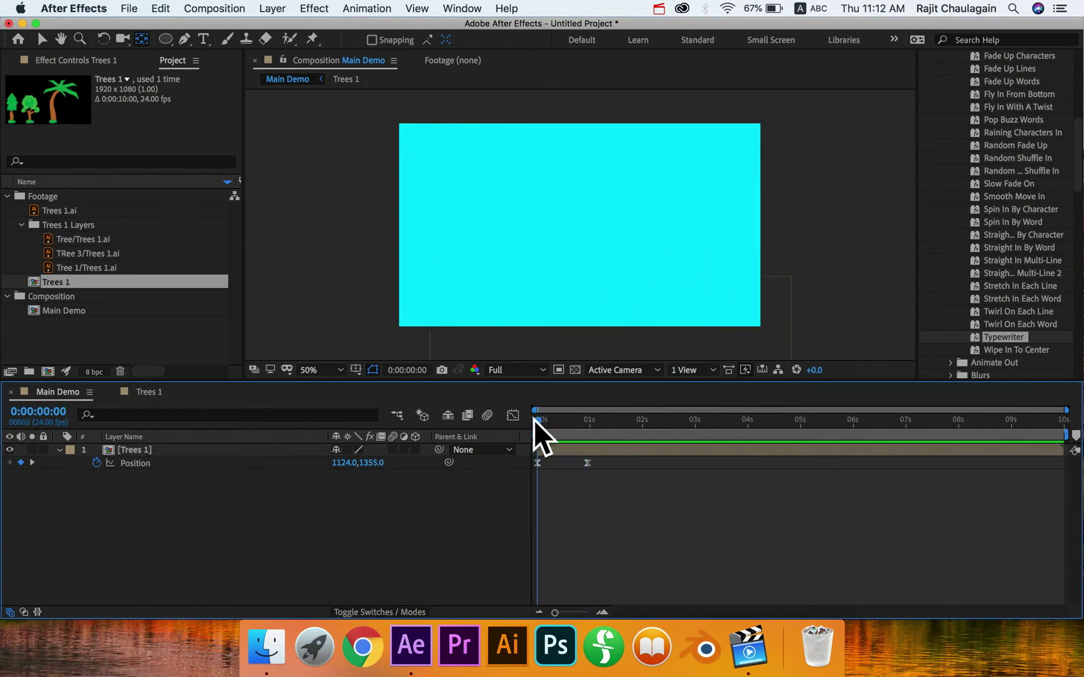
key("space")
key("space")
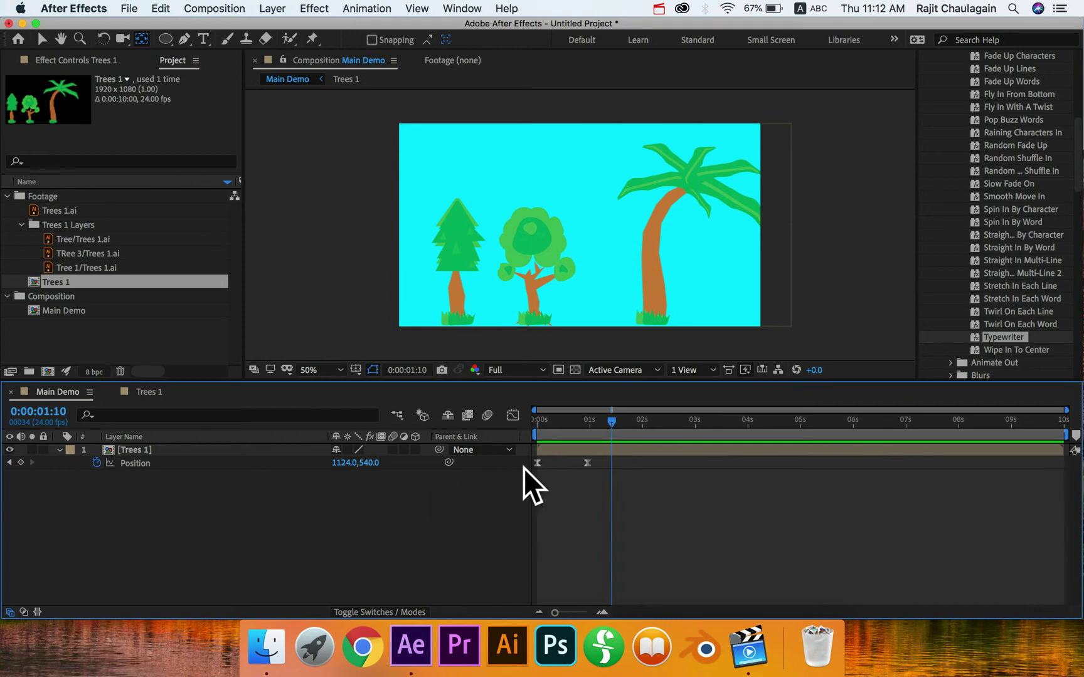
- Scale the Trees 1 layer down to 58%
left_click(137, 449)
key("s")
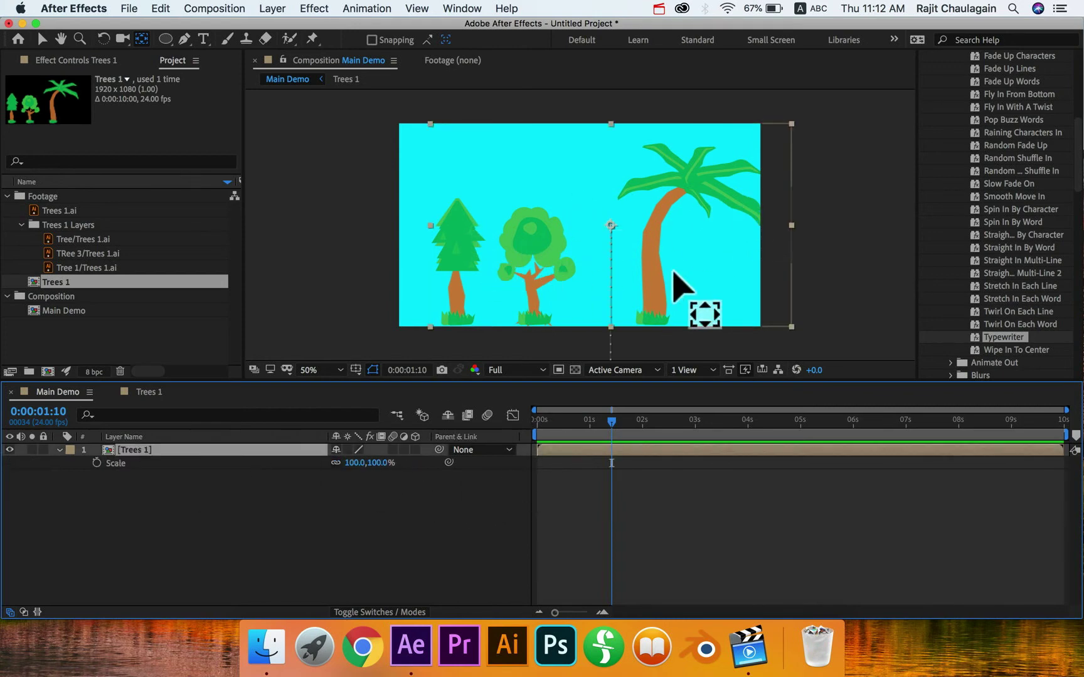
left_click_drag(351, 462, 340, 462)
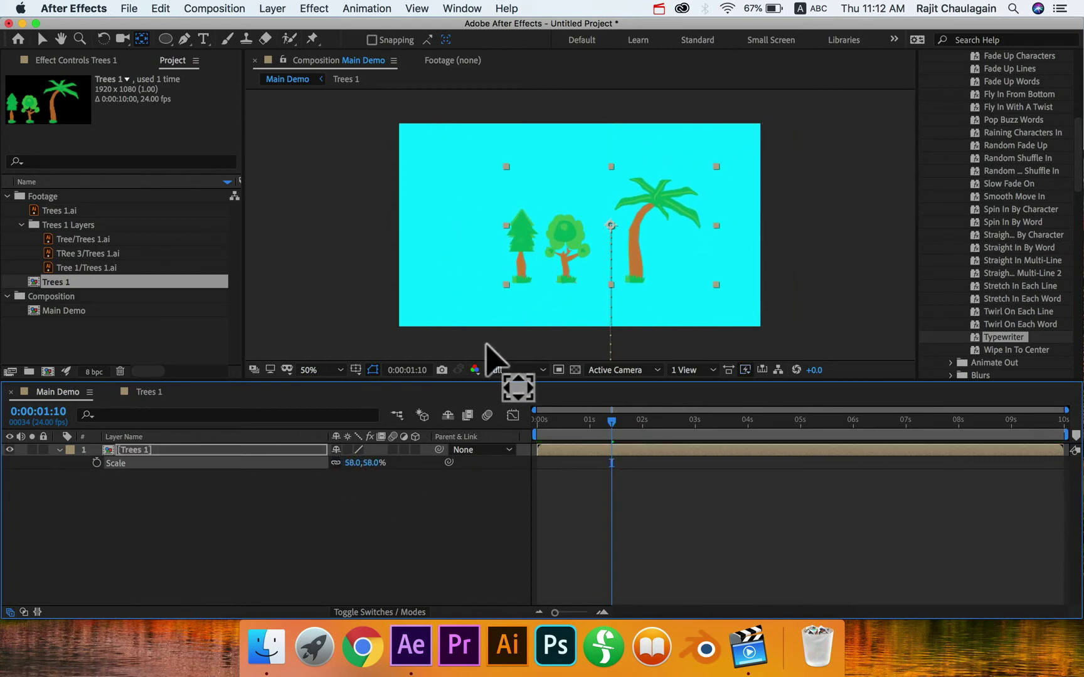
- Set the Trees 1 layer's Position keyframe at 0:00:00:23 to 1124, 772, move to 0:00:01:03 and deselect the layer
left_click(138, 450)
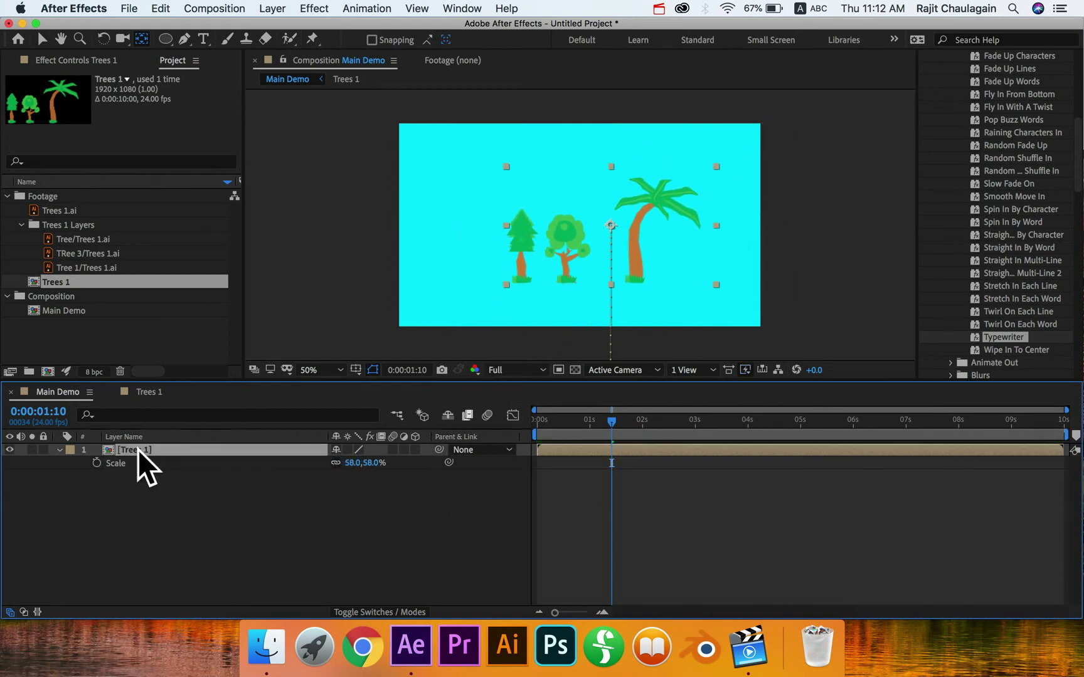
key("p")
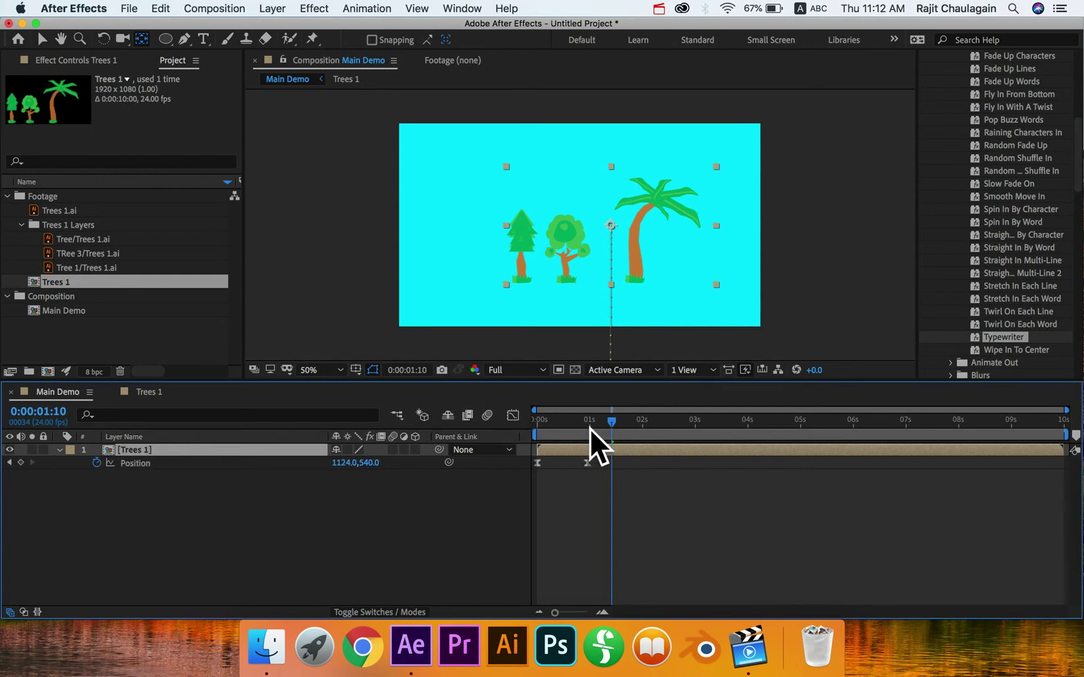
left_click_drag(372, 463, 590, 463)
key("Delete")
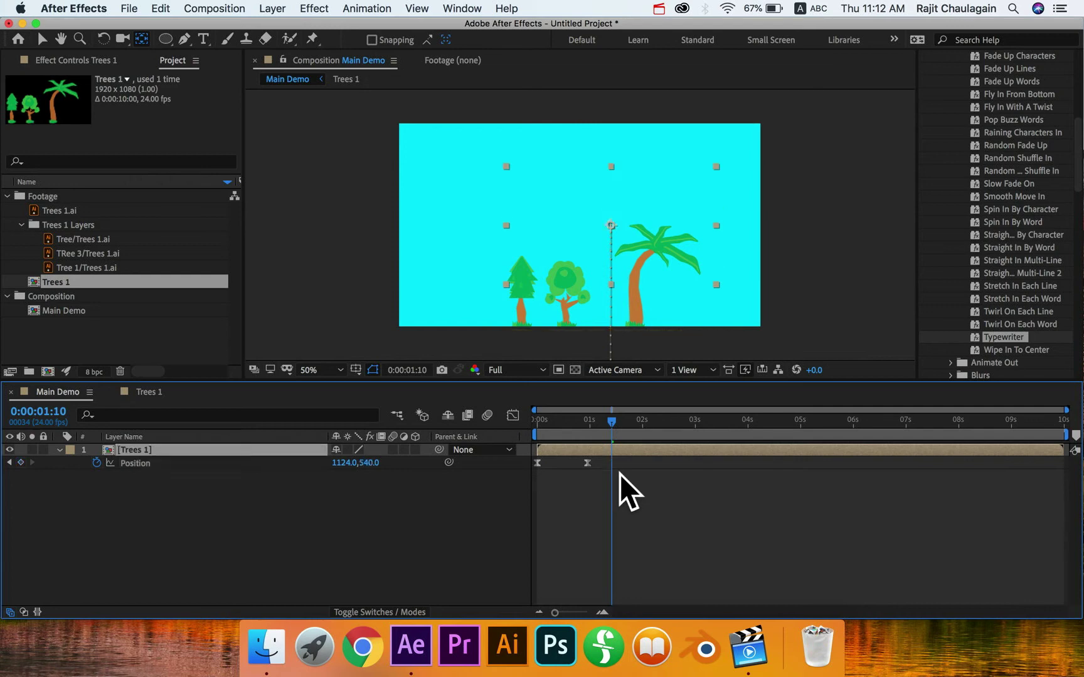
mouse_move(558, 420)
left_mouse_down()
mouse_move(535, 420)
mouse_move(543, 421)
left_mouse_up()
left_click(588, 419)
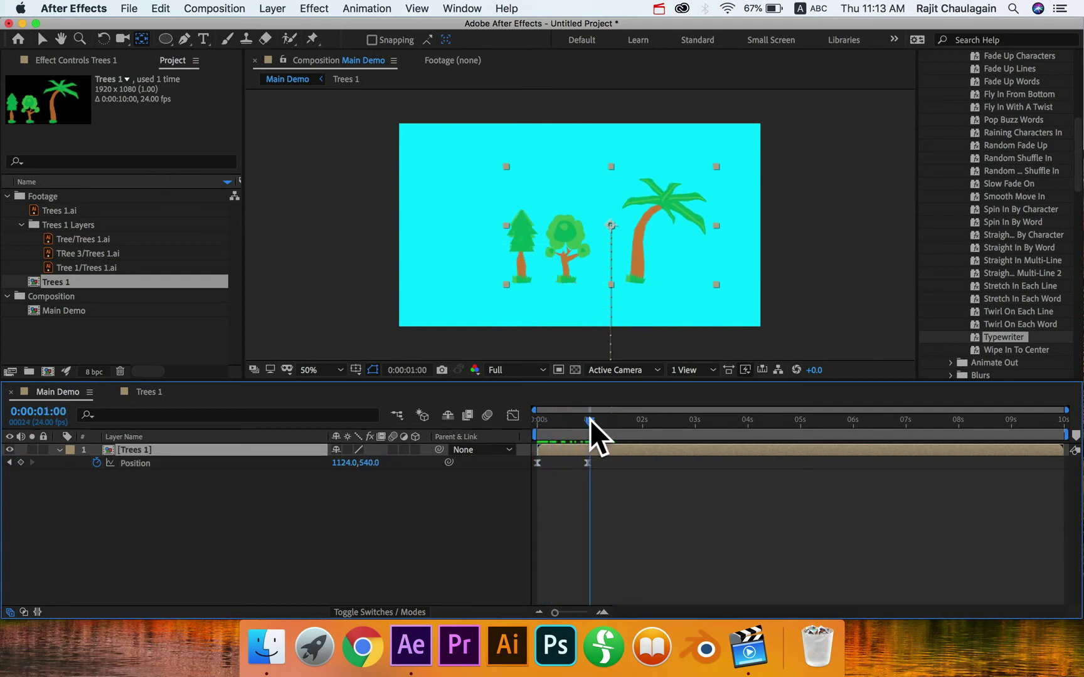
left_click_drag(589, 419, 588, 420)
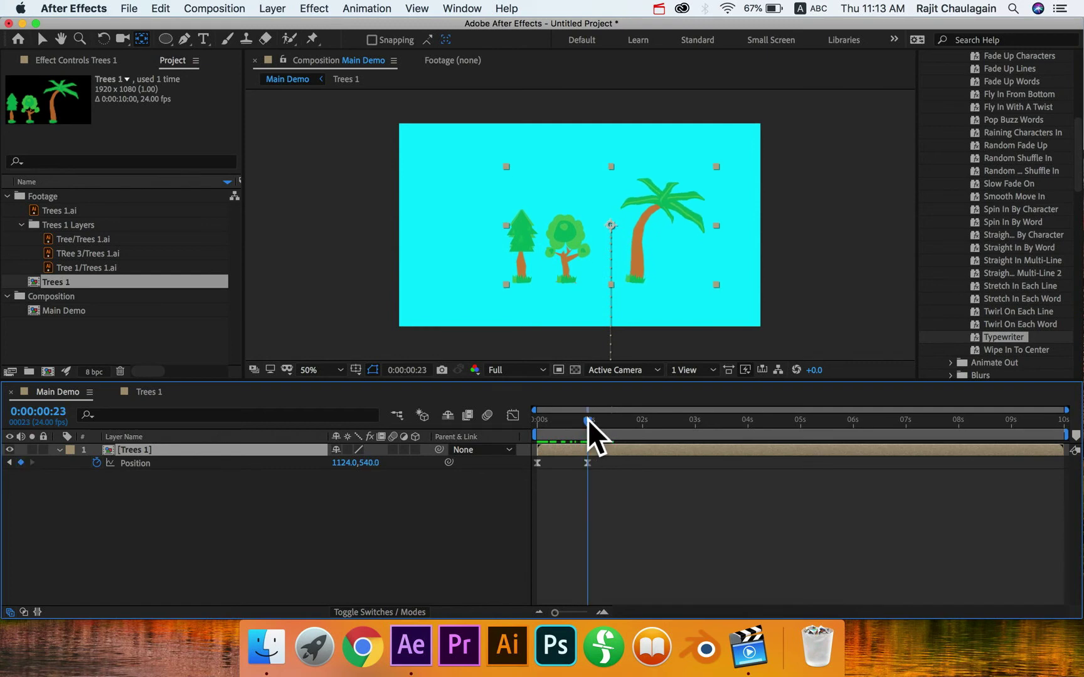
mouse_move(588, 466)
left_click_drag(377, 465, 602, 420)
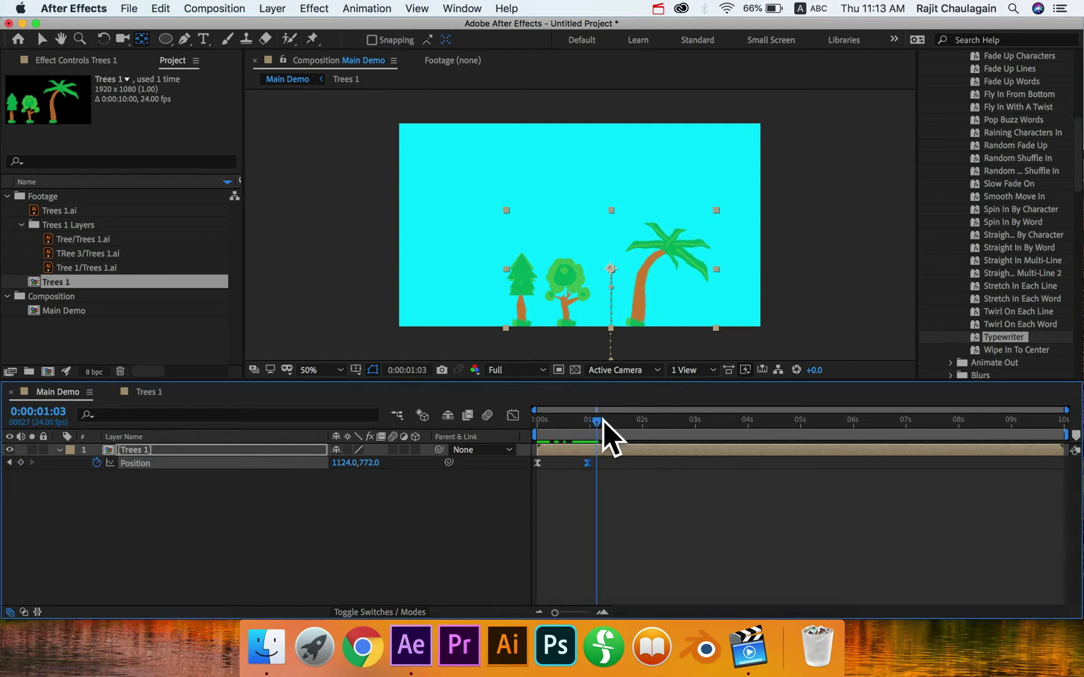
left_click(307, 512)
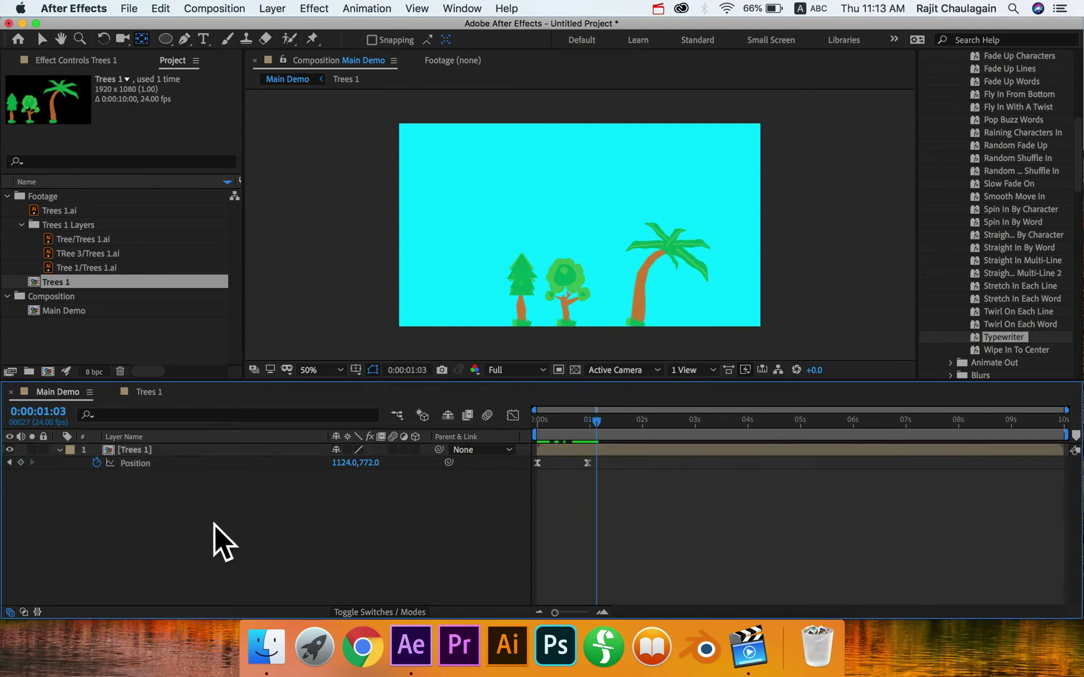
- Add a text layer reading "I am a TREE" above the trees in Main Demo
left_click(204, 39)
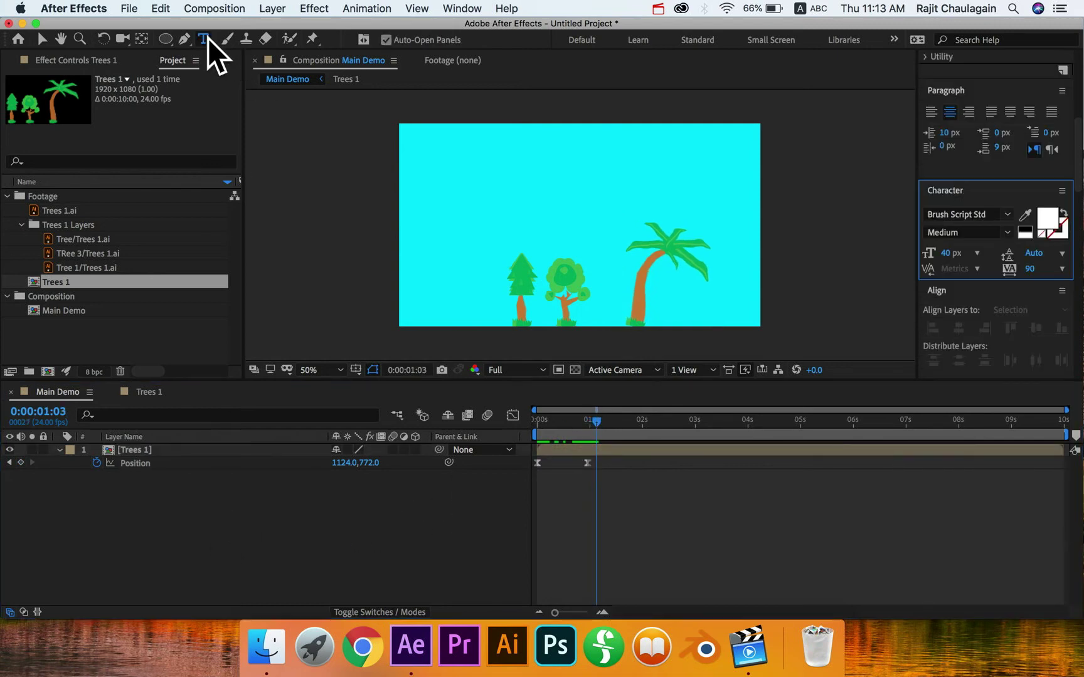
left_click(513, 185)
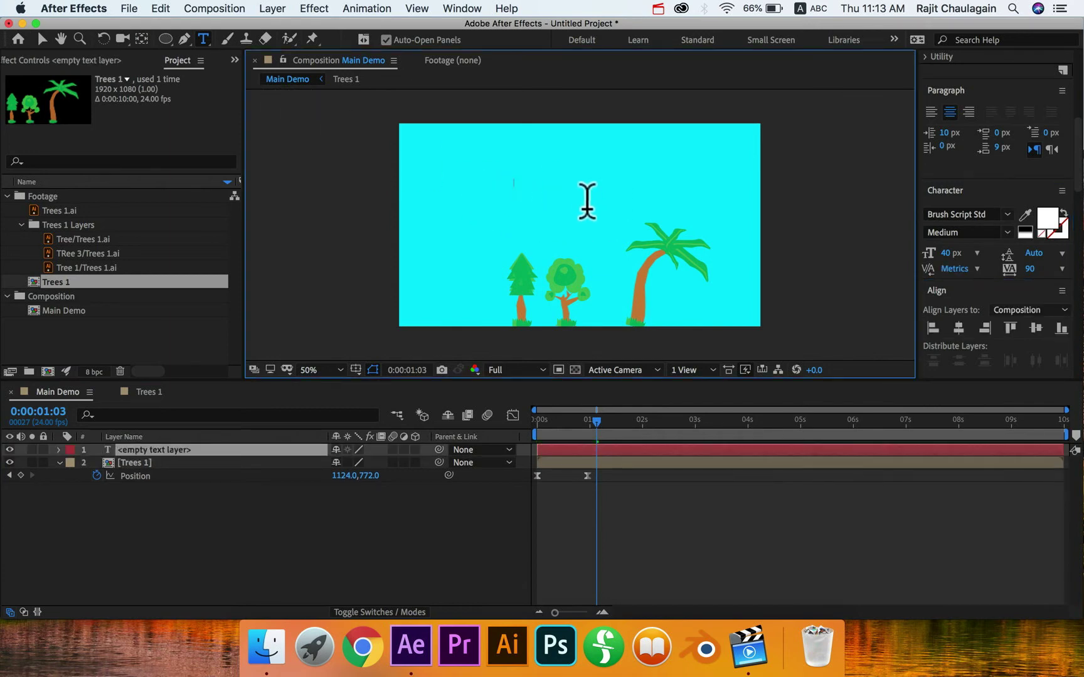
type("I am a TREE")
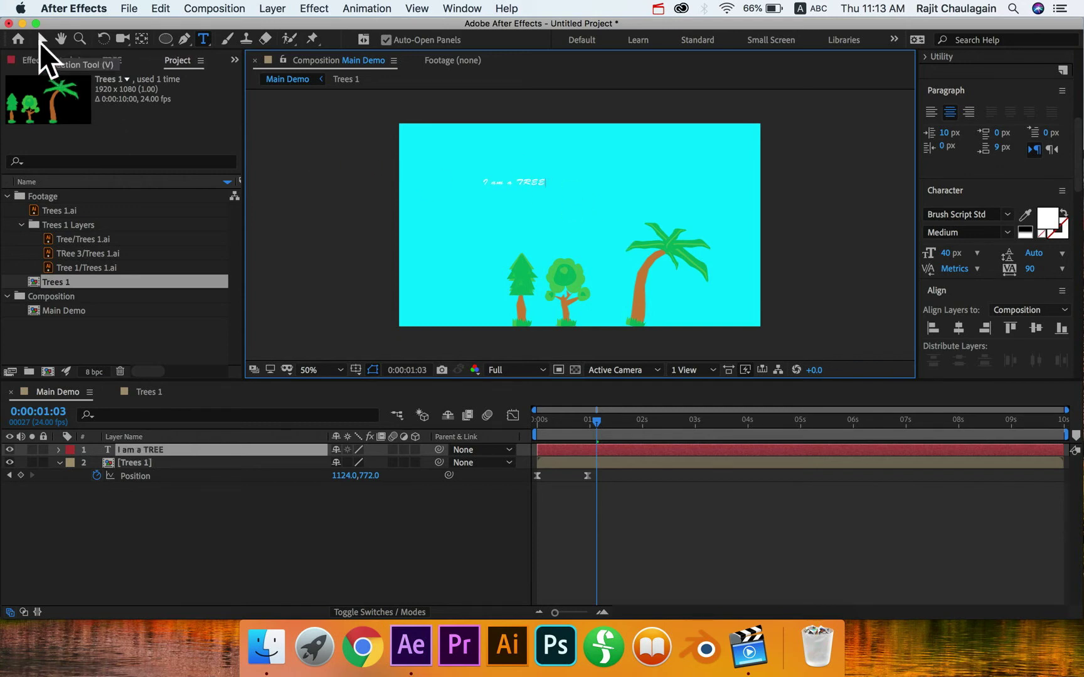
left_click(41, 39)
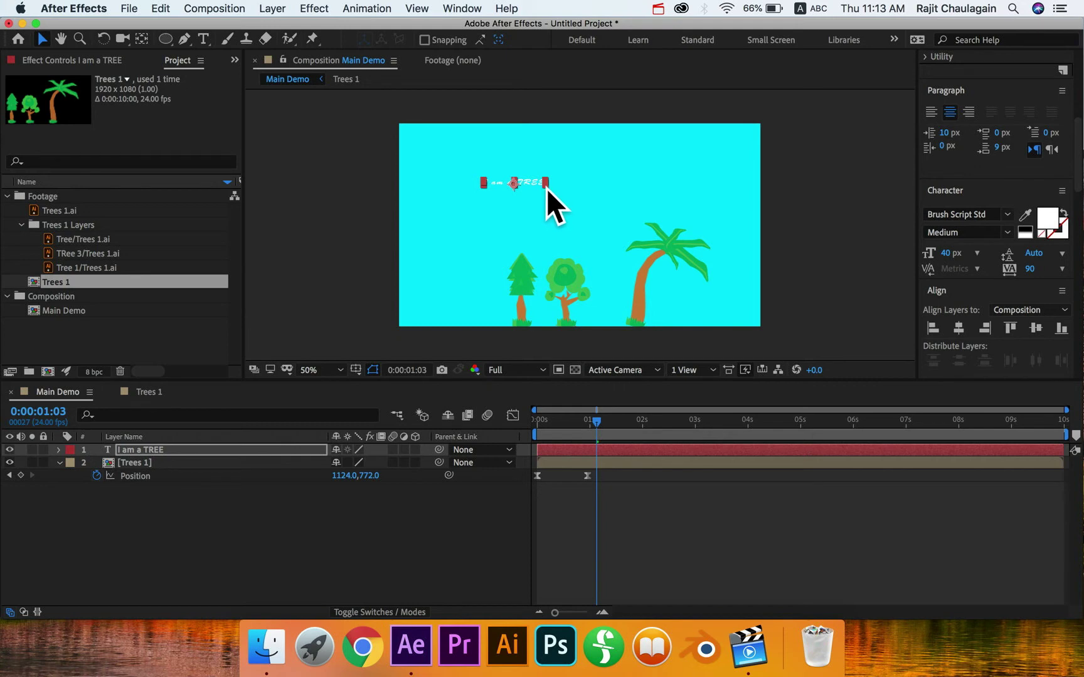
- Enlarge the "I am a TREE" text and move it above the trees, to about 980, 364
left_click_drag(549, 186, 599, 243)
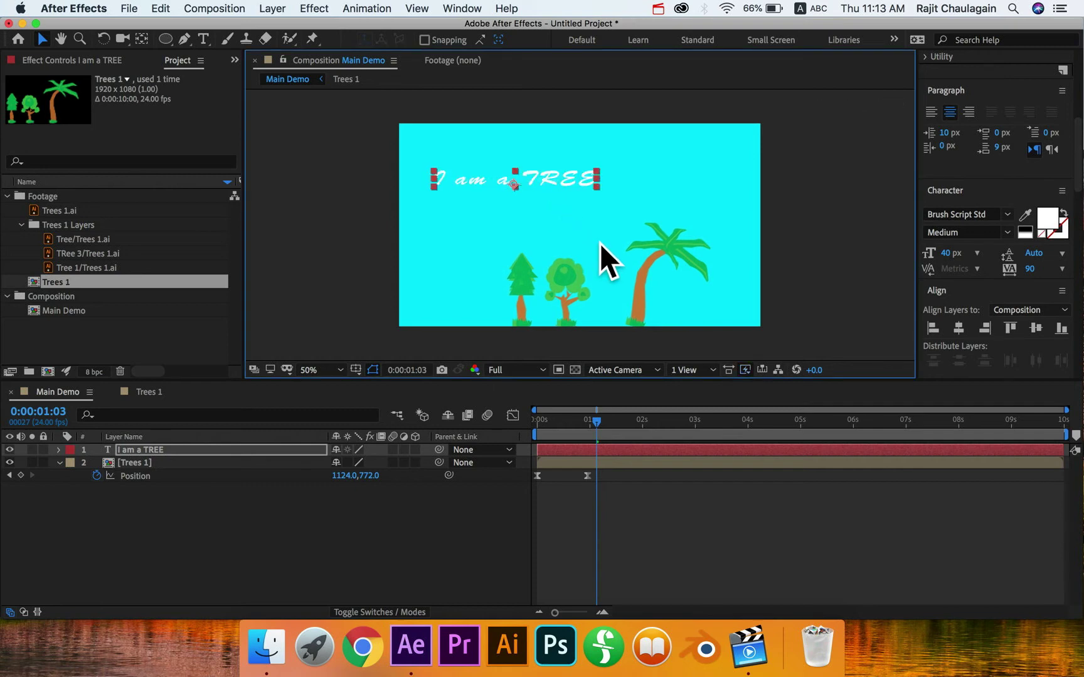
left_click_drag(600, 243, 644, 256)
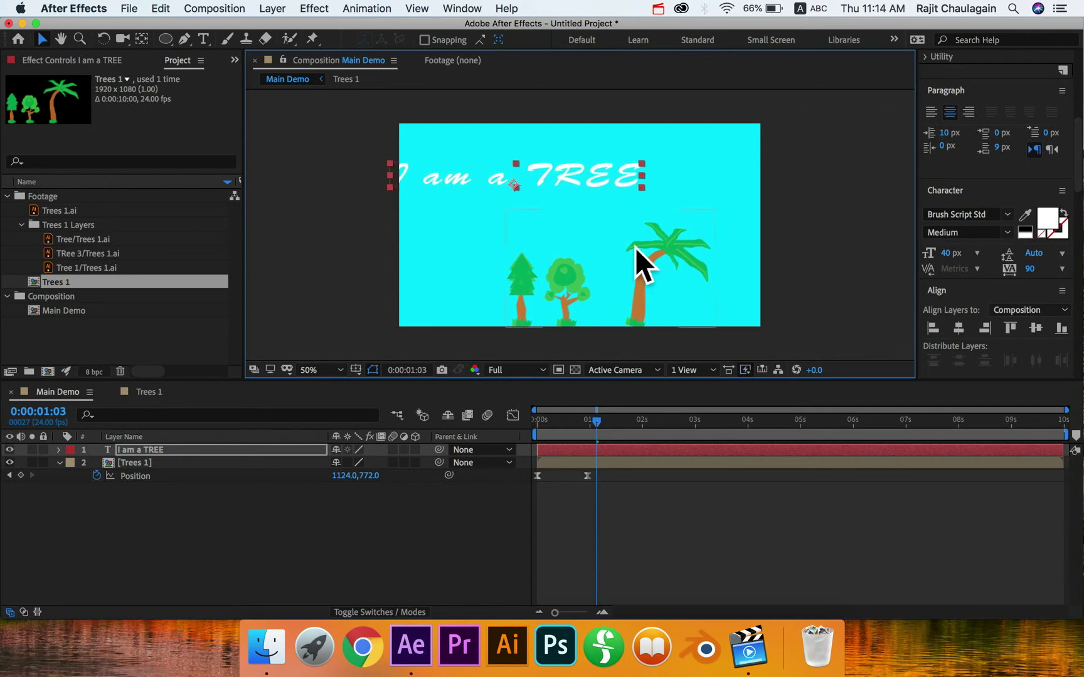
left_click_drag(568, 176, 658, 192)
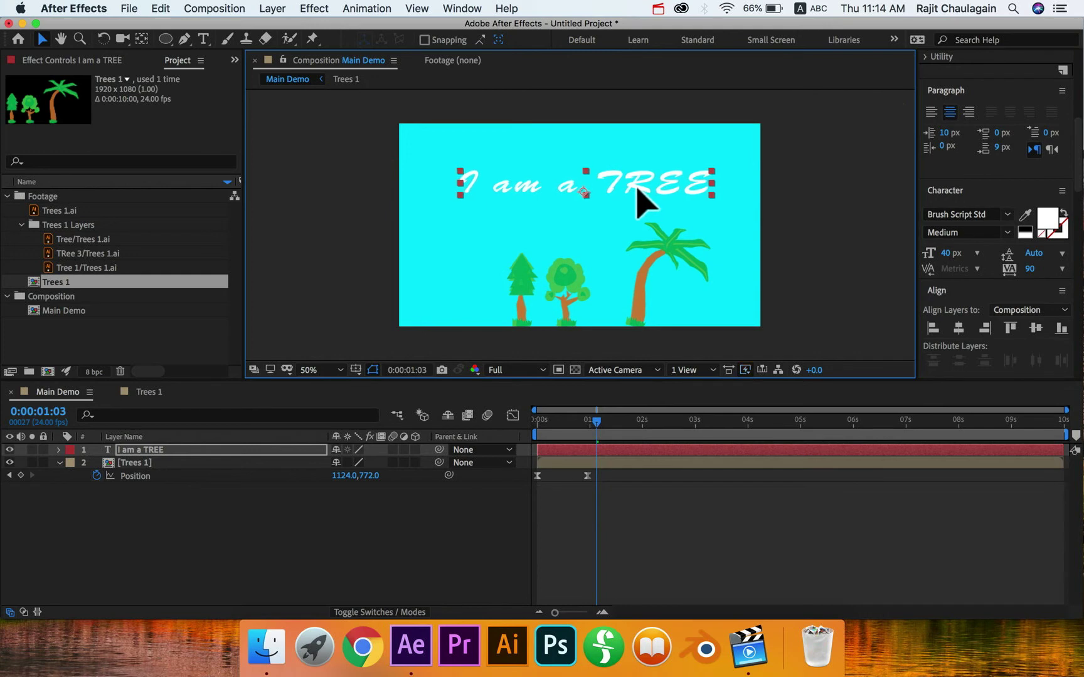
- Collapse the Trees 1 layer's properties in the timeline, switching selection between the text and Trees 1 layers
left_click(140, 465)
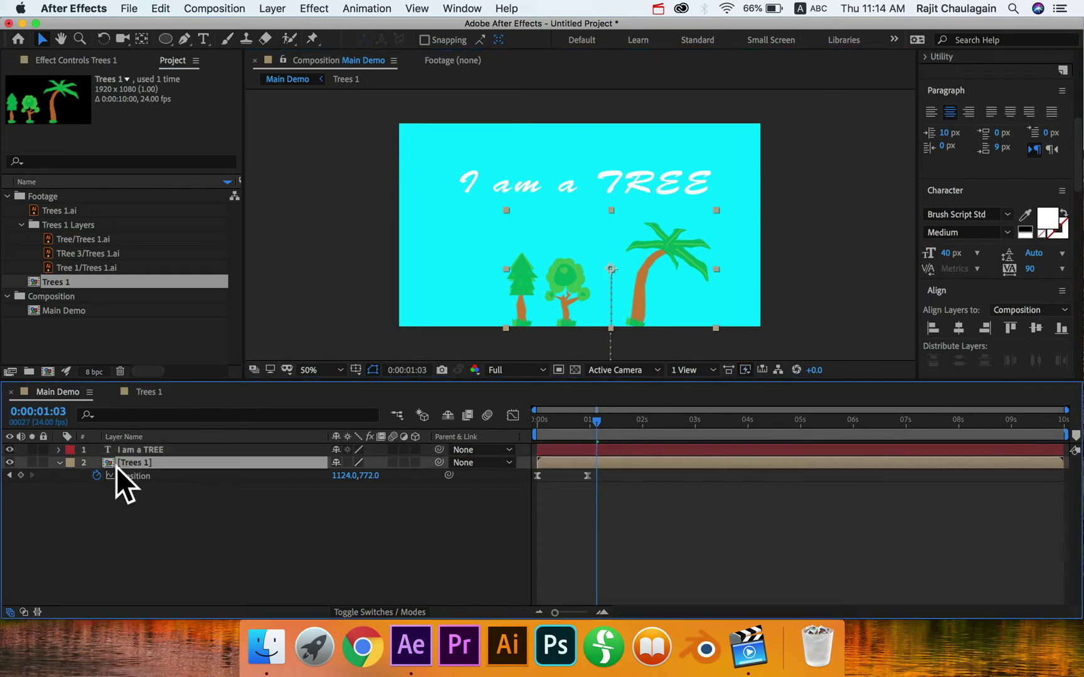
left_click(58, 463)
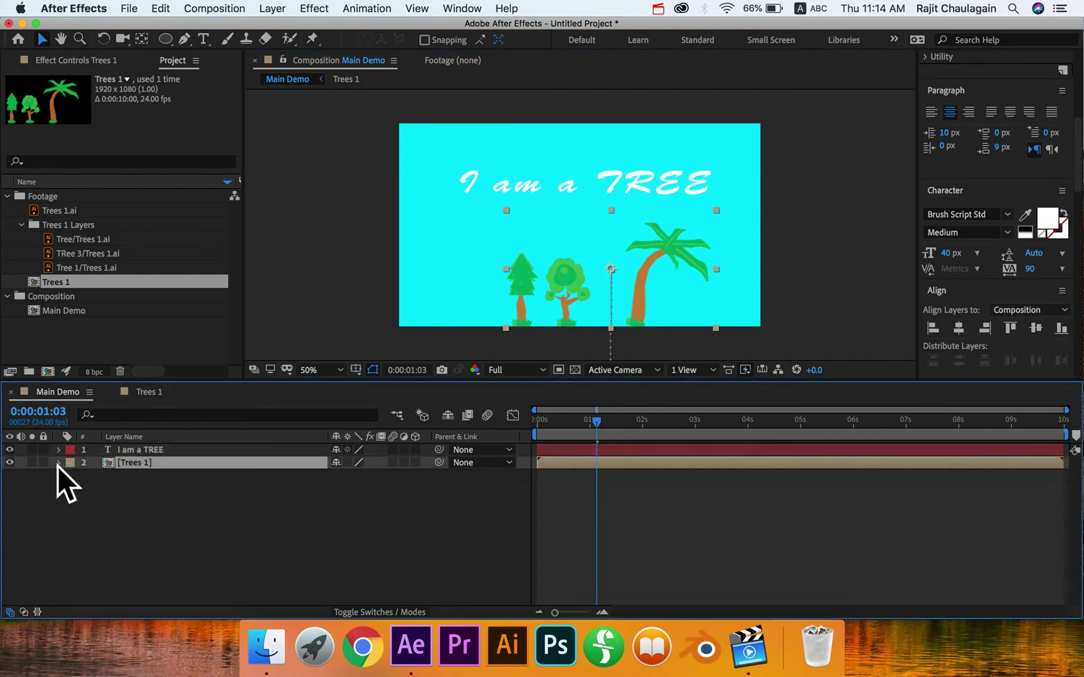
key("p")
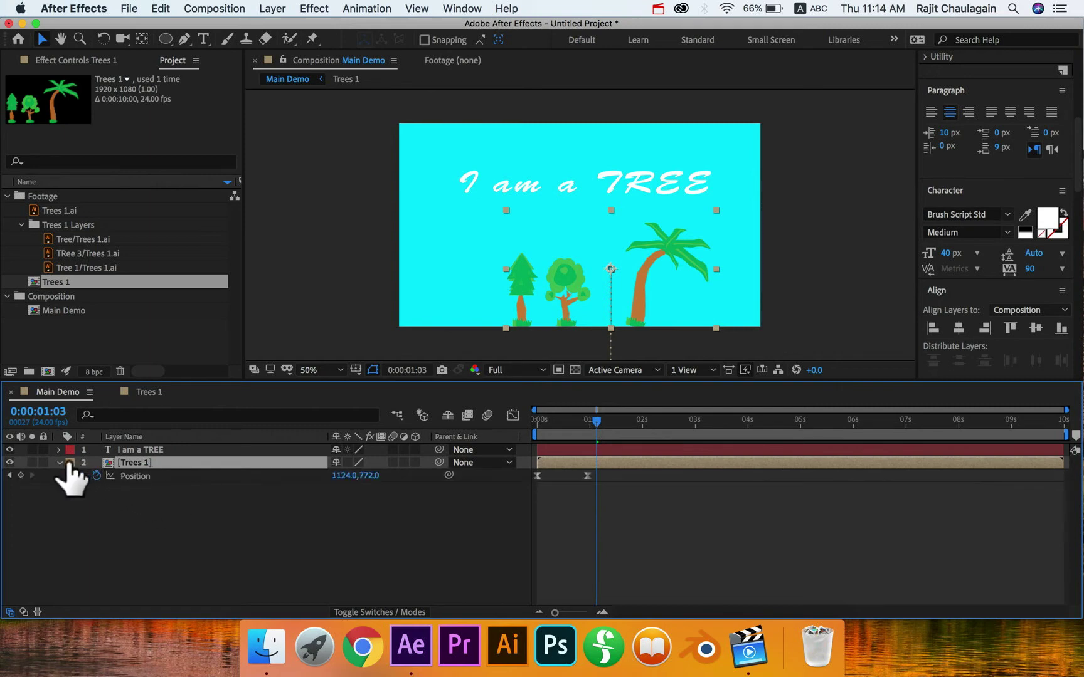
left_click(59, 463)
left_click(140, 451)
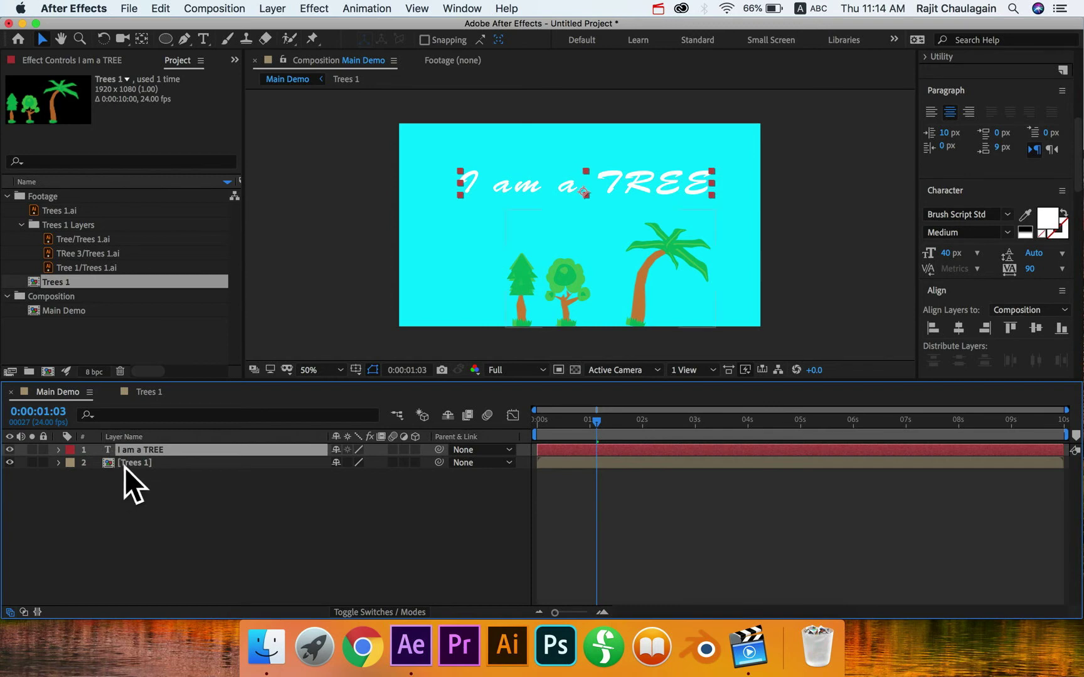
left_click(126, 467)
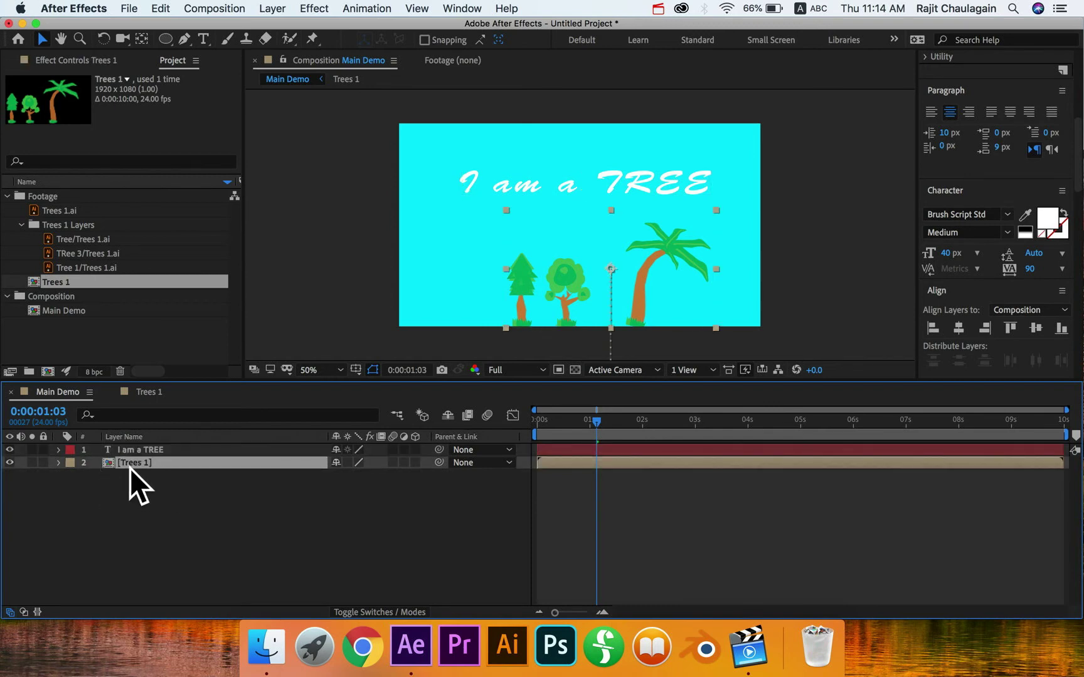
- Add Position keyframes to the "I am a TREE" layer at 0:00:01:03 and 0:00:01:20
left_click(133, 450)
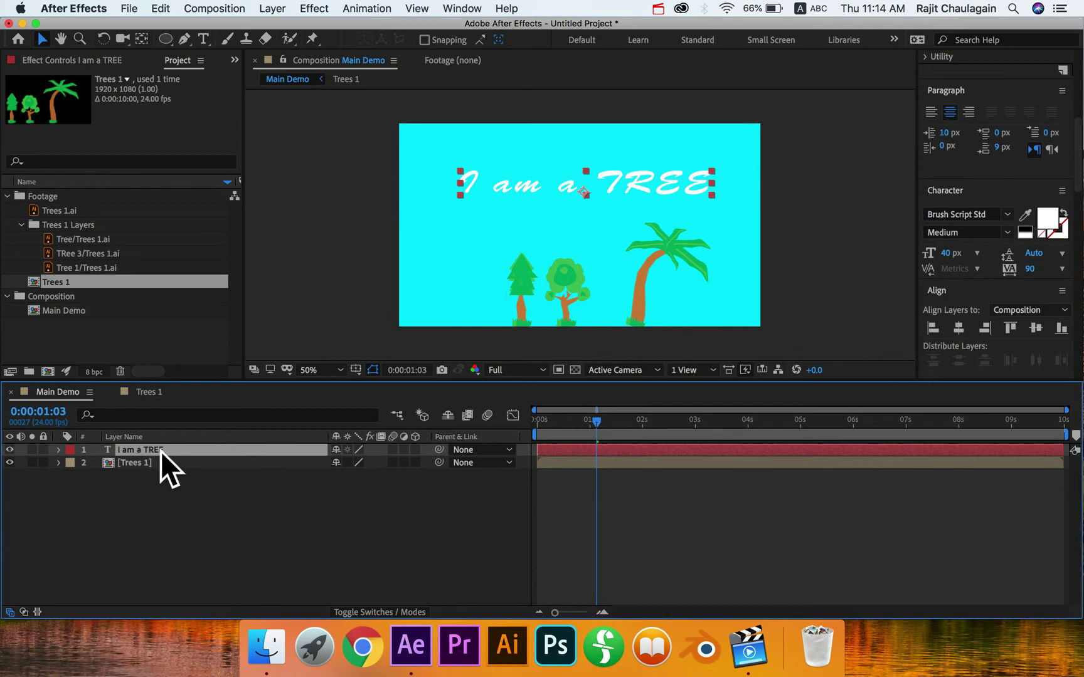
key("p")
left_click(97, 463)
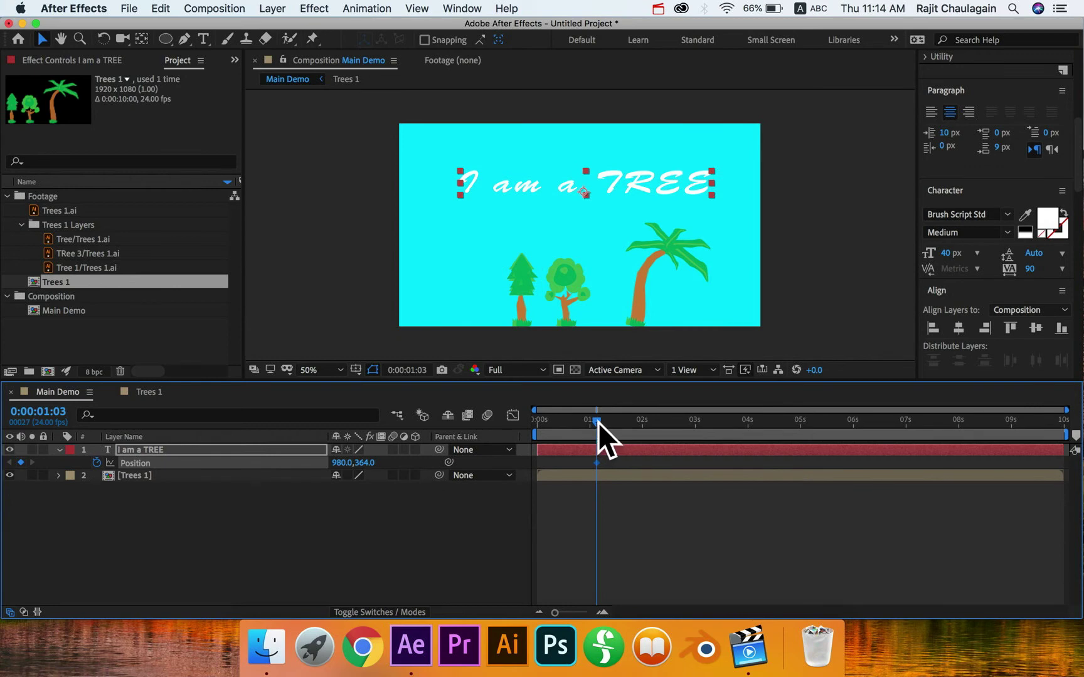
mouse_move(599, 422)
left_mouse_down()
mouse_move(613, 422)
mouse_move(549, 423)
mouse_move(598, 424)
left_mouse_up()
left_click_drag(599, 416, 637, 419)
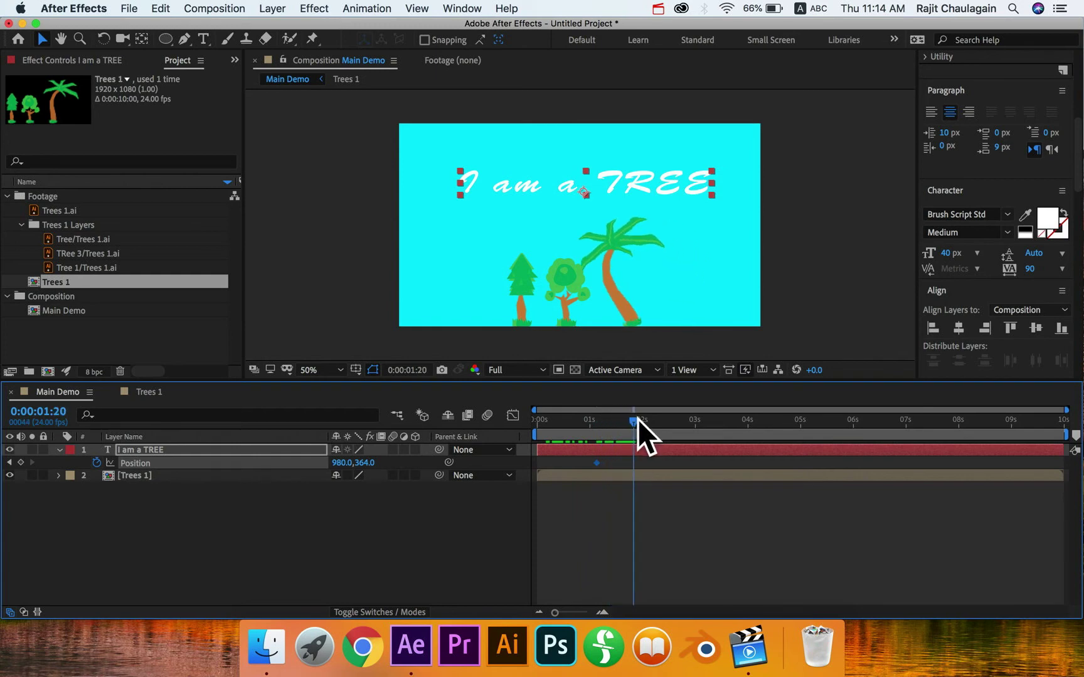
left_click(22, 463)
- Set the text layer's Position at 0:00:01:03 to 980, -164 and preview its entrance
left_click_drag(610, 424, 596, 421)
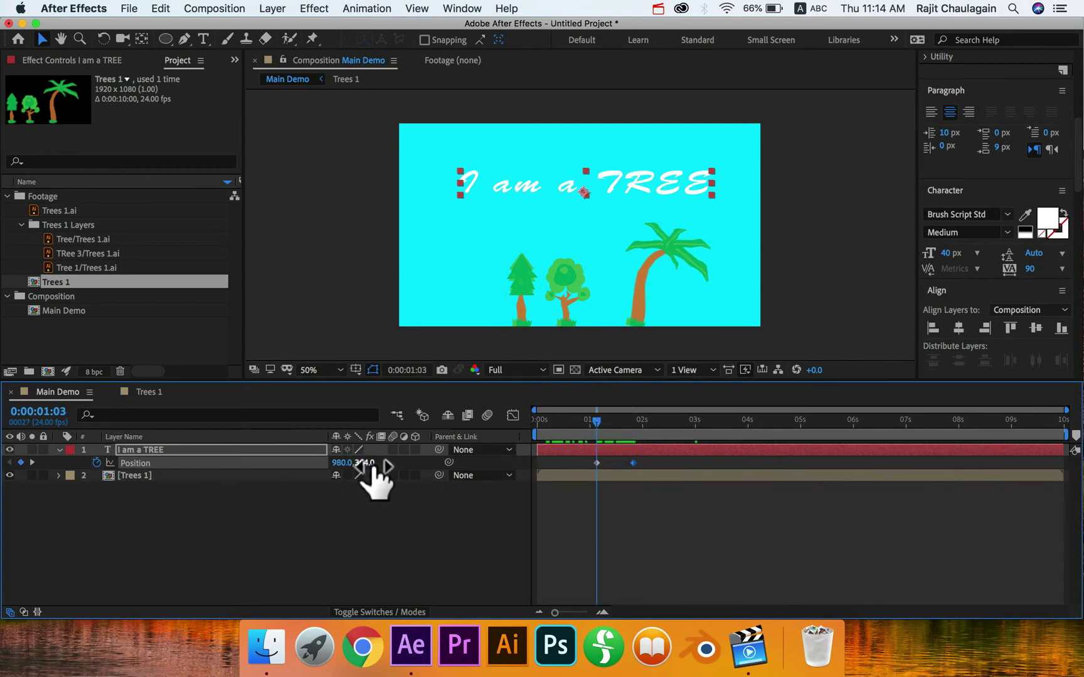
left_click_drag(370, 464, 10, 442)
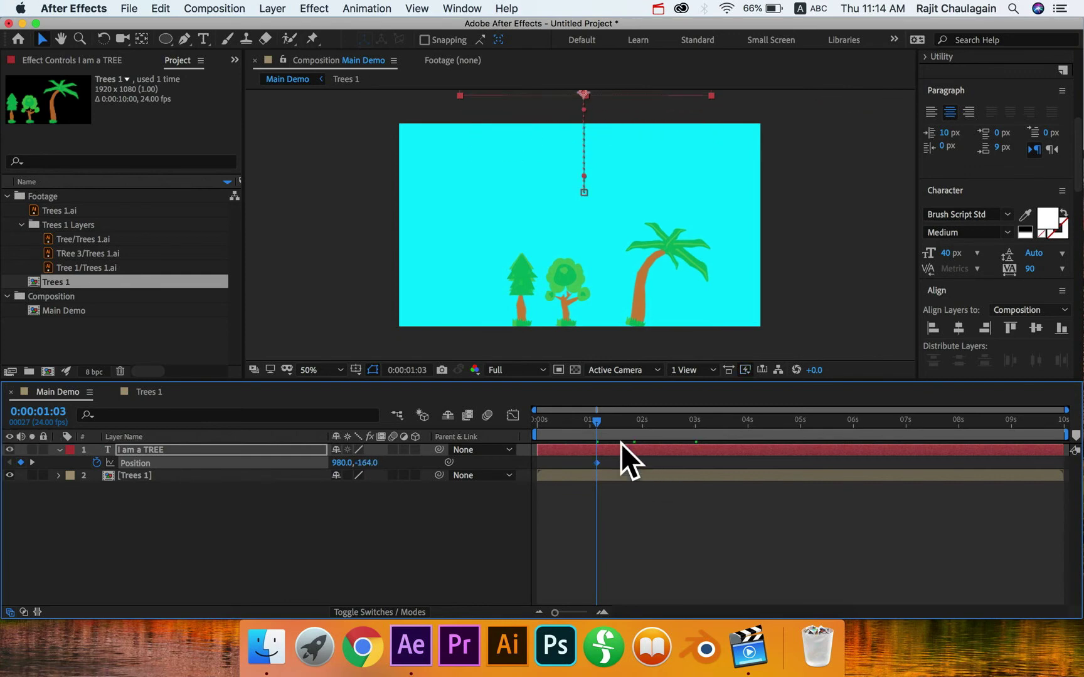
left_click(593, 418)
key("space")
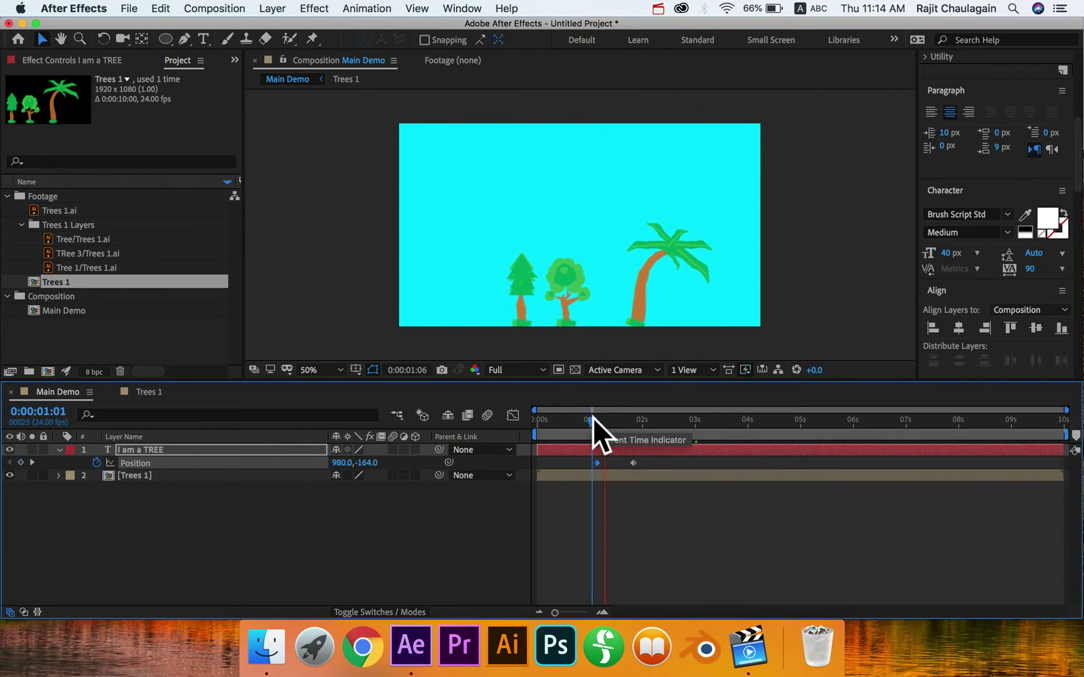
left_click(593, 419)
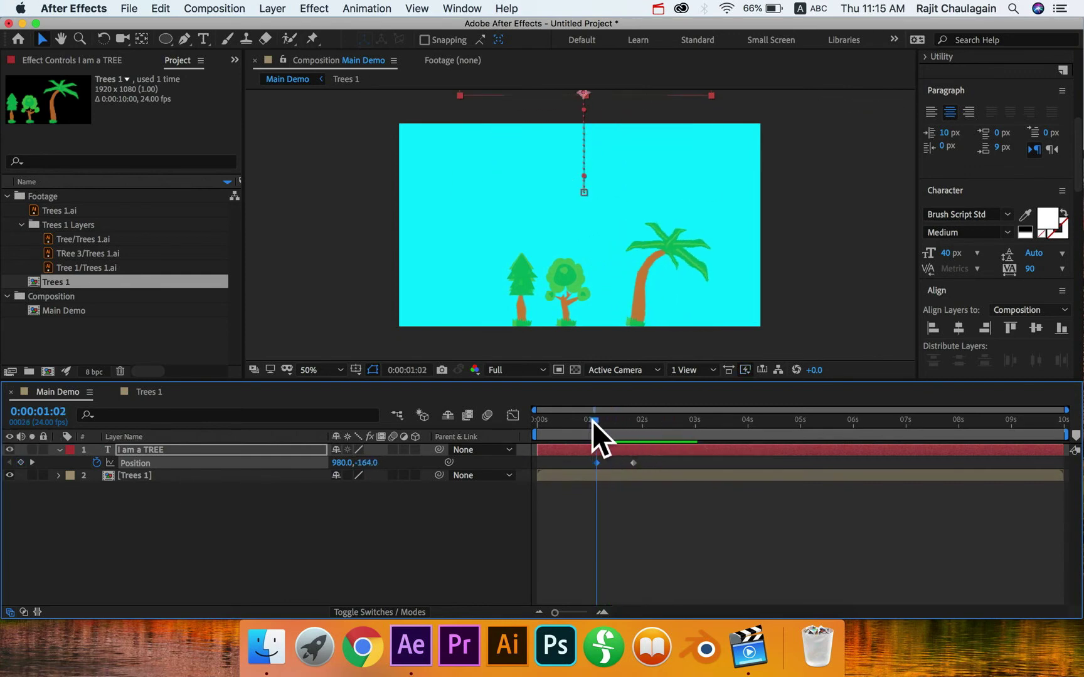
- Apply Easy Ease to both Position keyframes of the "I am a TREE" layer and preview the title's entrance
left_click(587, 423)
key("space")
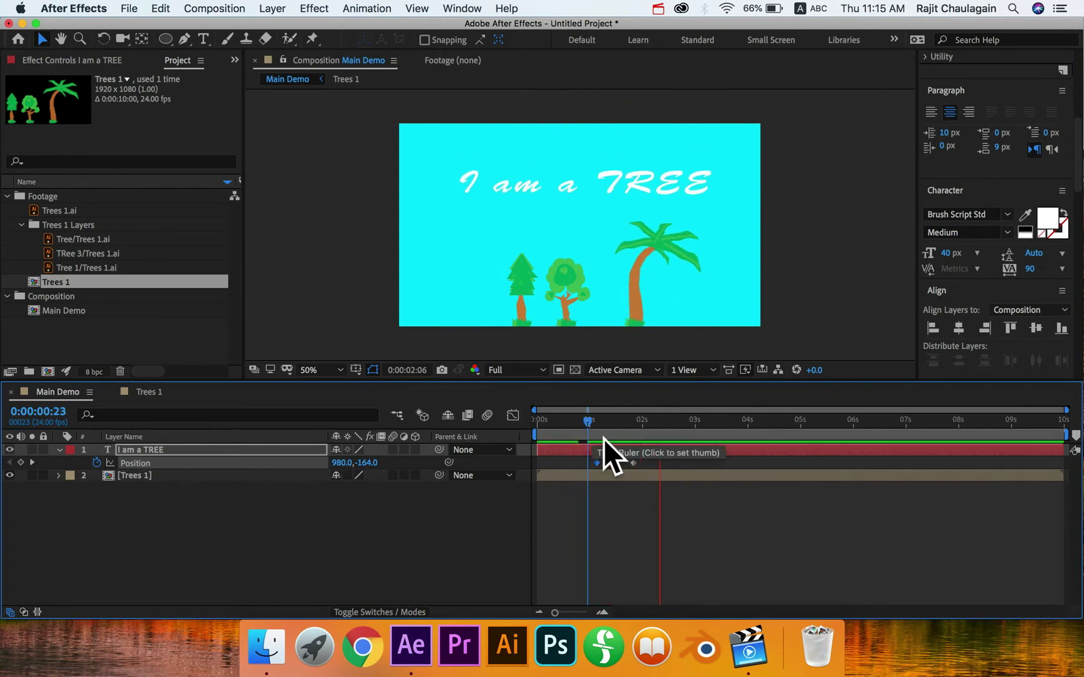
key("space")
left_click(627, 498)
left_click_drag(655, 497, 578, 452)
key("F9")
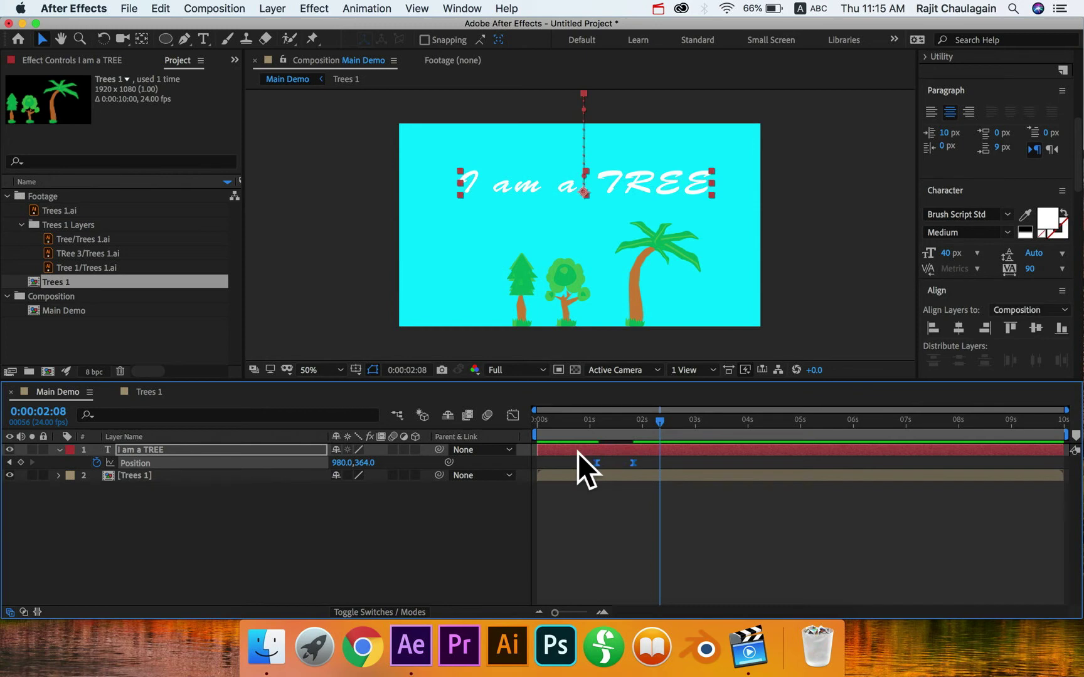
left_click(619, 511)
left_click(551, 419)
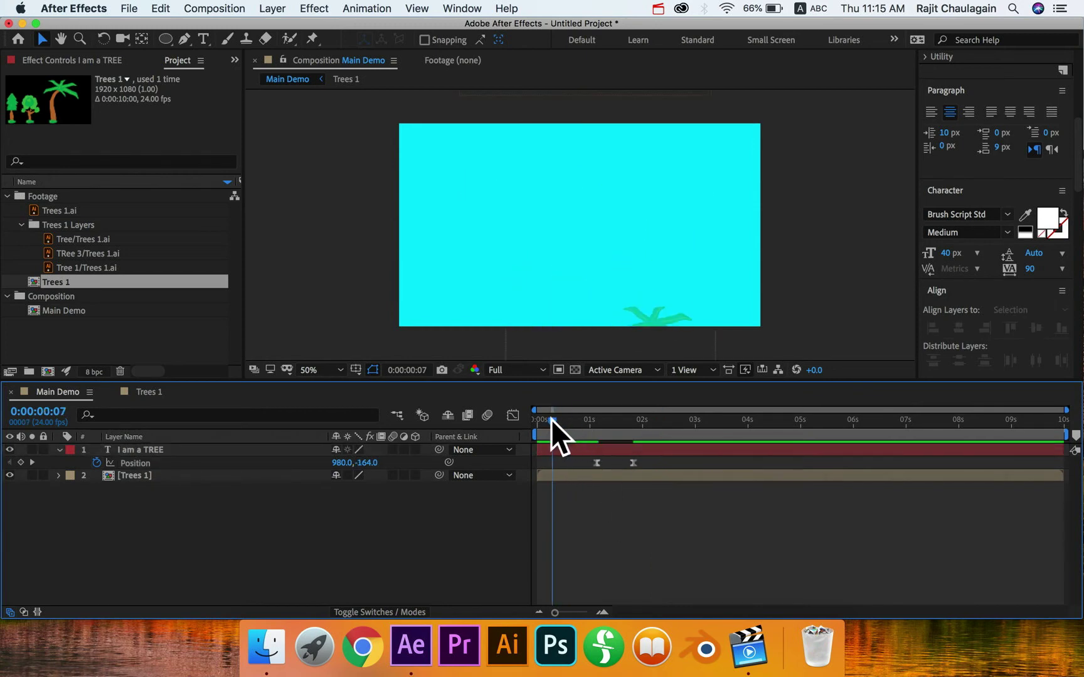
left_click_drag(550, 419, 671, 424)
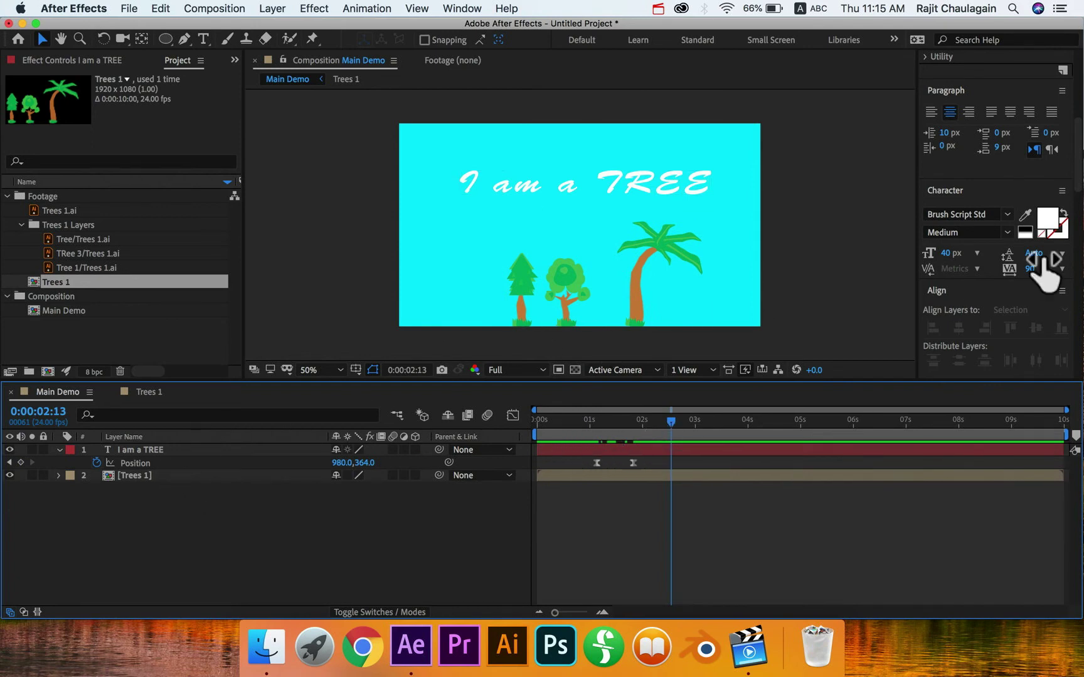
- Apply the Typewriter preset from the Animate In text presets to the "I am a TREE" layer at 0:00:02:13 and preview it
scroll(1029, 231, "up", 10)
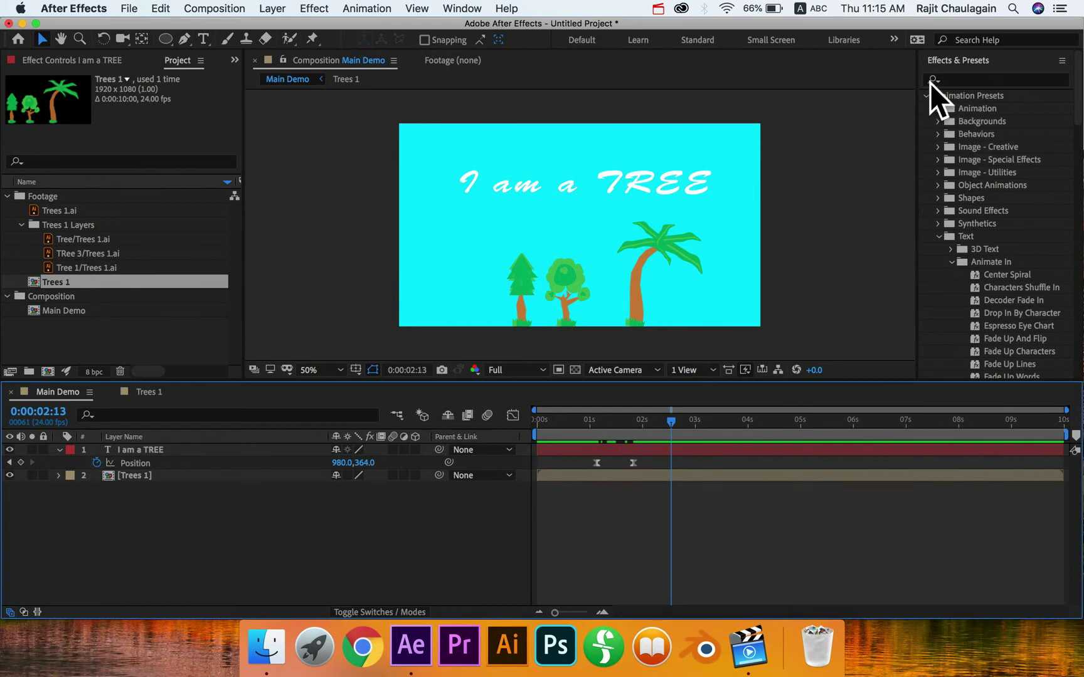
left_click(475, 9)
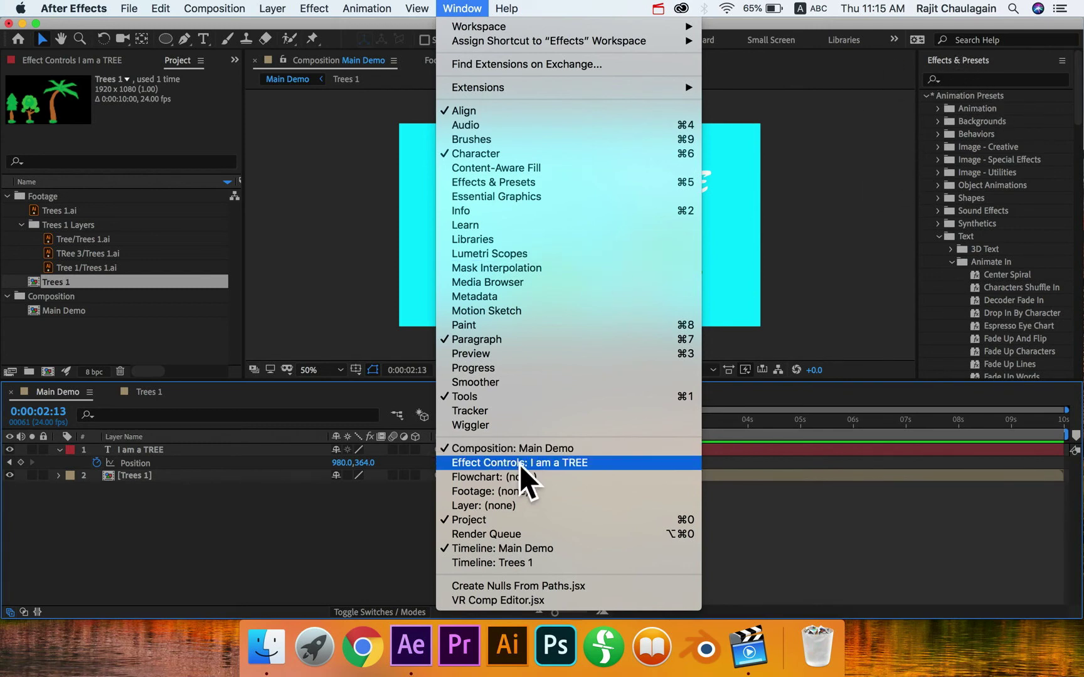
left_click(505, 181)
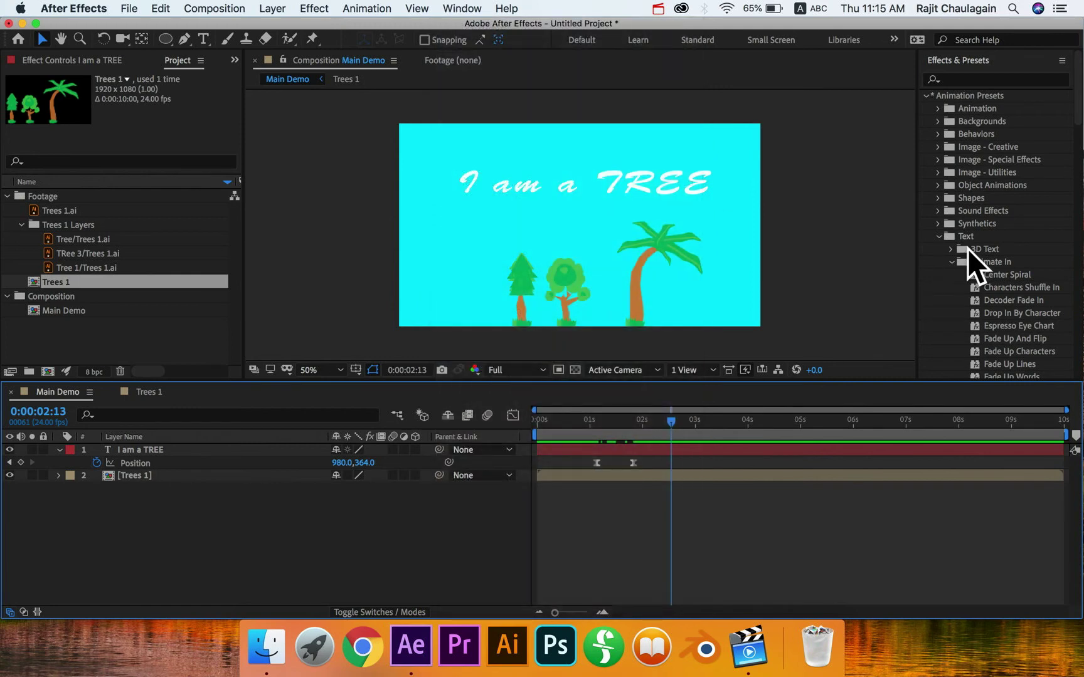
left_click(940, 236)
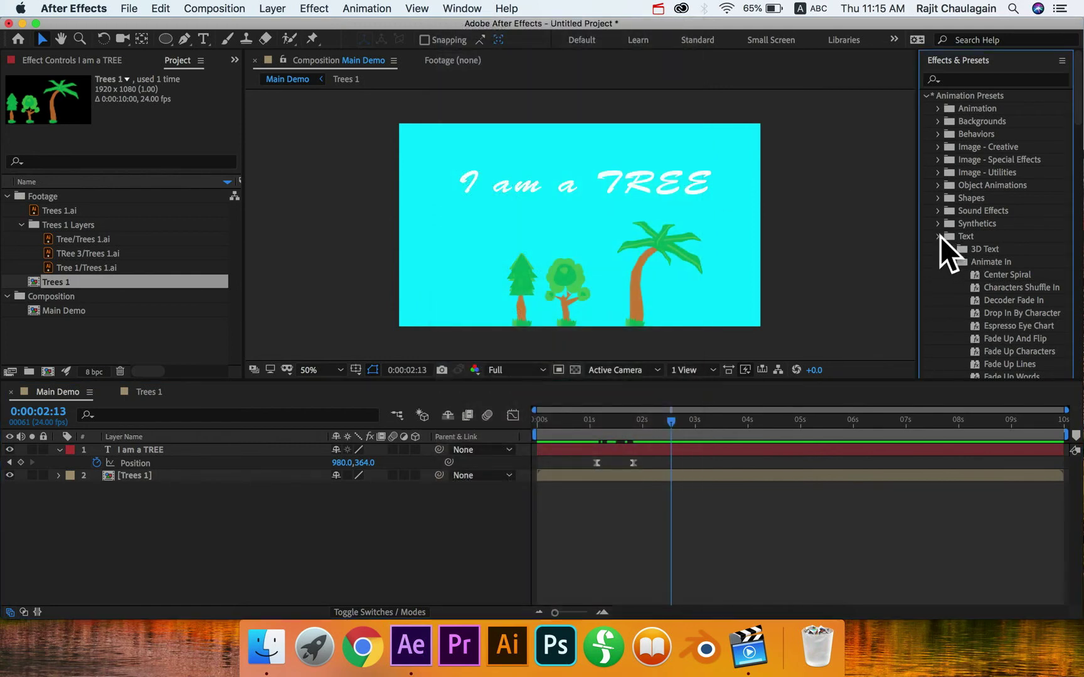
left_click(939, 237)
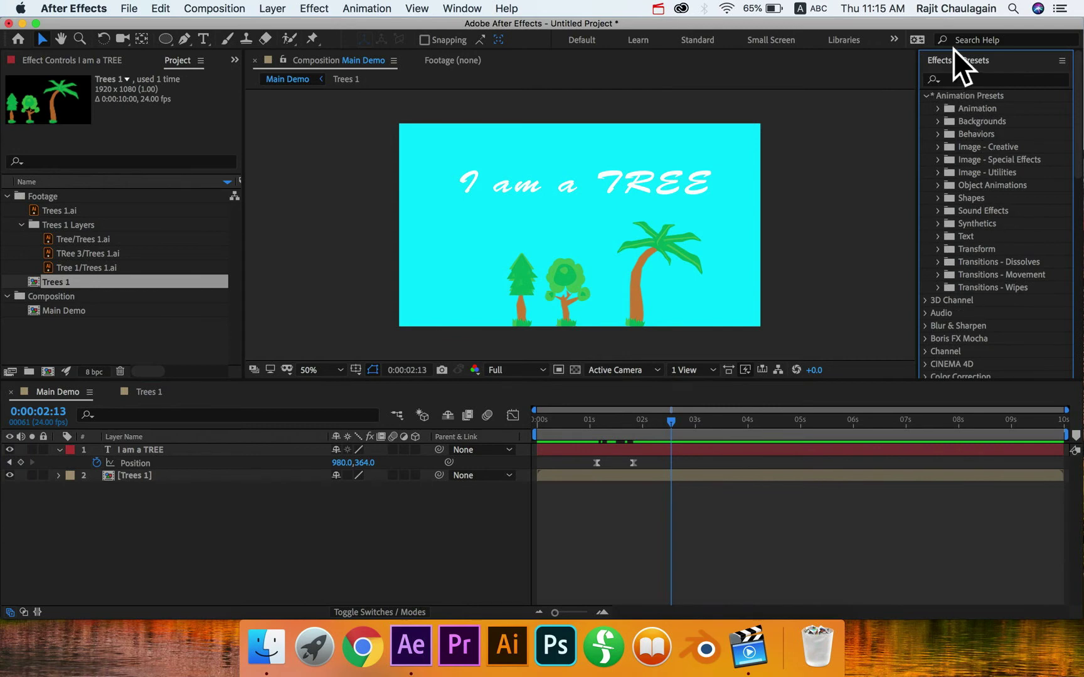
left_click(938, 238)
scroll(955, 285, "down", 10)
scroll(965, 291, "up", 4)
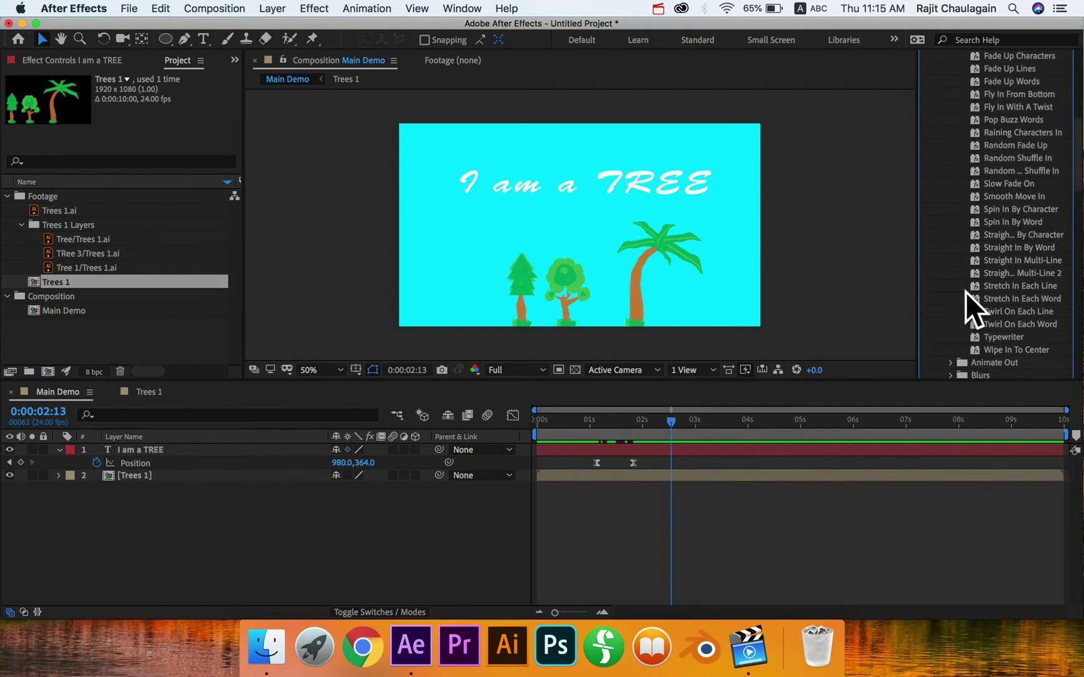
left_click(1002, 340)
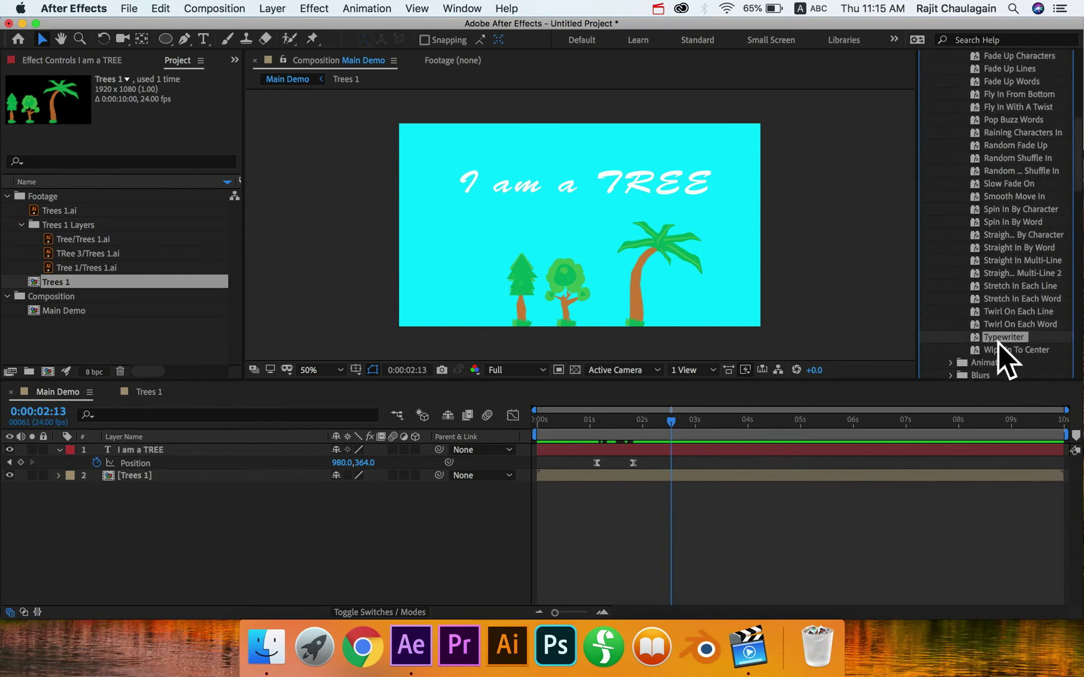
left_click_drag(999, 342, 150, 448)
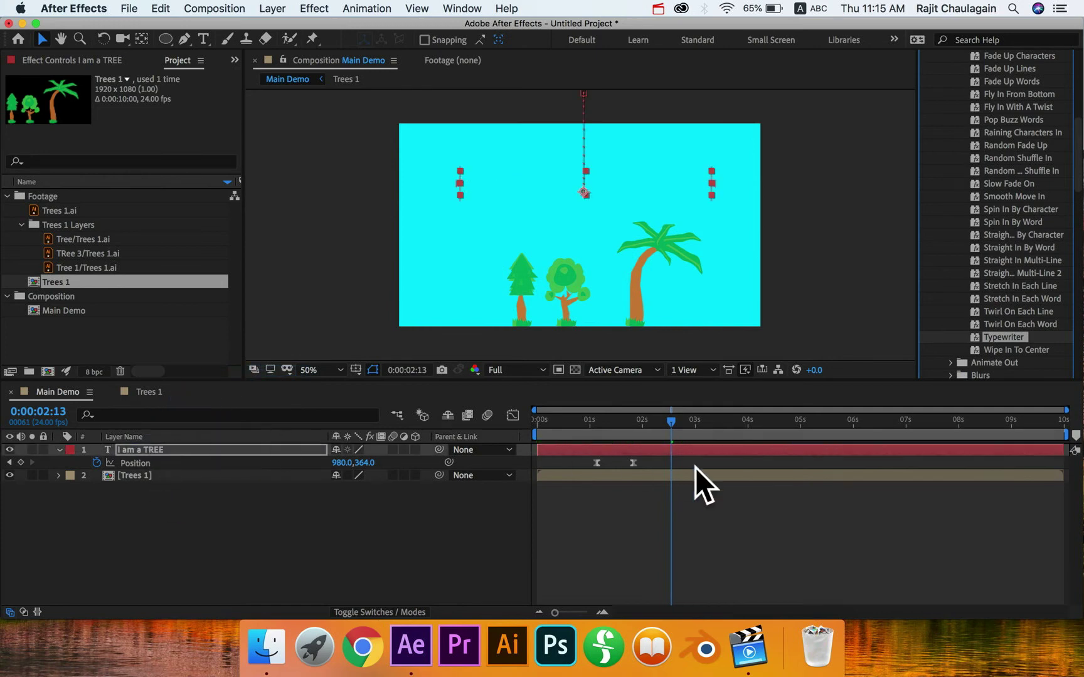
key("space")
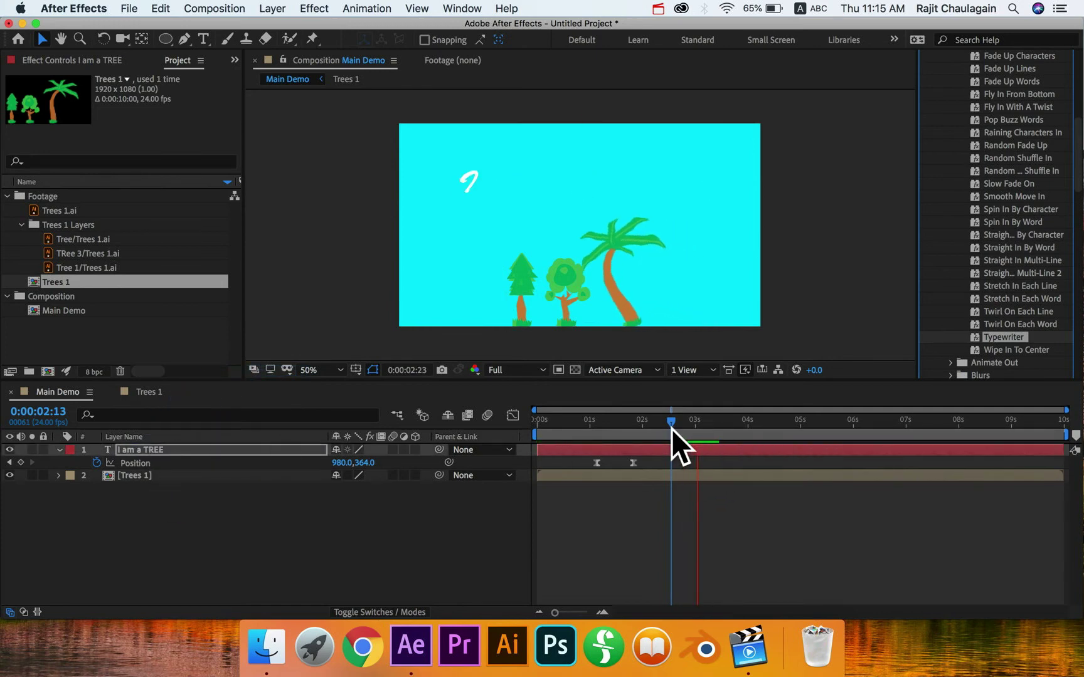
key("space")
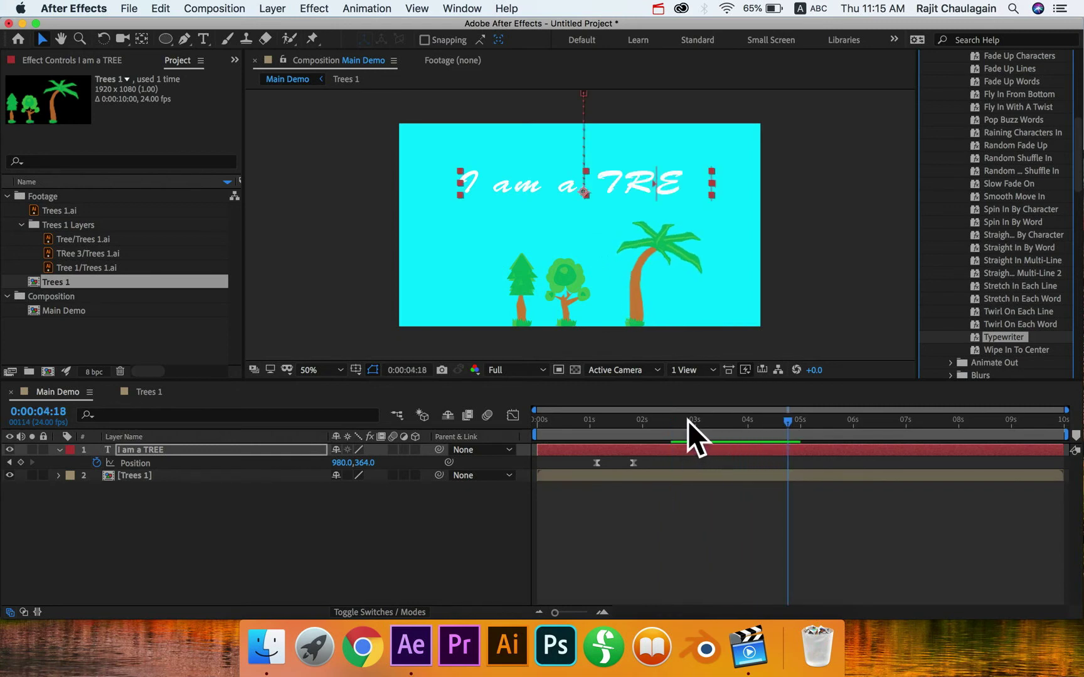
- Reveal only the keyframed properties of the "I am a TREE" layer, including the Range Selector's Start and Position
left_click(138, 450)
key("u")
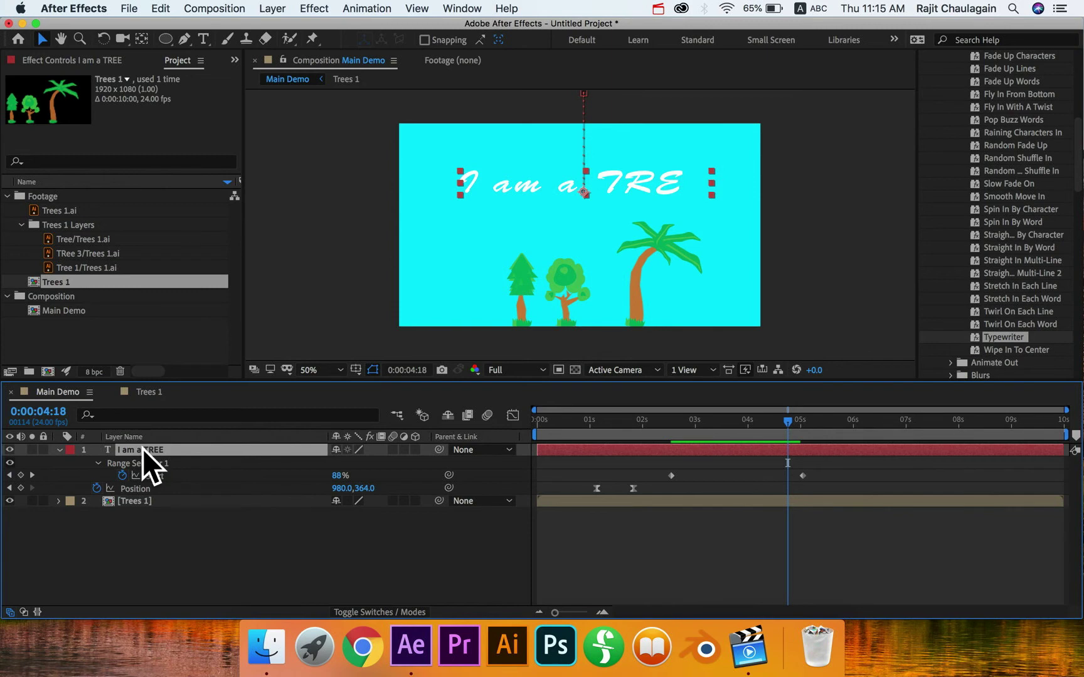
key("u")
key("u")
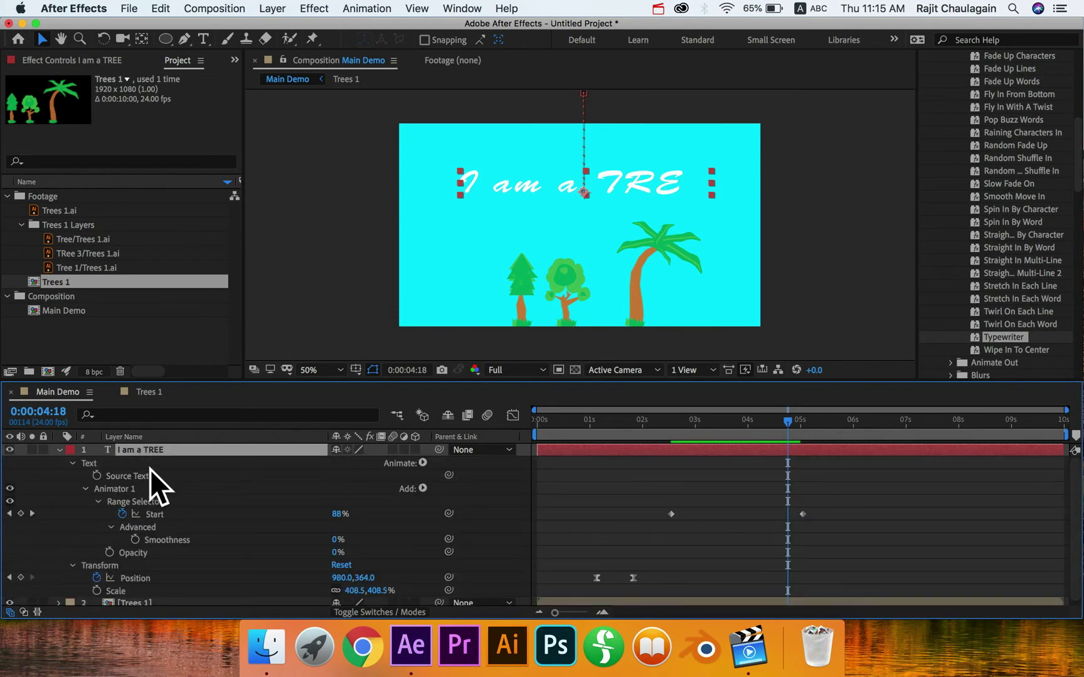
key("u")
key("u")
key("u")
key("u")
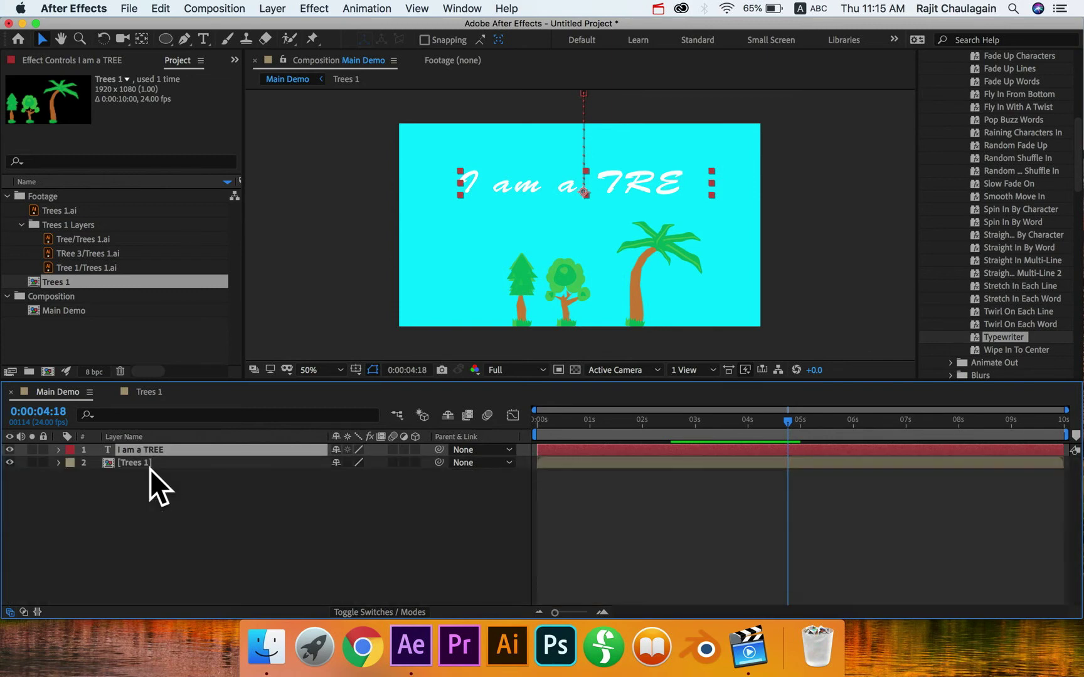
key("u")
key("u")
key("u")
left_click(118, 480)
left_click(138, 450)
key("u")
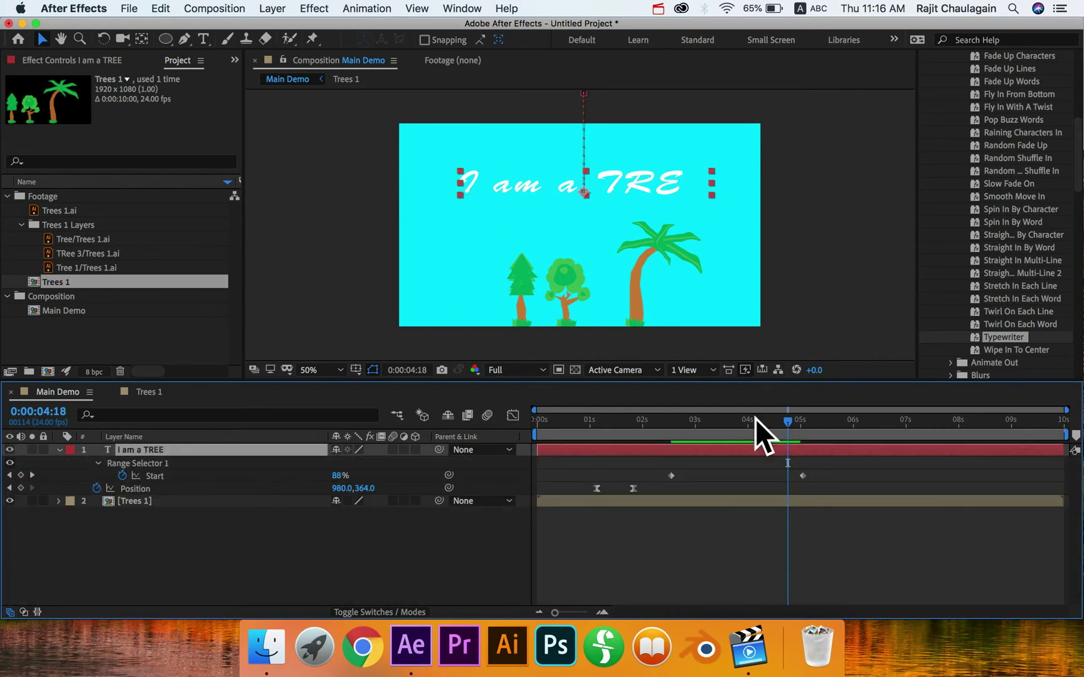
- Scrub between the two Range Selector Start keyframes to examine how the title is typed on
left_click_drag(752, 419, 803, 422)
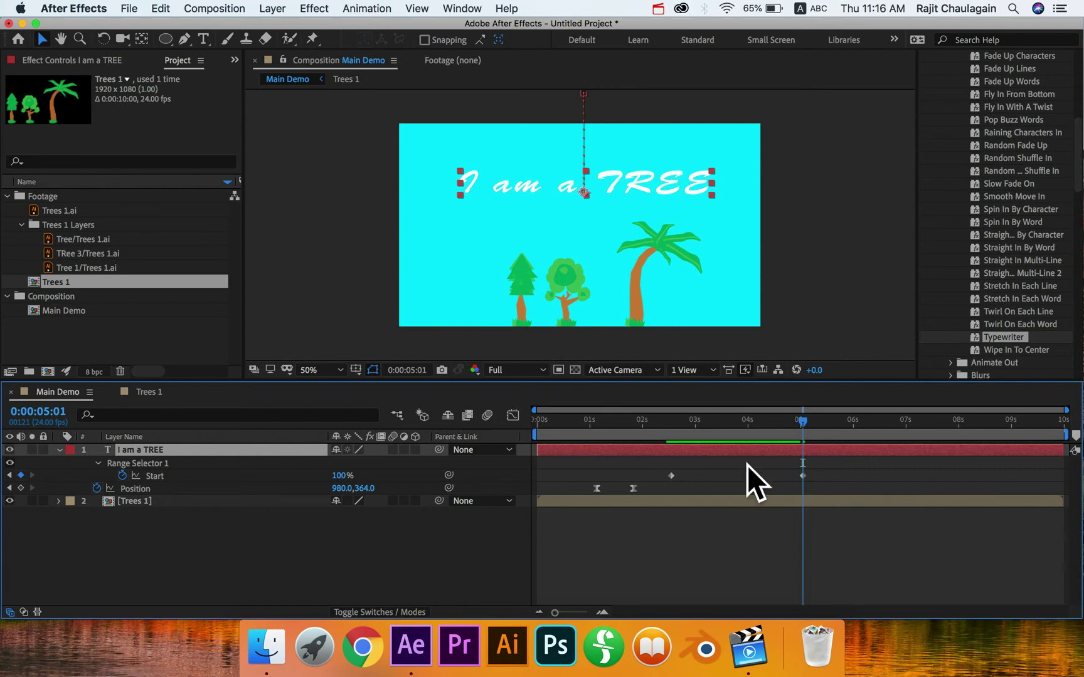
left_click(671, 419)
left_click_drag(670, 420, 669, 420)
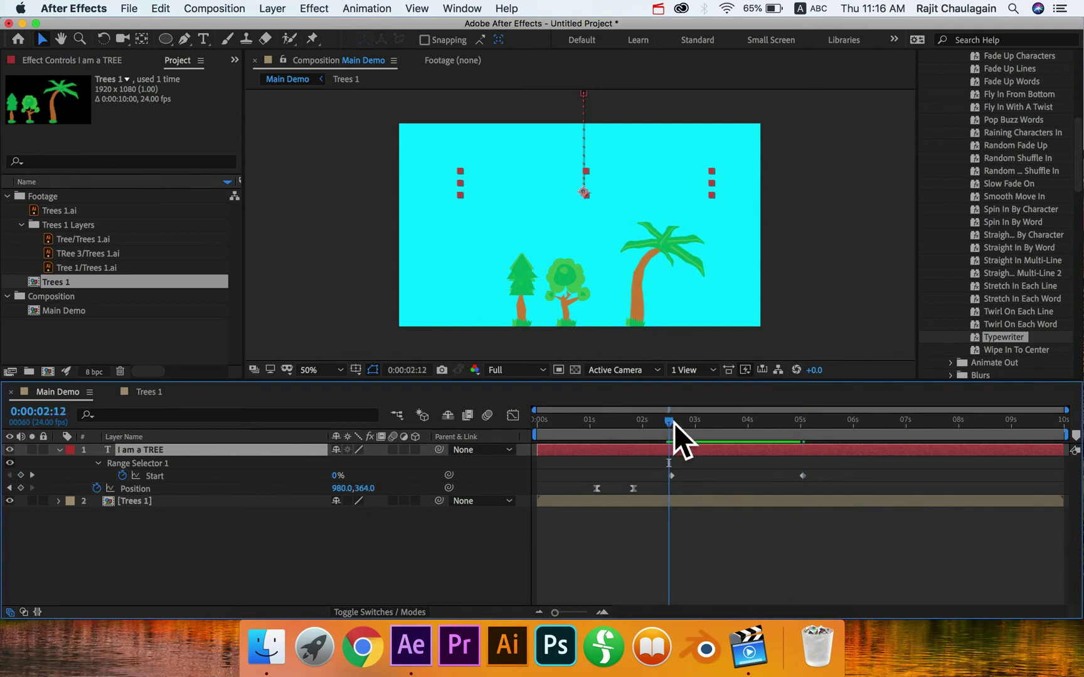
left_click_drag(674, 423, 804, 426)
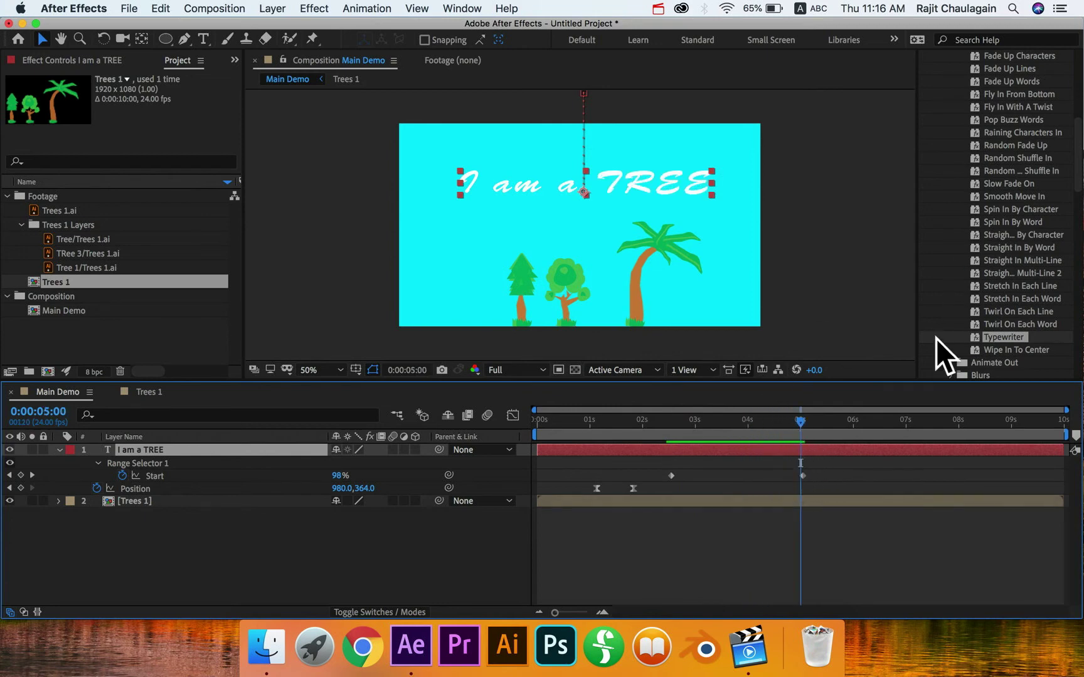
- Apply Easy Ease to both Range Selector Start keyframes and preview the typing animation from 0:00:02:13
left_click_drag(652, 467, 821, 483)
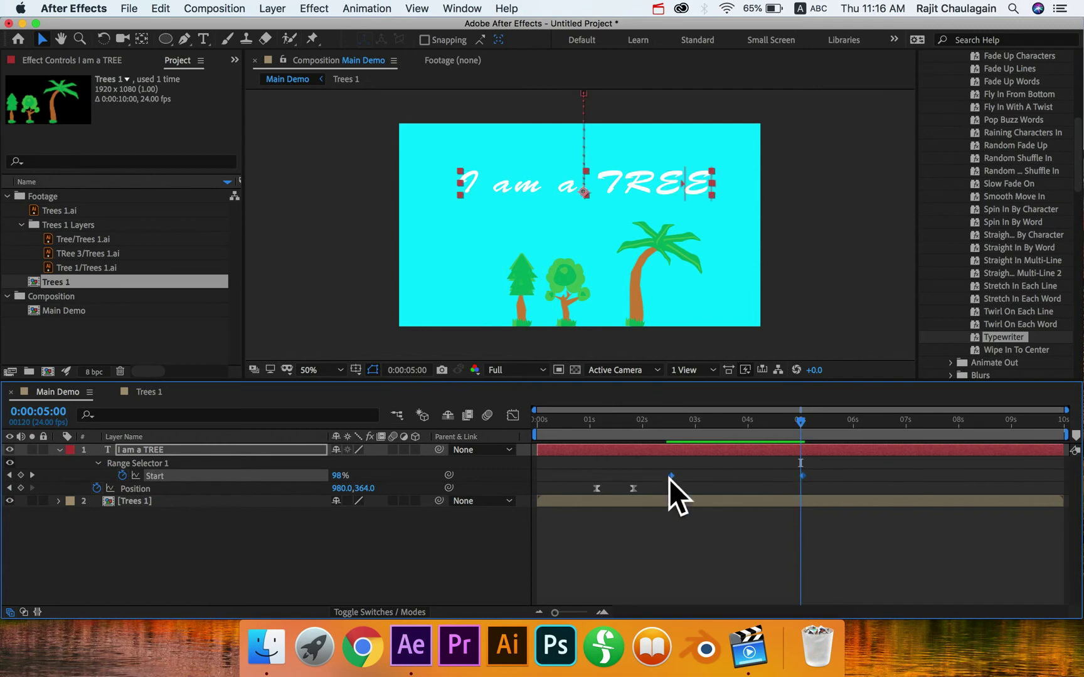
key("F9")
left_click(748, 475)
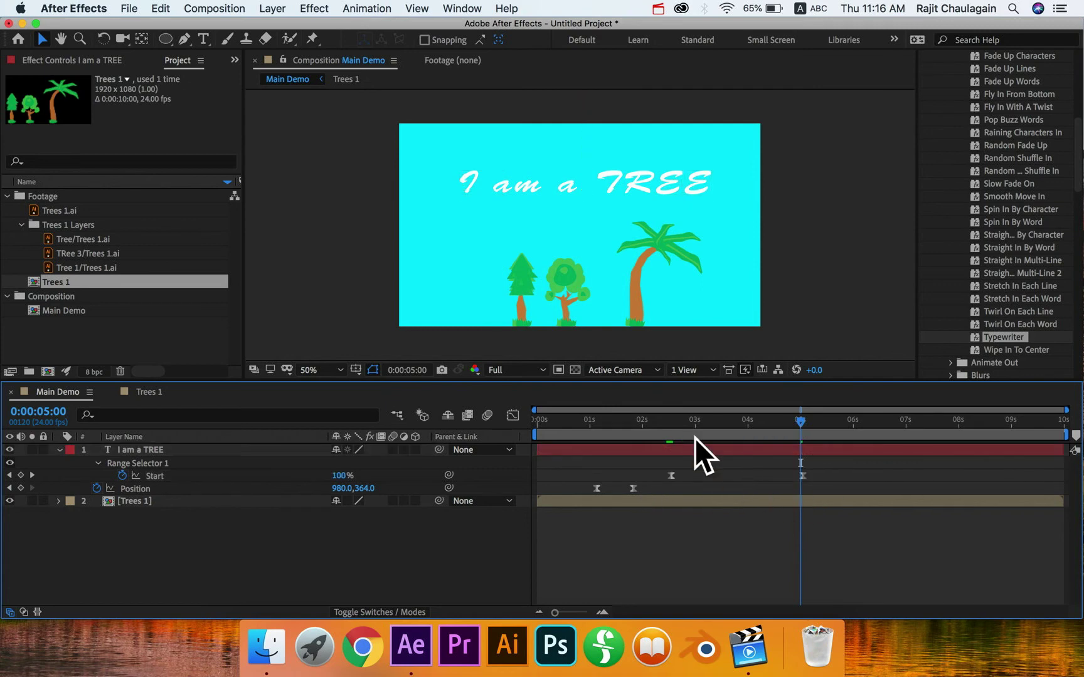
left_click_drag(681, 416, 673, 418)
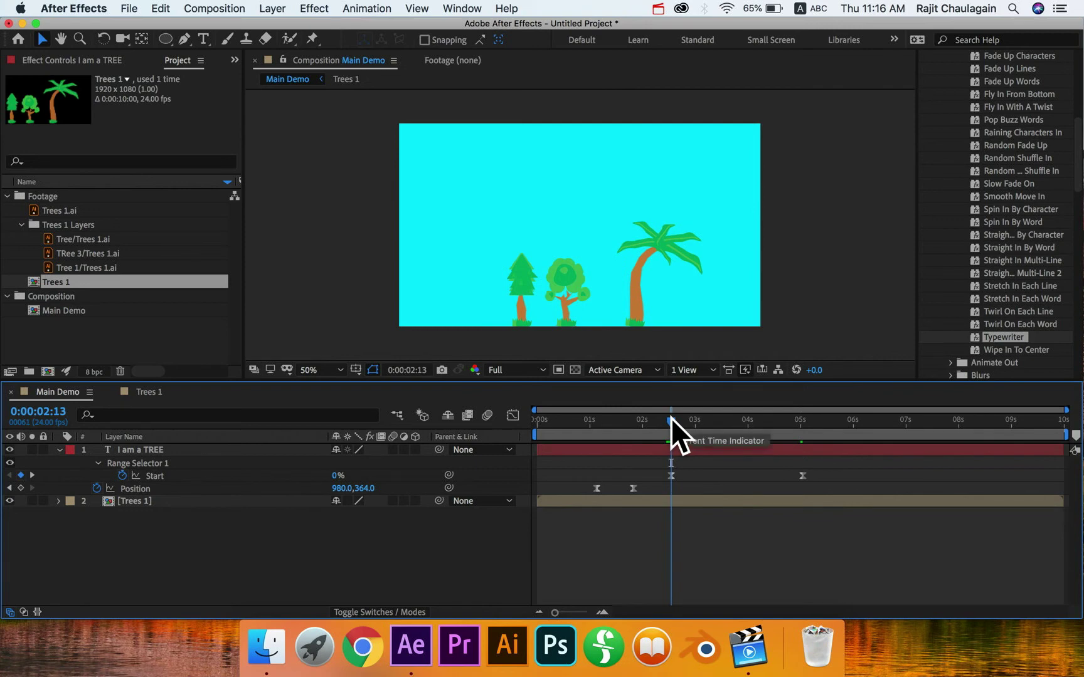
key("space")
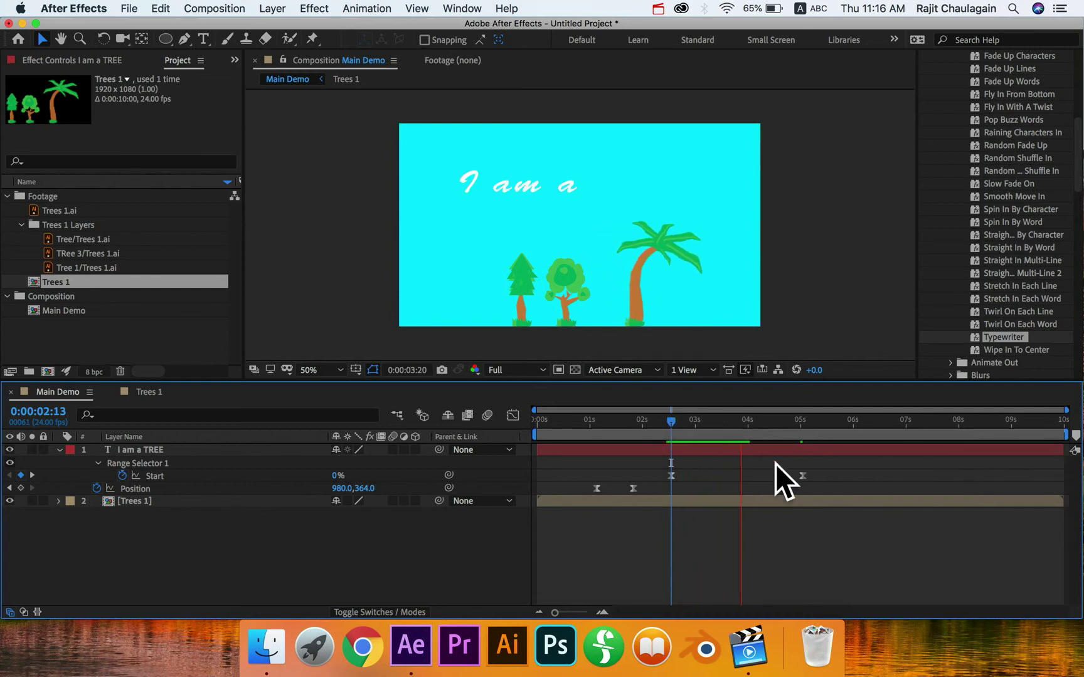
left_click(700, 419)
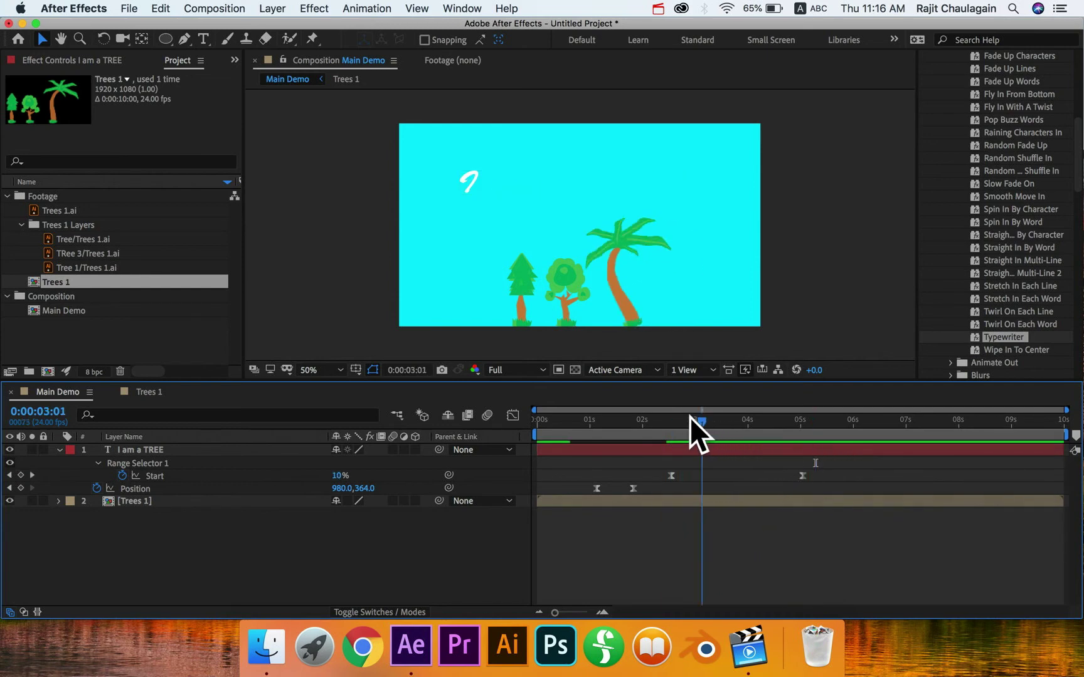
left_click_drag(690, 418, 800, 418)
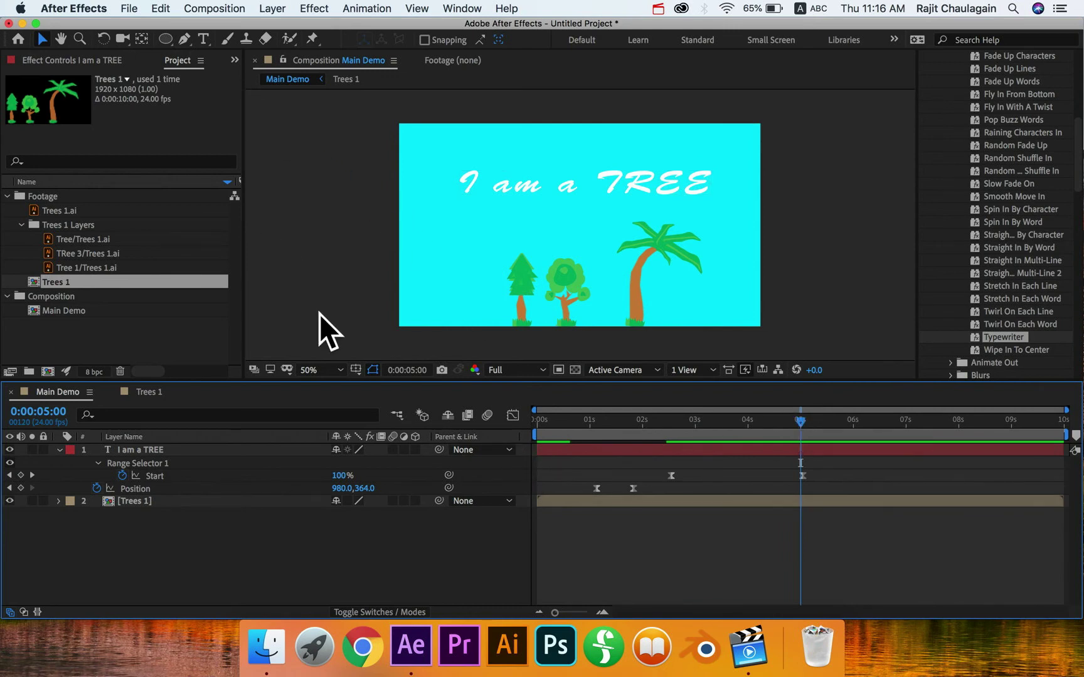
- Draw a rectangular mask below the title on the "I am a TREE" layer and delete the mask
left_click(59, 450)
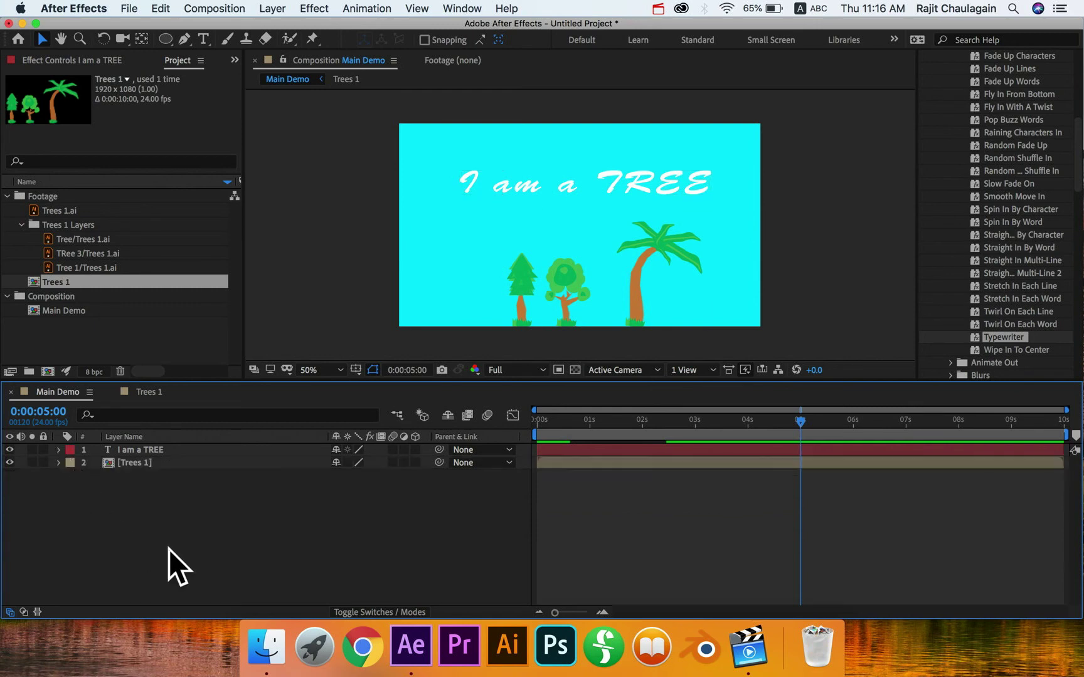
left_click(134, 450)
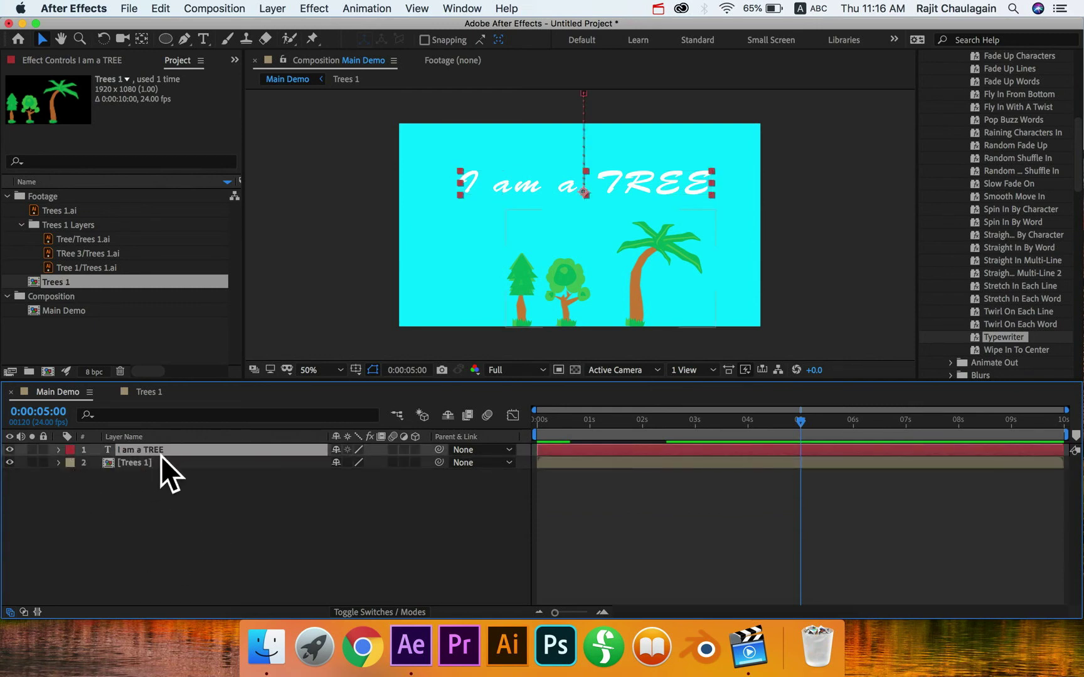
left_click(166, 36)
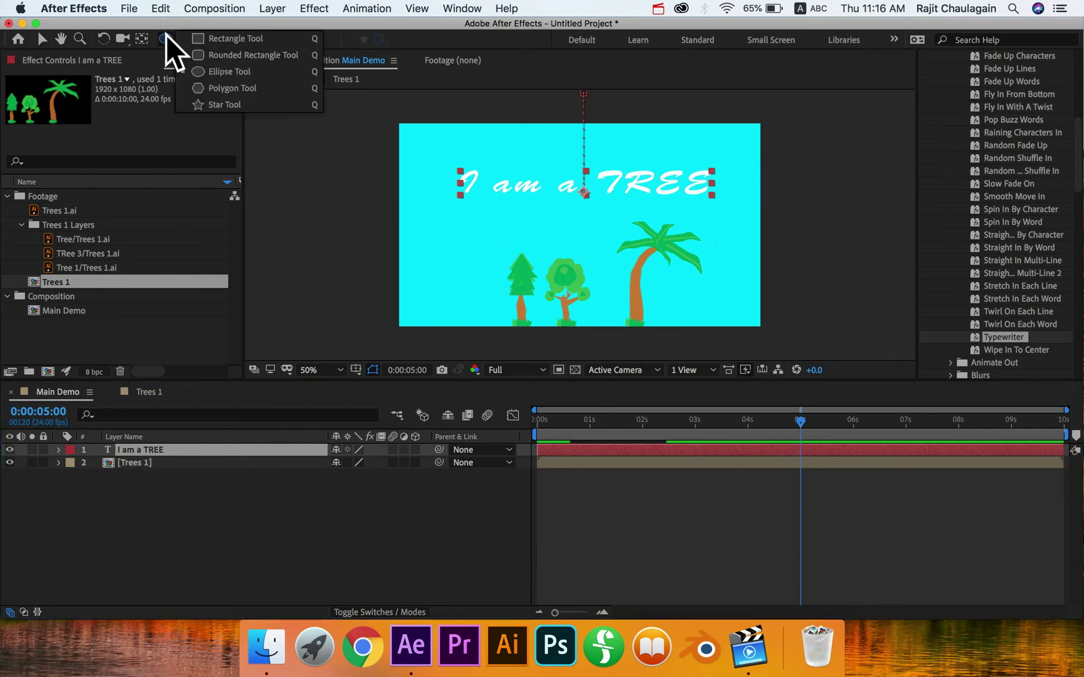
left_click(232, 39)
mouse_move(435, 208)
left_mouse_down()
mouse_move(603, 235)
mouse_move(637, 251)
left_mouse_up()
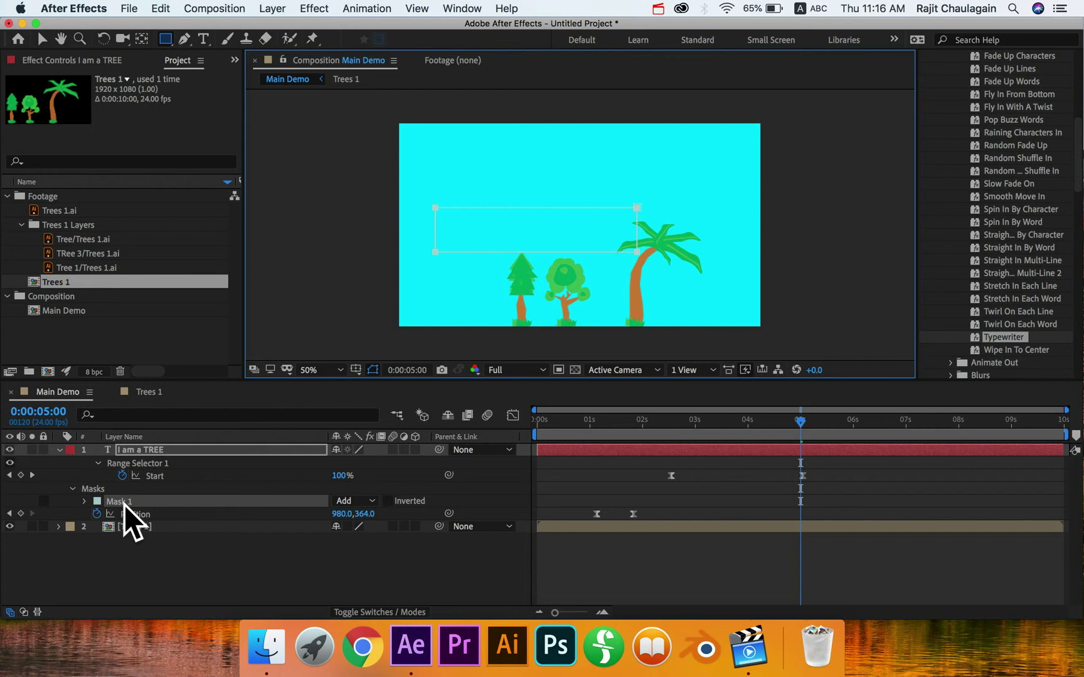
key("Delete")
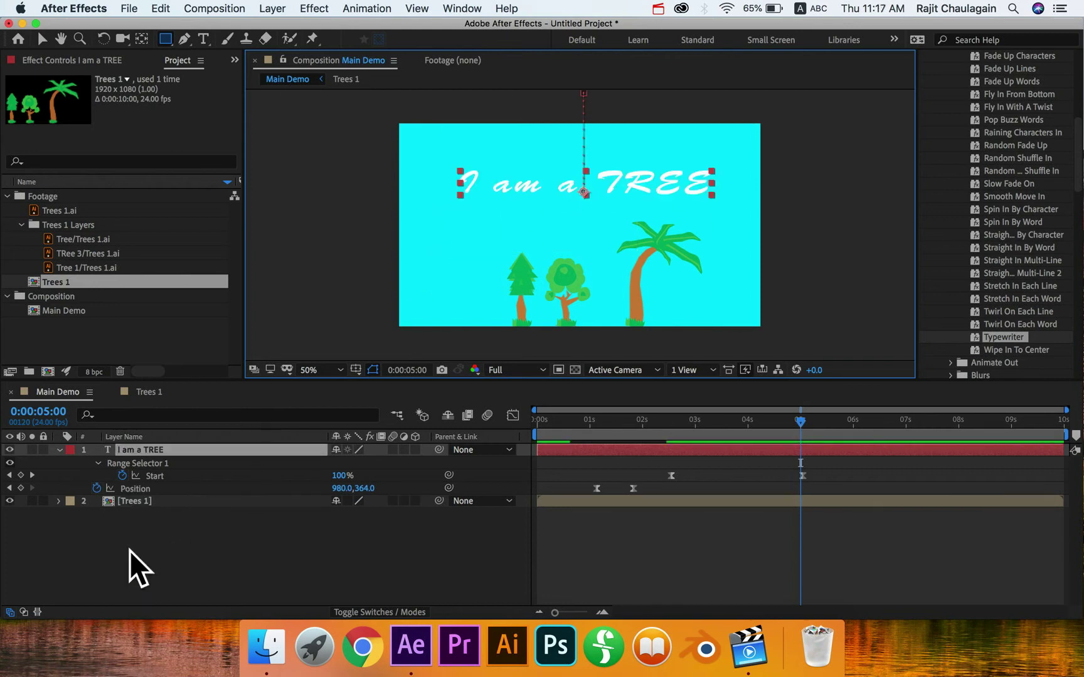
- With no layer selected, draw a white rectangle shape covering the title, collapse the text layer and select the new shape layer
left_click(133, 568)
left_click_drag(159, 37, 215, 39)
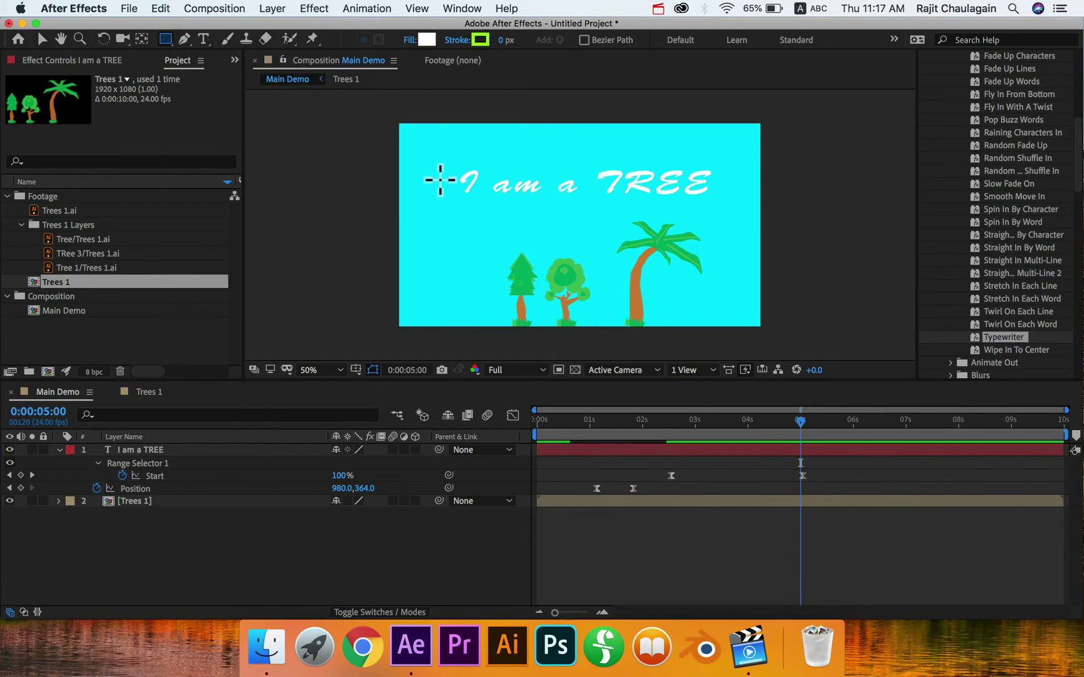
left_click_drag(444, 163, 726, 204)
left_click(62, 502)
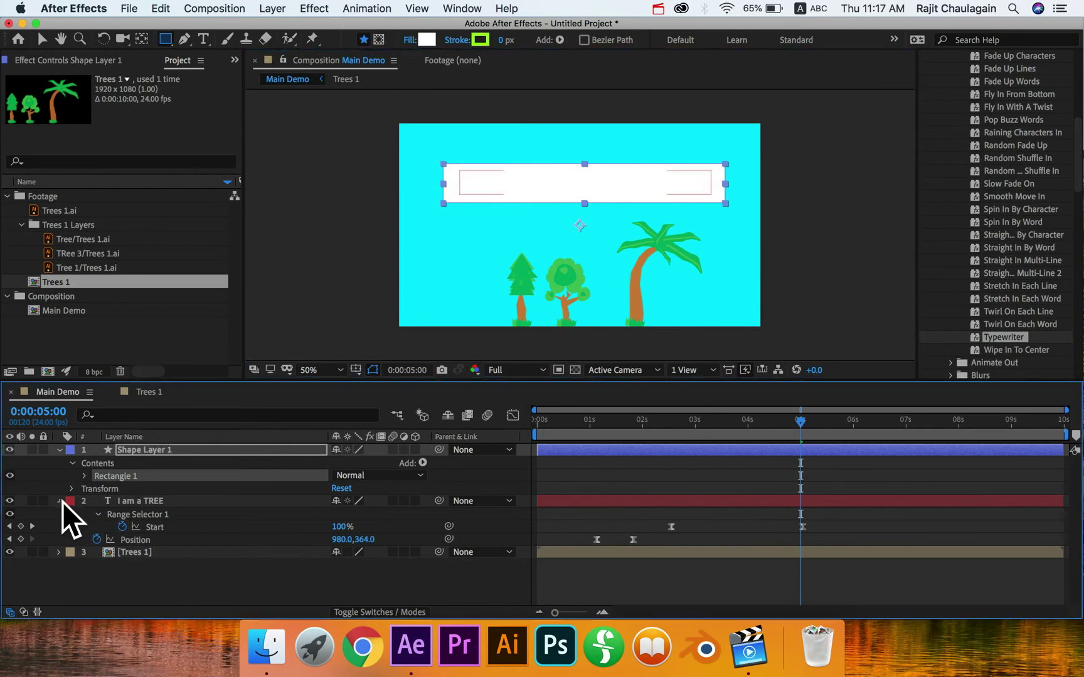
left_click(60, 501)
left_click(144, 453)
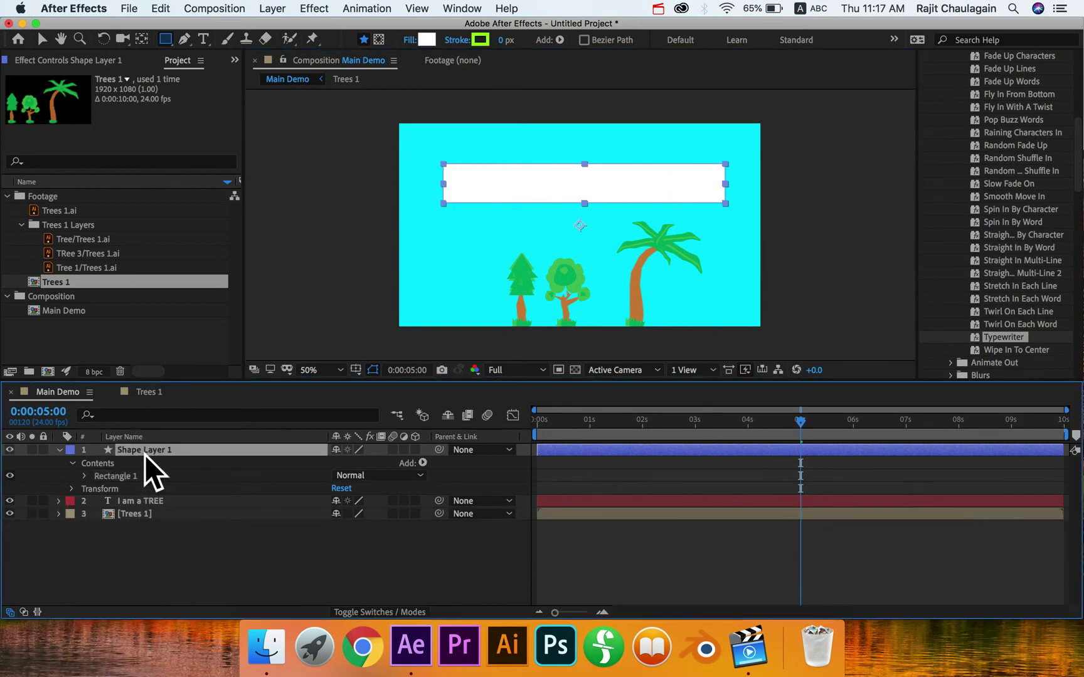
- Rename the new shape layer as "Rectangle" and deselect it
right_click(142, 451)
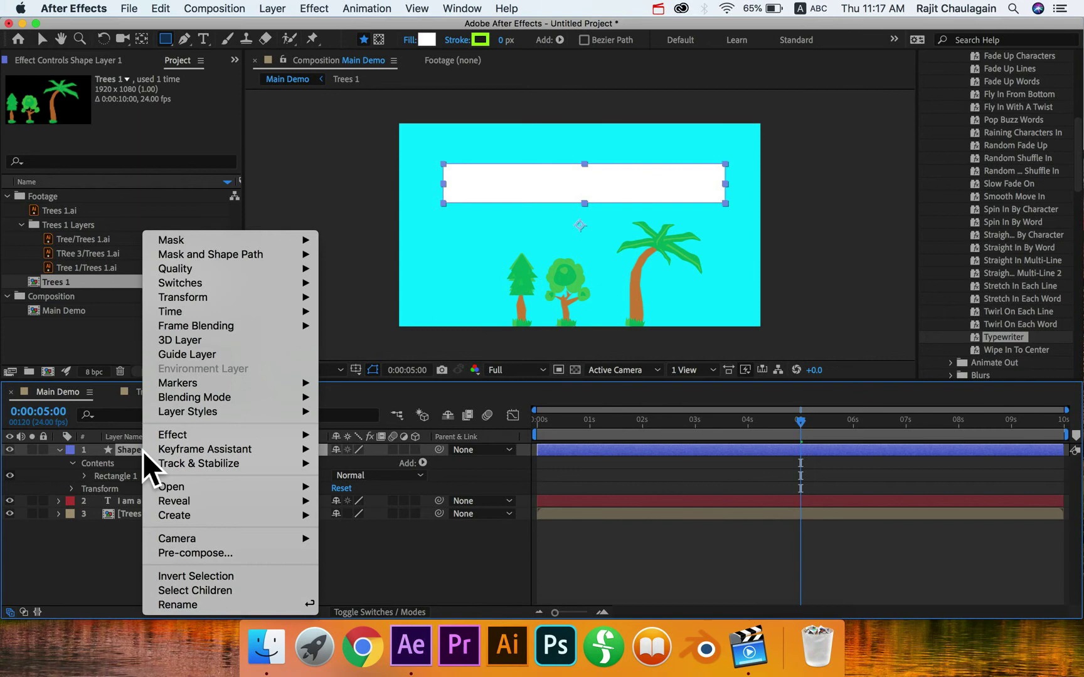
left_click(197, 607)
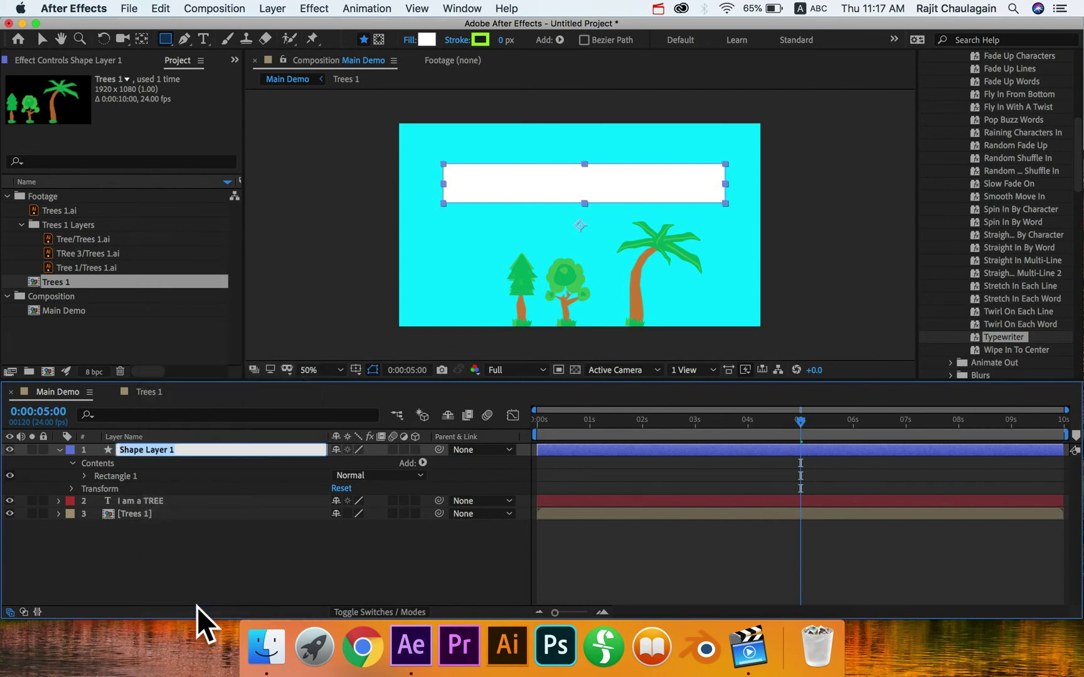
type("Rectangle")
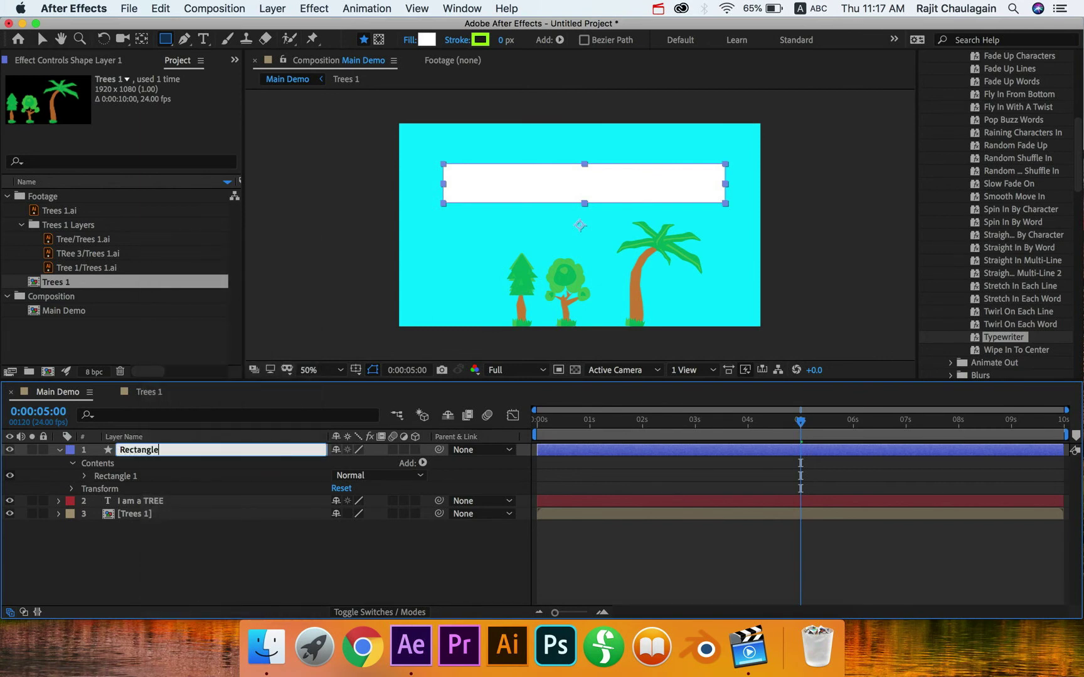
key("Return")
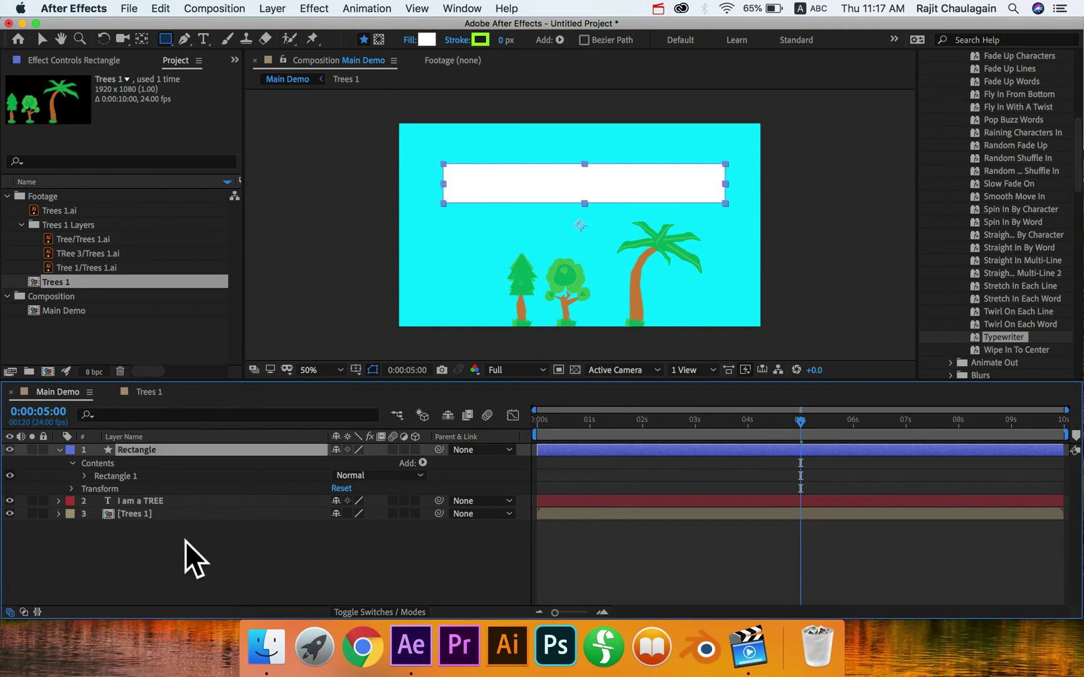
left_click(184, 557)
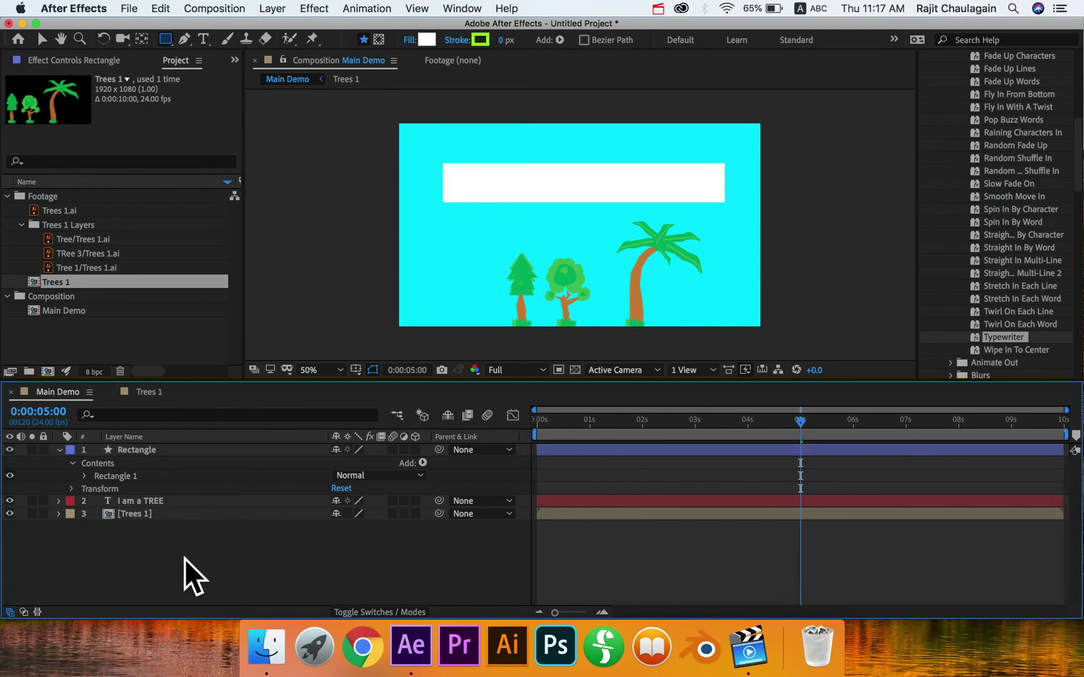
- Try a dark grey 1A1A1A fill on the Rectangle layer, sampled with the eyedropper
key("v")
left_click(500, 189)
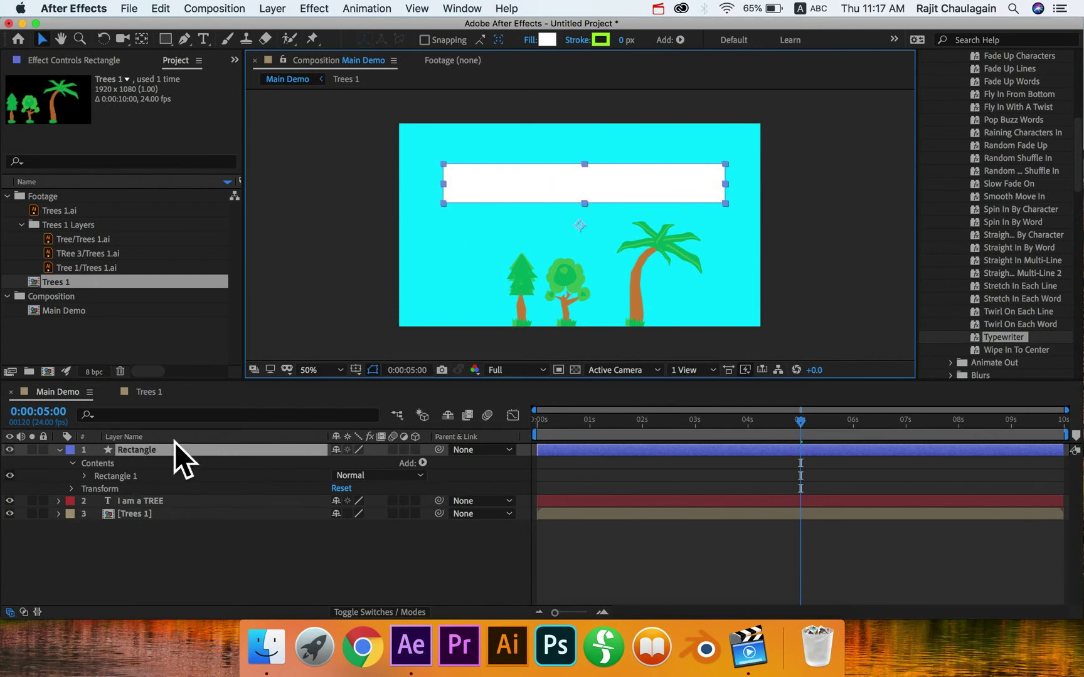
left_click(546, 37)
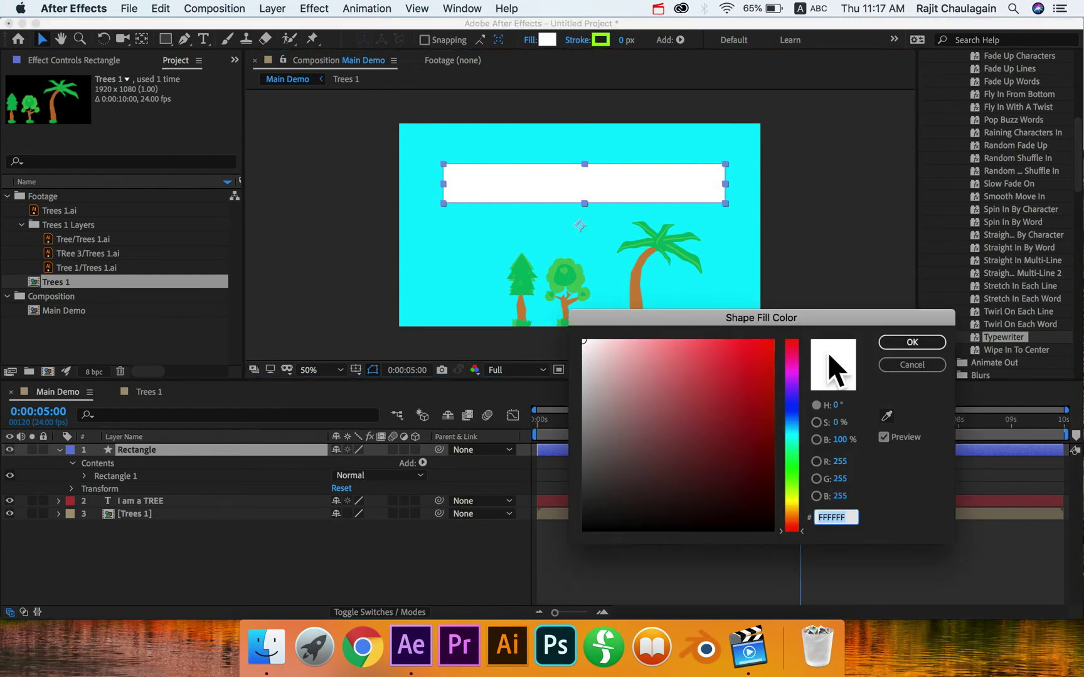
left_click(886, 416)
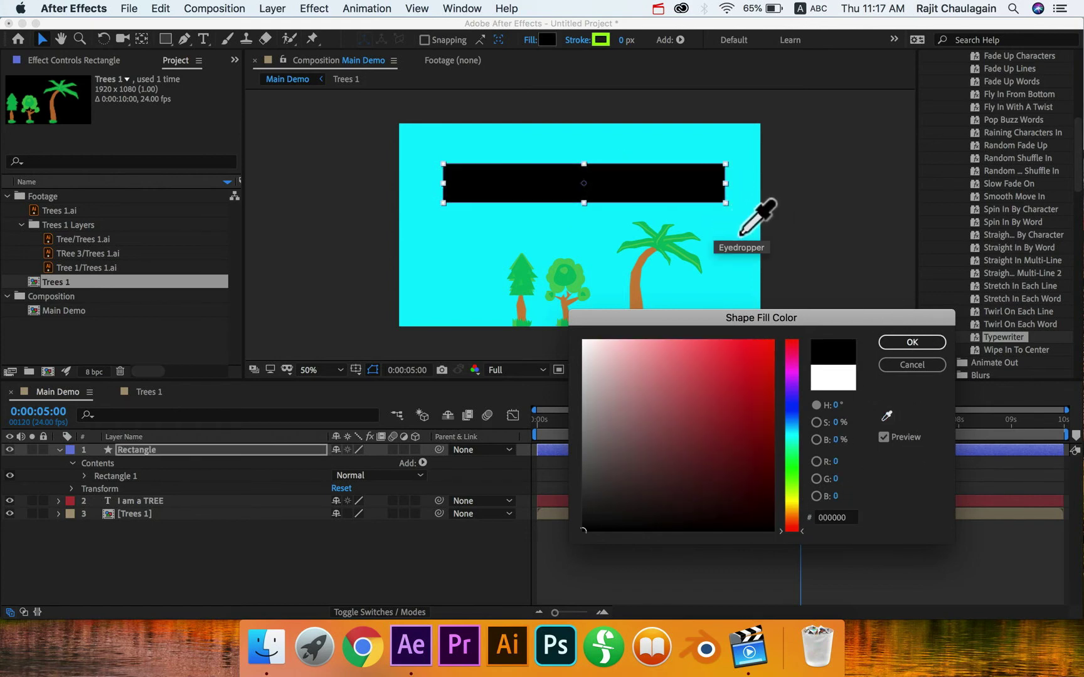
left_click(898, 353)
left_click(904, 345)
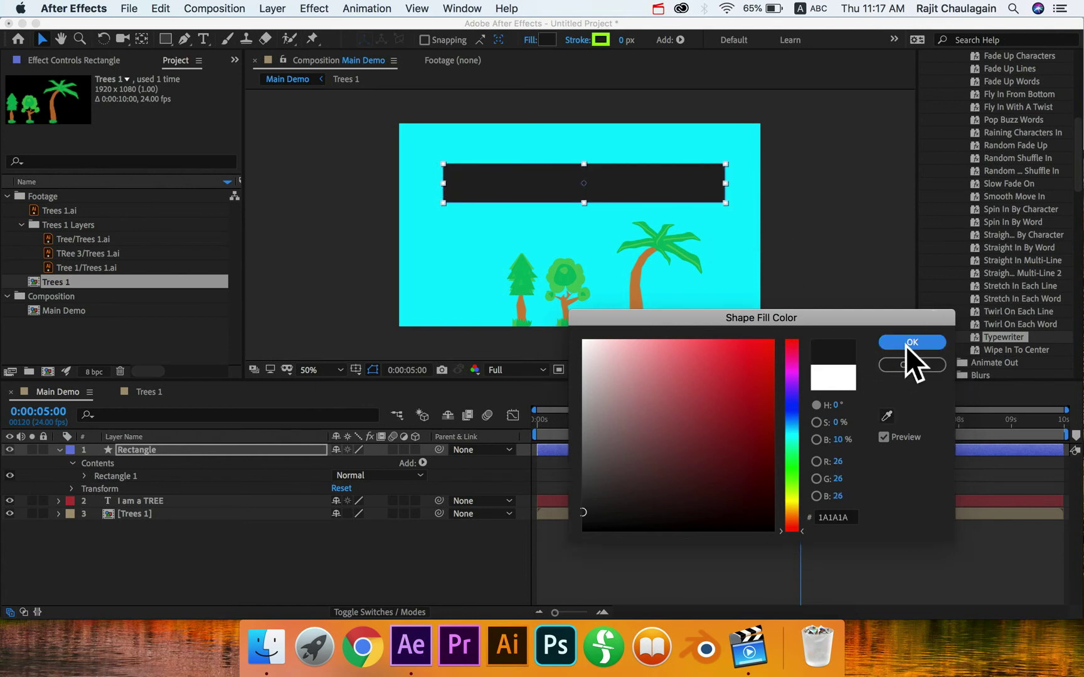
left_click(794, 283)
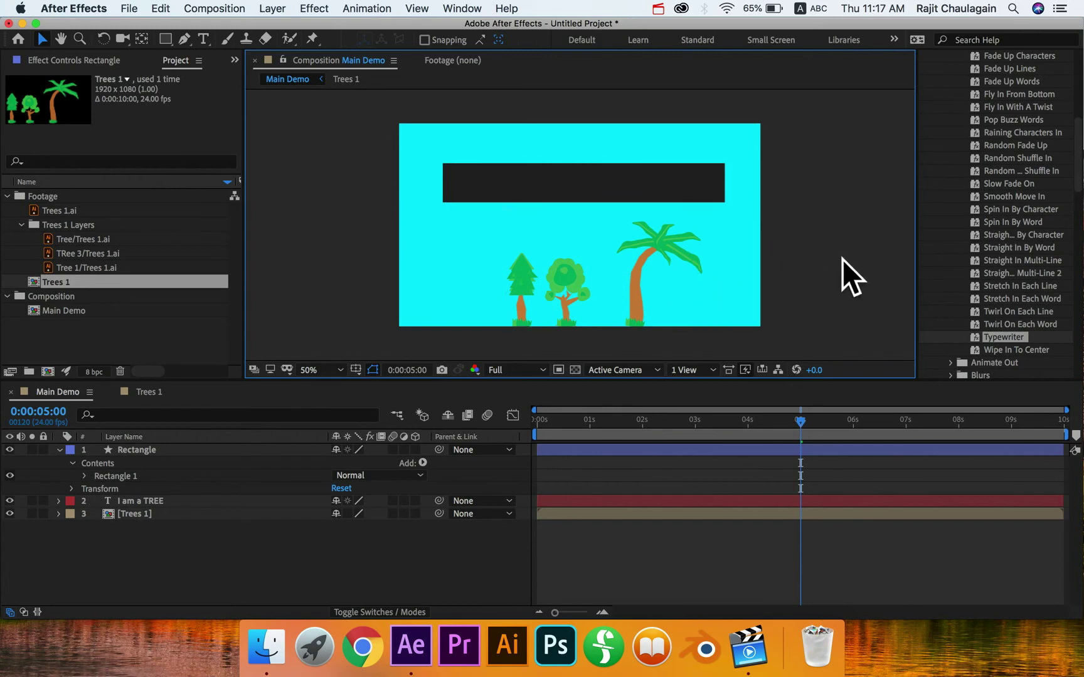
- Look up the hex code of Main Demo's background color in the composition settings
key("super+k")
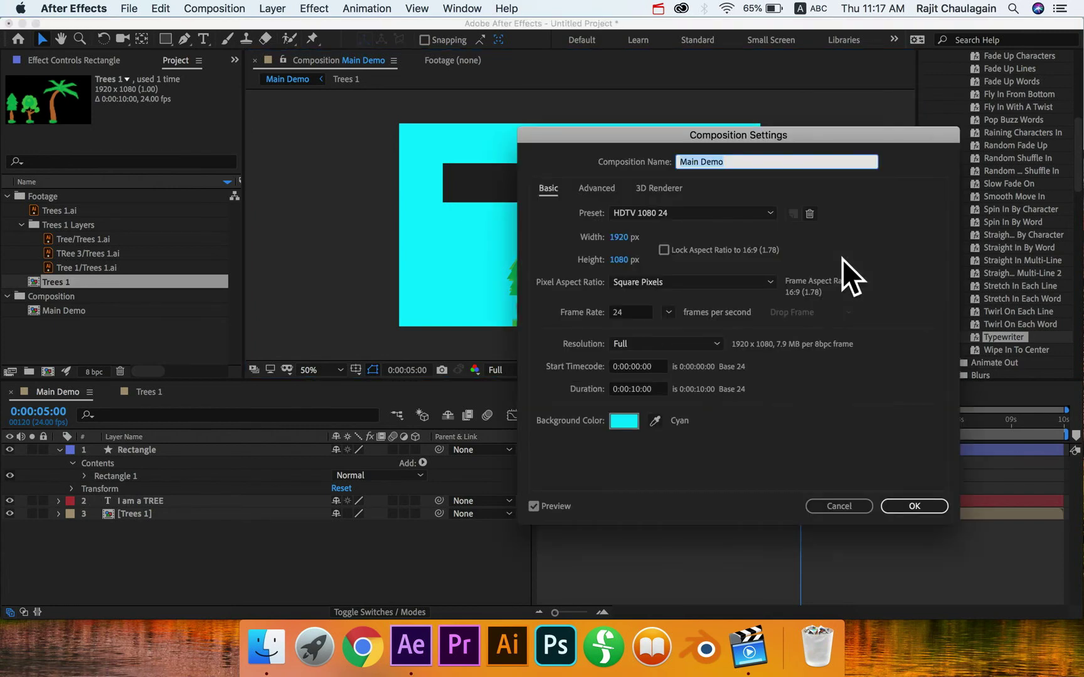
left_click_drag(697, 135, 621, 106)
left_click(214, 8)
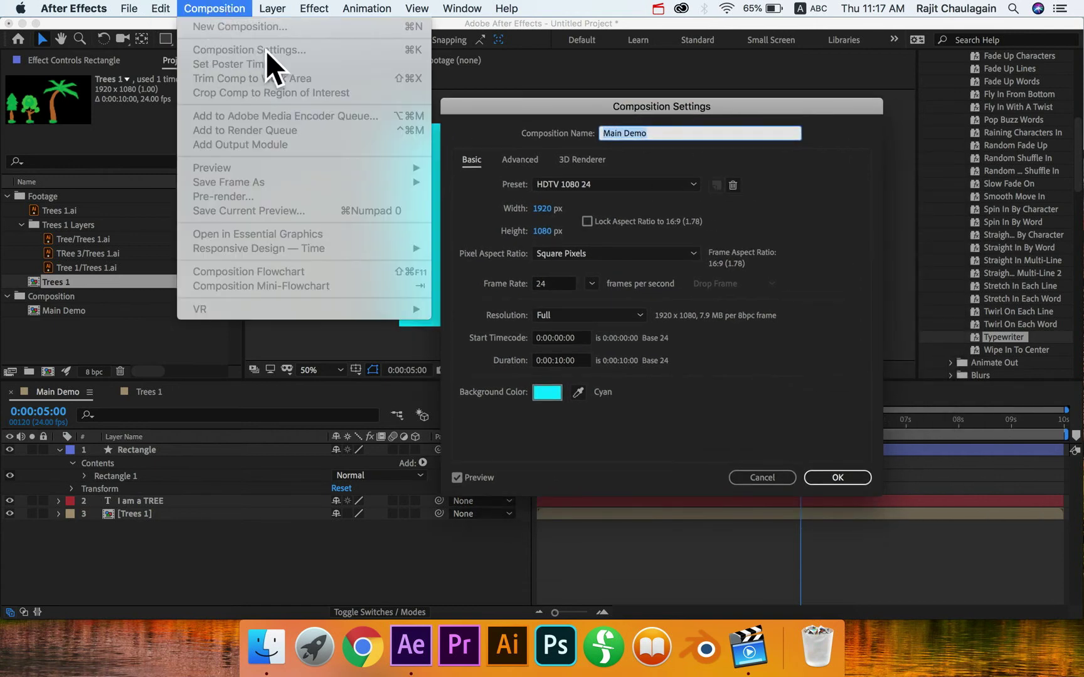
left_click(846, 190)
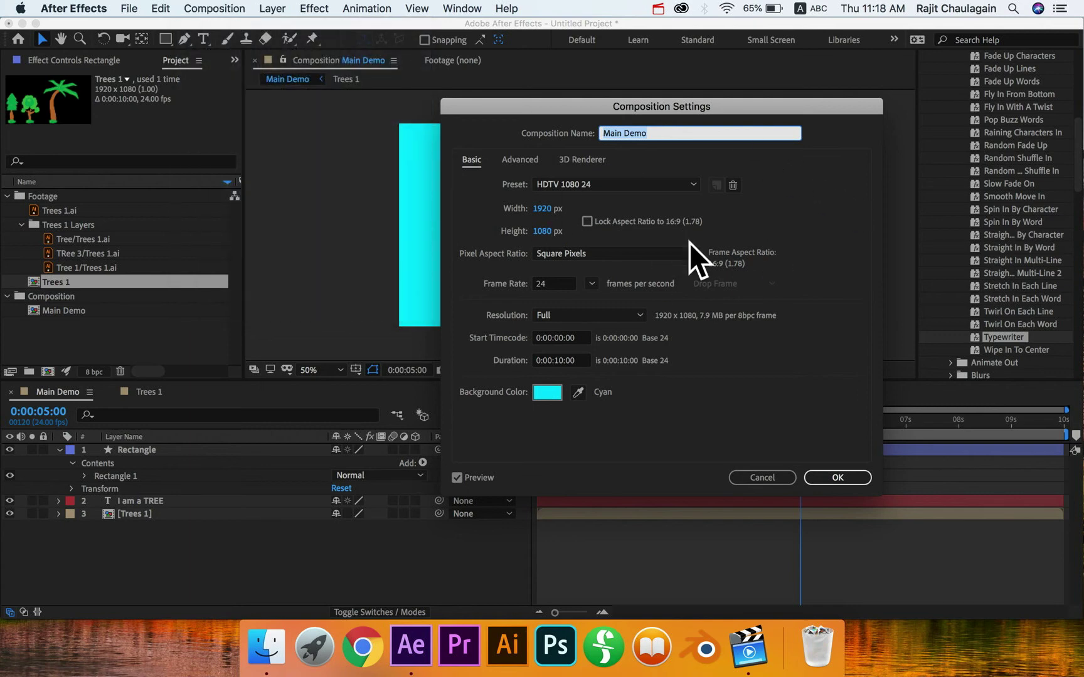
left_click(551, 395)
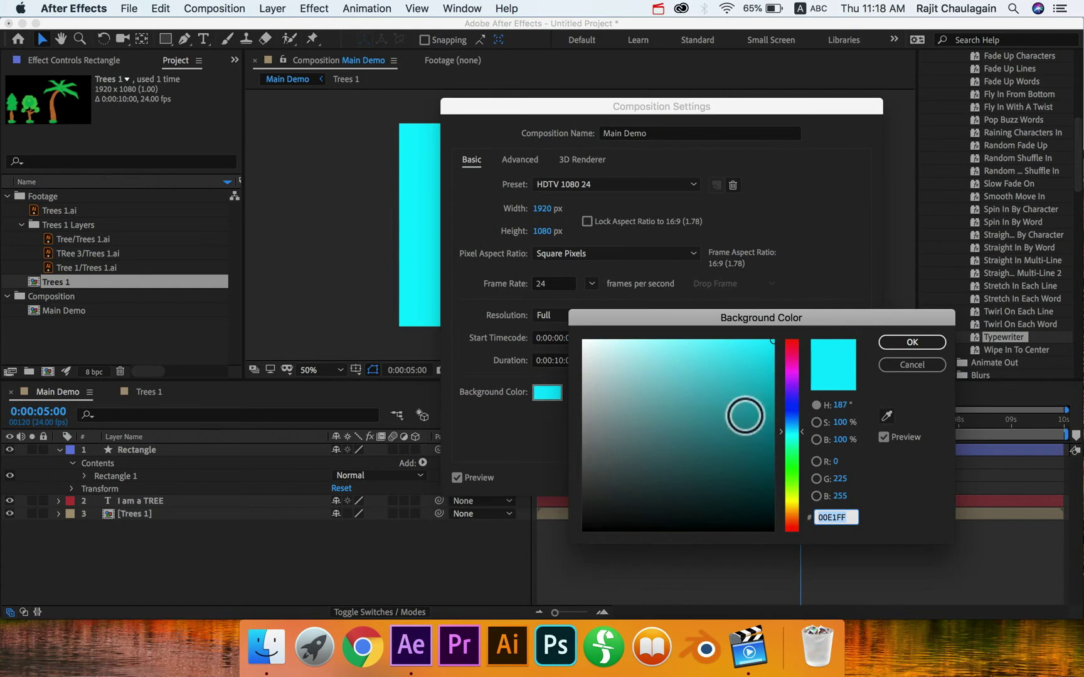
left_click(912, 343)
left_click(846, 475)
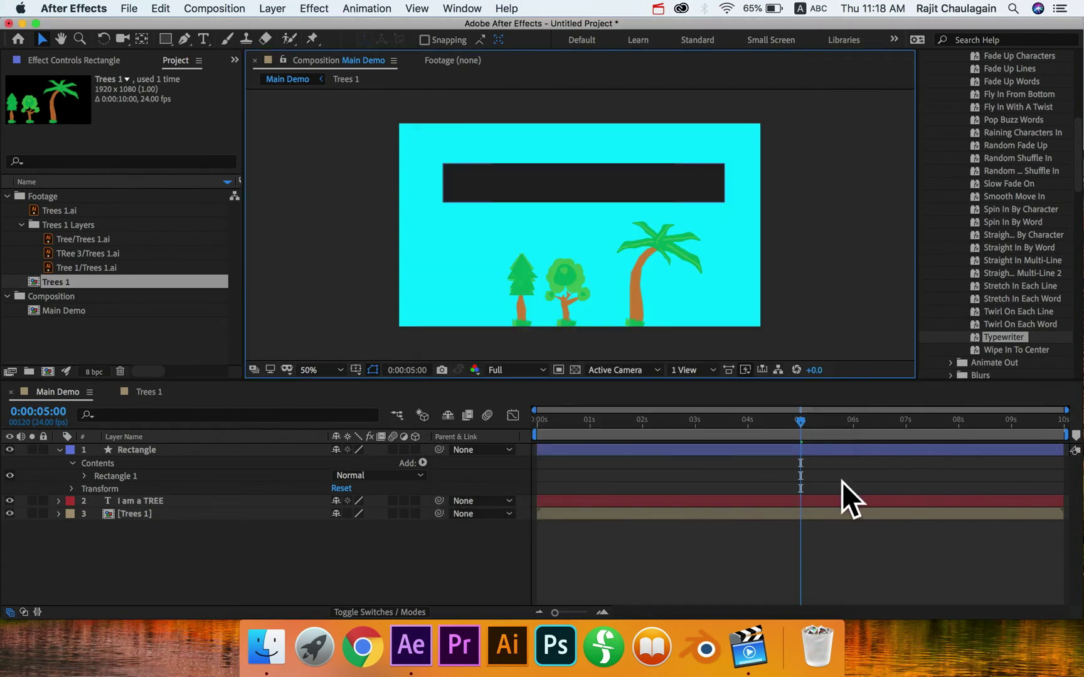
- Set the Rectangle layer's fill color to 00E1FF to match the composition background
left_click(629, 172)
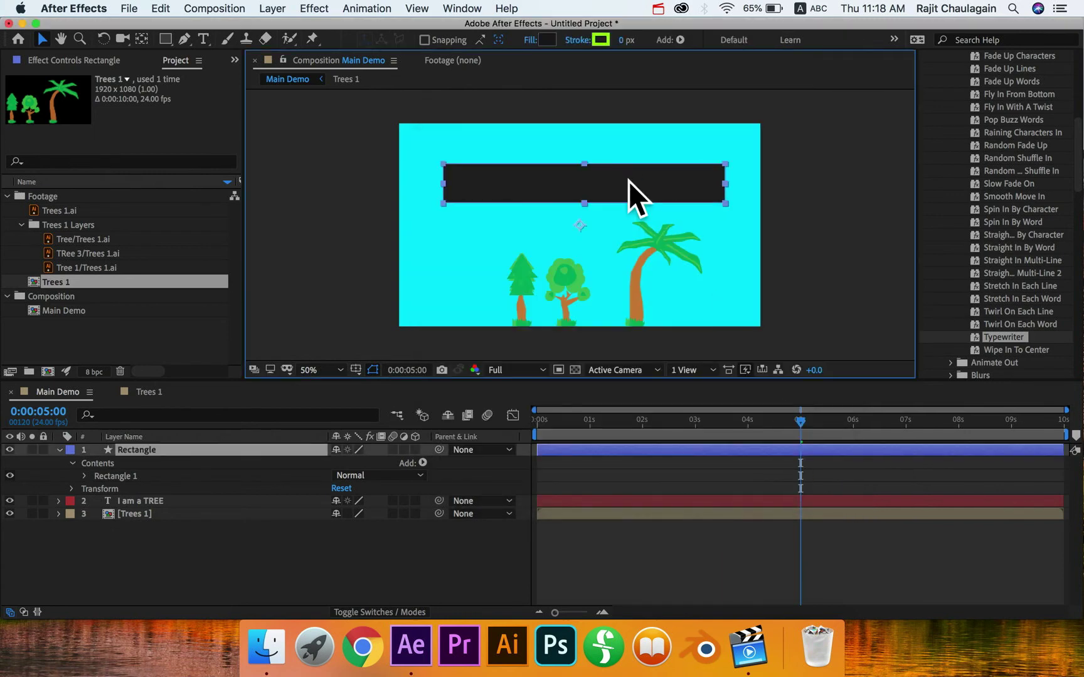
left_click(547, 40)
type("00E1FF")
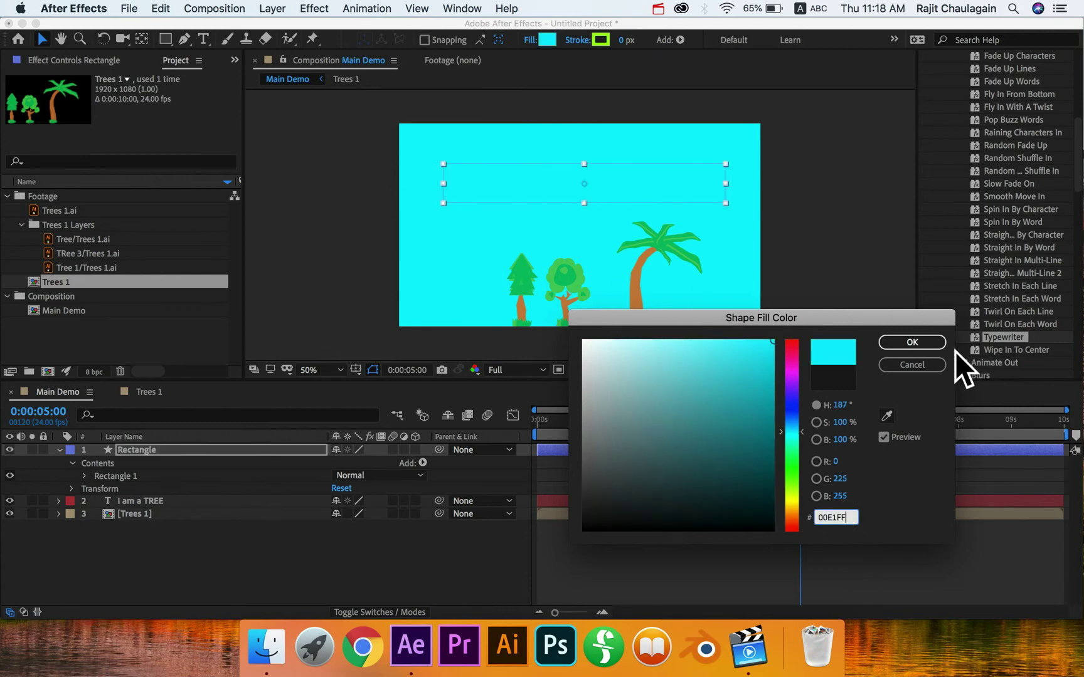
left_click(927, 345)
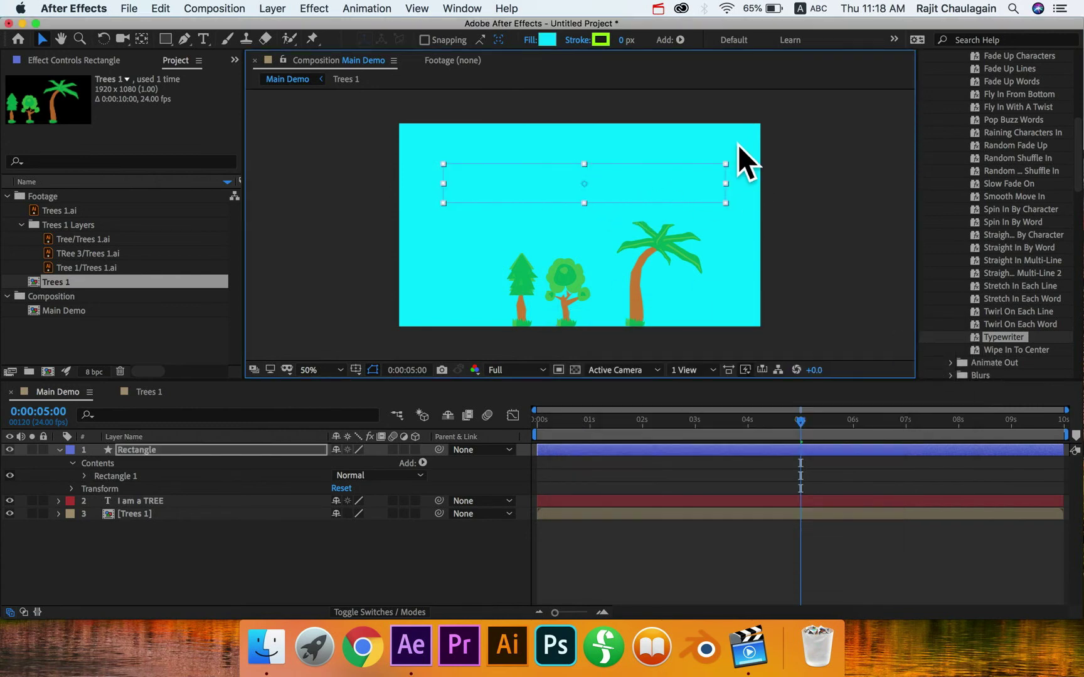
- Move the rectangle slightly down over the title and select the "I am a TREE" layer
left_click(651, 192)
left_click_drag(652, 192, 654, 205)
left_click(660, 175)
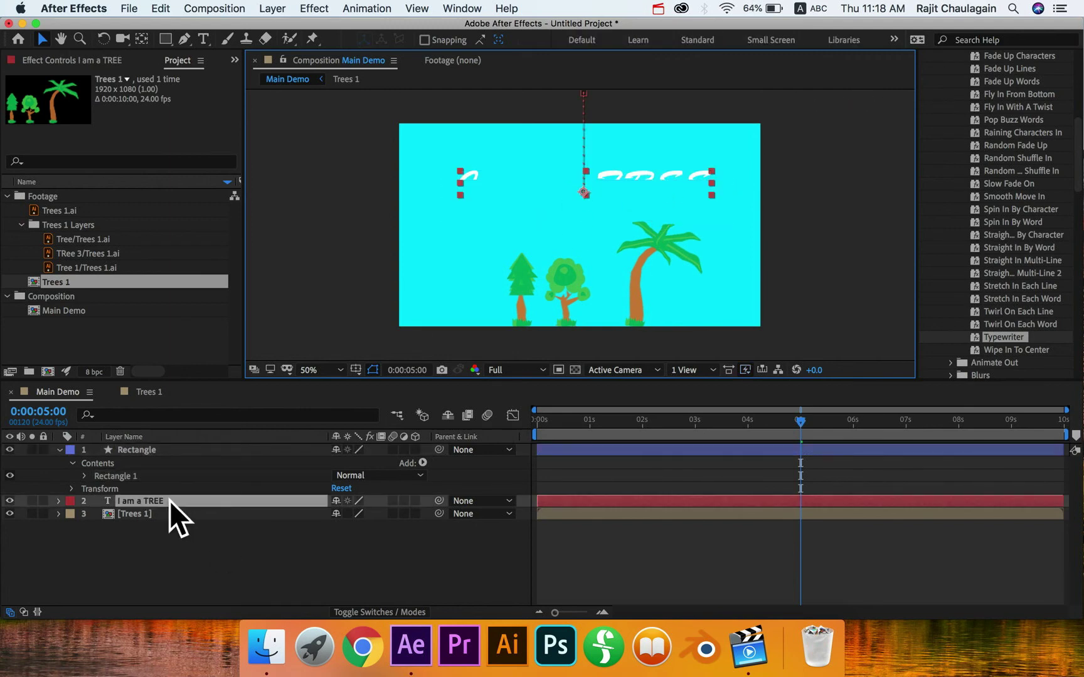
- Delete both Range Selector Start keyframes of the "I am a TREE" layer and scrub the title's Position animation to 0:00:01:16
key("p")
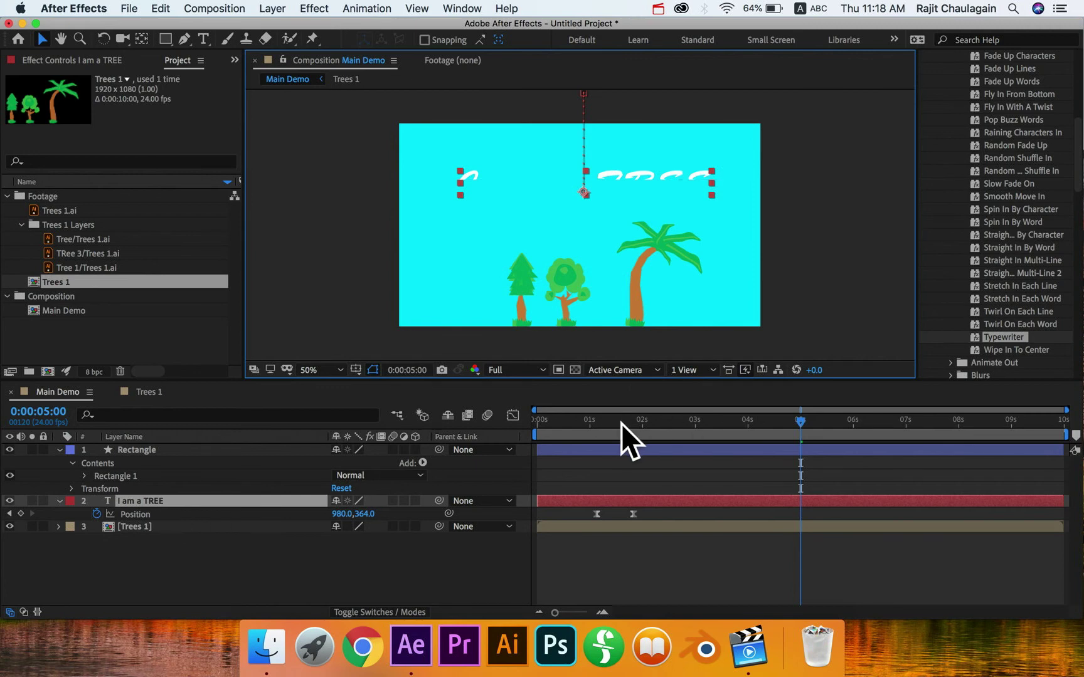
mouse_move(621, 423)
left_mouse_down()
mouse_move(598, 423)
mouse_move(650, 424)
mouse_move(596, 419)
mouse_move(620, 419)
left_mouse_up()
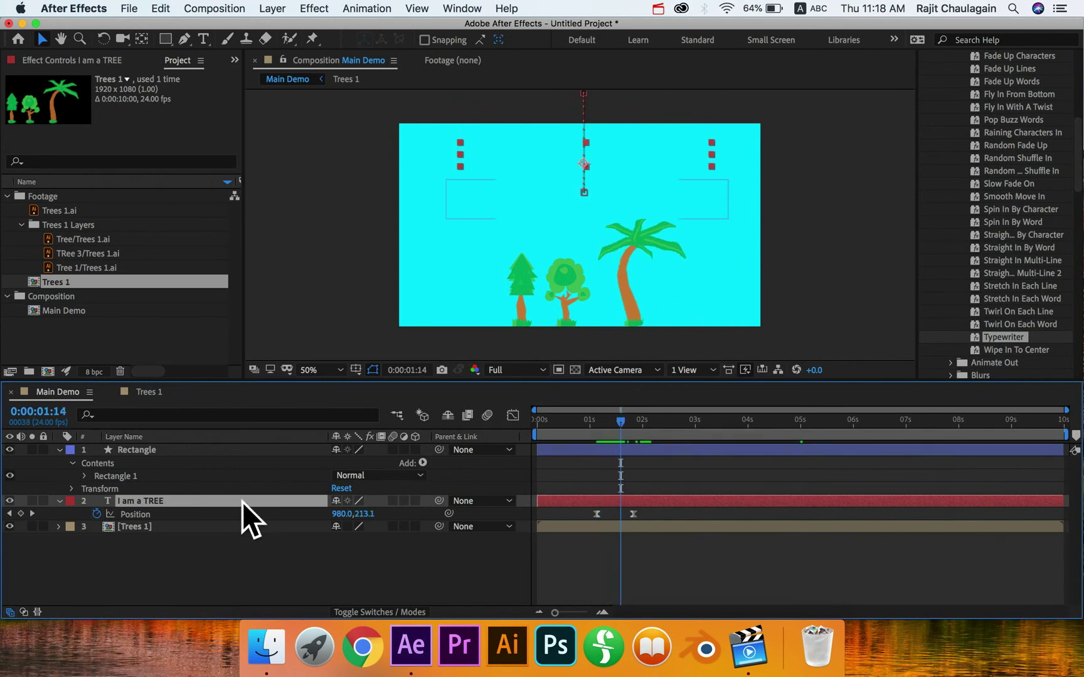
key("u")
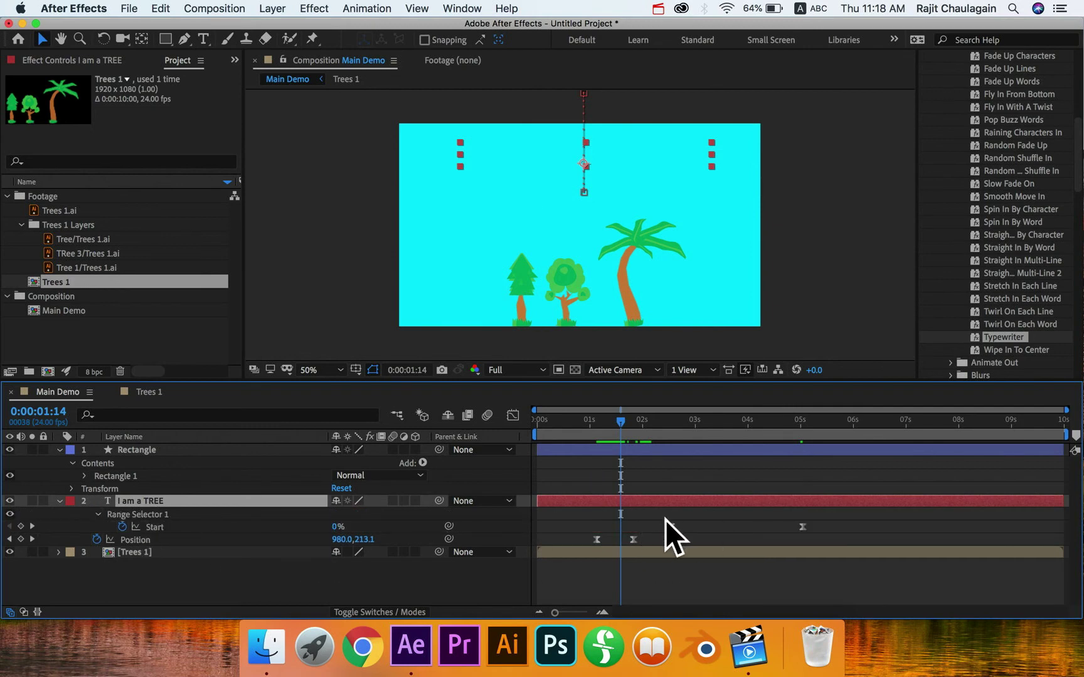
left_click_drag(655, 514, 838, 526)
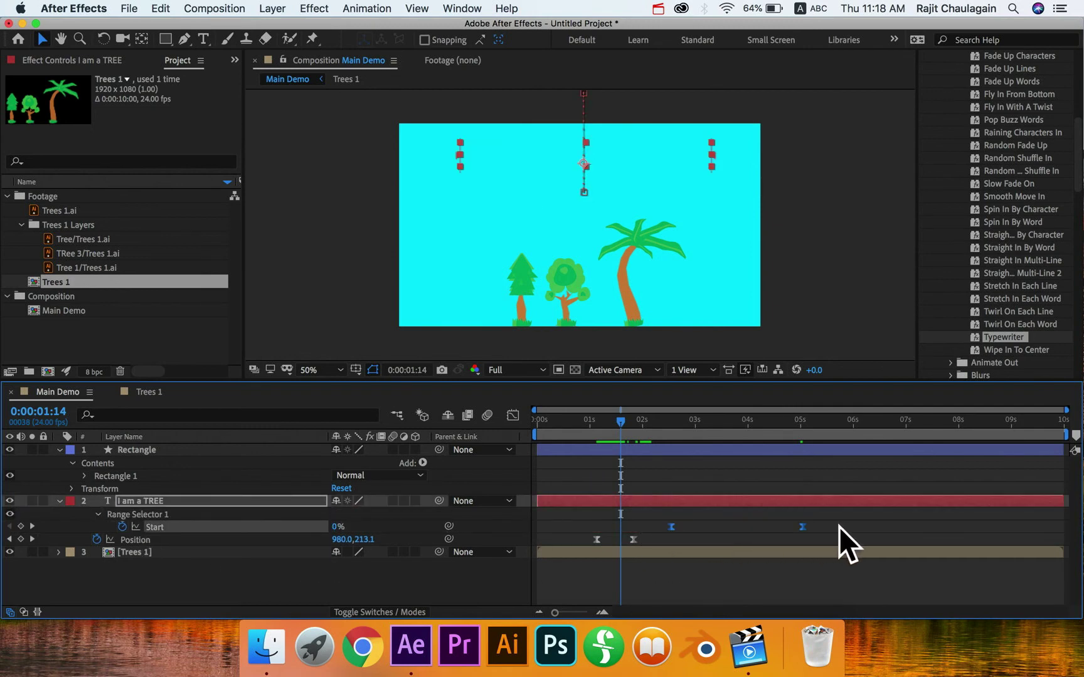
key("Delete")
left_click_drag(589, 420, 626, 423)
- Try placing the "I am a TREE" layer above Rectangle, undo the reorder and collapse the text layer's properties
left_click_drag(152, 503, 152, 445)
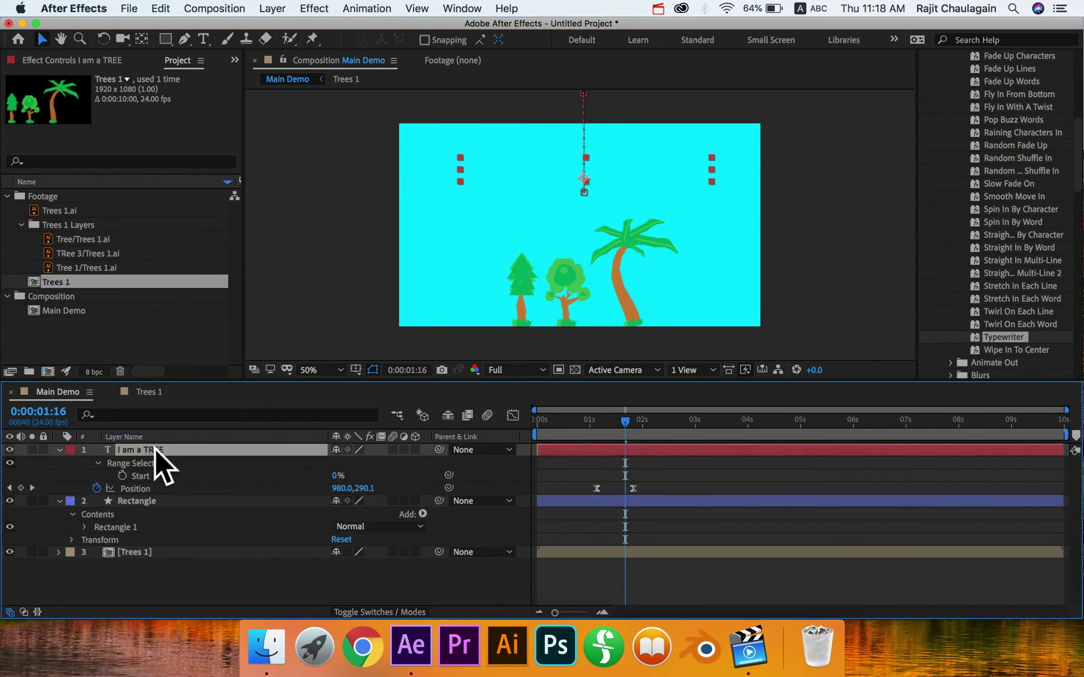
key("super+z")
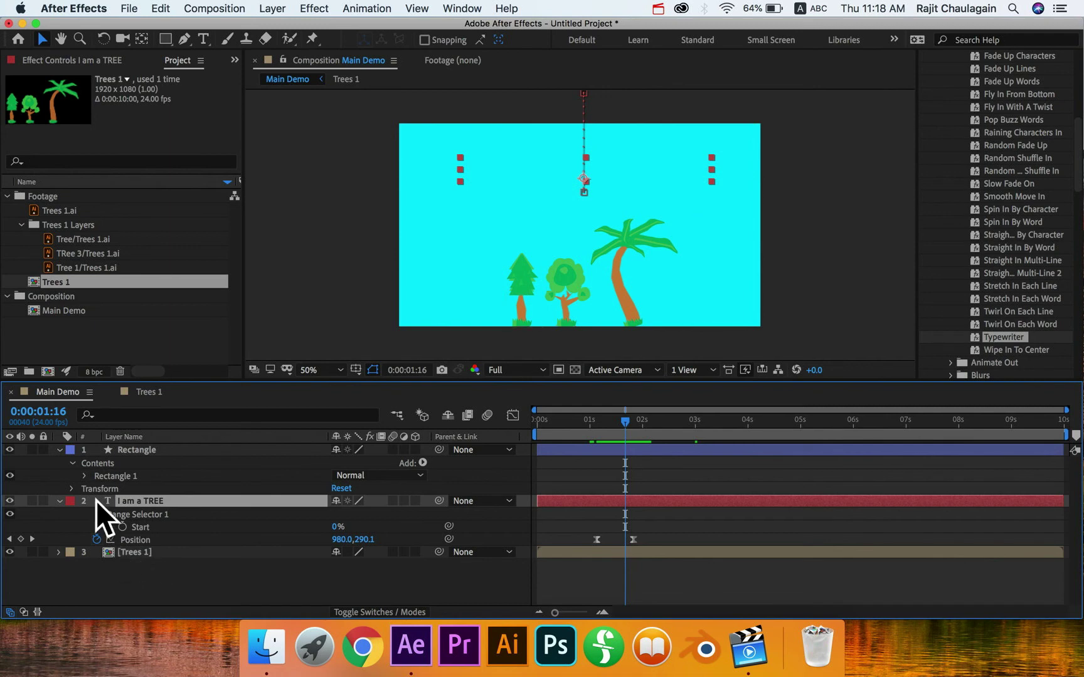
key("u")
key("u")
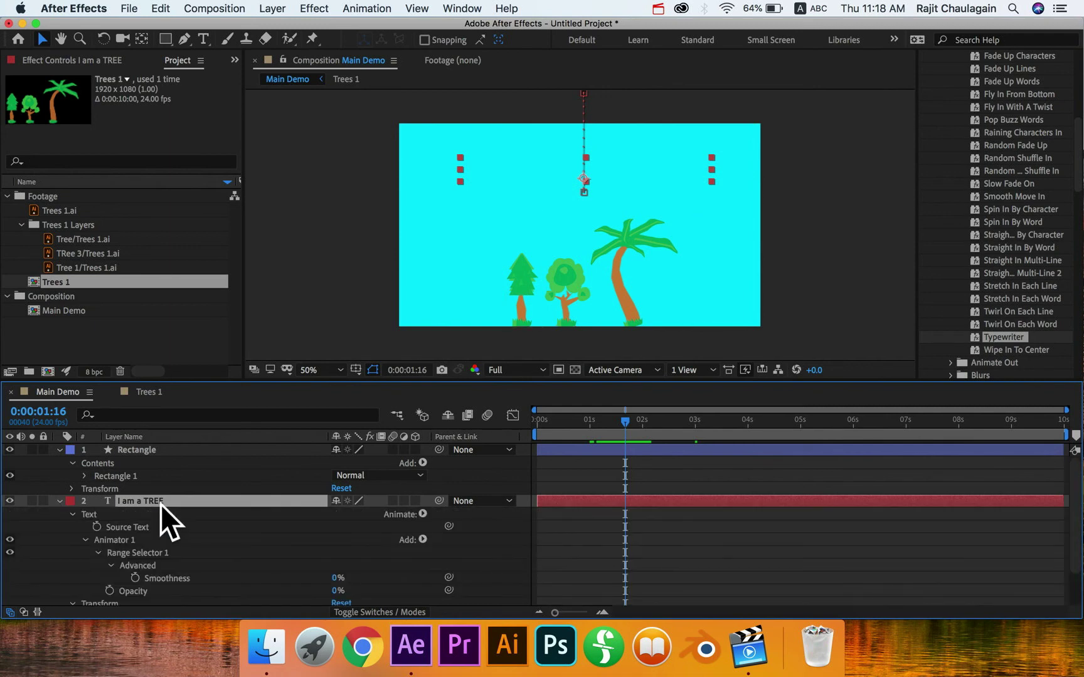
key("u")
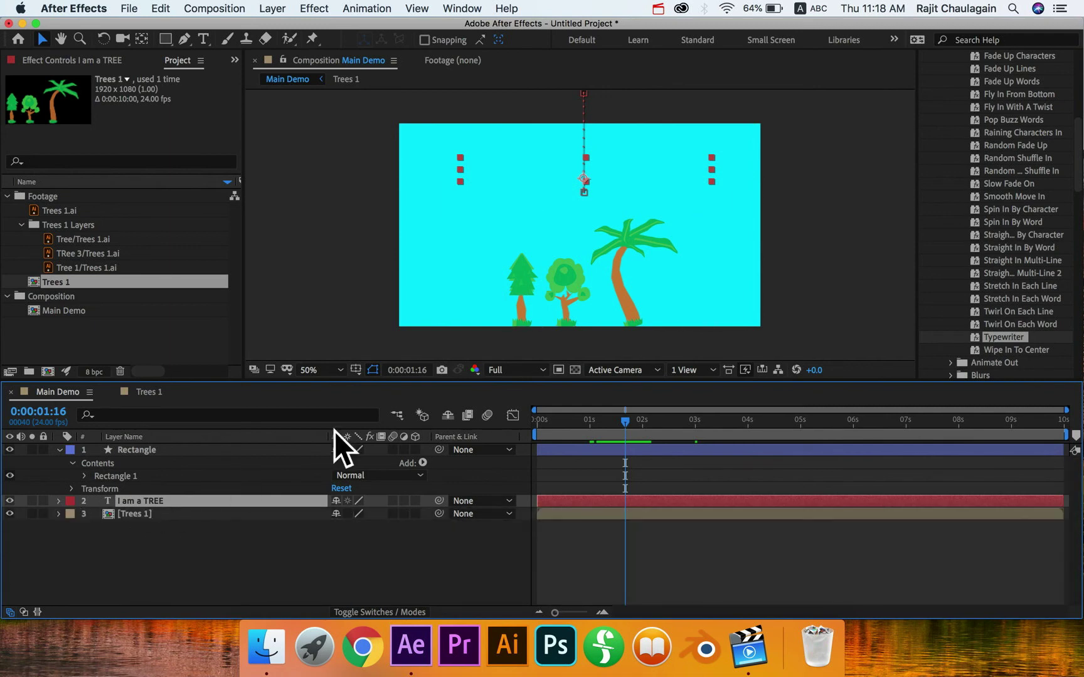
- Scrub to 0:00:01:19, expand the "I am a TREE" layer's Text properties and delete the layer
mouse_move(626, 421)
left_mouse_down()
mouse_move(614, 420)
mouse_move(706, 423)
mouse_move(619, 426)
mouse_move(631, 422)
left_mouse_up()
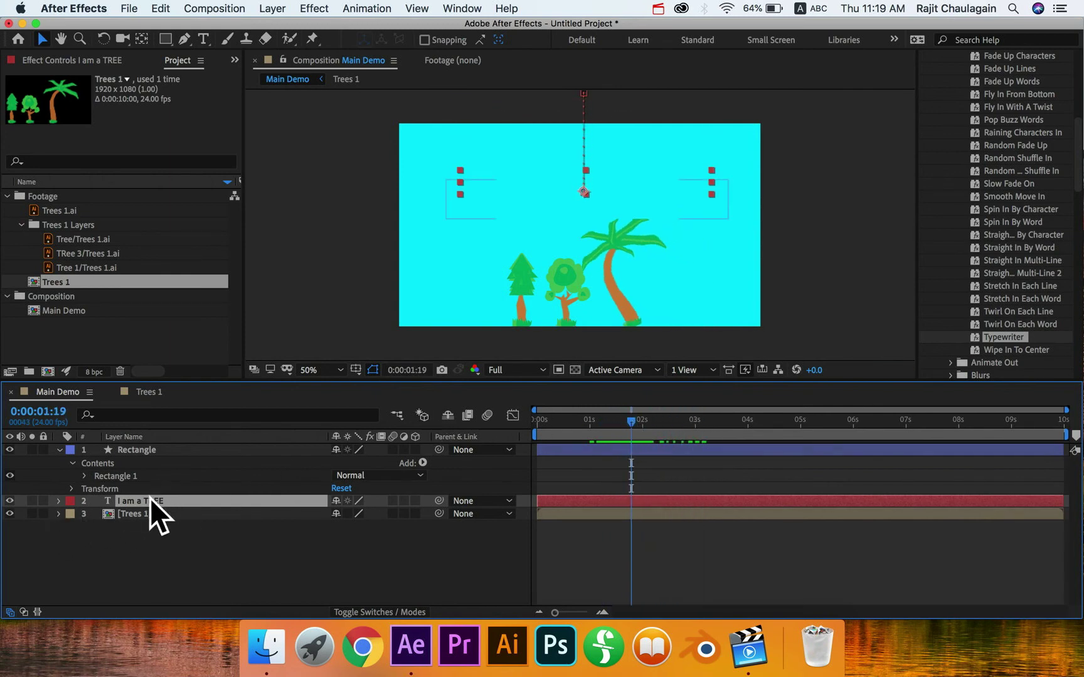
left_click(58, 501)
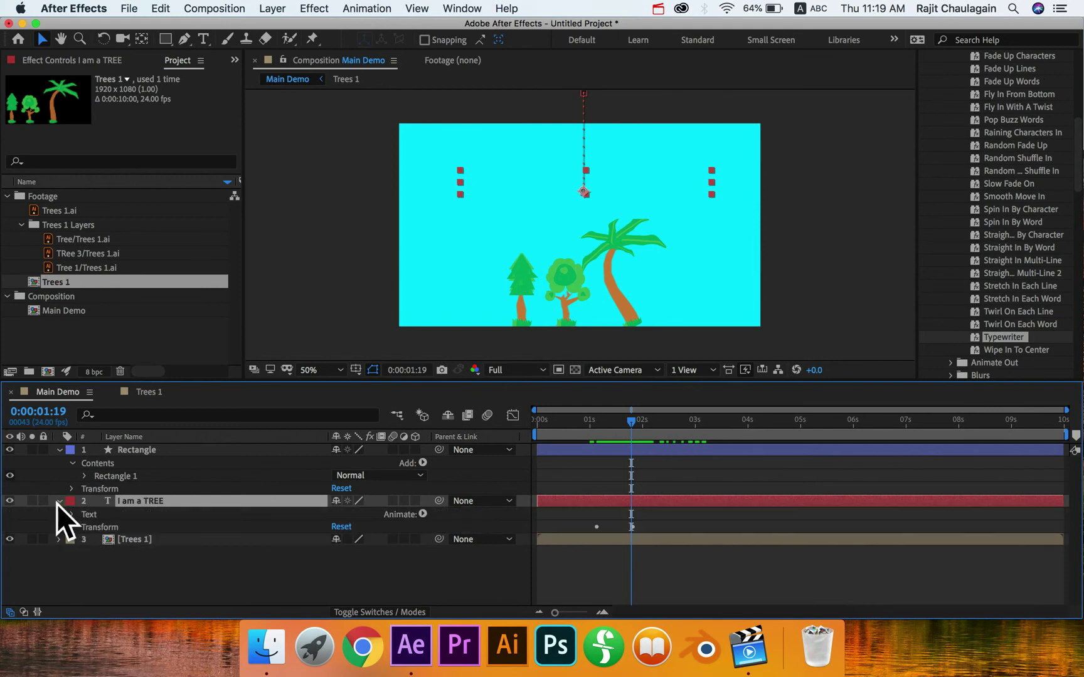
left_click(72, 515)
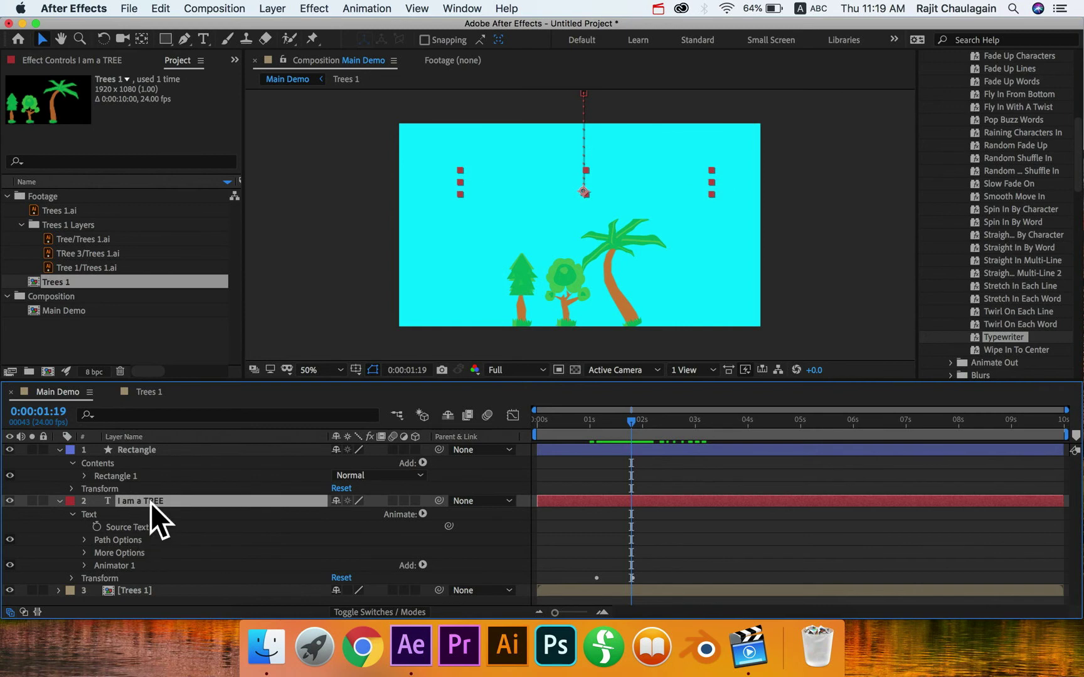
key("Delete")
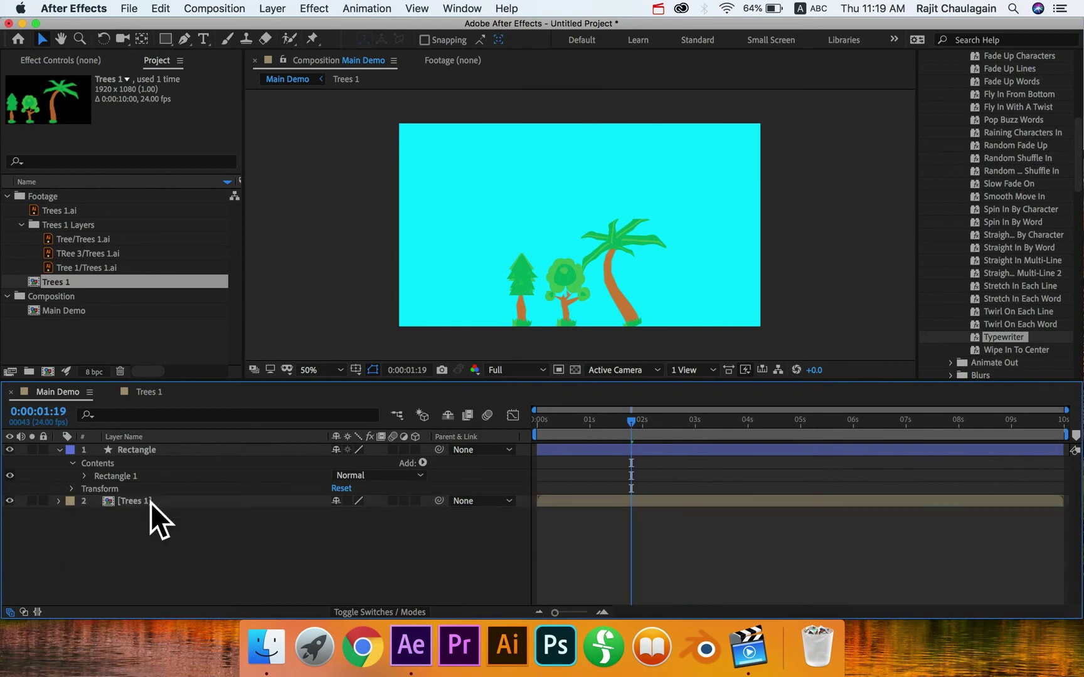
- Add a new white text layer reading "I am a TRee" in the upper part of the composition and return to the Selection tool
left_click(203, 38)
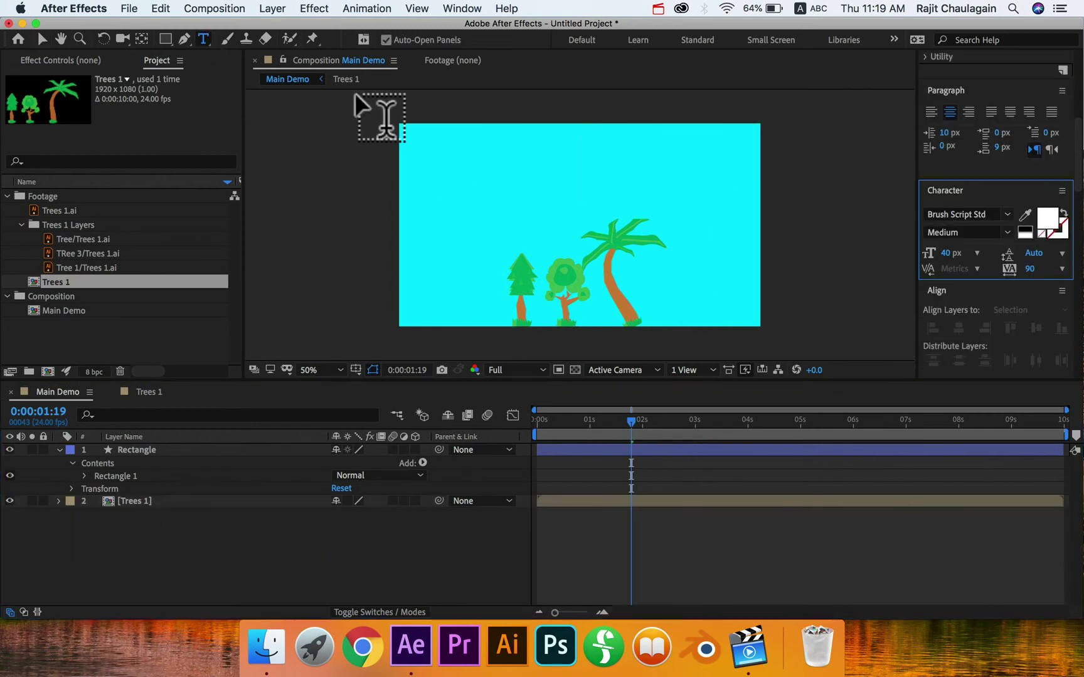
left_click(520, 154)
type("I a")
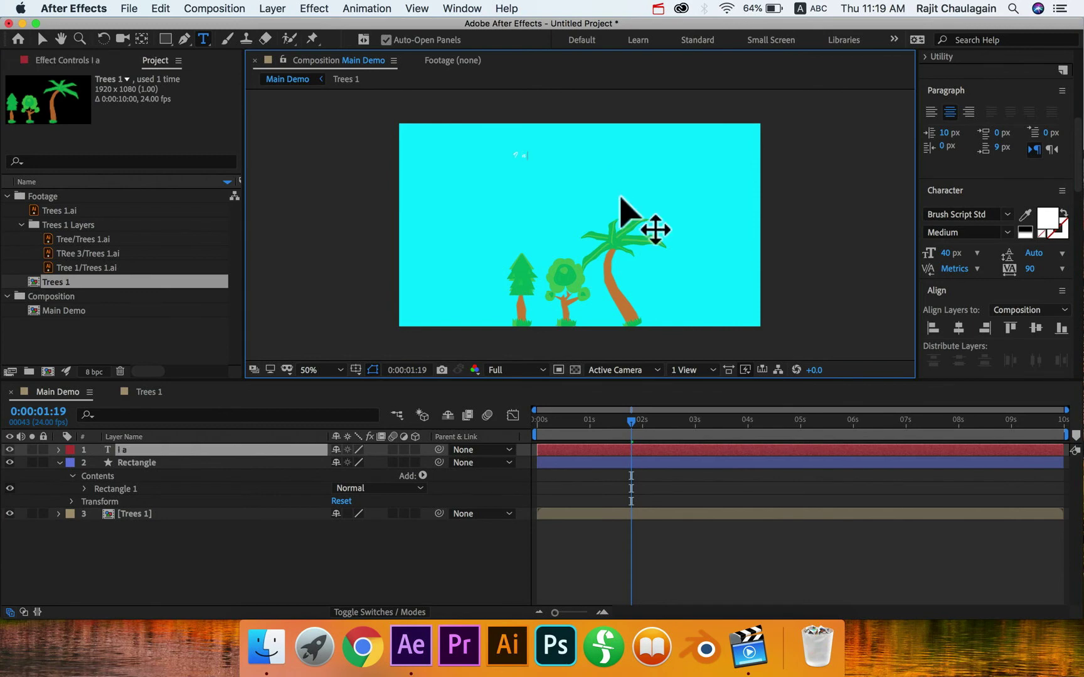
type("m a TRee")
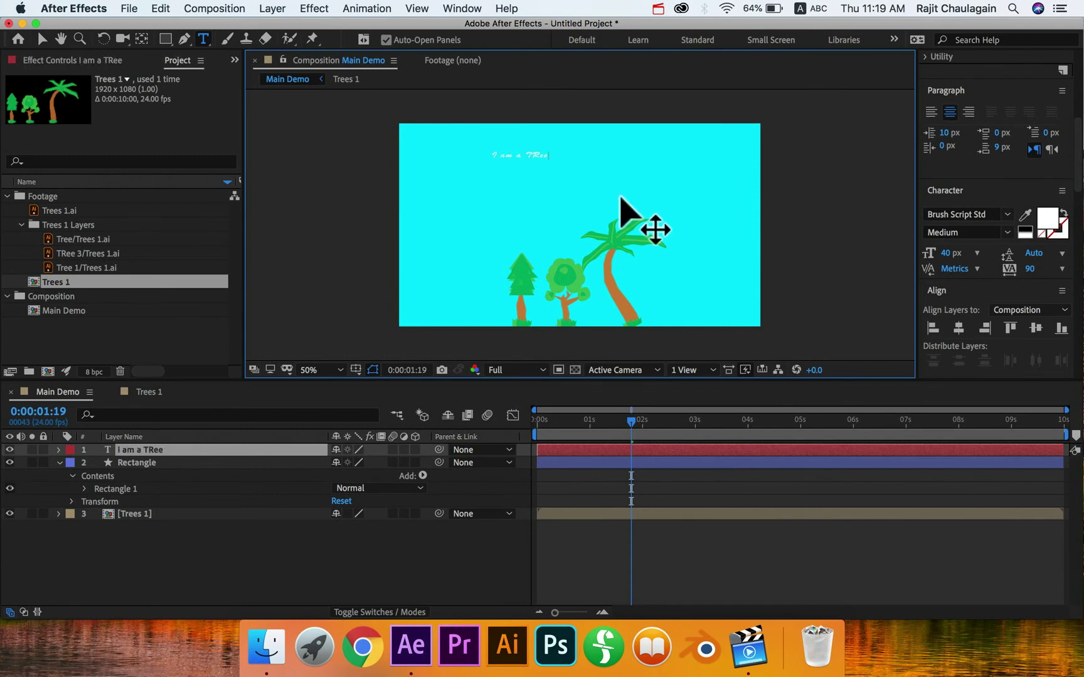
left_click(41, 38)
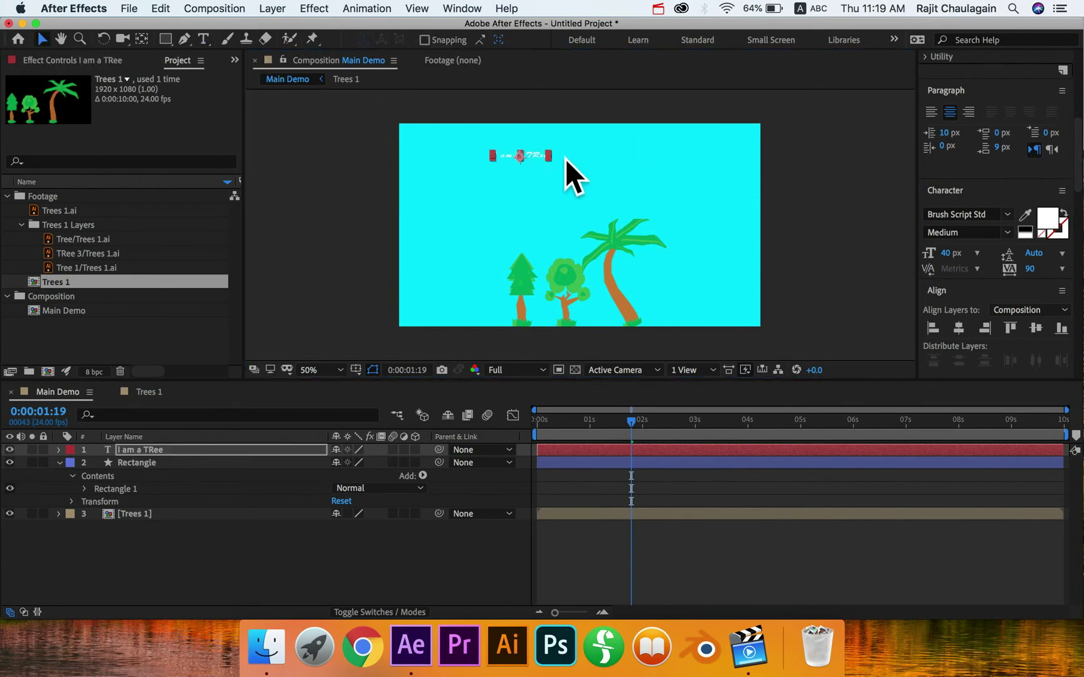
- Enlarge the "I am a TRee" title to about 365% and move it over the Rectangle shape above the trees
left_click_drag(590, 176, 626, 196)
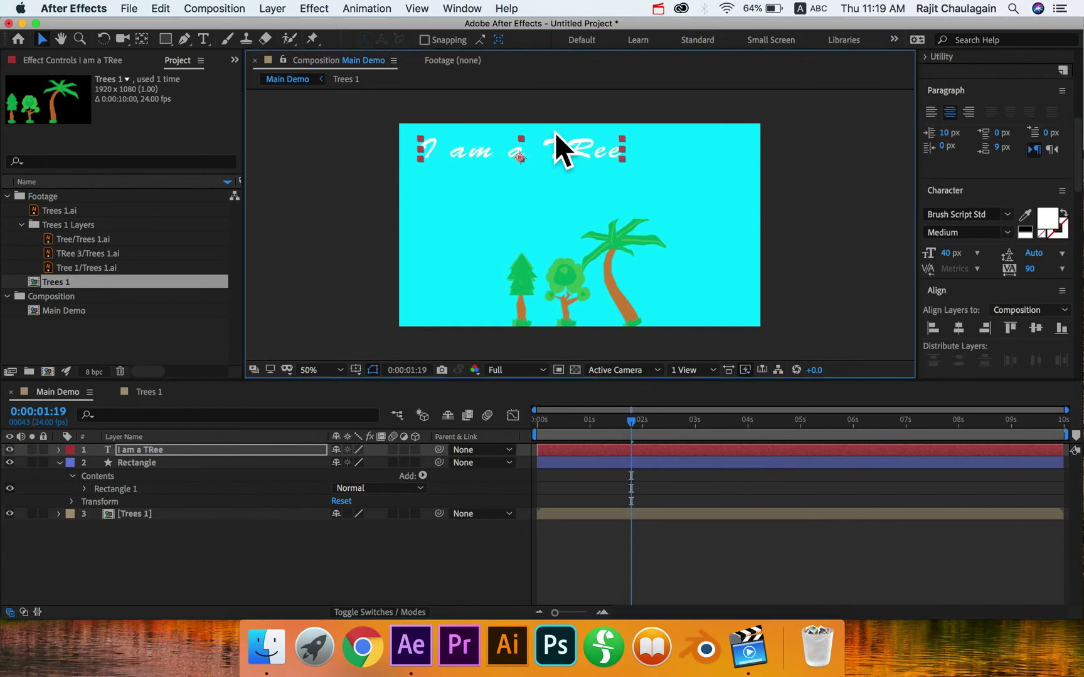
left_click_drag(572, 154, 627, 194)
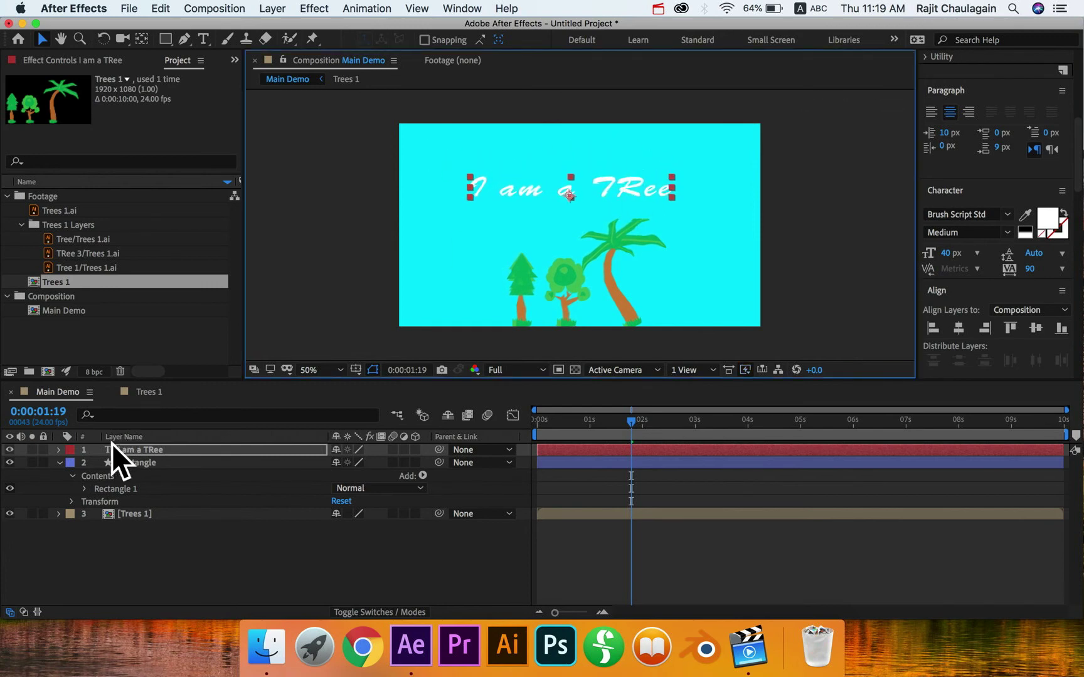
left_click(149, 461)
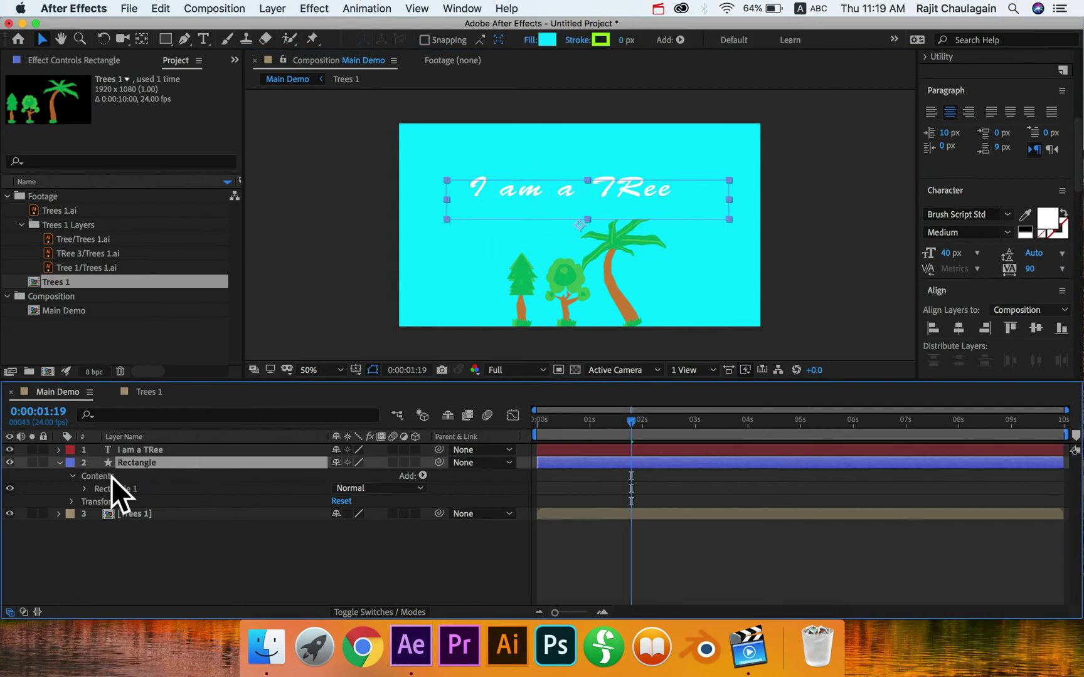
- Move the "I am a TRee" layer below the Rectangle layer and keep the text layer selected
left_click_drag(135, 454, 147, 506)
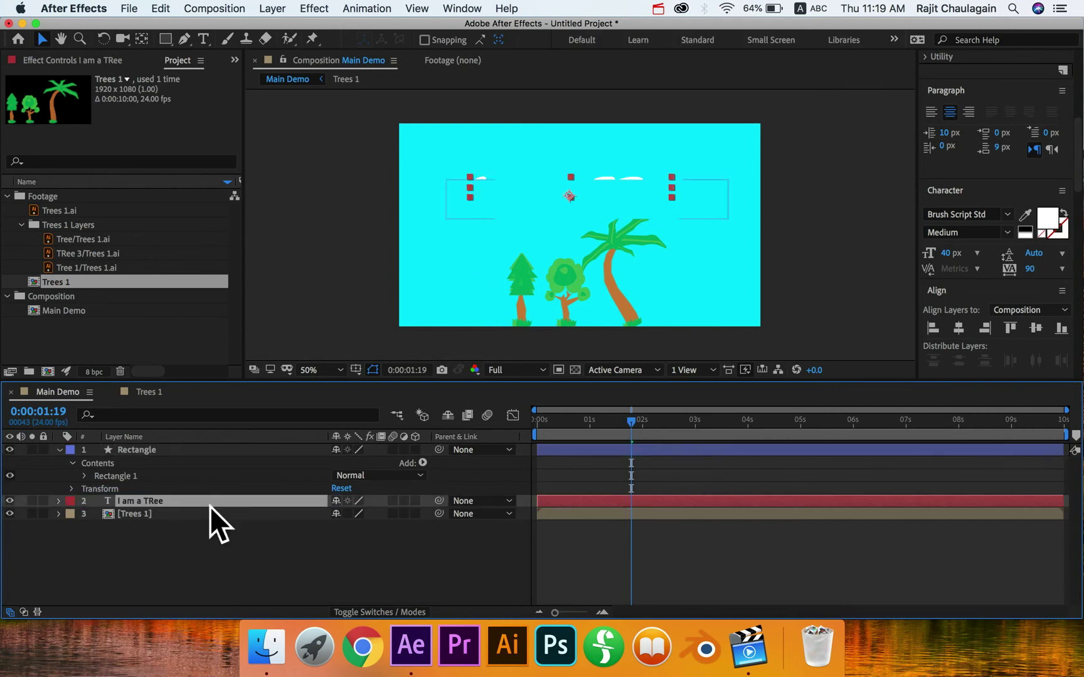
left_click(144, 449)
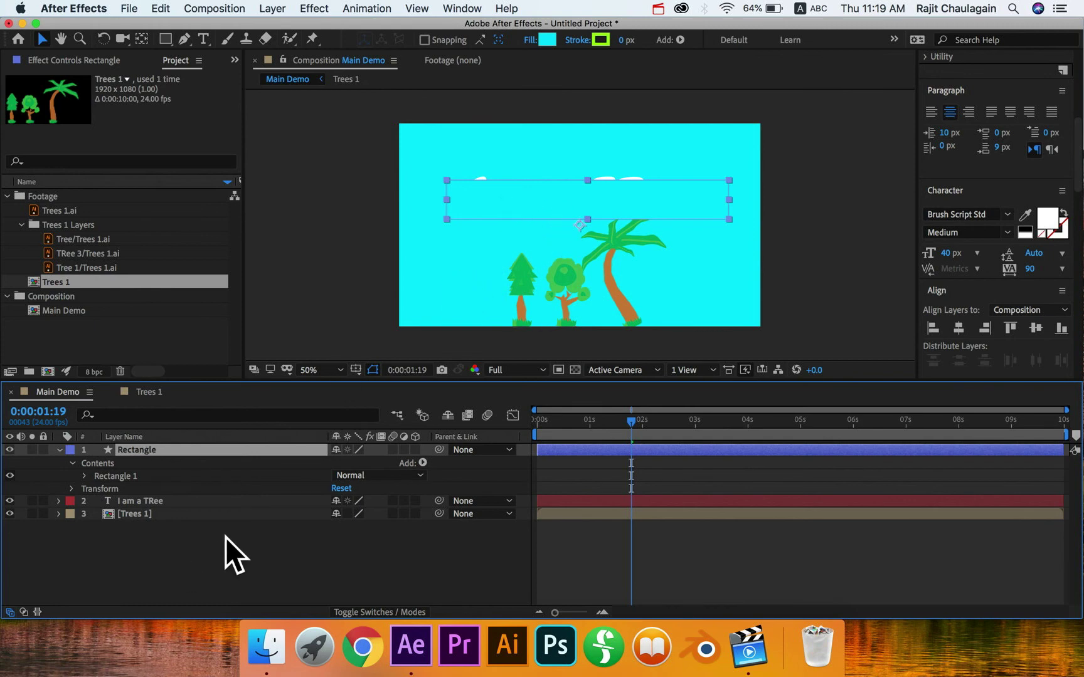
left_click(160, 501)
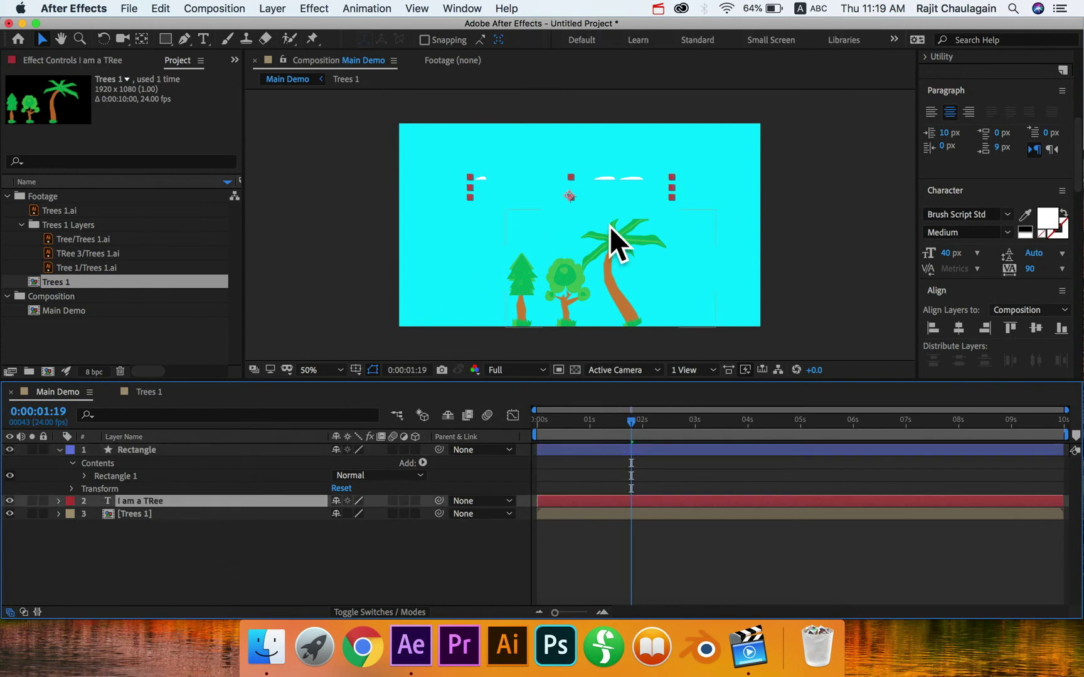
- Add a Position keyframe to the "I am a TRee" layer at 0:00:01:10 and set it to 904, 423
left_click(614, 420)
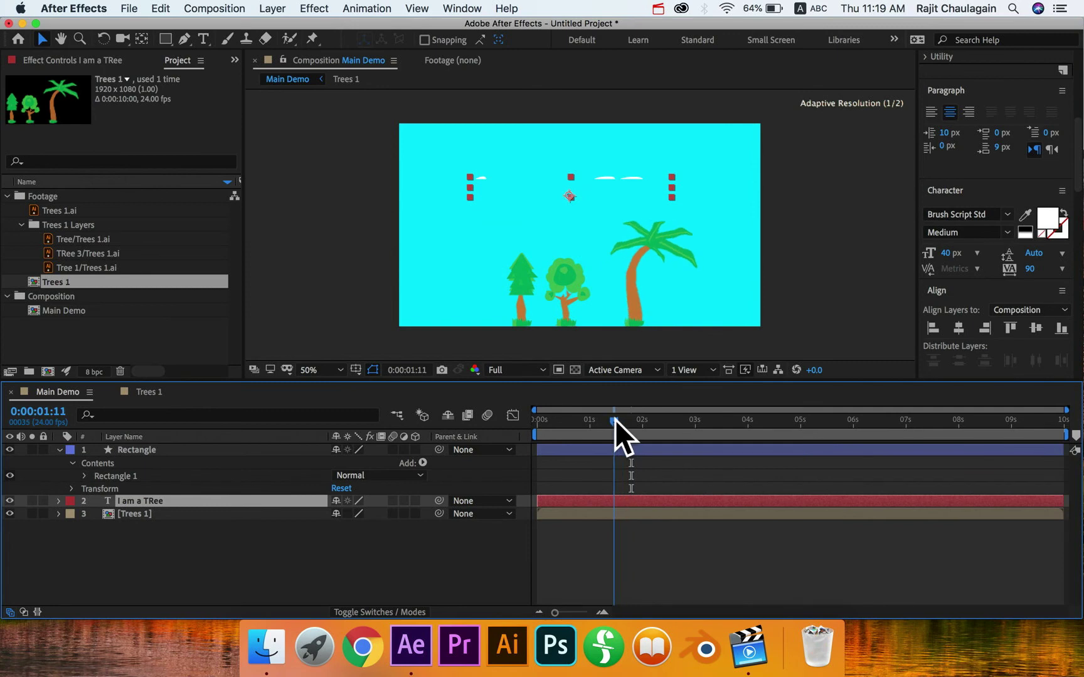
mouse_move(614, 420)
left_mouse_down()
mouse_move(601, 418)
mouse_move(612, 418)
left_mouse_up()
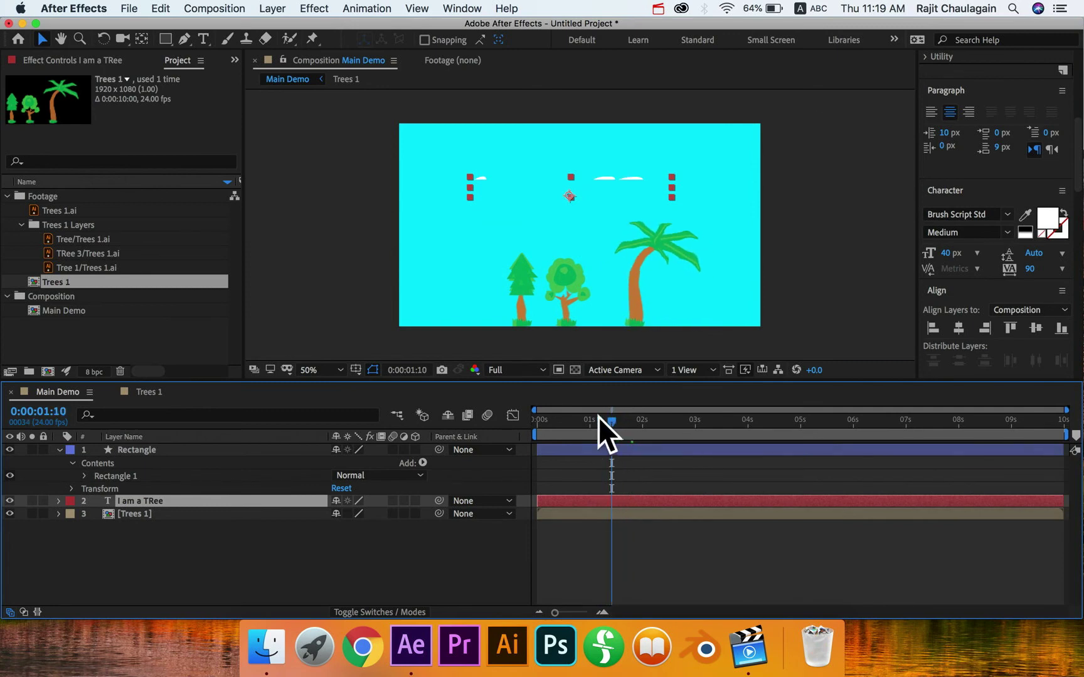
left_click(59, 501)
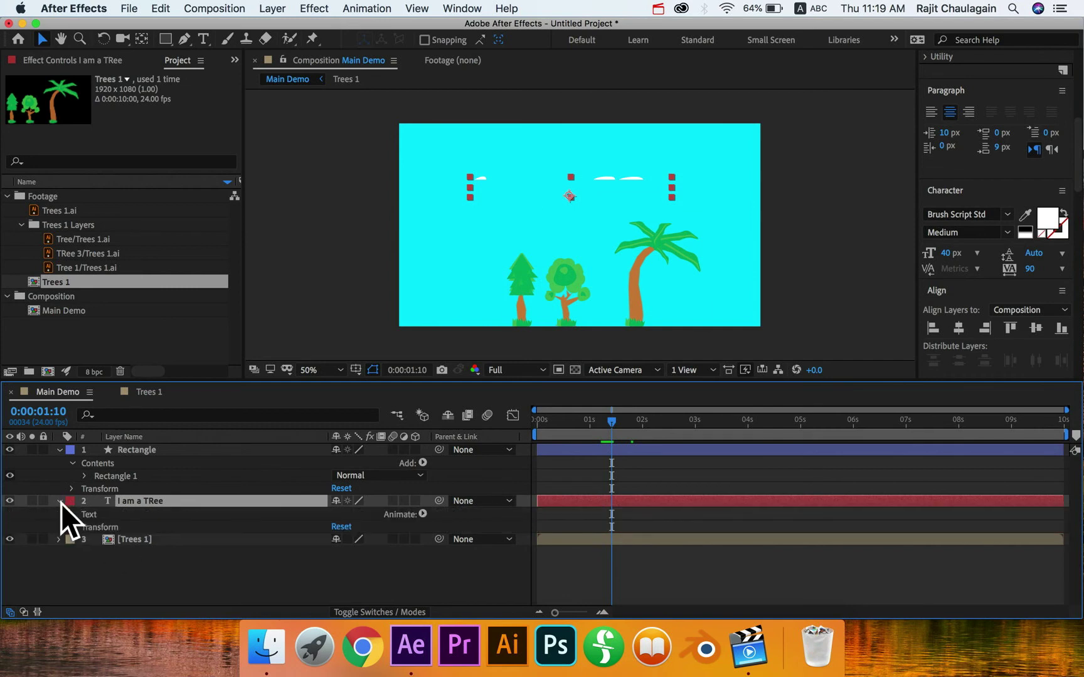
left_click(60, 502)
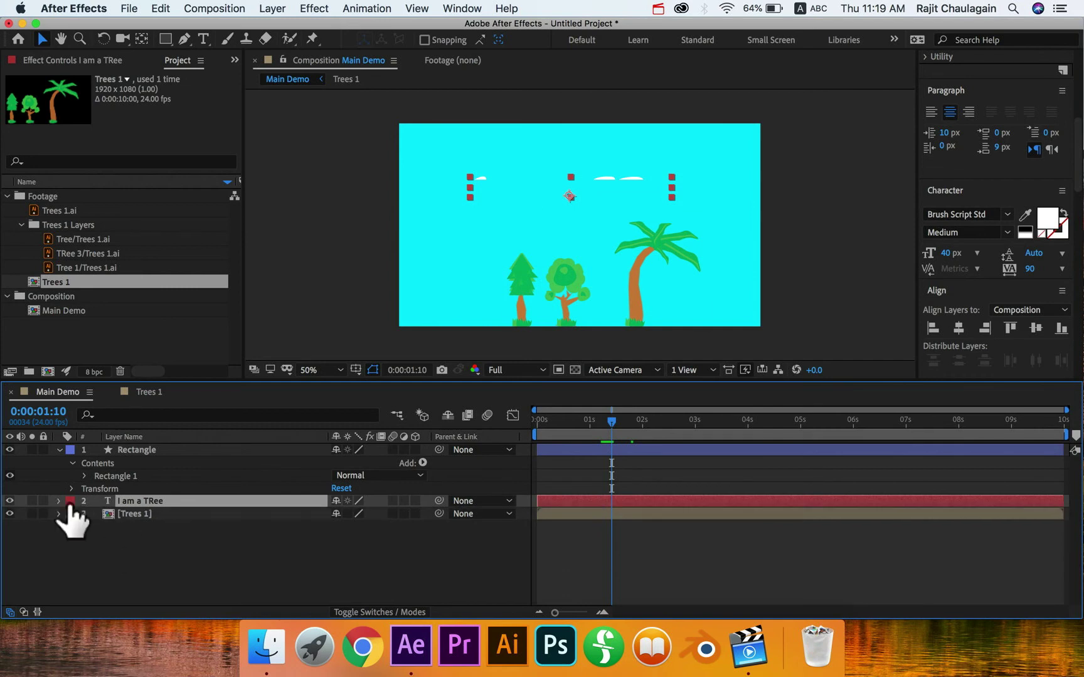
key("p")
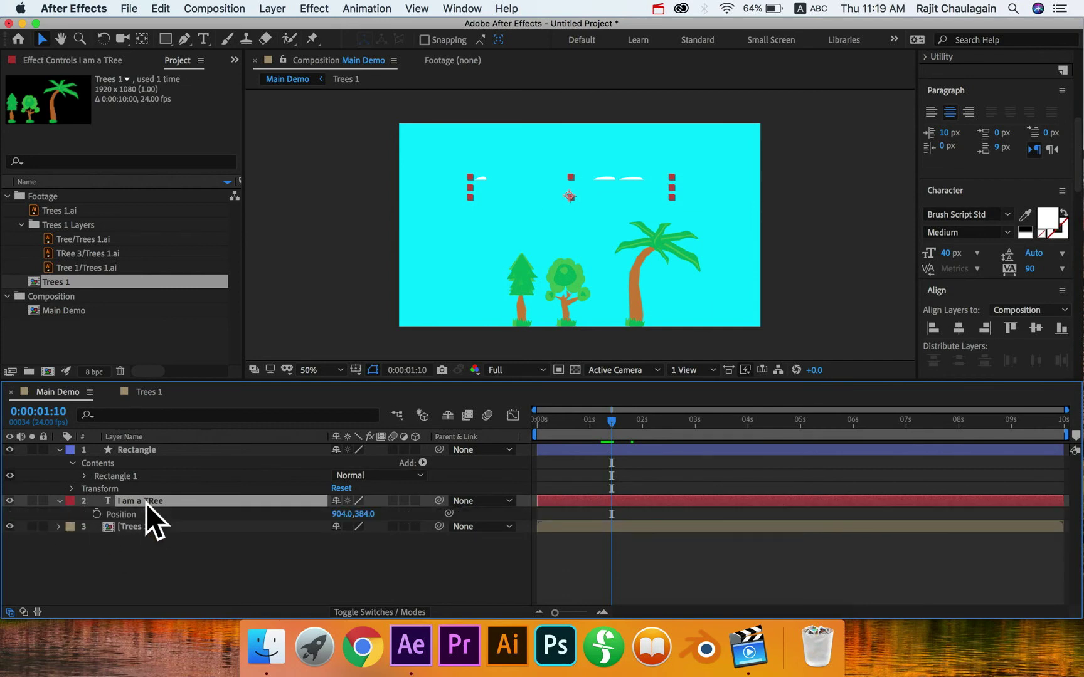
left_click(97, 514)
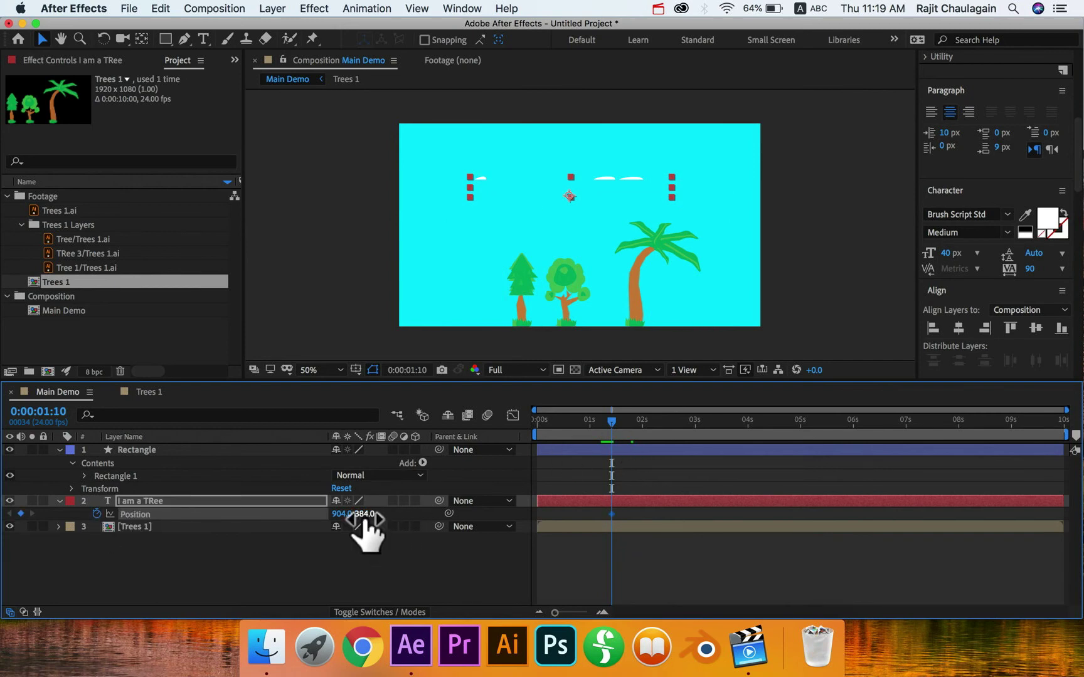
left_click_drag(365, 521, 400, 515)
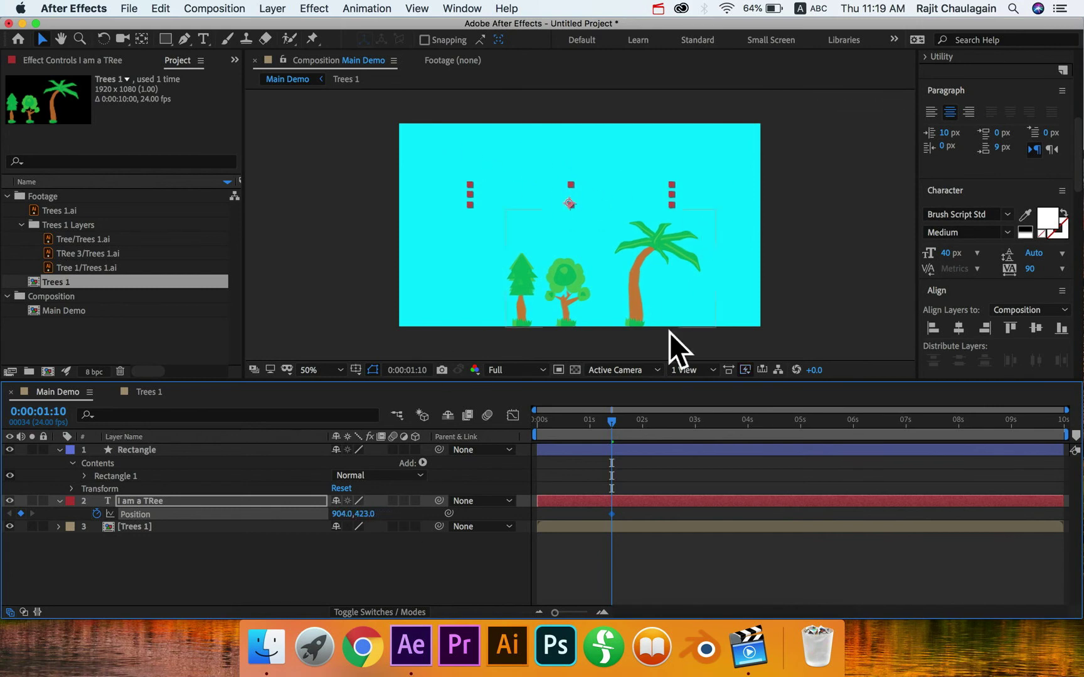
- Set the title's Position to 904, 246 at 0:00:02:01 and play back the reveal from 0:00:01:08
left_click_drag(617, 422, 645, 421)
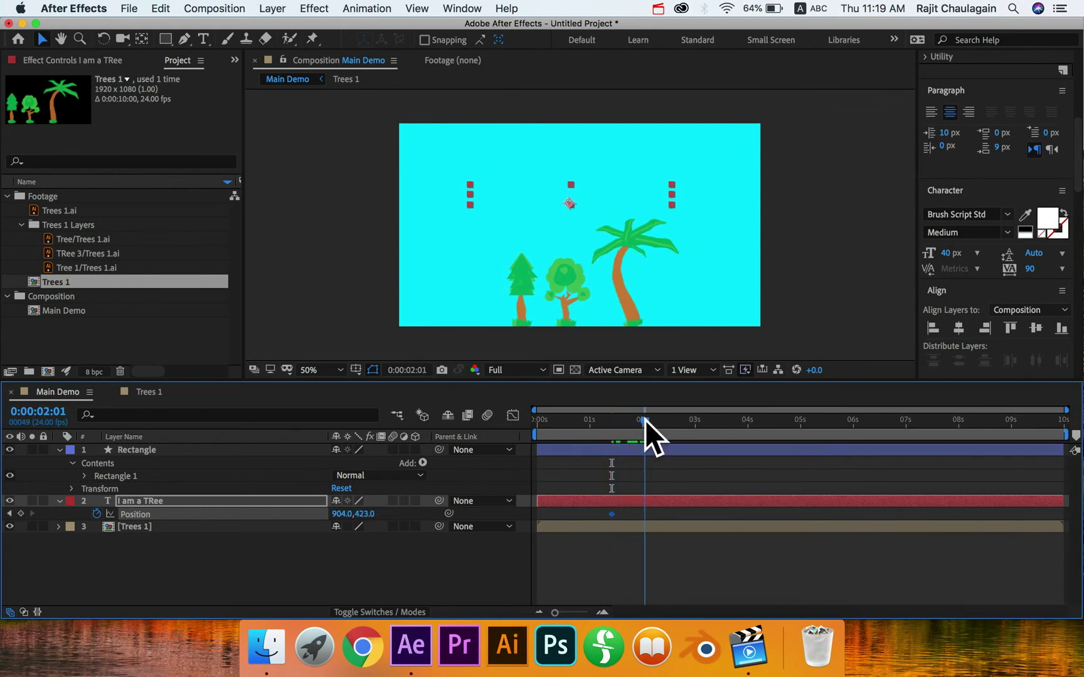
left_click_drag(375, 516, 232, 515)
left_click_drag(641, 424, 604, 426)
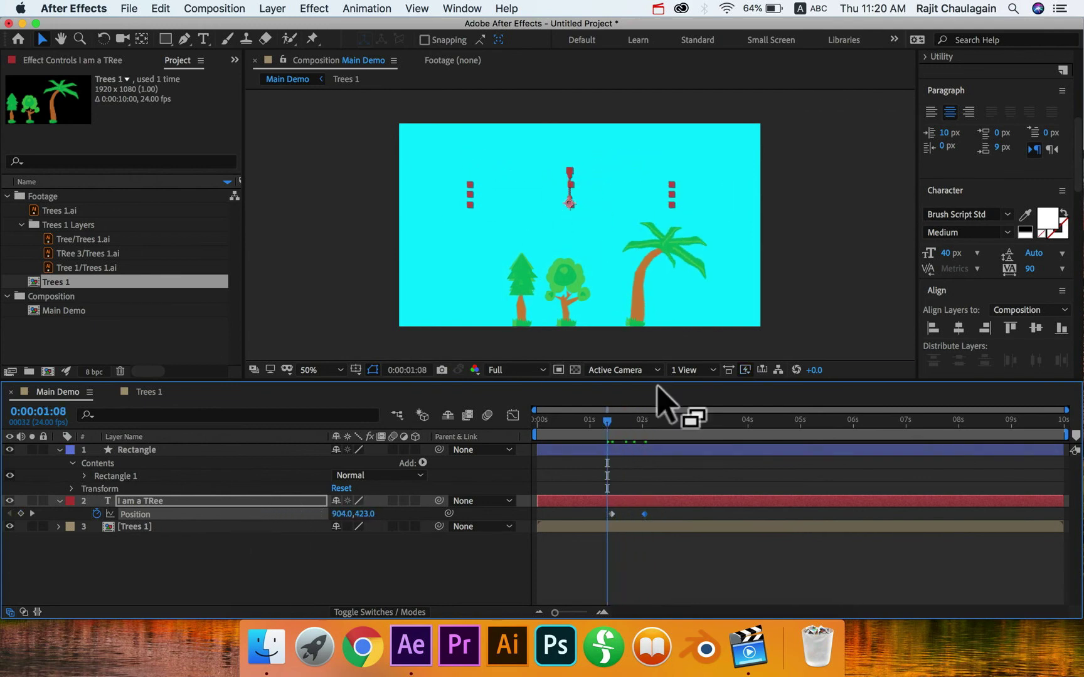
key("space")
key("space")
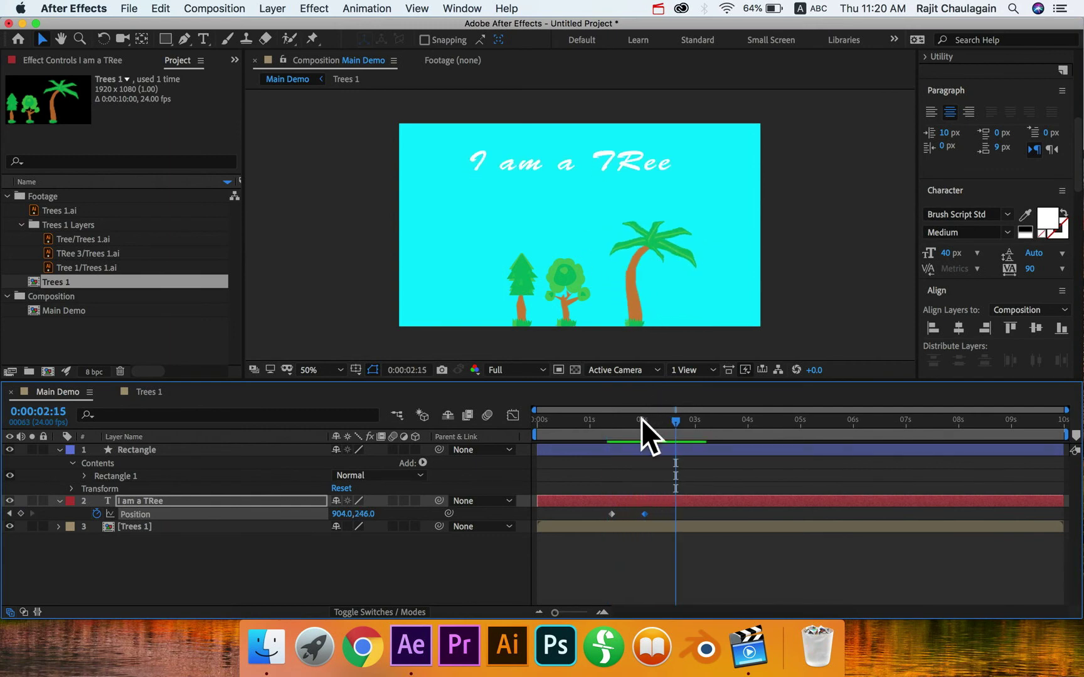
- Replay the title reveal from 0:00:01:07 and park the playhead at 0:00:02:10
left_click_drag(614, 418, 605, 420)
key("space")
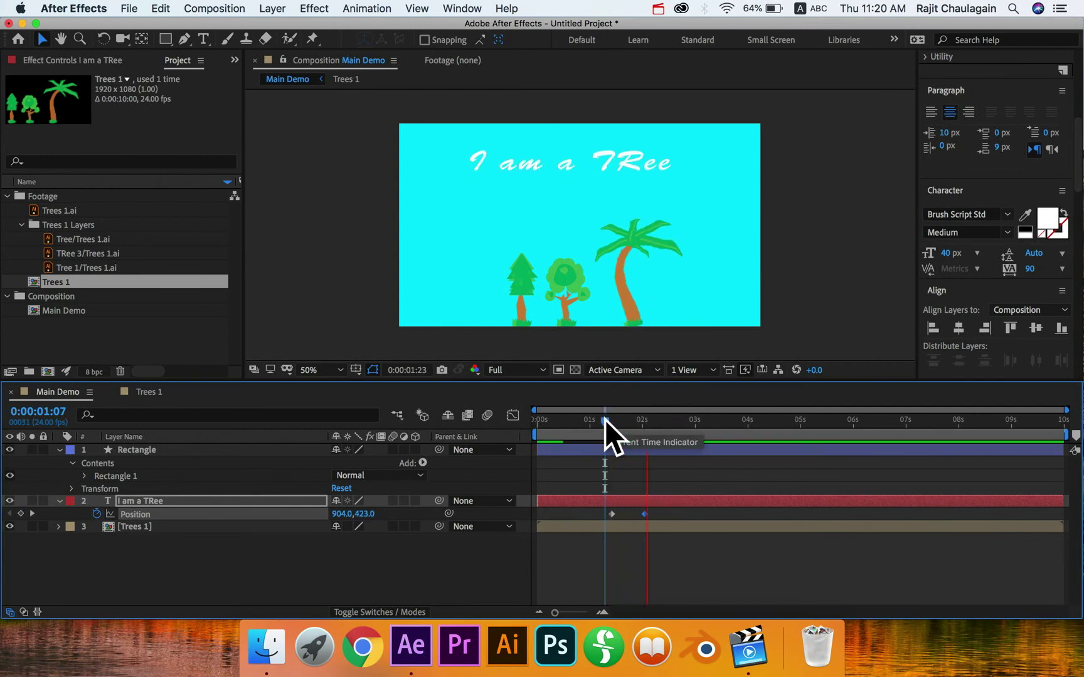
key("space")
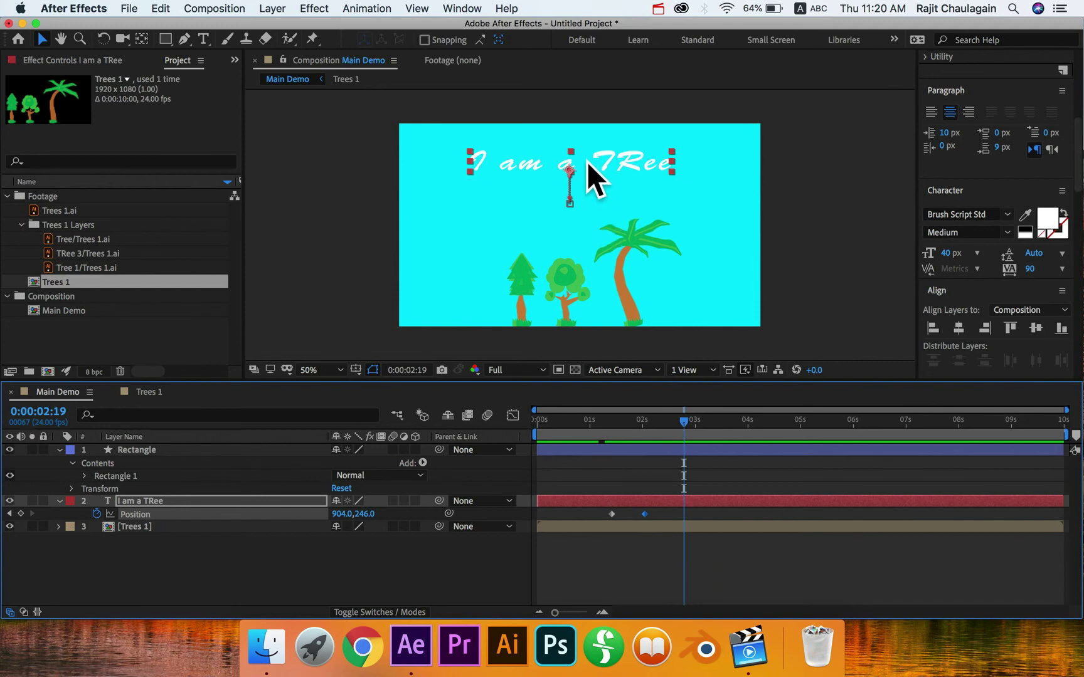
left_click_drag(608, 416, 604, 417)
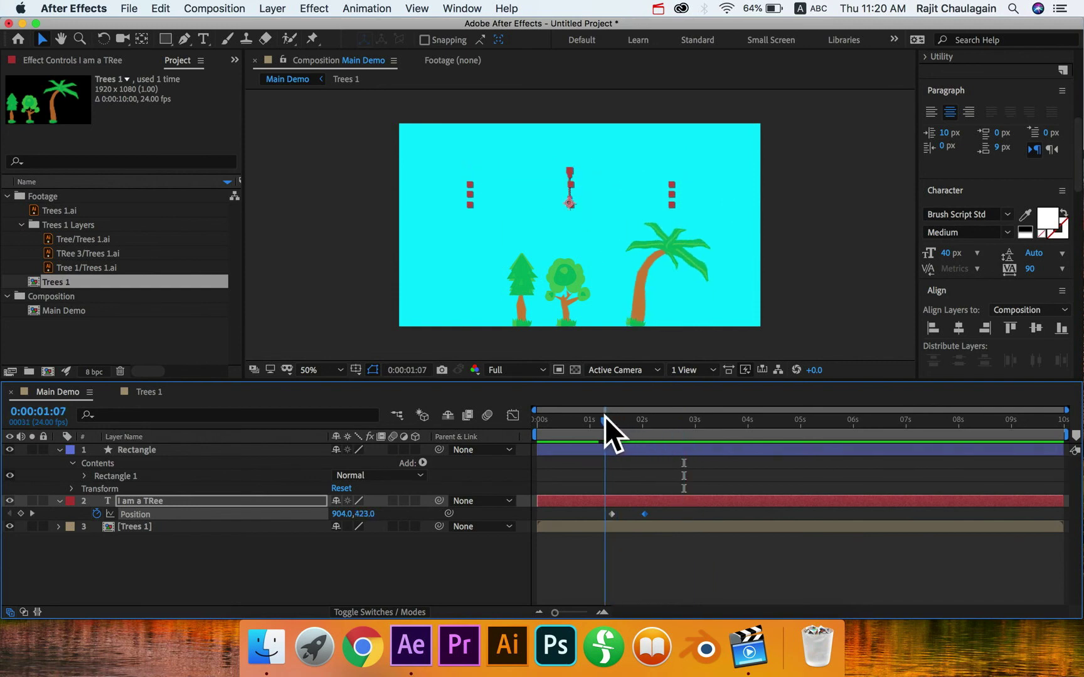
key("space")
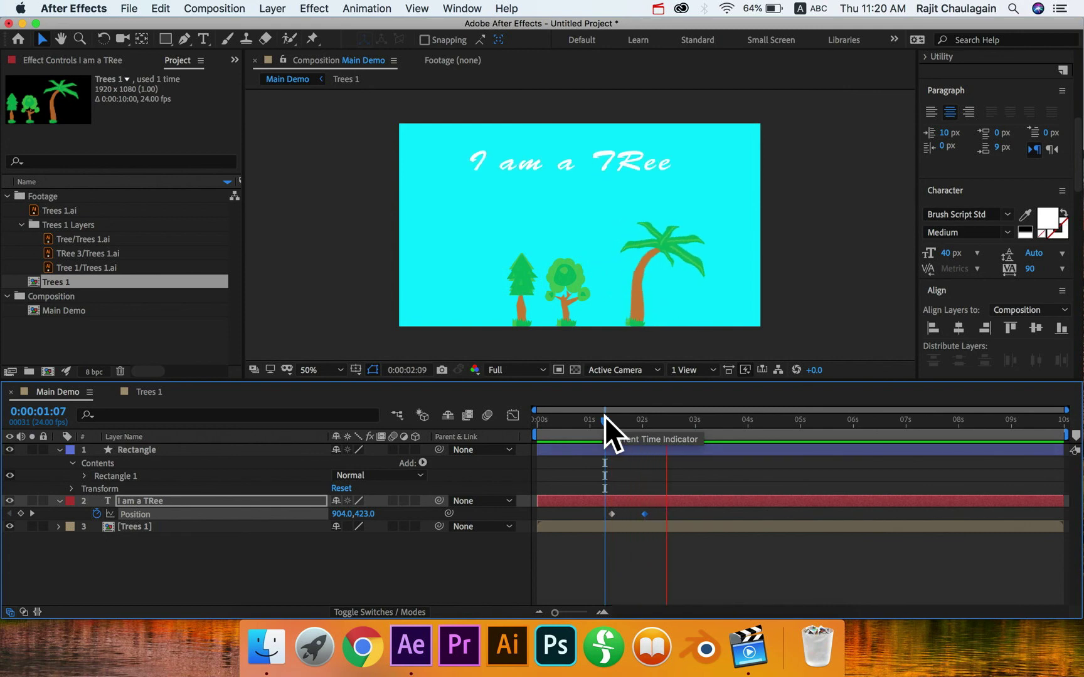
key("space")
left_click_drag(604, 423, 668, 429)
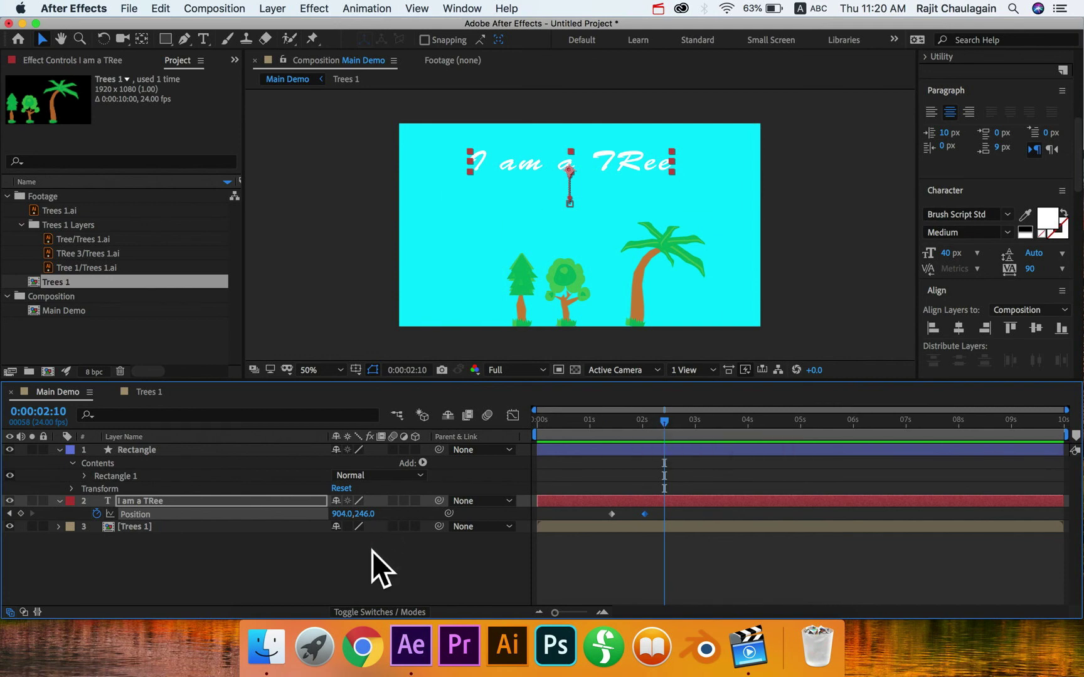
- Apply Easy Ease to both Position keyframes of the title and preview the eased reveal
left_click(606, 512)
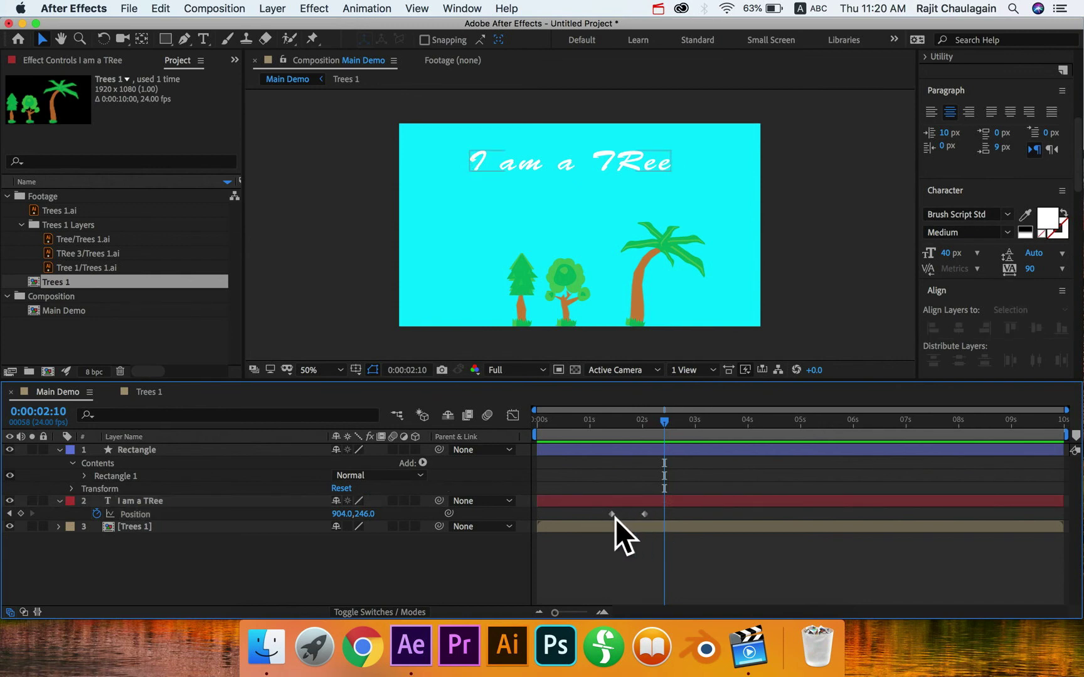
left_click(613, 514)
left_click_drag(621, 513, 678, 526)
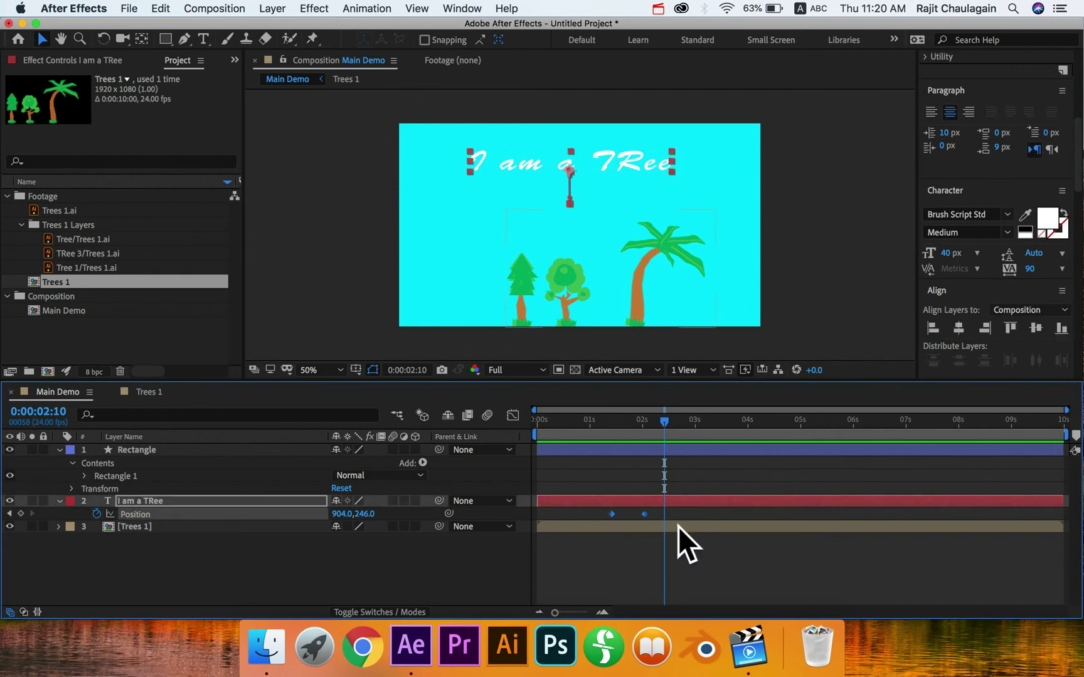
left_click(576, 566)
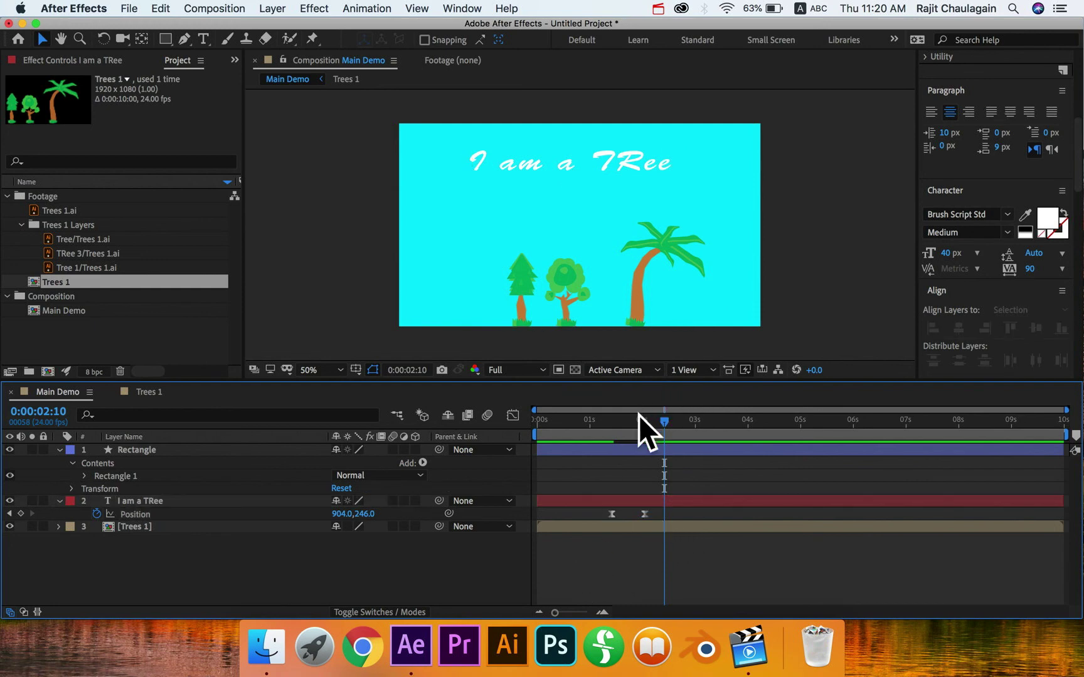
left_click_drag(639, 421, 611, 421)
key("space")
- Draw a small circle below the start of the title with the Ellipse tool and fill it white
left_click_drag(160, 39, 224, 70)
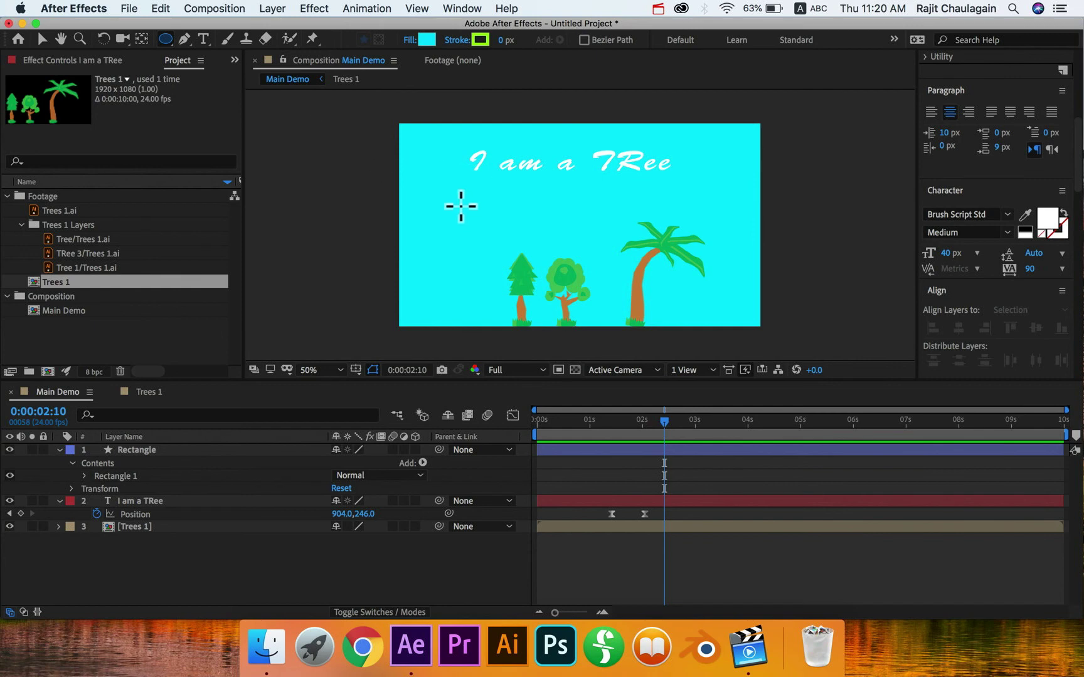
left_click_drag(445, 196, 481, 231)
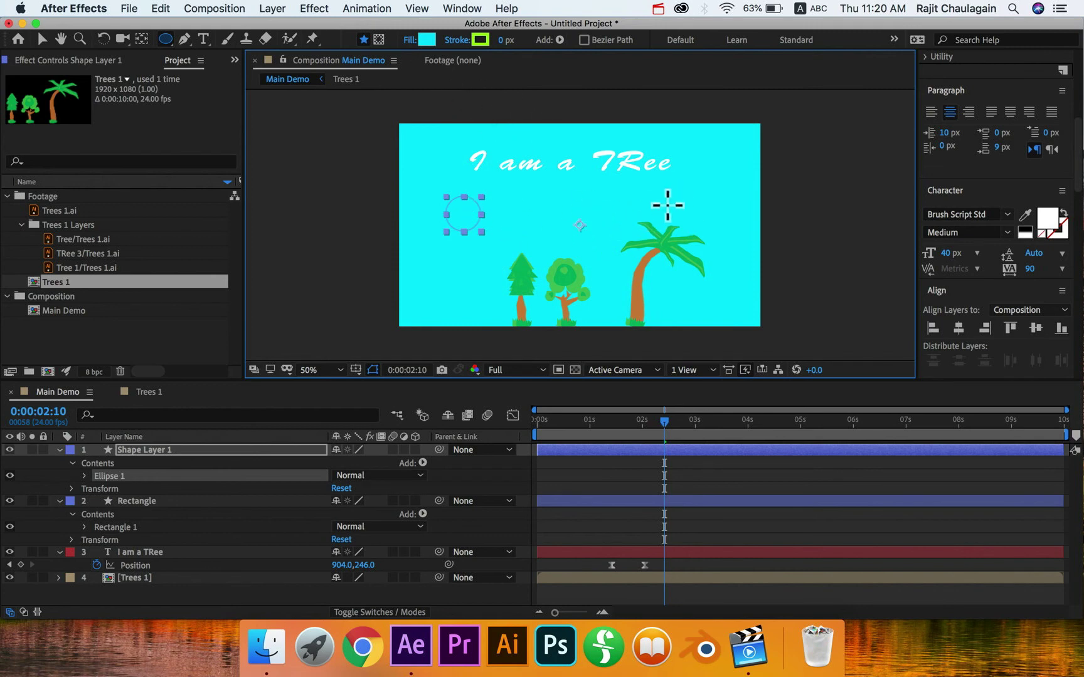
left_click(427, 40)
left_click_drag(699, 416, 524, 302)
left_click(912, 341)
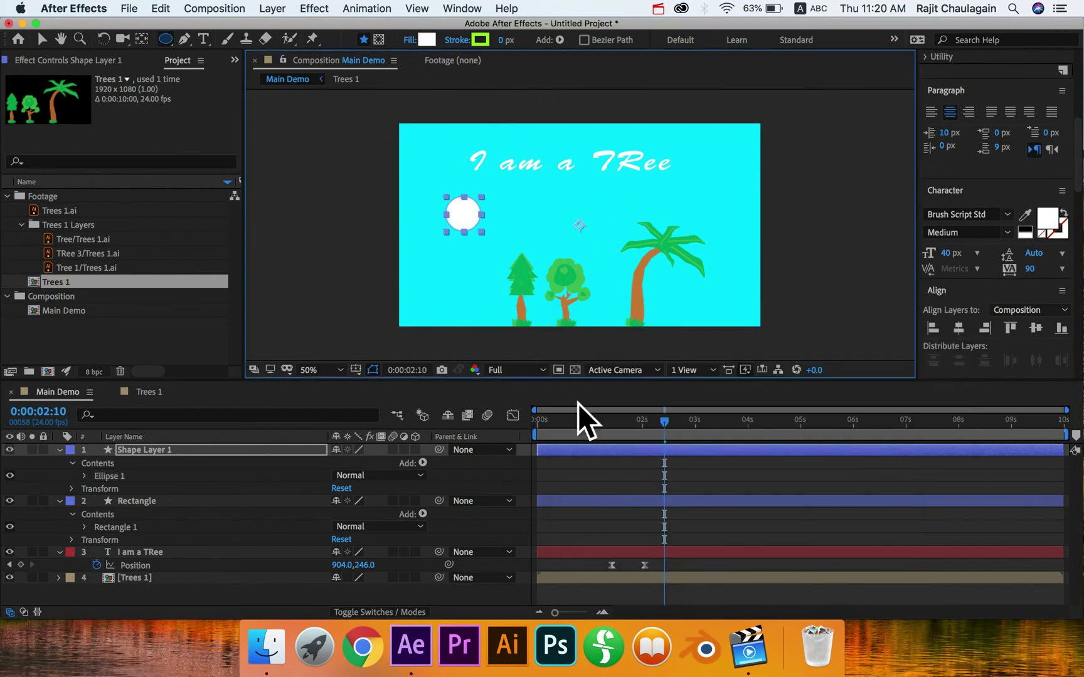
- Check the "I am a TRee" layer's Transform properties and collapse the Rectangle and text layers
left_click(59, 501)
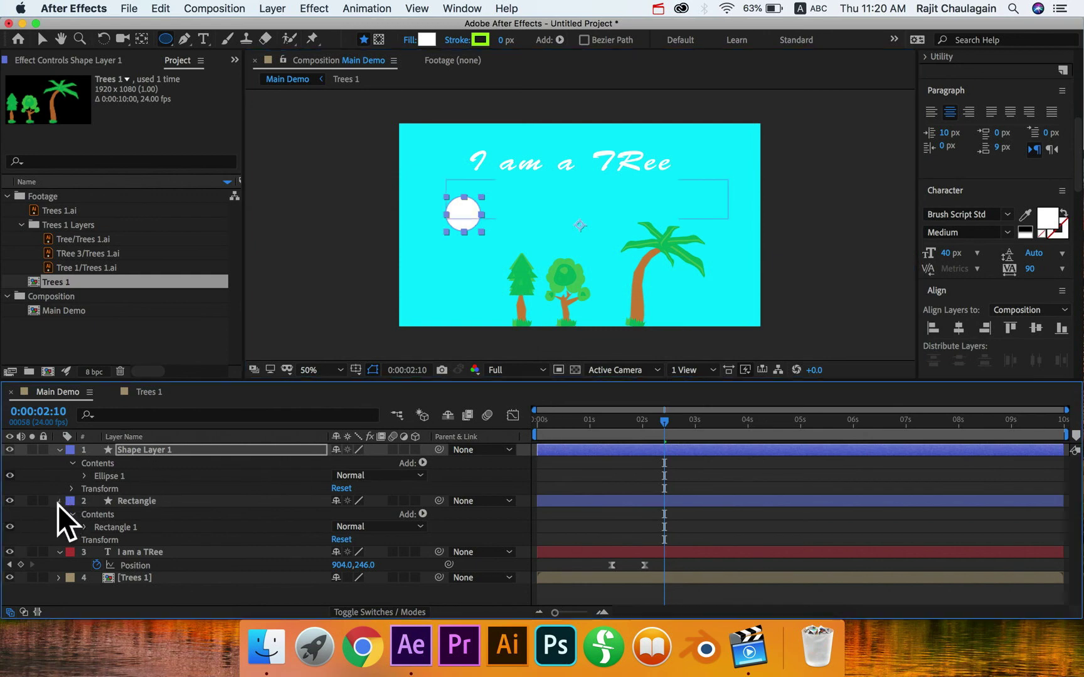
left_click(59, 514)
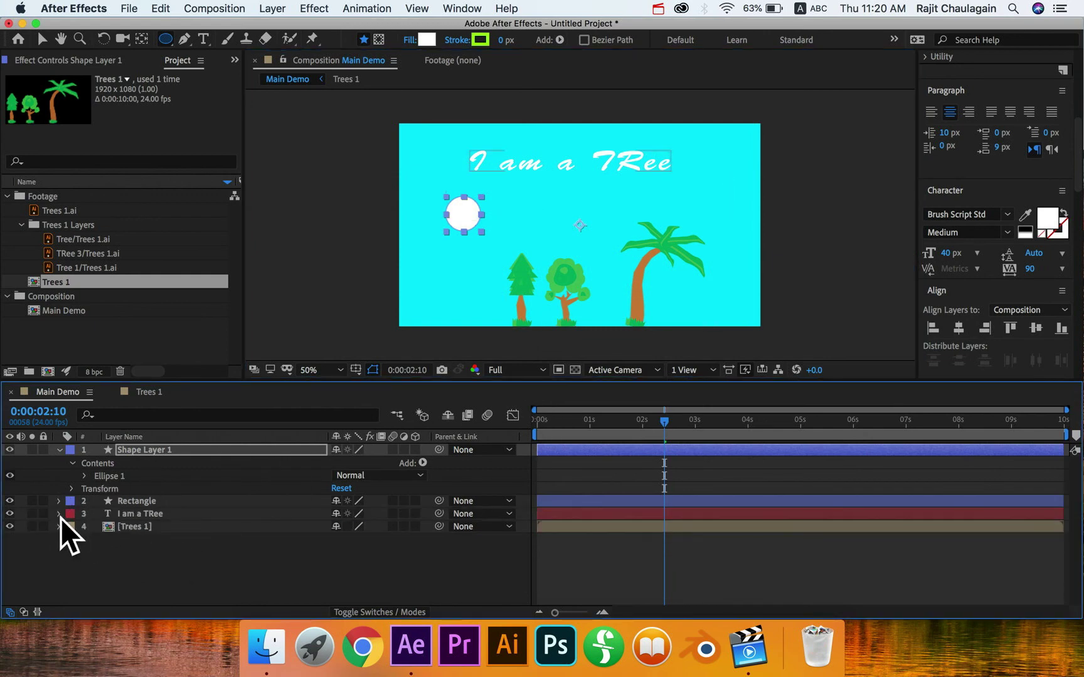
left_click(58, 501)
left_click(58, 552)
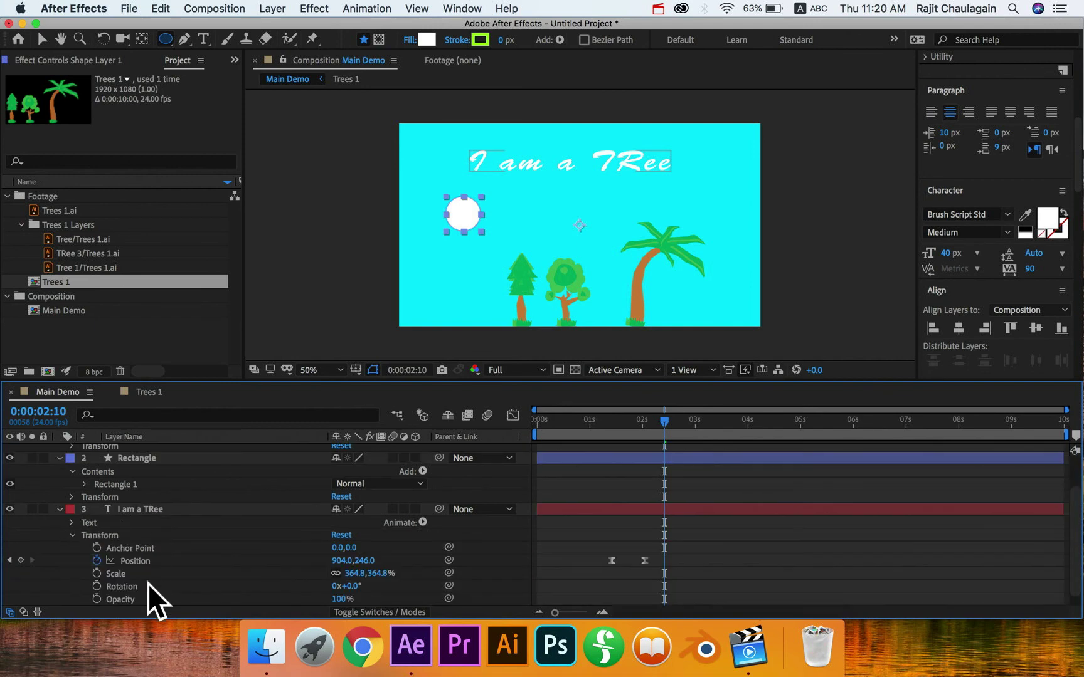
scroll(145, 552, "up", 2)
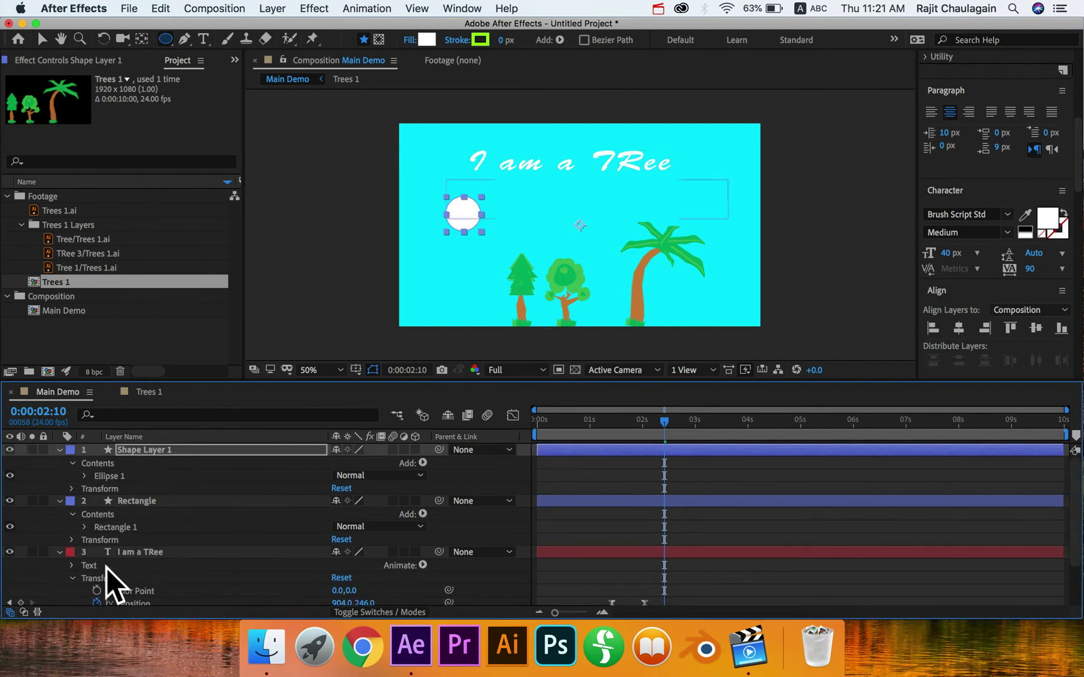
left_click(59, 553)
left_click(59, 501)
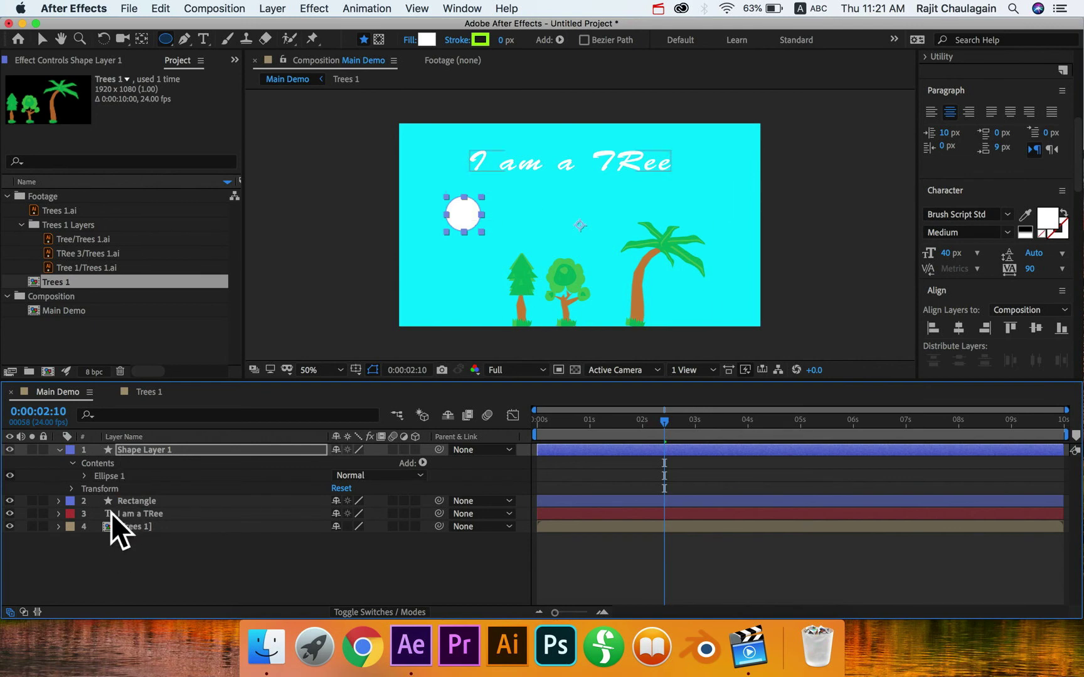
- Rename the new shape layer as Circle
right_click(146, 446)
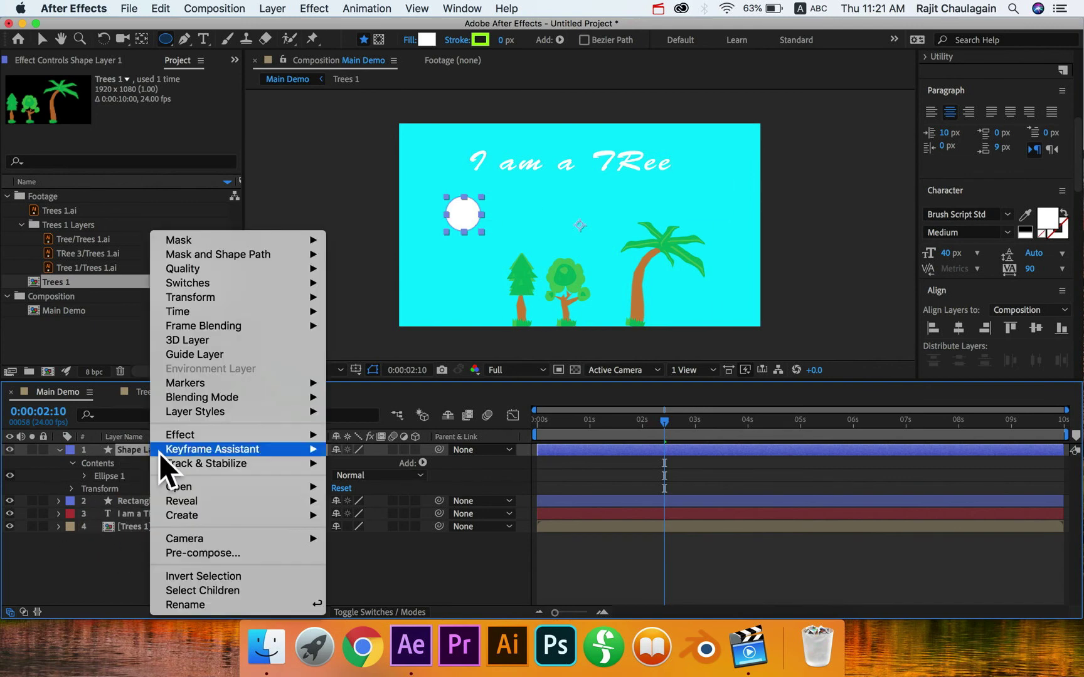
left_click(221, 605)
type("Cir")
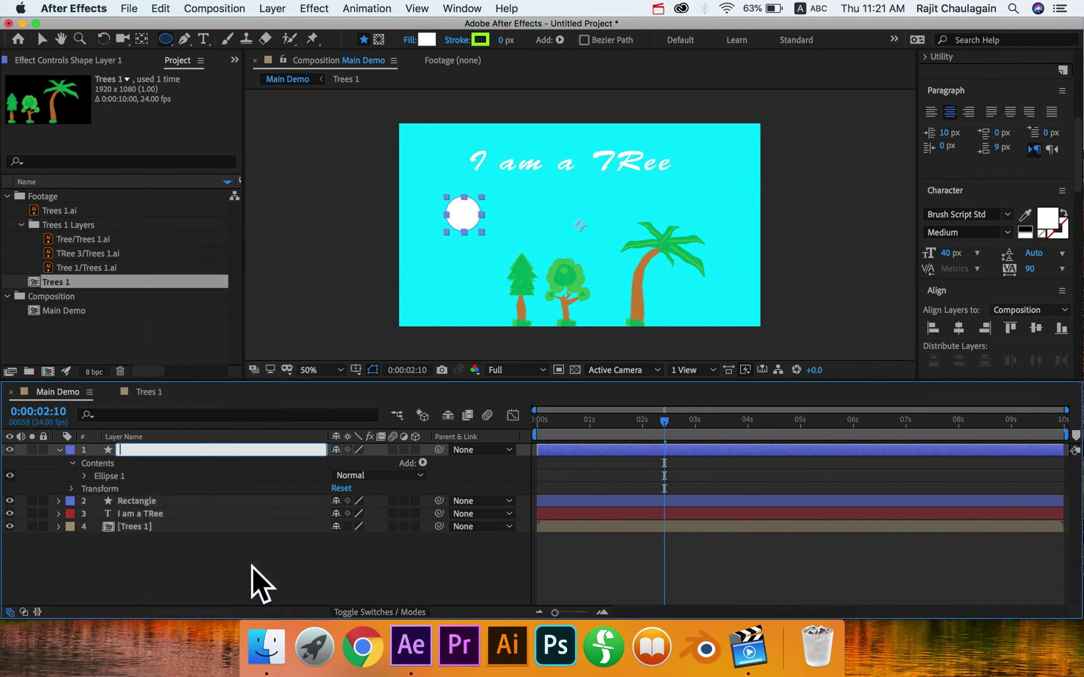
type("cle")
key("Return")
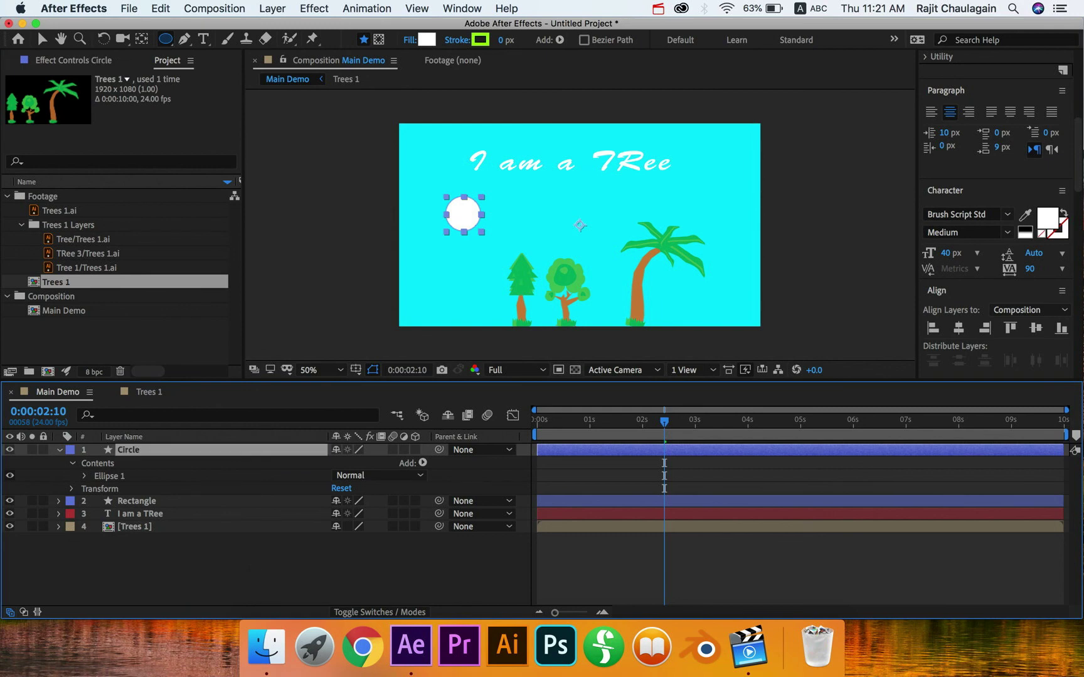
- Examine the Circle layer's Transform properties, including its Position
left_click_drag(660, 416, 665, 417)
key("p")
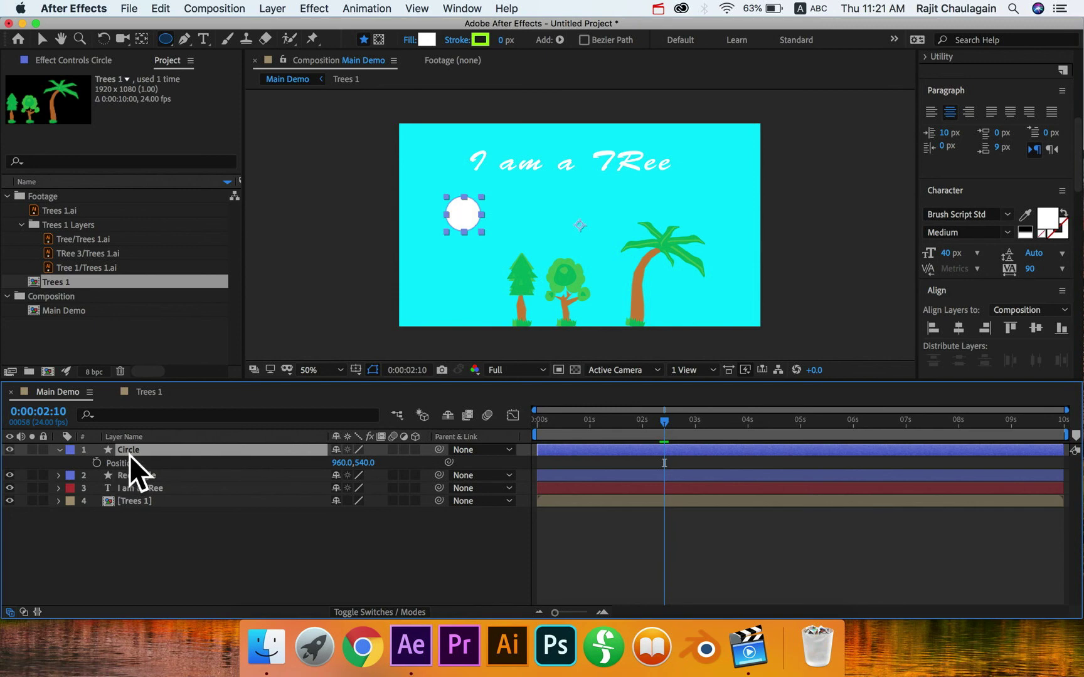
left_click(59, 451)
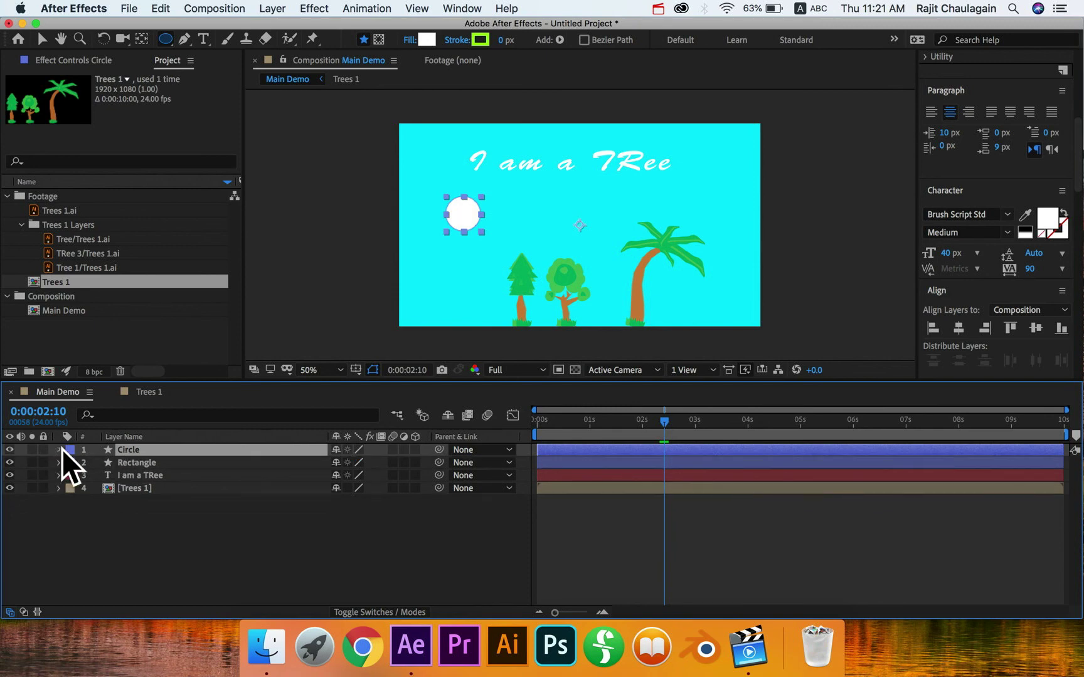
left_click(59, 450)
left_click(75, 477)
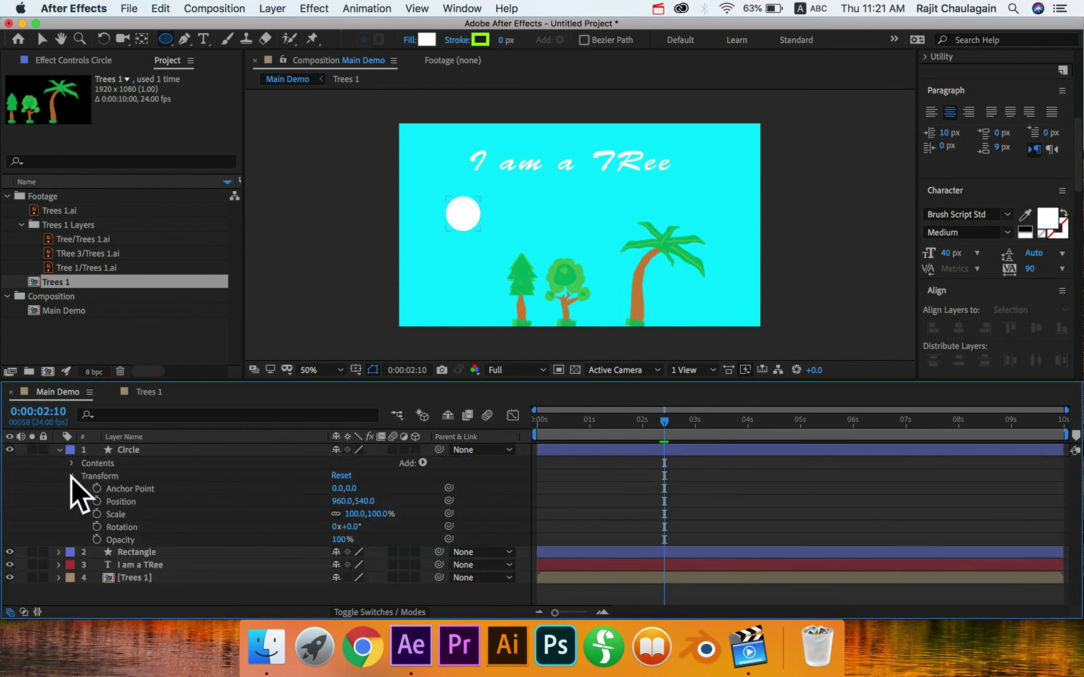
left_click(72, 476)
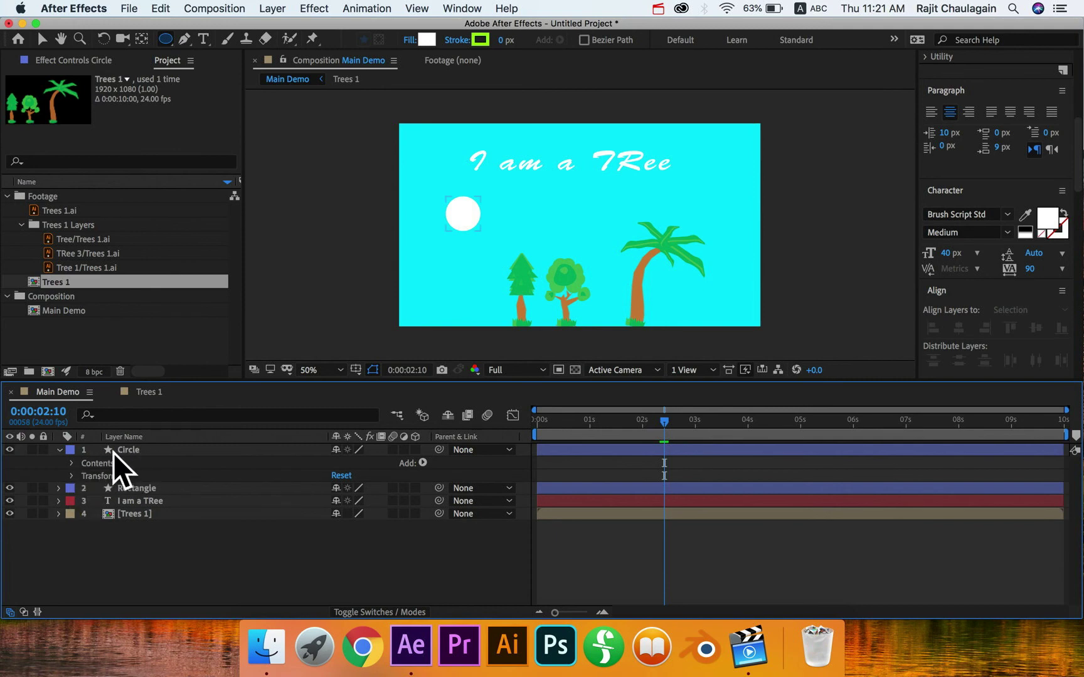
left_click(73, 476)
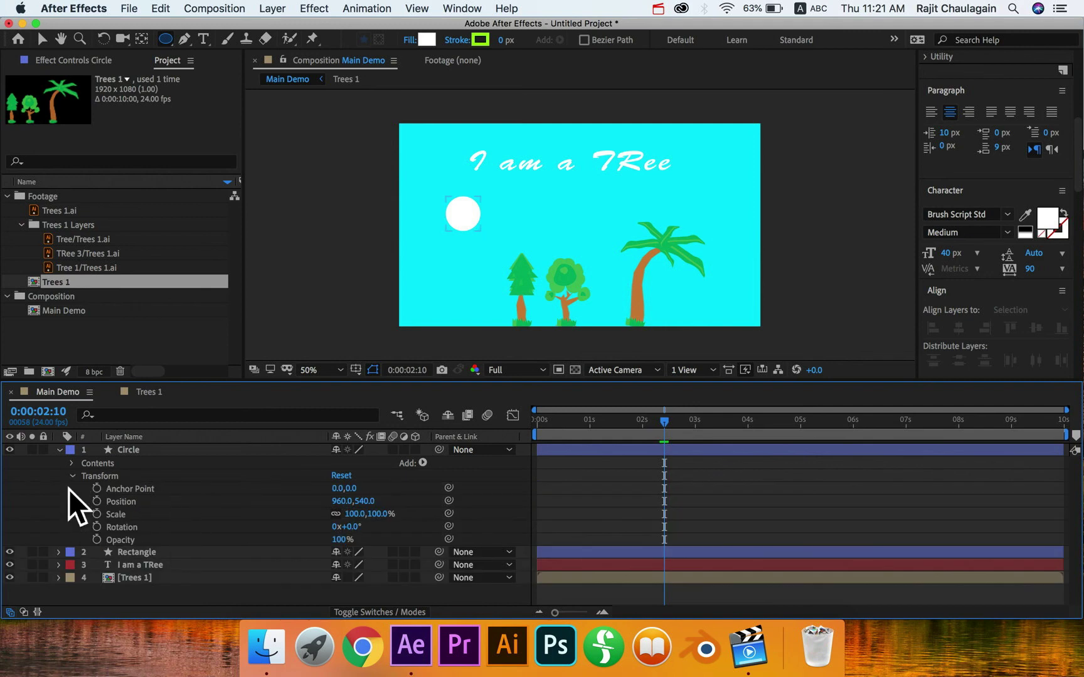
left_click(71, 477)
- Set the Position of Ellipse Path 1 in the Circle layer's contents to 200.0, -63.0
left_click(72, 463)
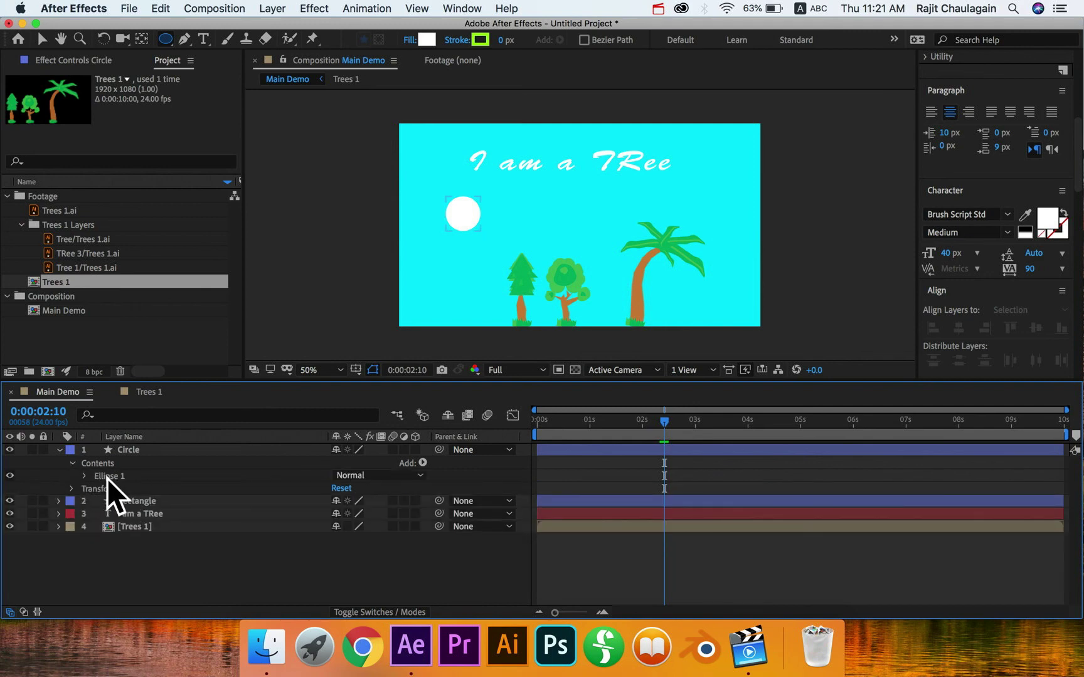
left_click(86, 476)
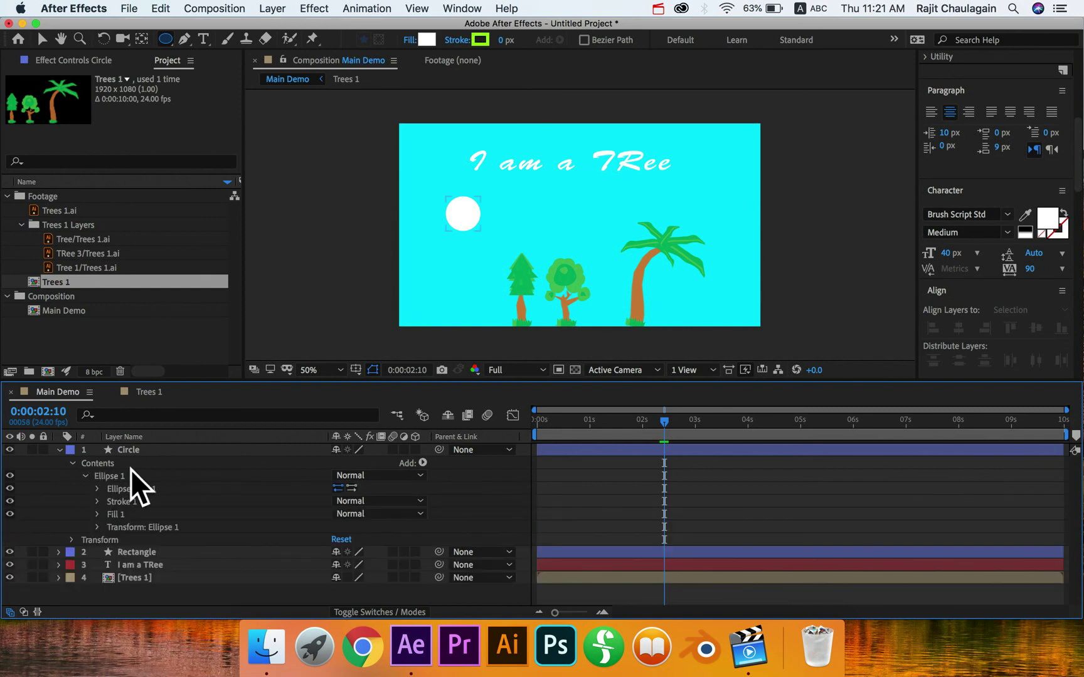
left_click(97, 490)
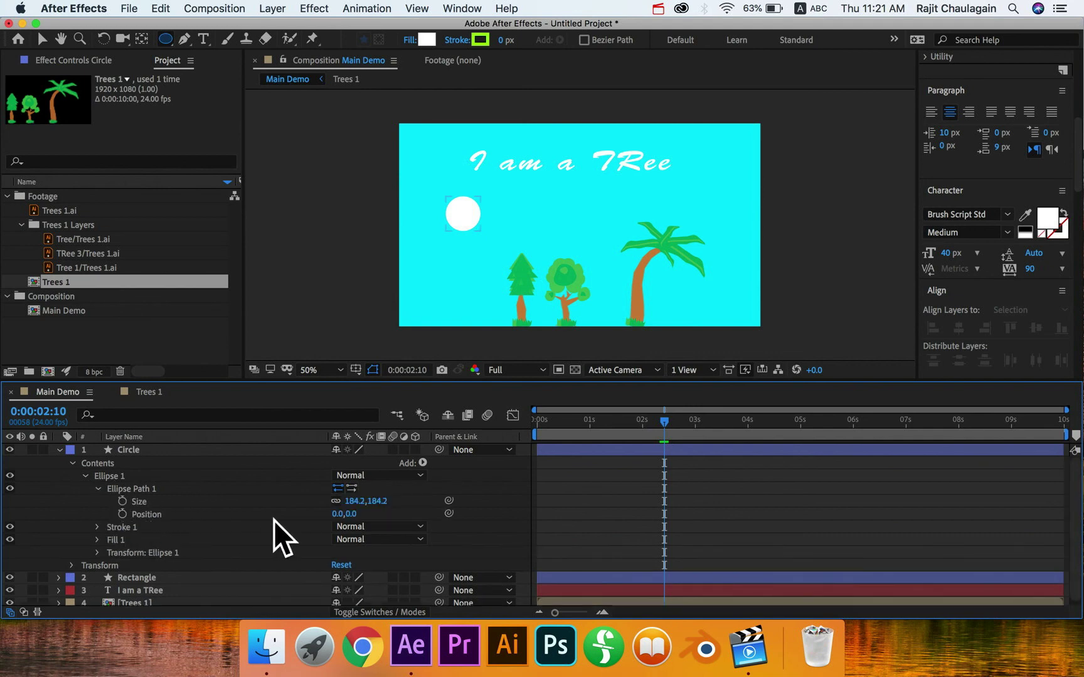
left_click_drag(350, 514, 491, 516)
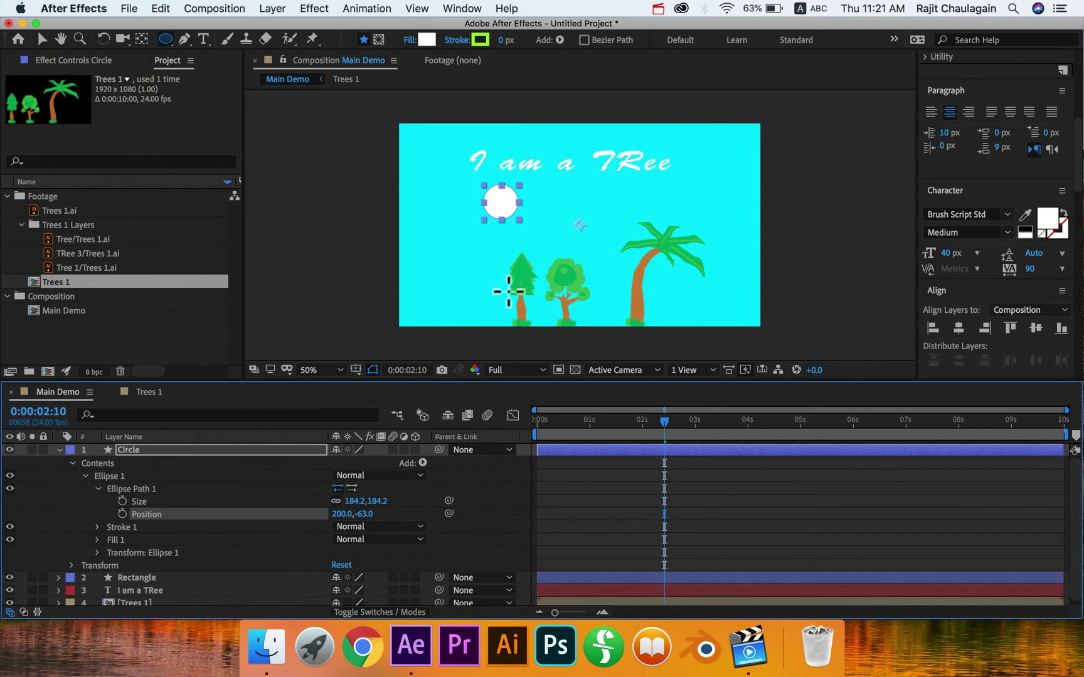
left_click(98, 488)
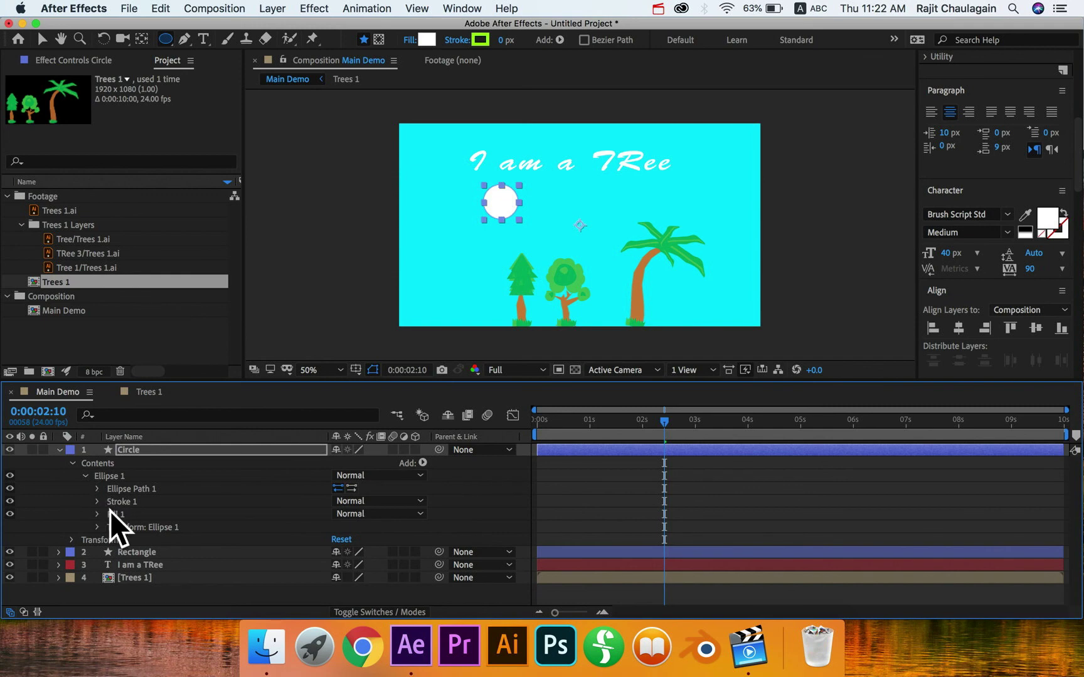
- Keyframe the Scale in Transform: Ellipse 1 at 100% at 0:00:02:10 and 222% at 0:00:03:01
left_click(98, 528)
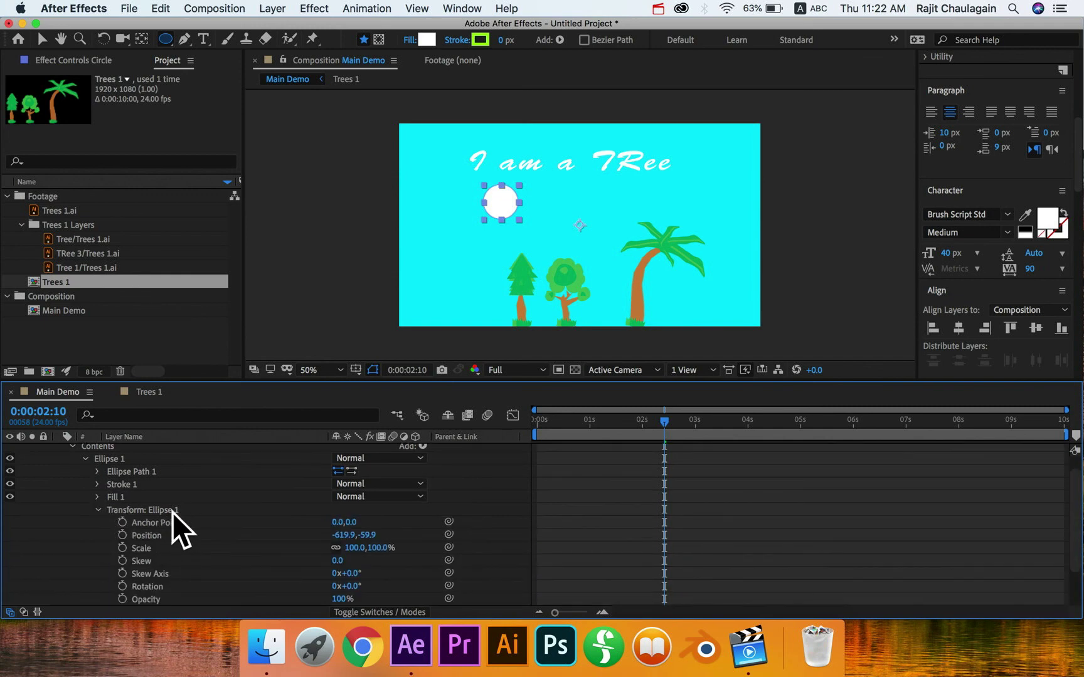
scroll(157, 515, "down", 1)
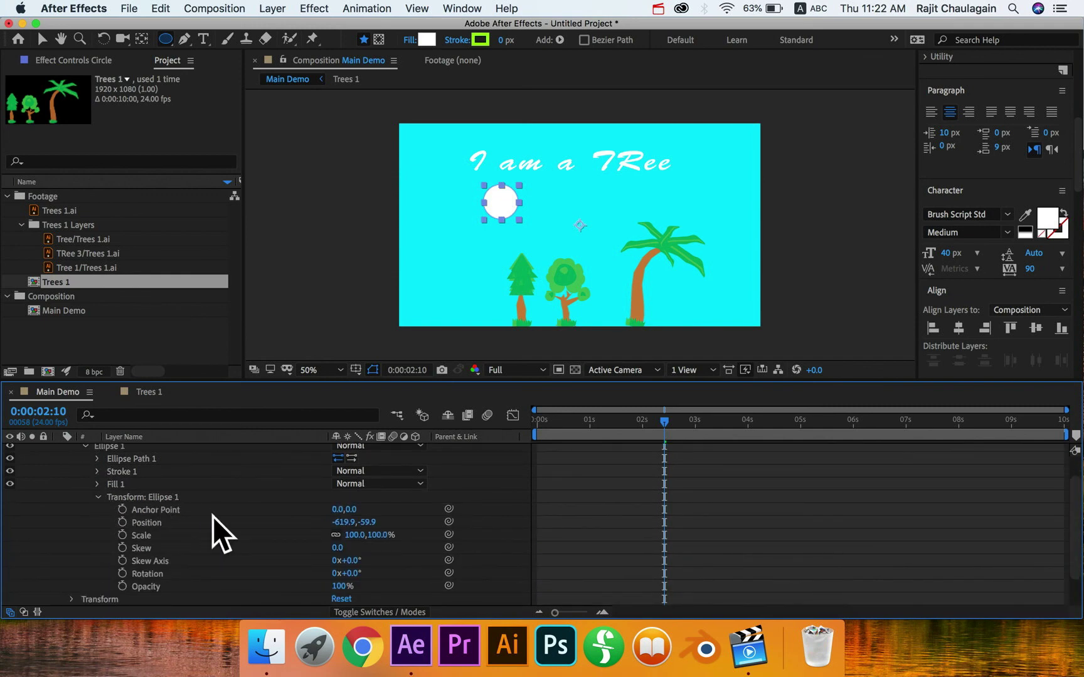
left_click(659, 419)
left_click(661, 419)
left_click(123, 535)
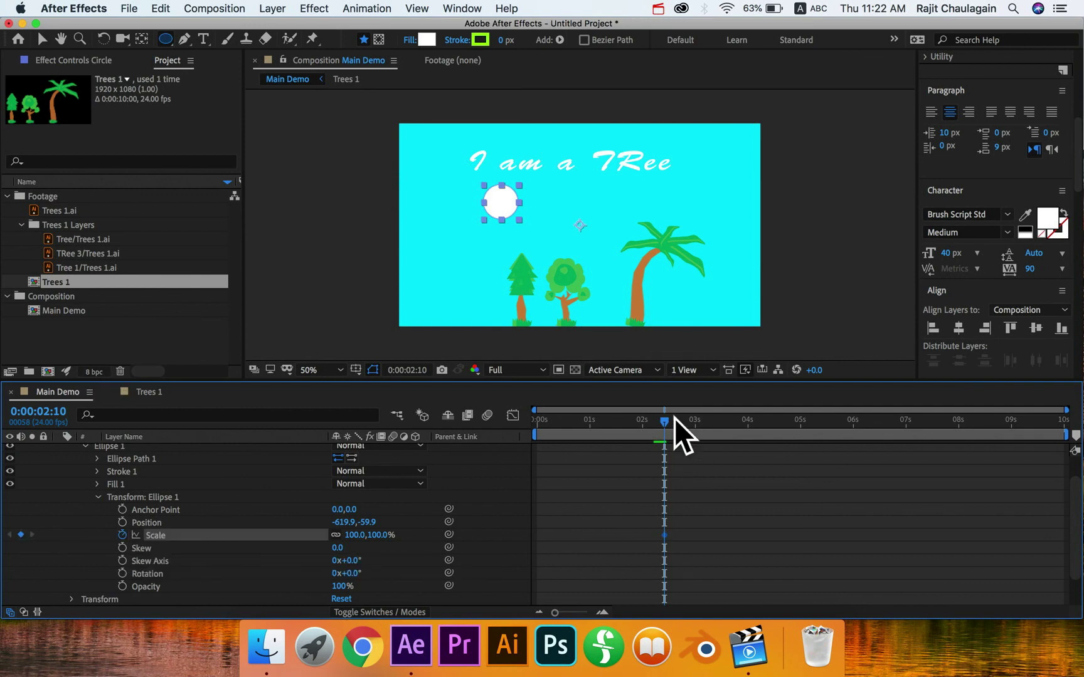
left_click_drag(675, 418, 698, 418)
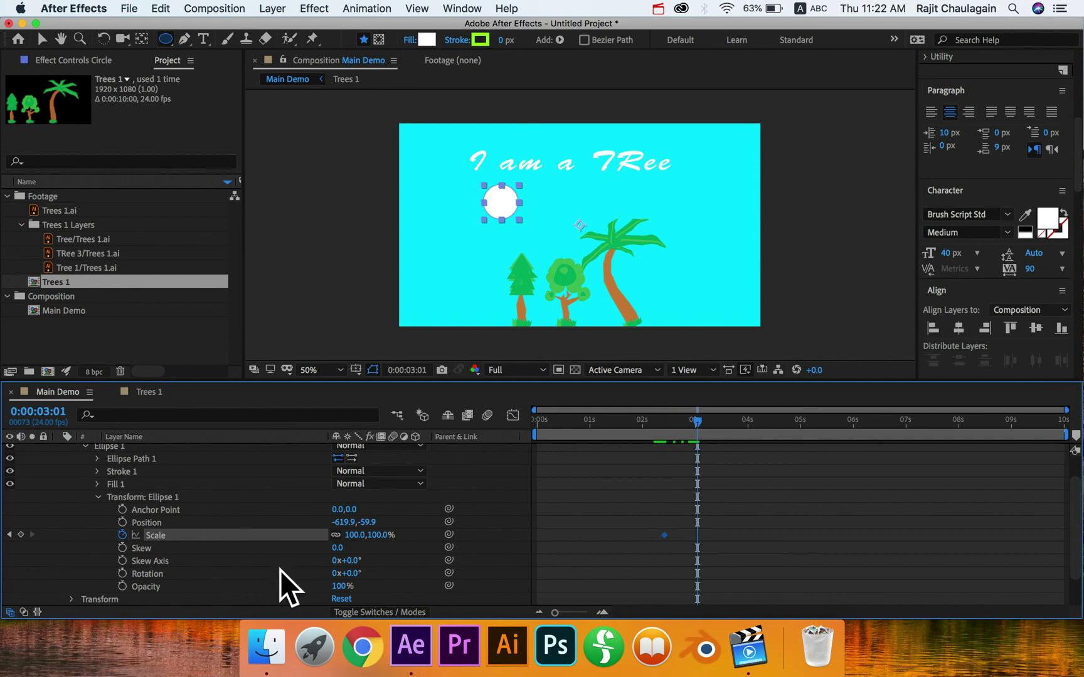
left_click_drag(357, 535, 449, 540)
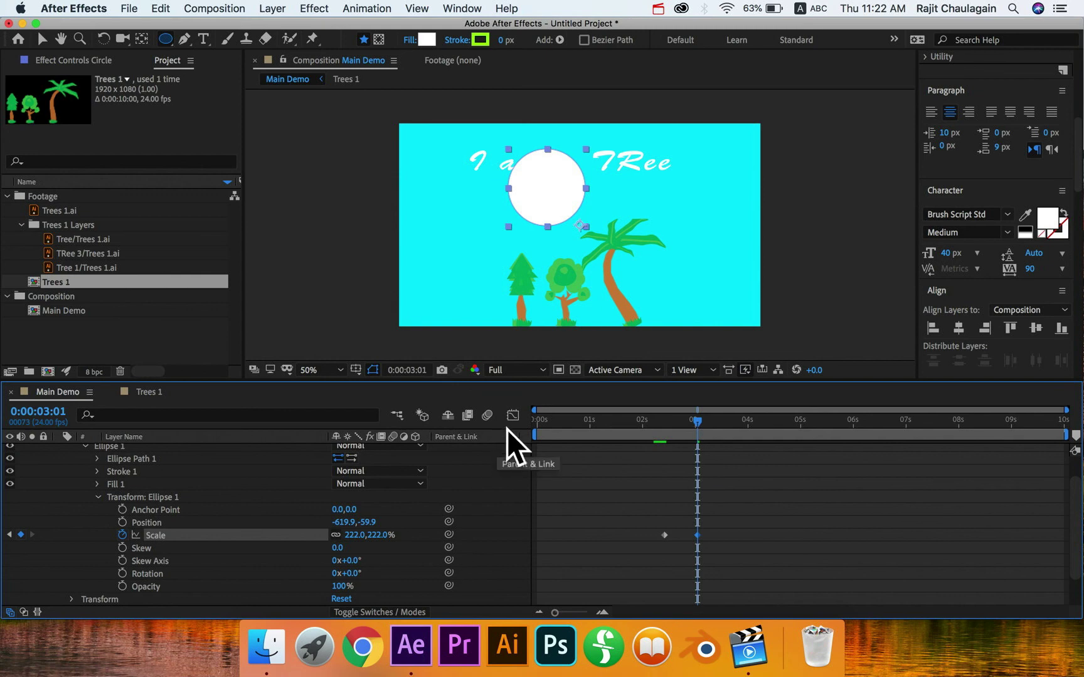
- Move the ellipse's anchor point to the center of the white circle with the Pan Behind tool
key("y")
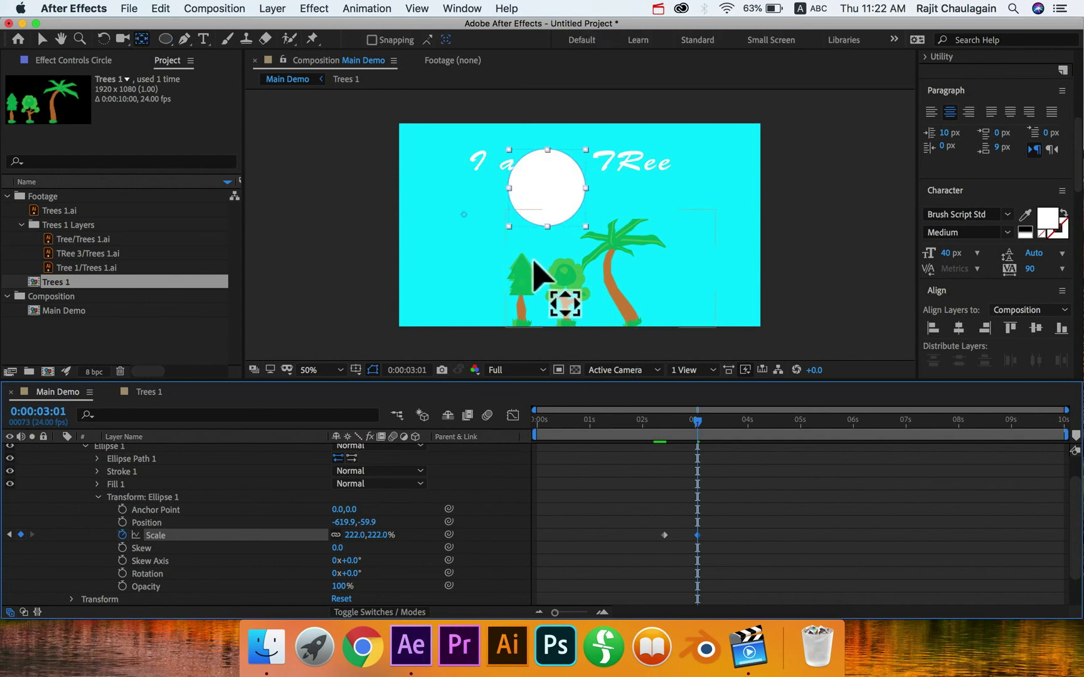
mouse_move(465, 214)
left_mouse_down()
mouse_move(502, 204)
mouse_move(464, 220)
left_mouse_up()
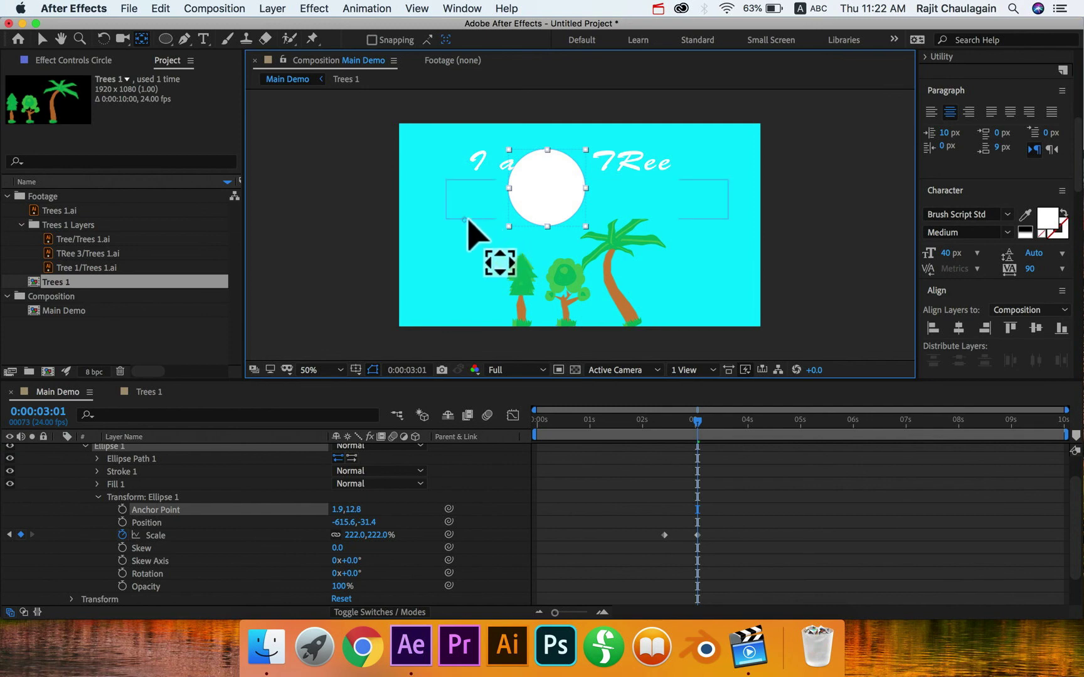
left_click_drag(474, 230, 546, 187)
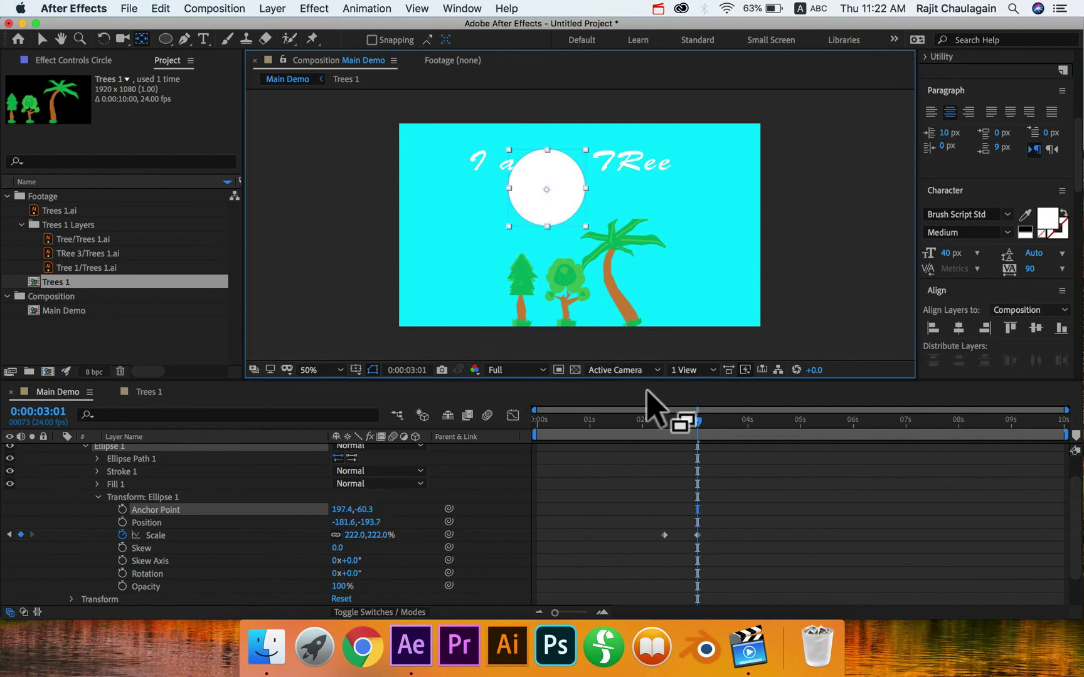
- Add a 100% Scale keyframe for the ellipse at 0:00:03:21 and preview the scaling
left_click_drag(659, 421, 741, 429)
left_click(355, 535)
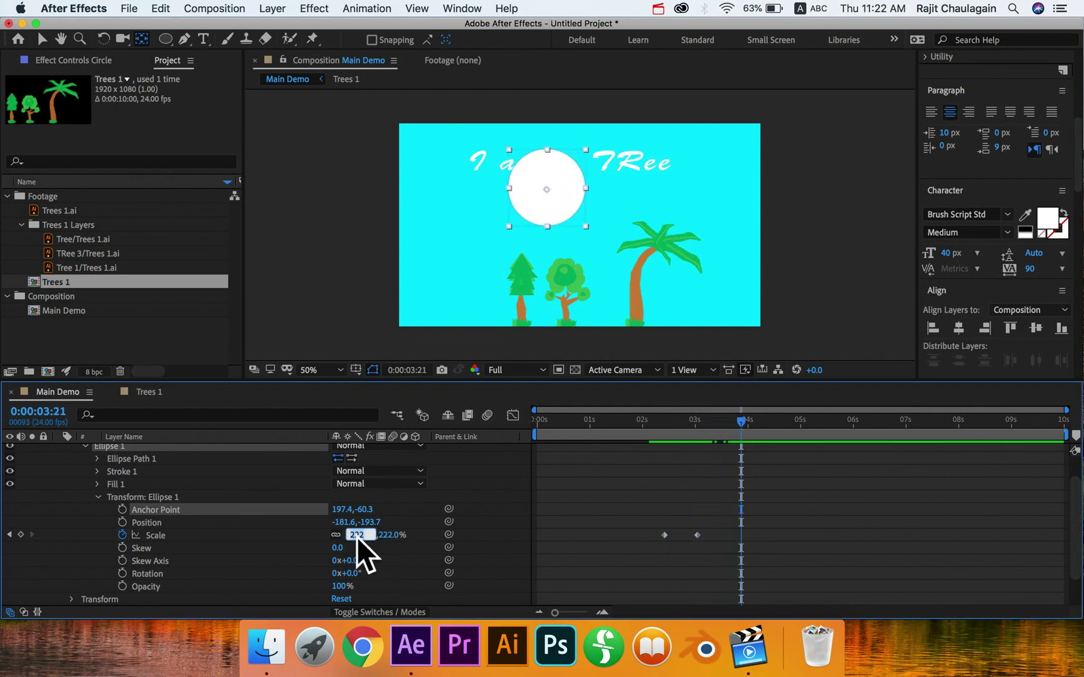
type("100")
key("Return")
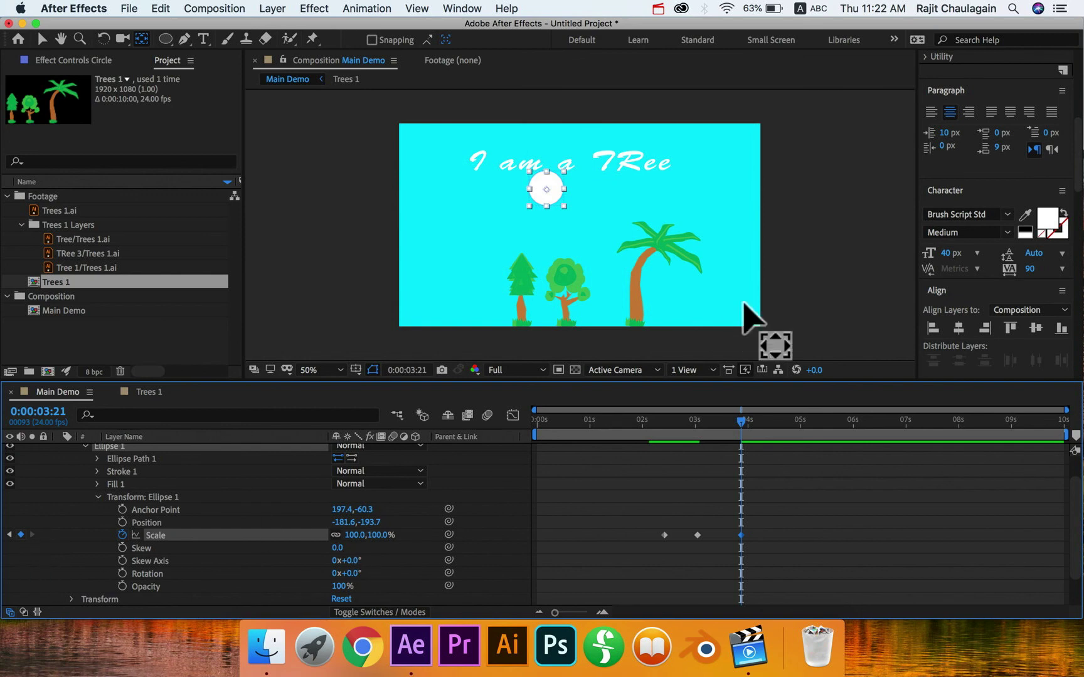
left_click(661, 420)
left_click_drag(660, 423, 742, 431)
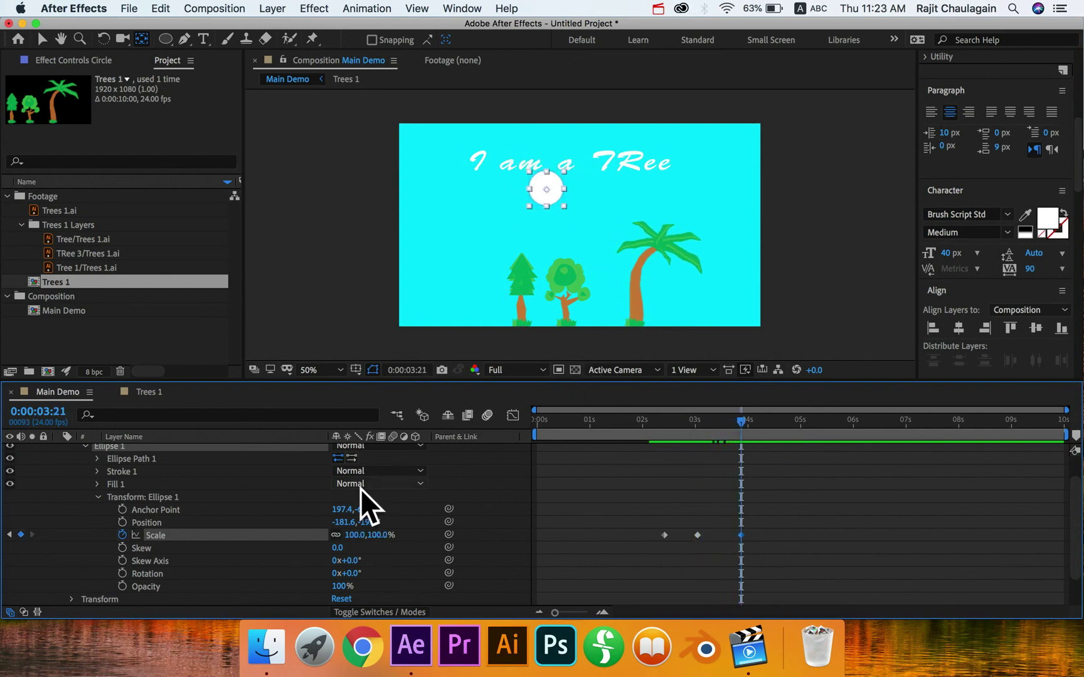
- Keyframe the ellipse's Position at about 52.3, 200.6 at 0:00:02:15 and about -512.8, 121.6 at 0:00:03:10, previewing the motion
left_click_drag(543, 199, 447, 251)
left_click_drag(668, 422, 676, 422)
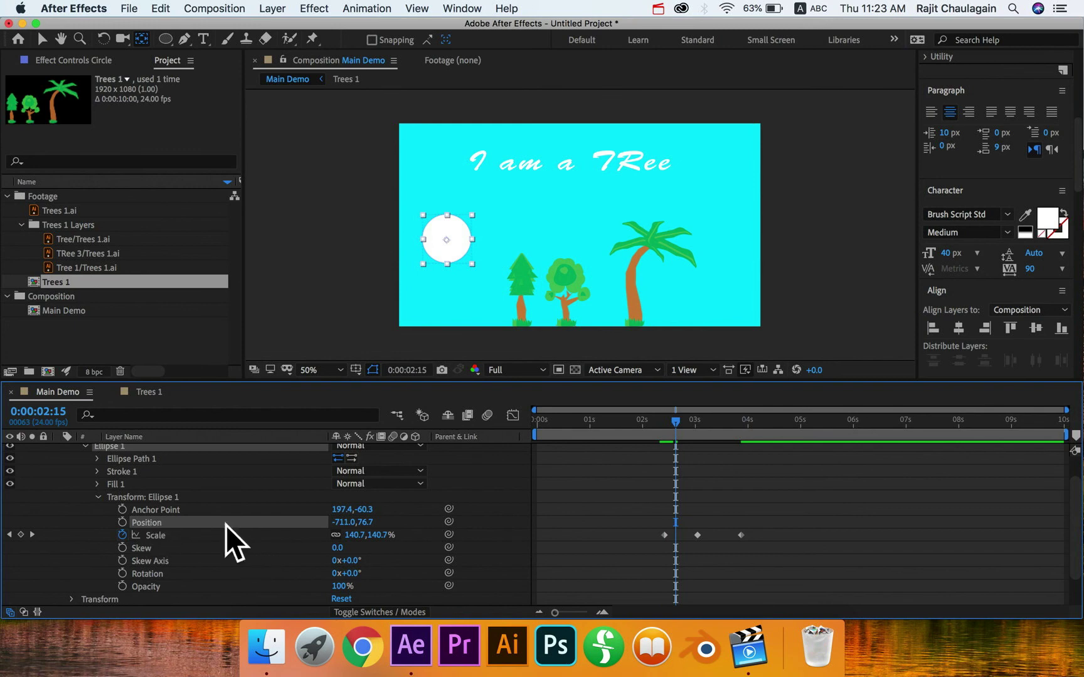
left_click_drag(467, 254, 598, 266)
left_click(123, 522)
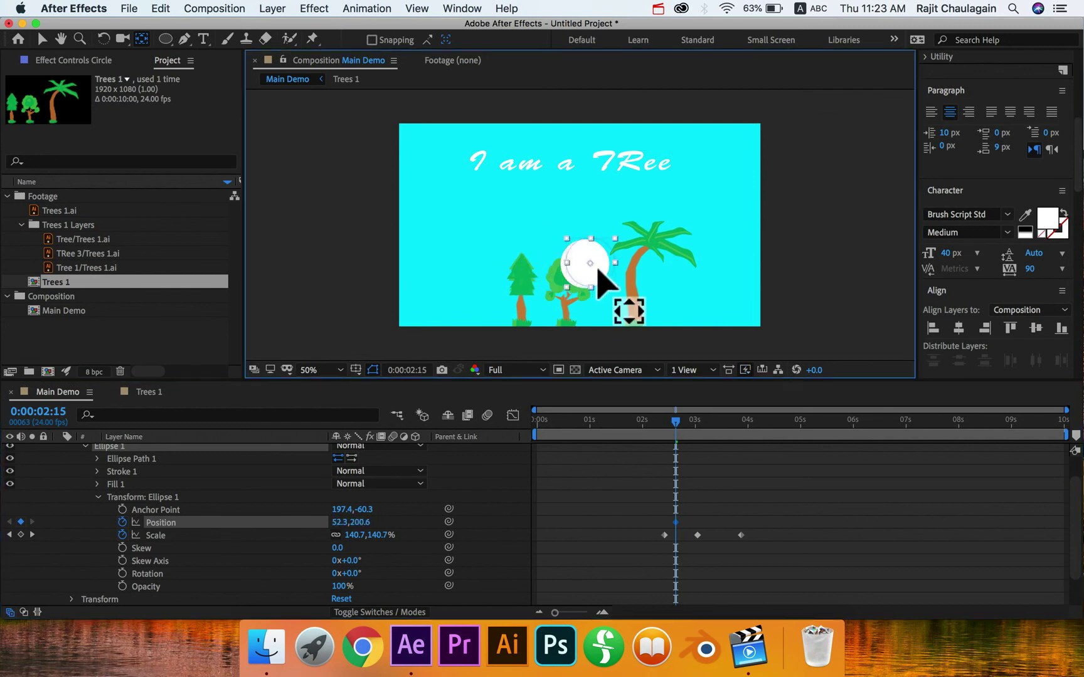
left_click_drag(689, 421, 716, 421)
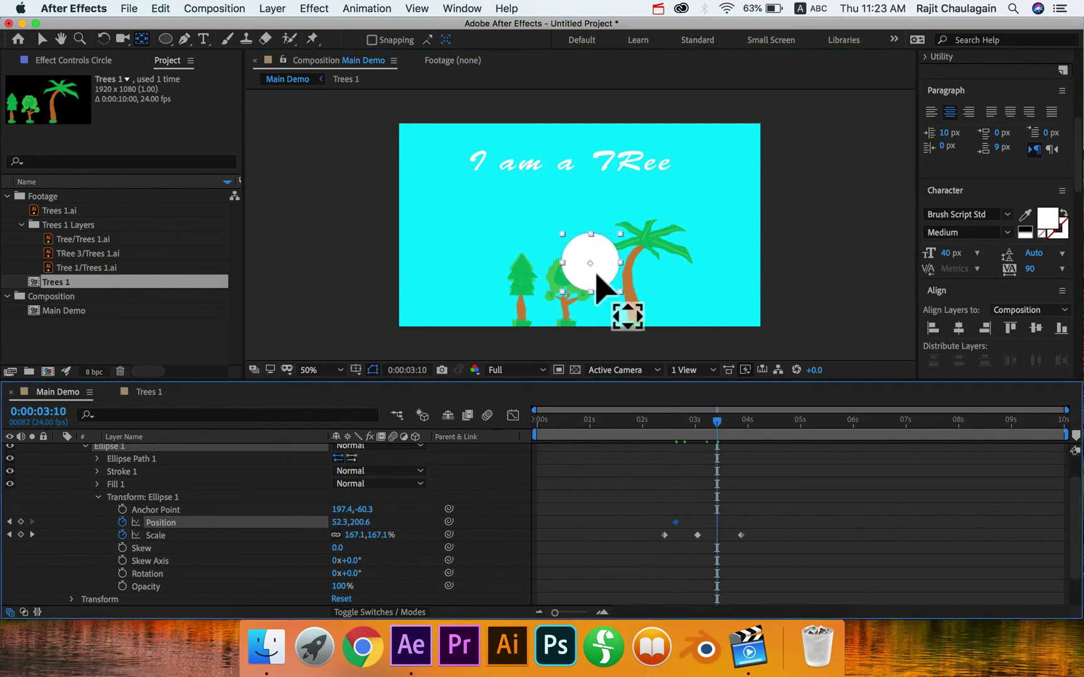
left_click_drag(596, 277, 491, 262)
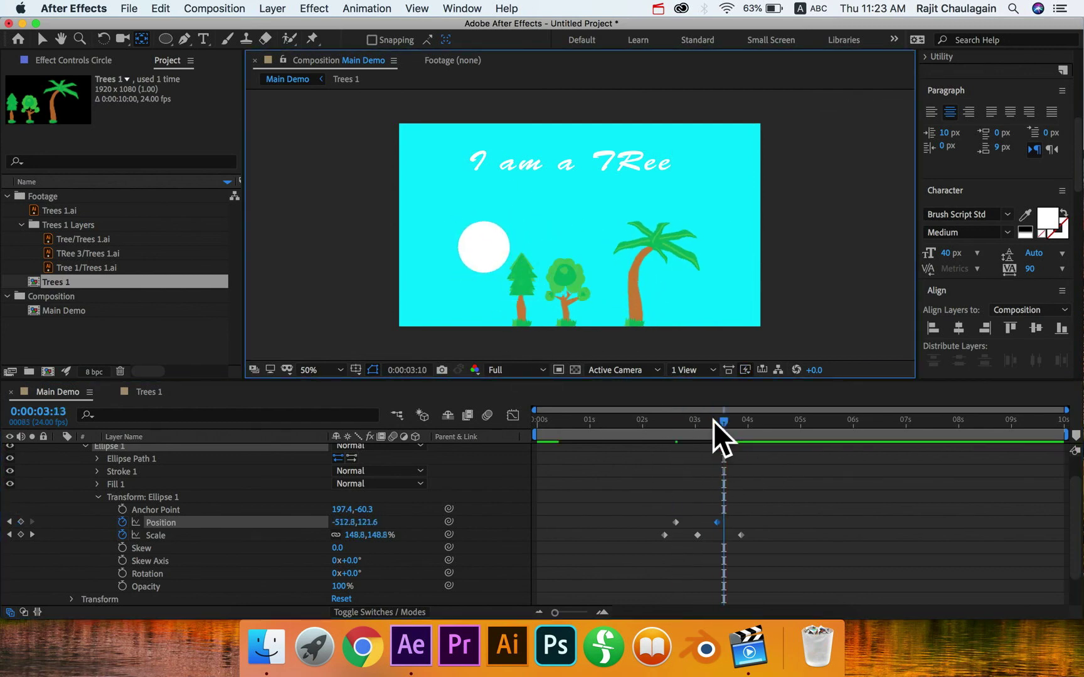
mouse_move(715, 421)
left_mouse_down()
mouse_move(677, 426)
mouse_move(720, 426)
left_mouse_up()
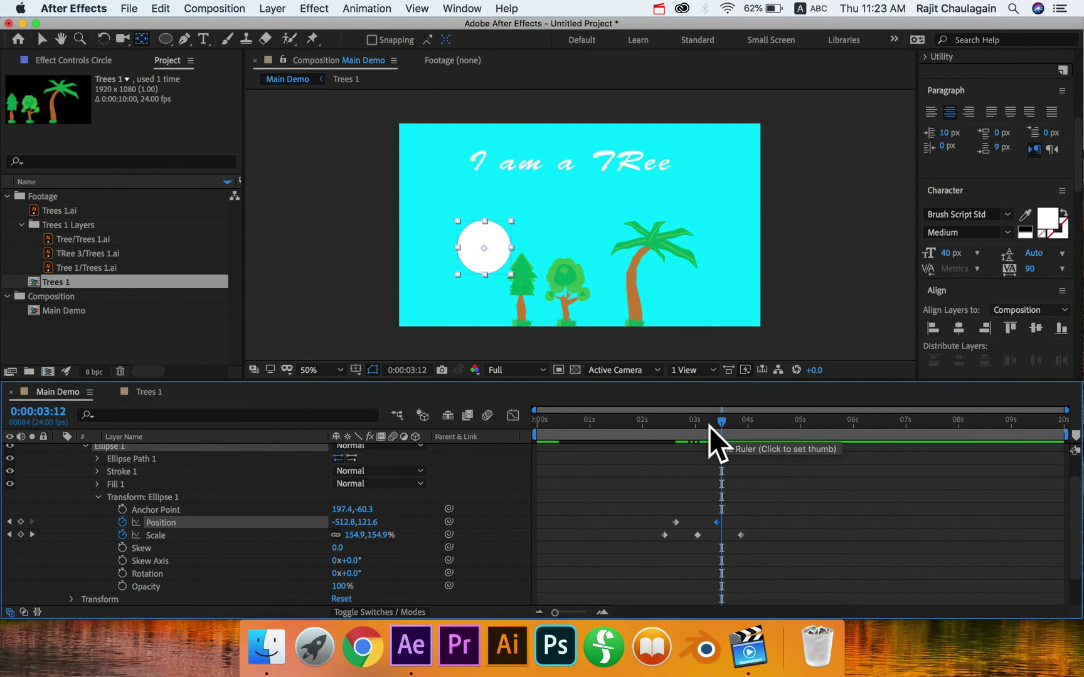
- Show only the Circle layer's keyframed properties and delete both Position keyframes
scroll(179, 534, "up", 2)
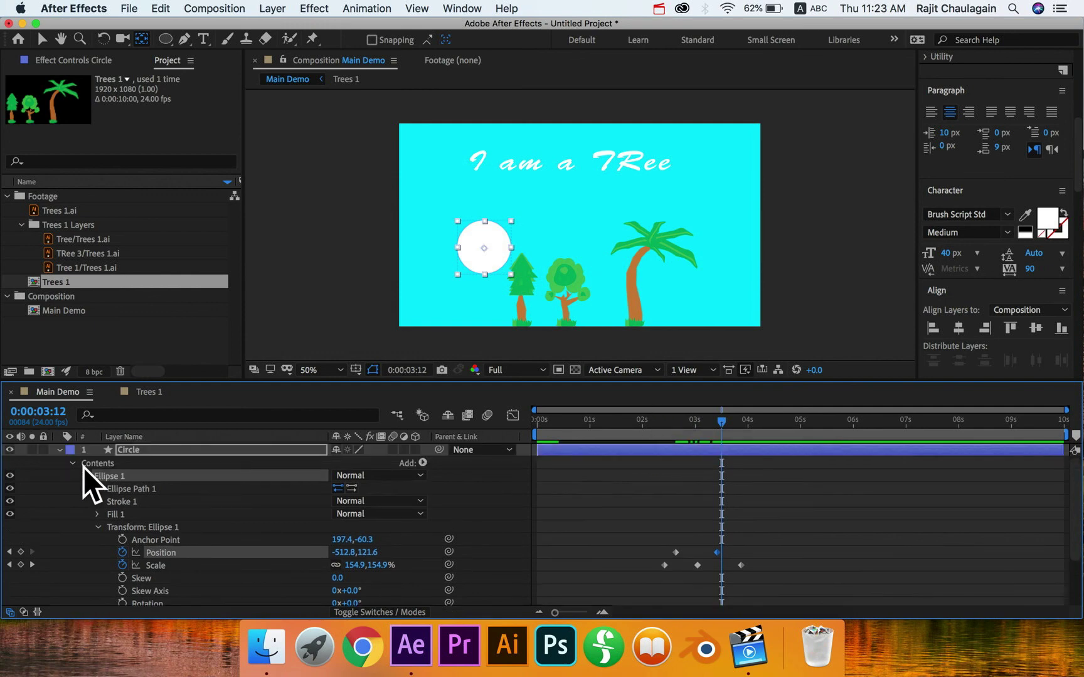
left_click(59, 449)
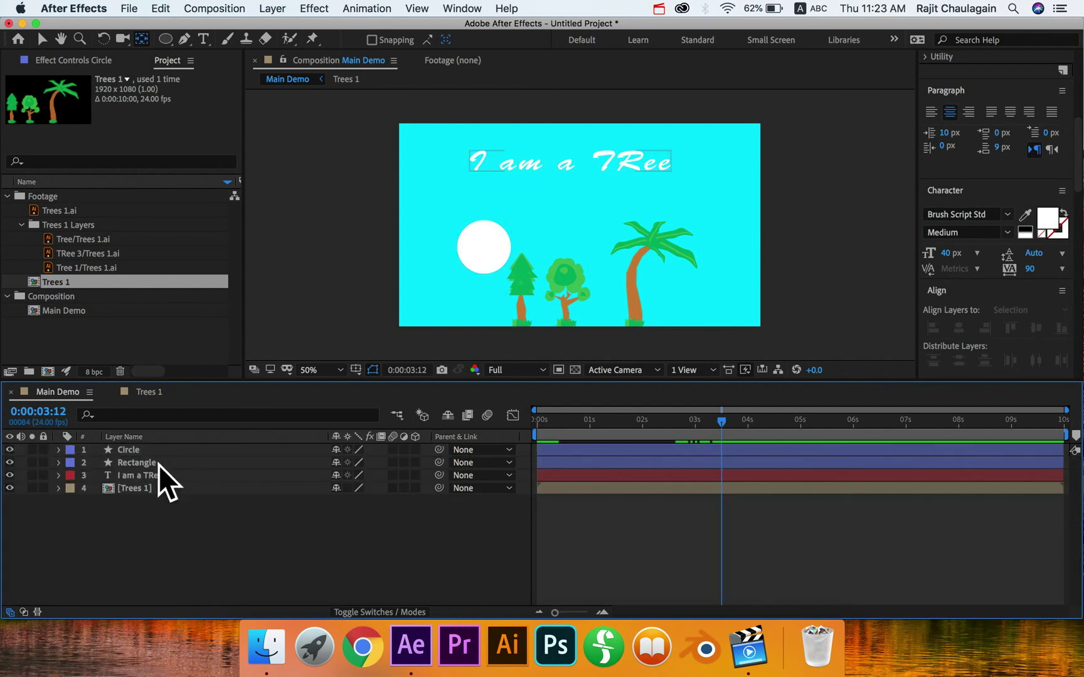
left_click(133, 452)
key("u")
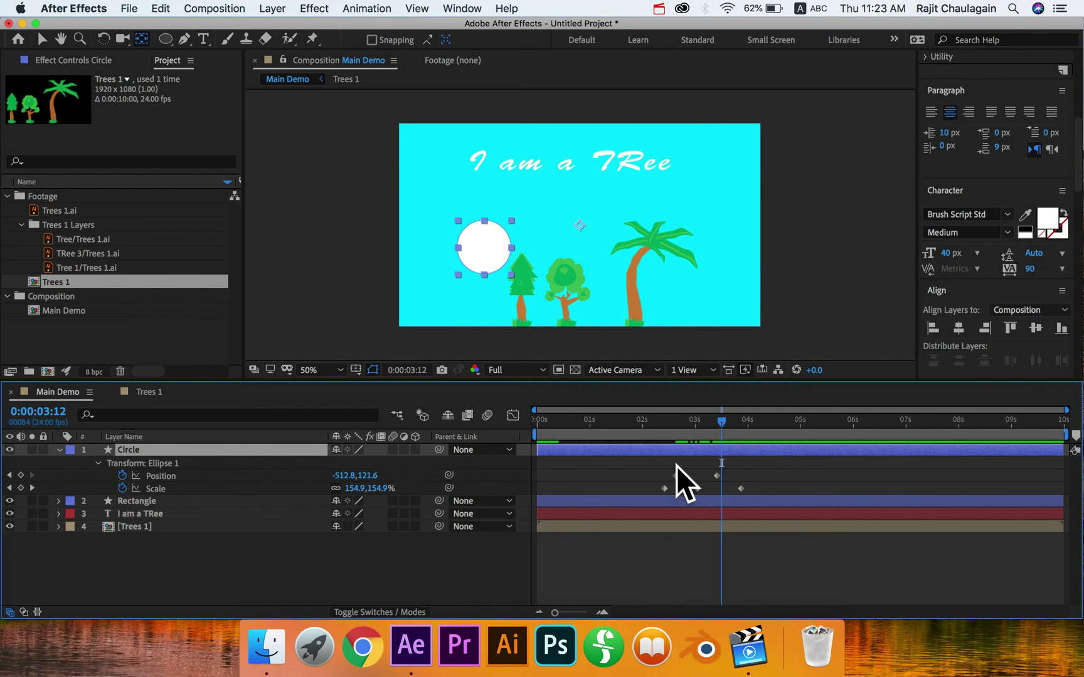
left_click_drag(666, 461, 735, 479)
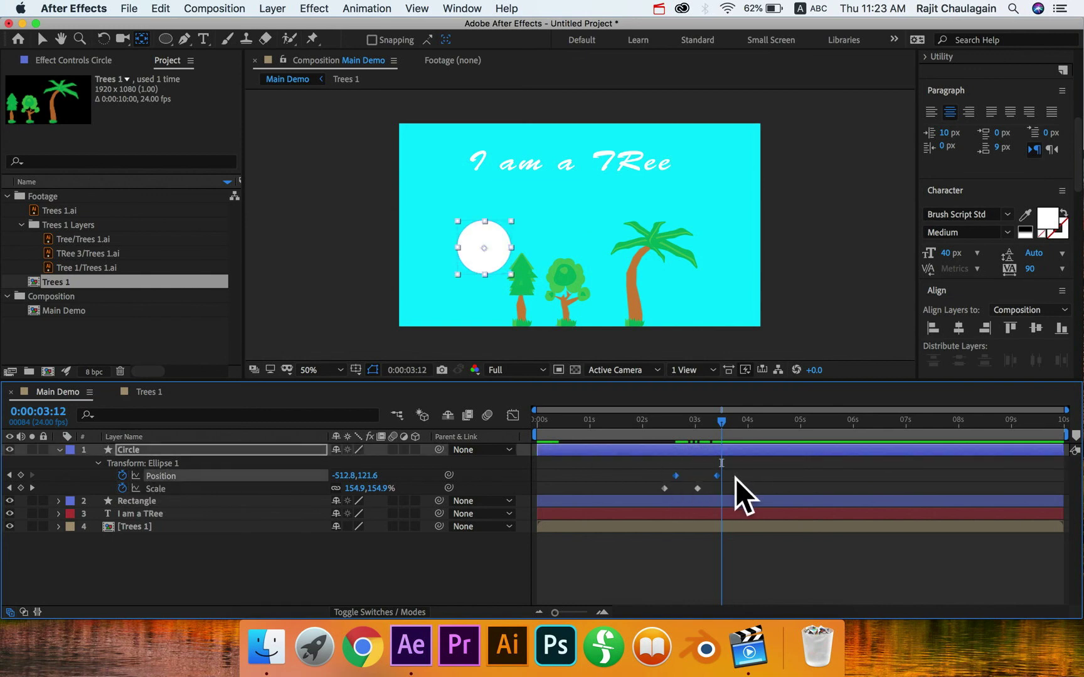
key("Delete")
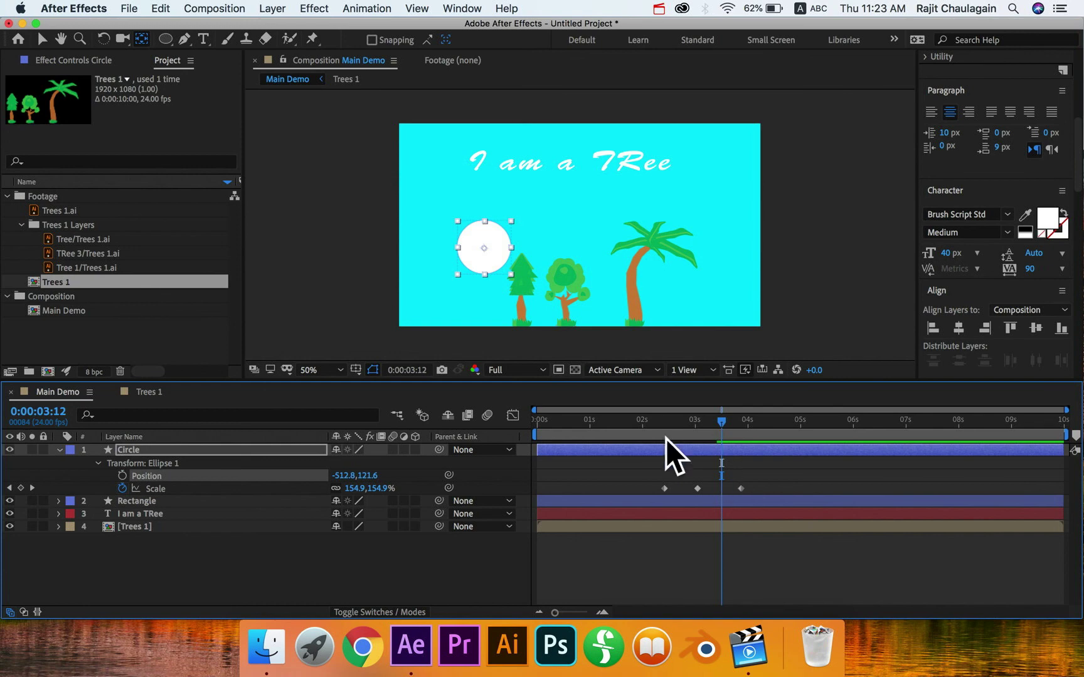
- Apply Easy Ease to all three Scale keyframes of the circle and preview the eased scaling
left_click_drag(663, 424, 696, 426)
left_click_drag(639, 462, 766, 491)
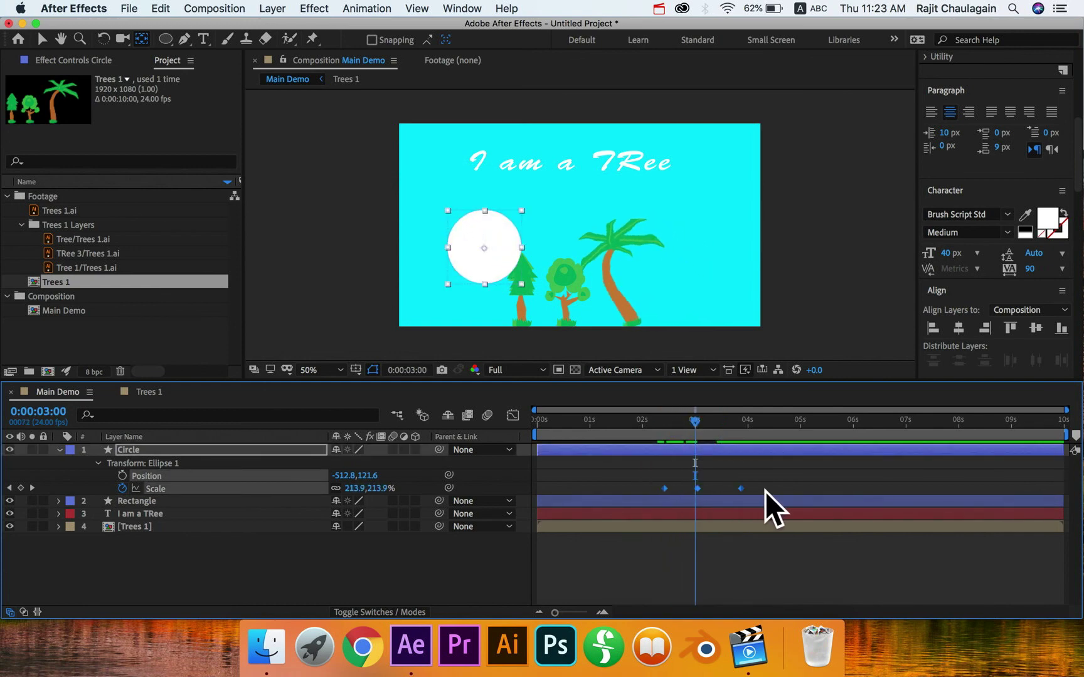
key("F9")
left_click(769, 486)
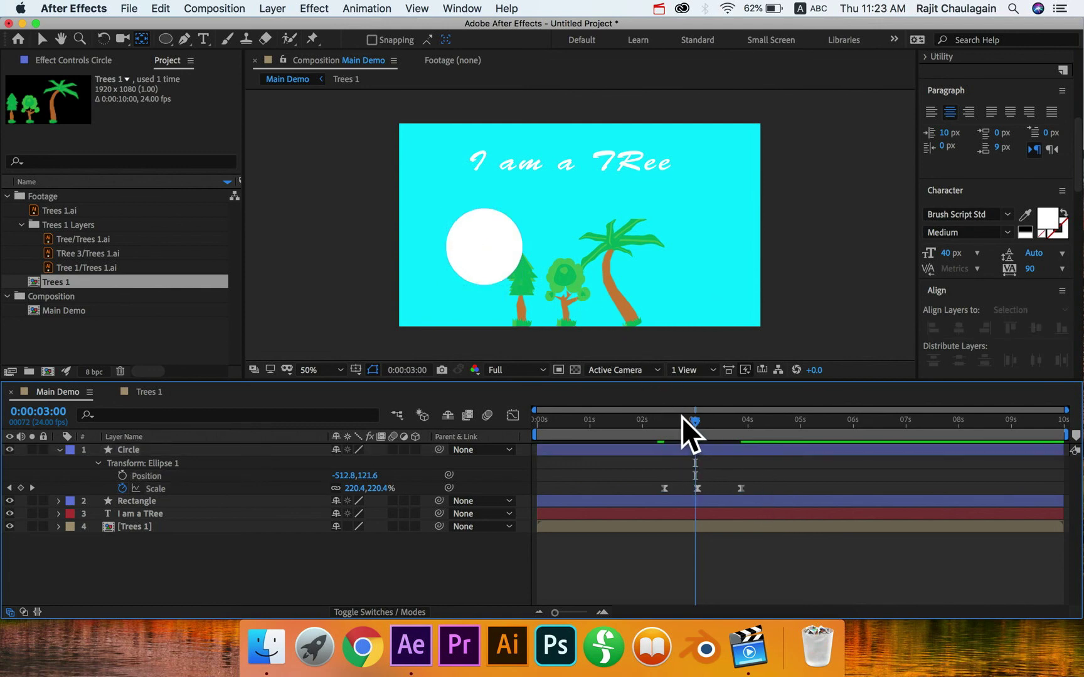
left_click_drag(684, 421, 677, 419)
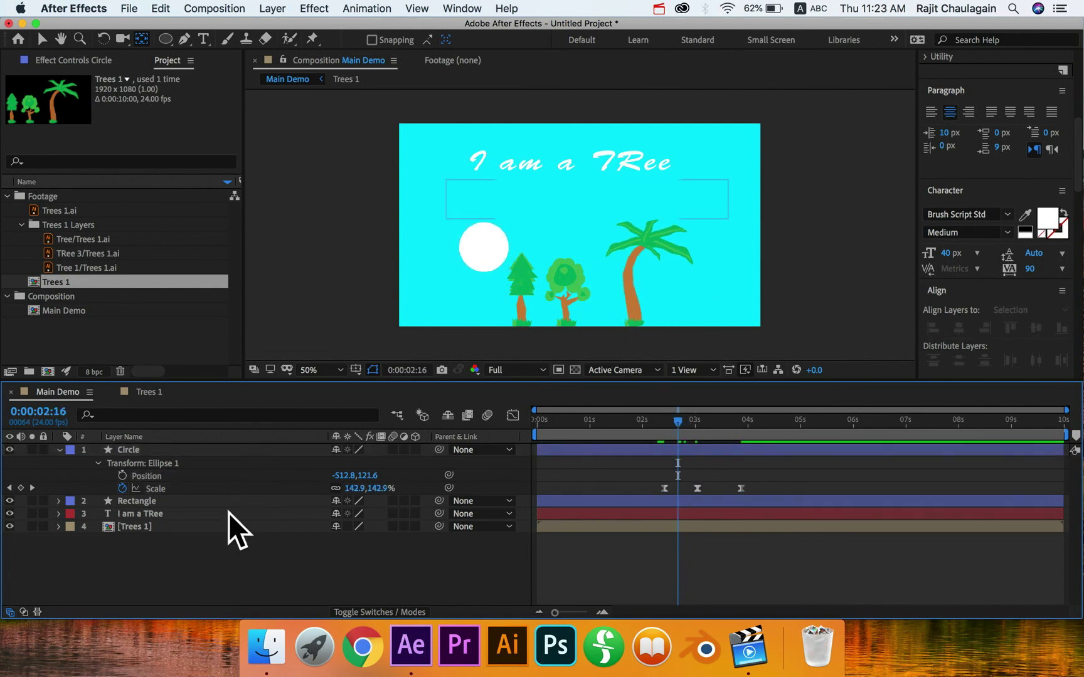
left_click(60, 450)
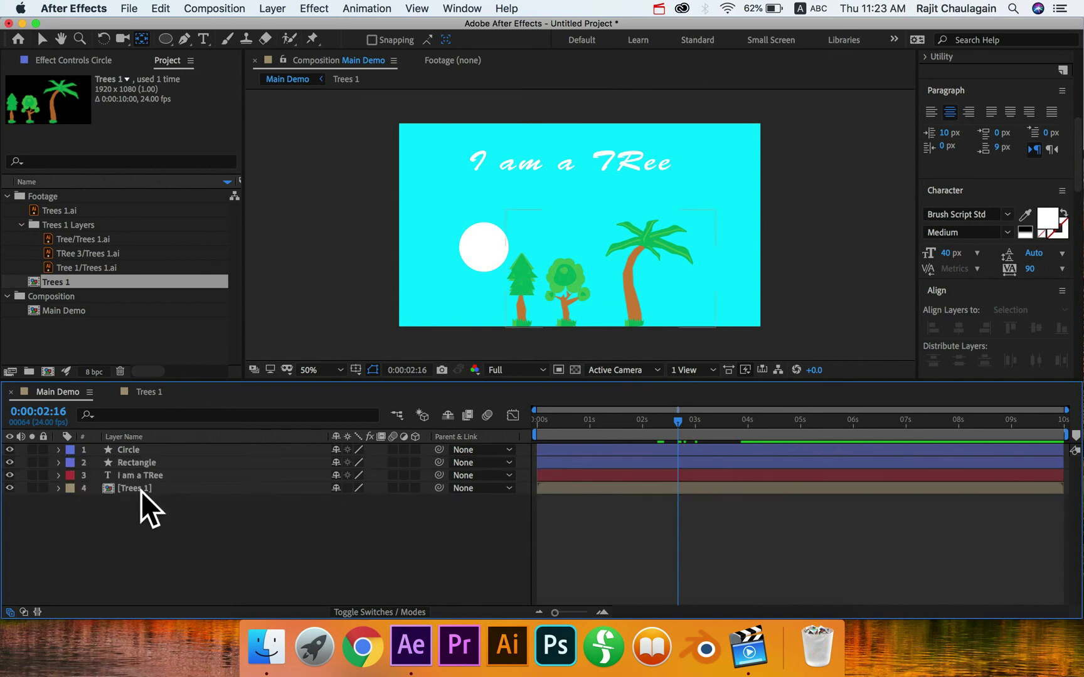